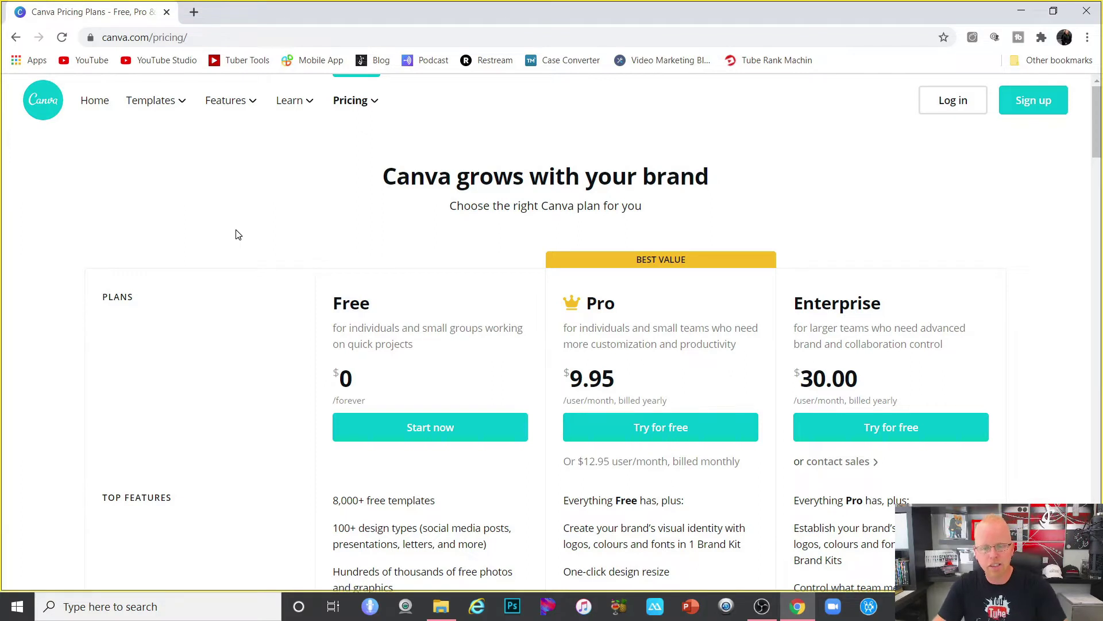
drag(618, 386, 563, 380)
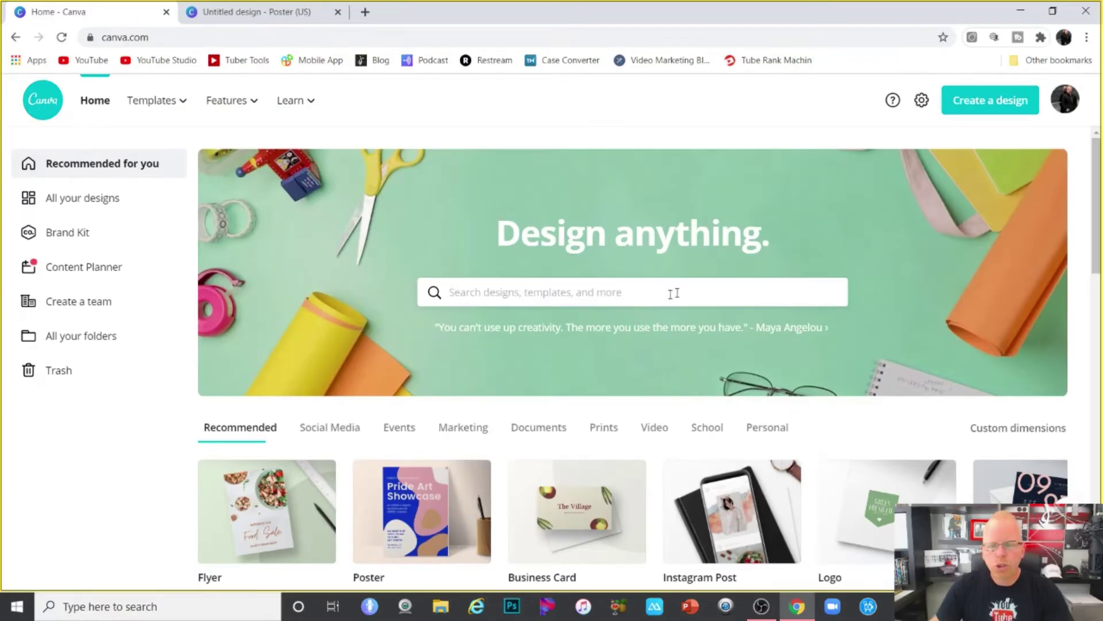
Create a new blank design of the Poster type
click(986, 102)
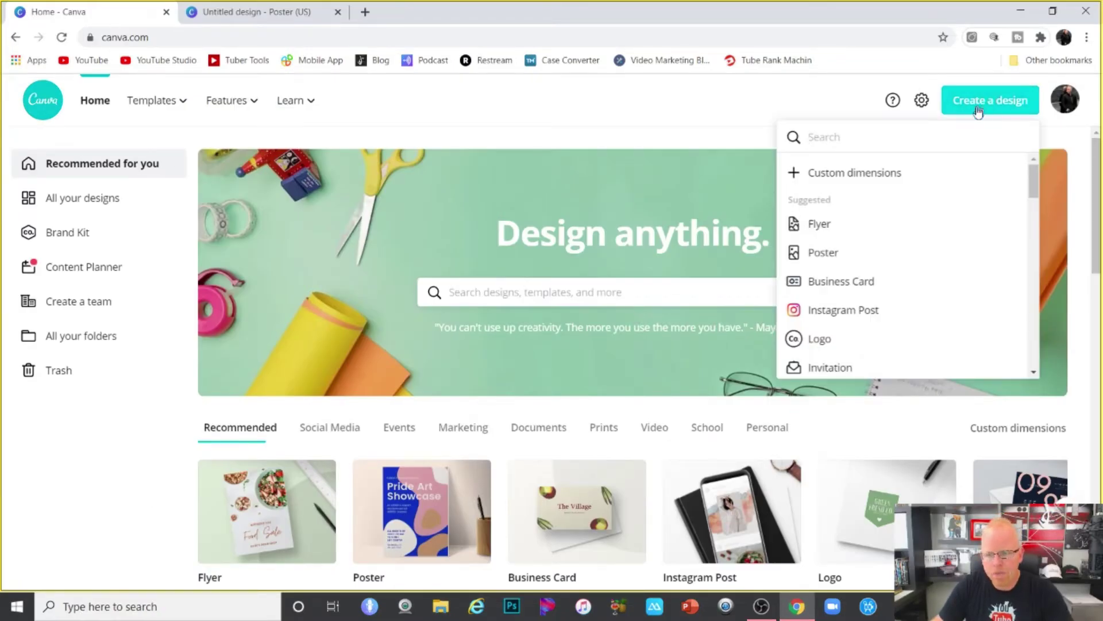
click(823, 256)
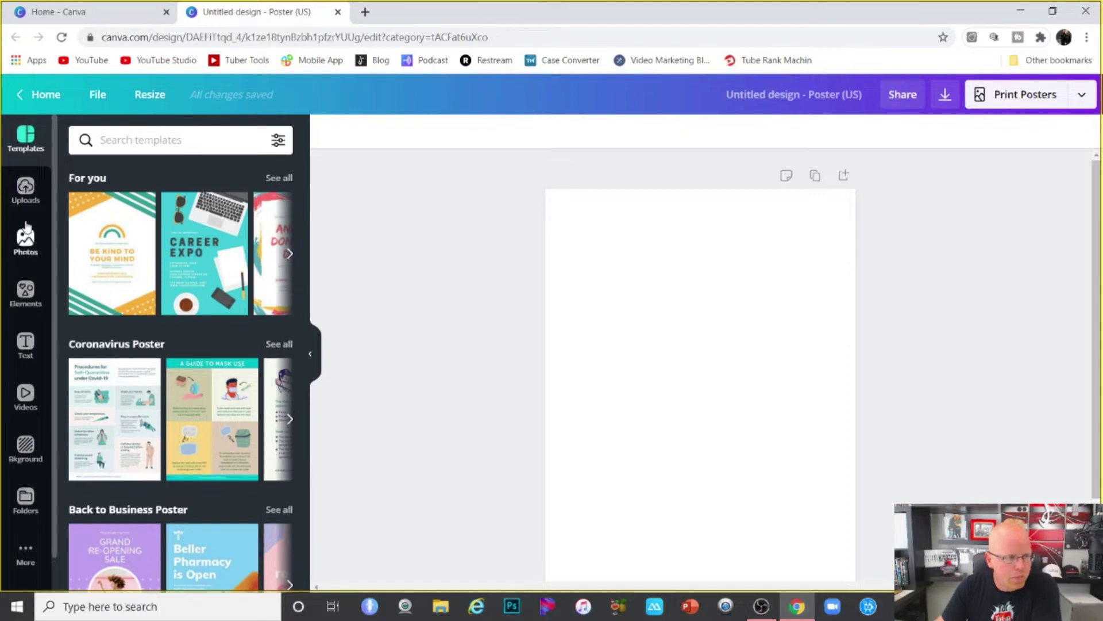
Browse the available design elements and search them for "MONEY"
click(25, 291)
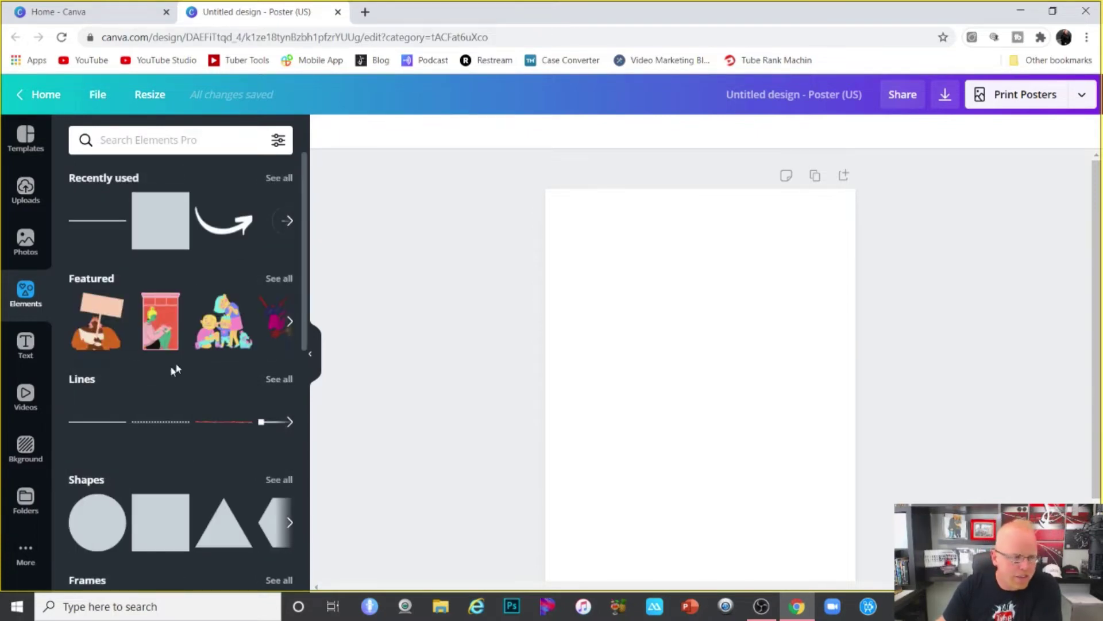
scroll(144, 460, down, 5)
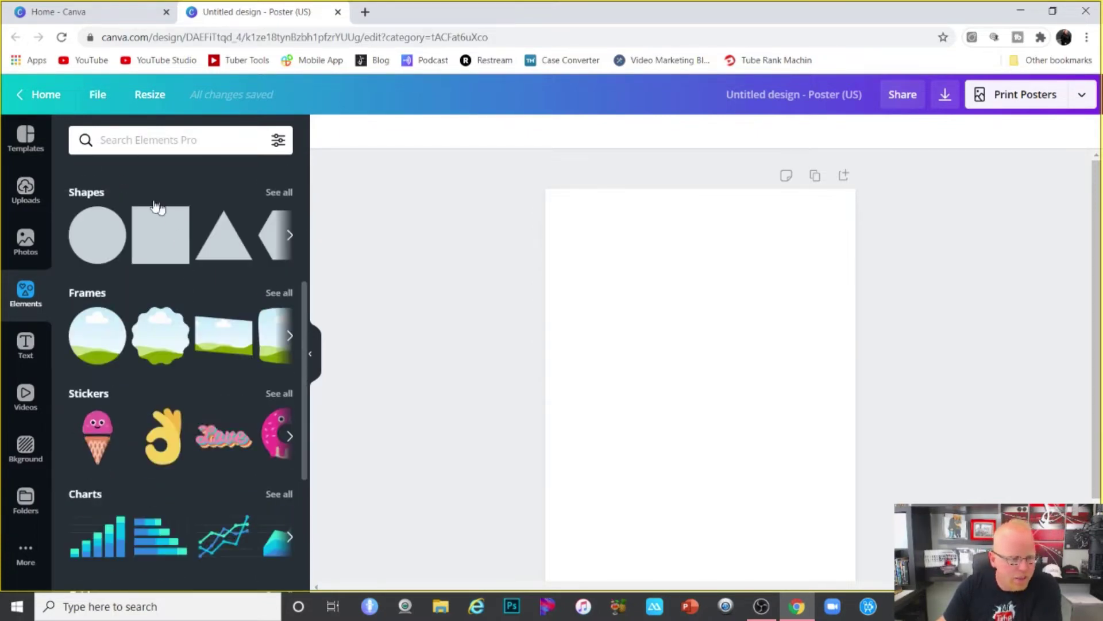
scroll(173, 345, down, 4)
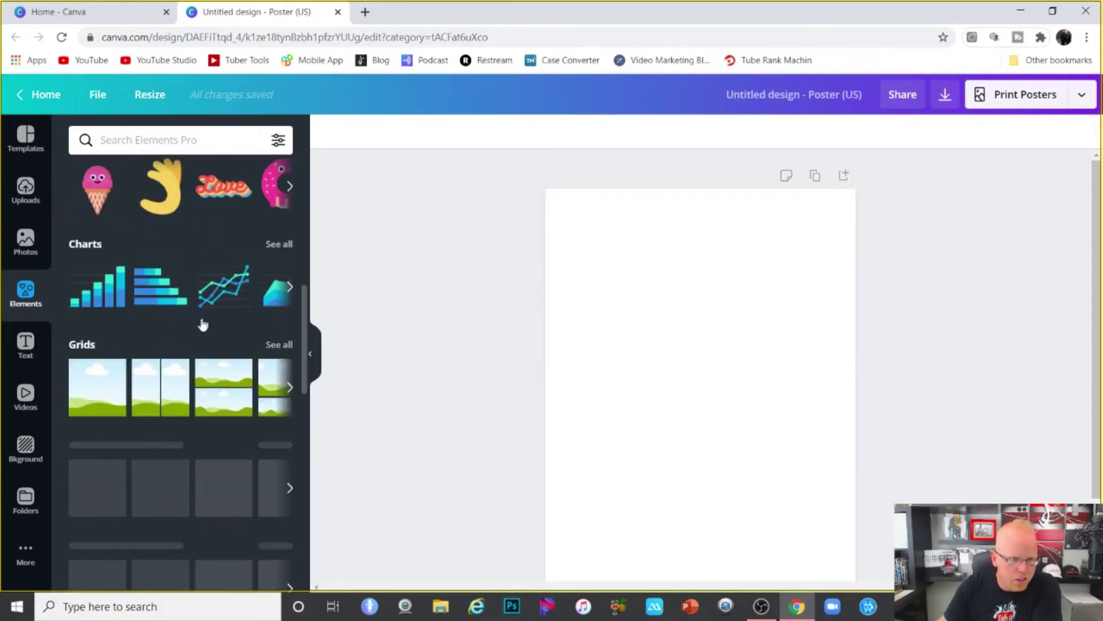
scroll(172, 330, up, 7)
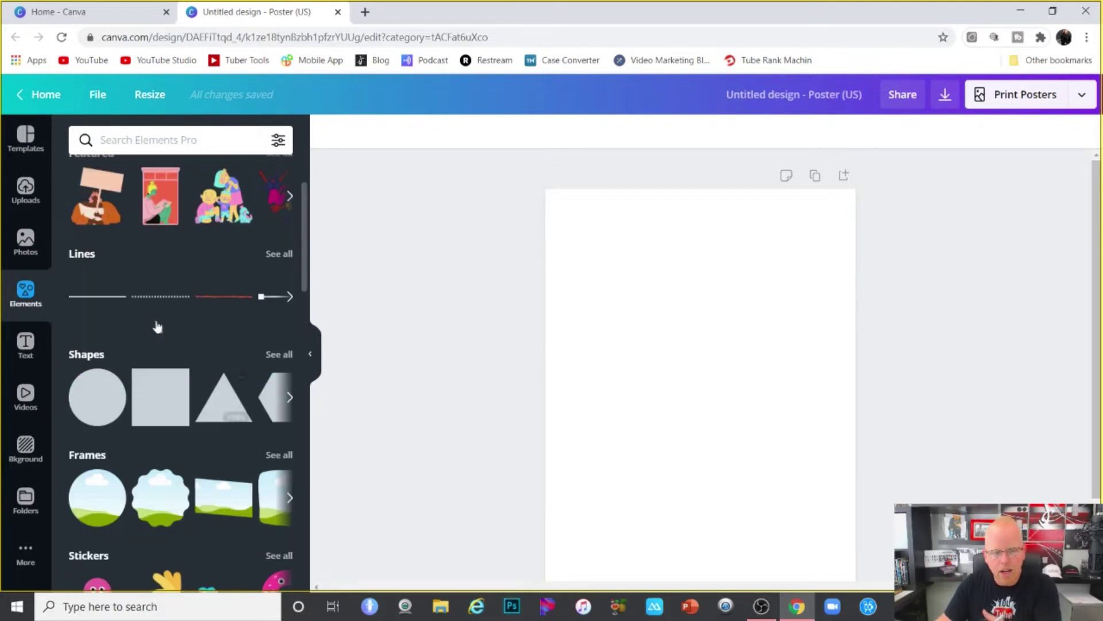
scroll(149, 141, up, 2)
click(149, 138)
text(MONEY)
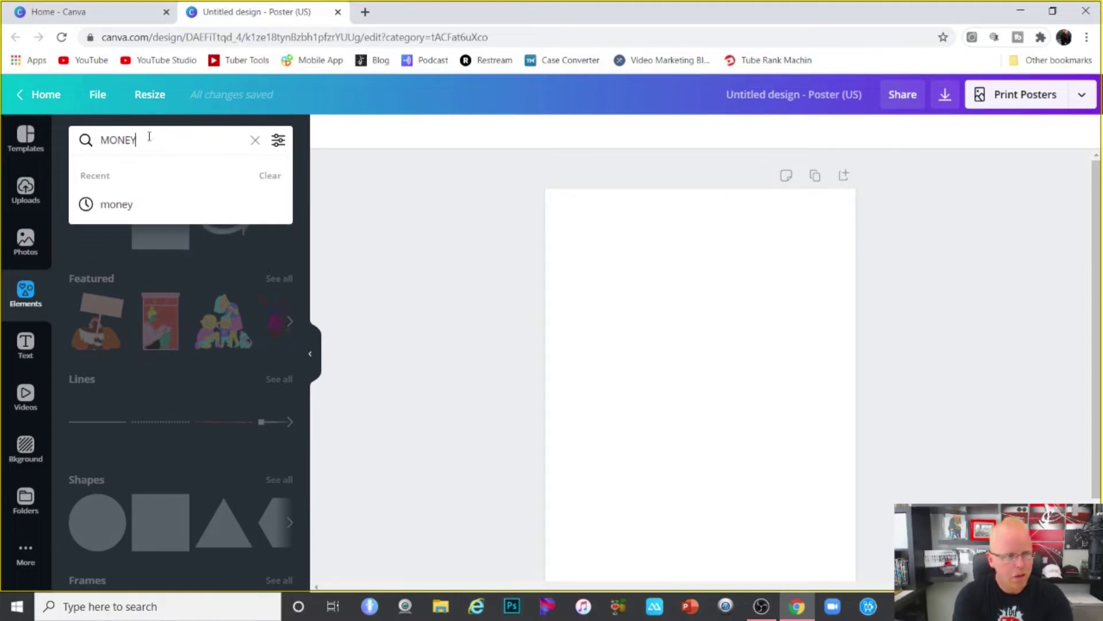
key(Return)
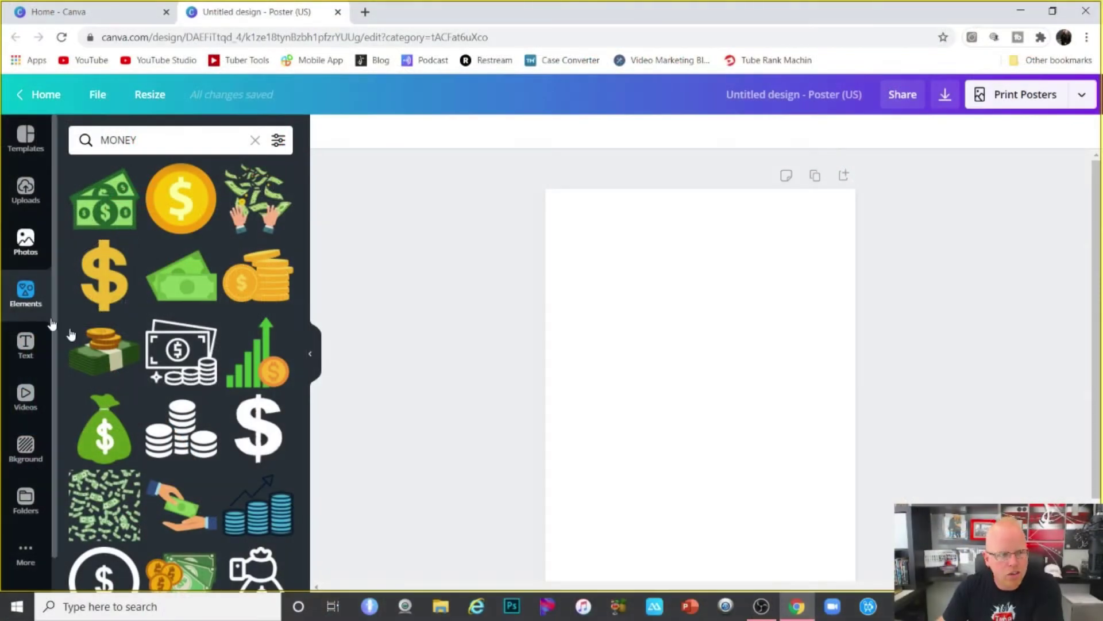
Run a Google image search for "cool youtube logo transparent" in a new browser tab
click(366, 12)
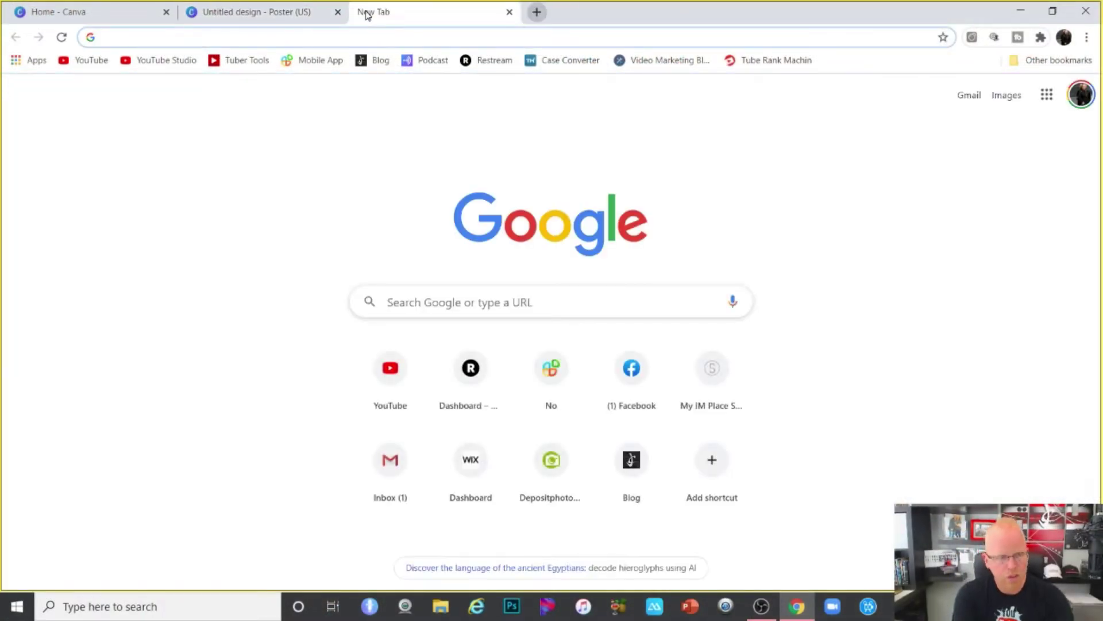
text(cool)
key(Return)
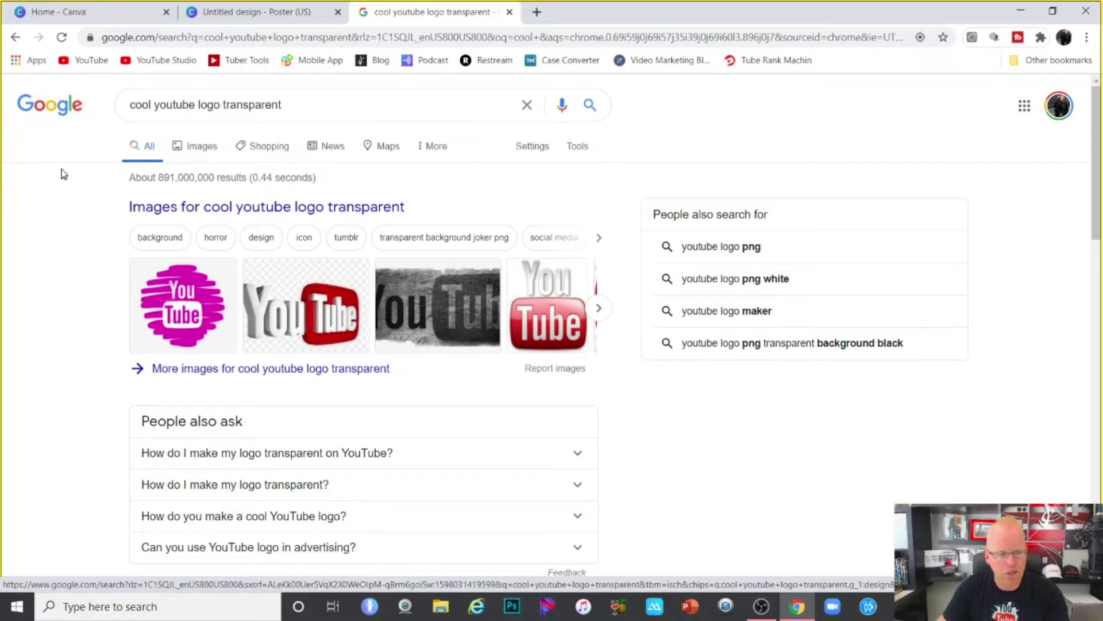
click(194, 208)
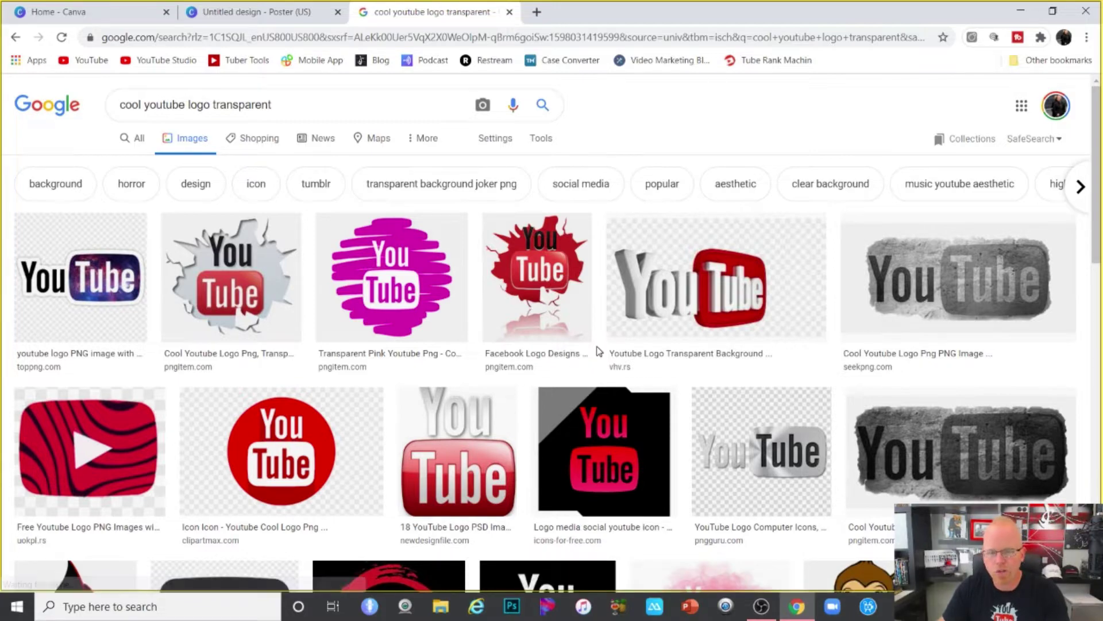
Open the PNGitem download page for the YouTube logo breaking through a cracked wall
click(234, 279)
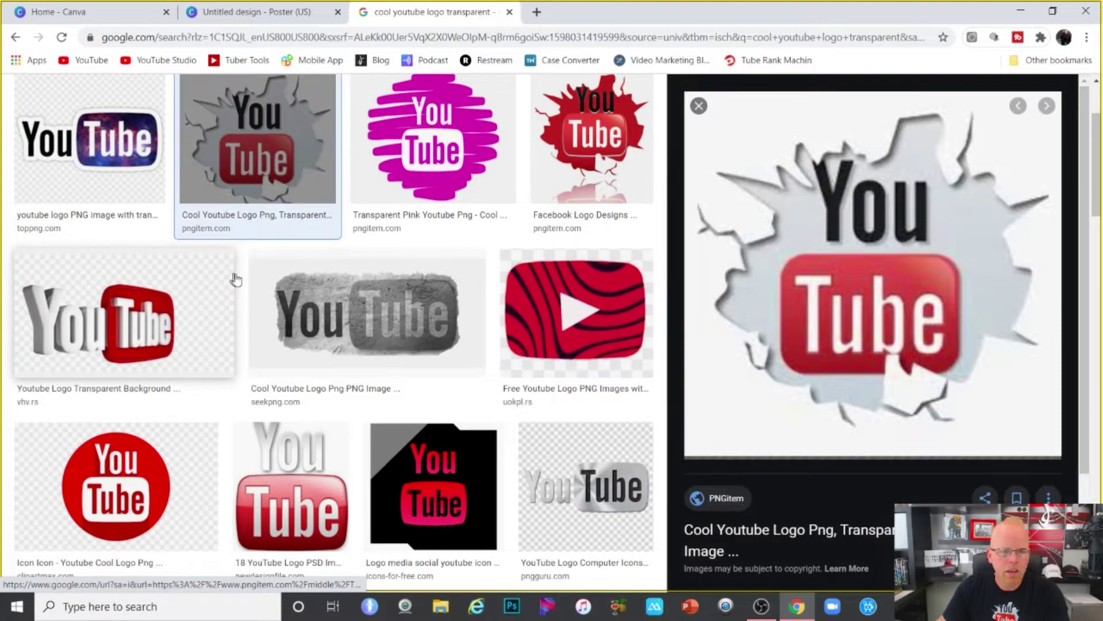
click(858, 269)
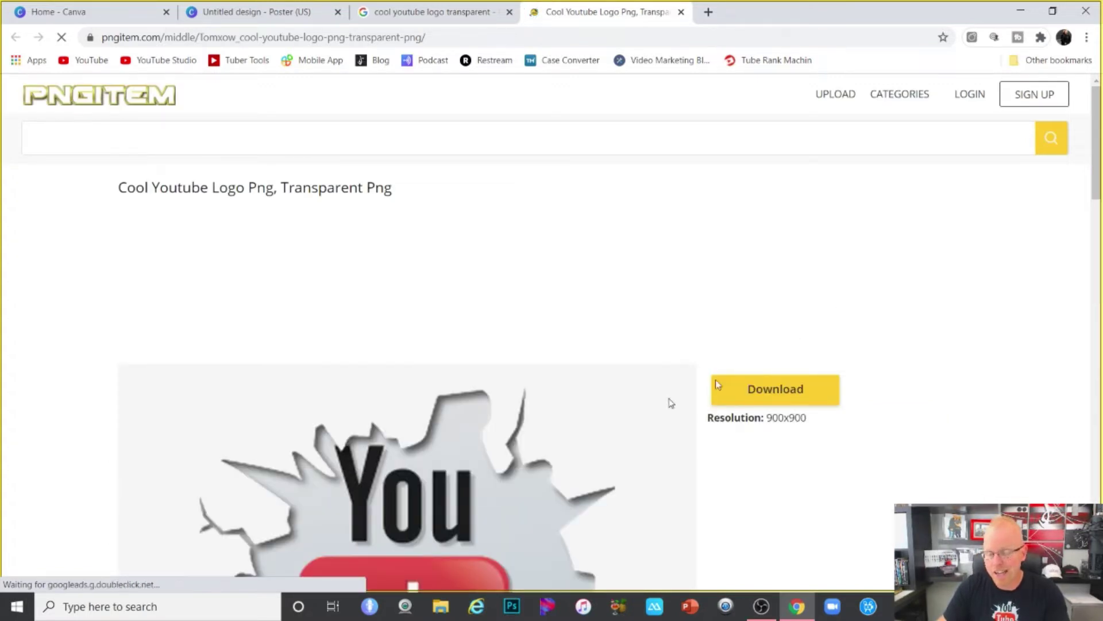
scroll(795, 343, down, 4)
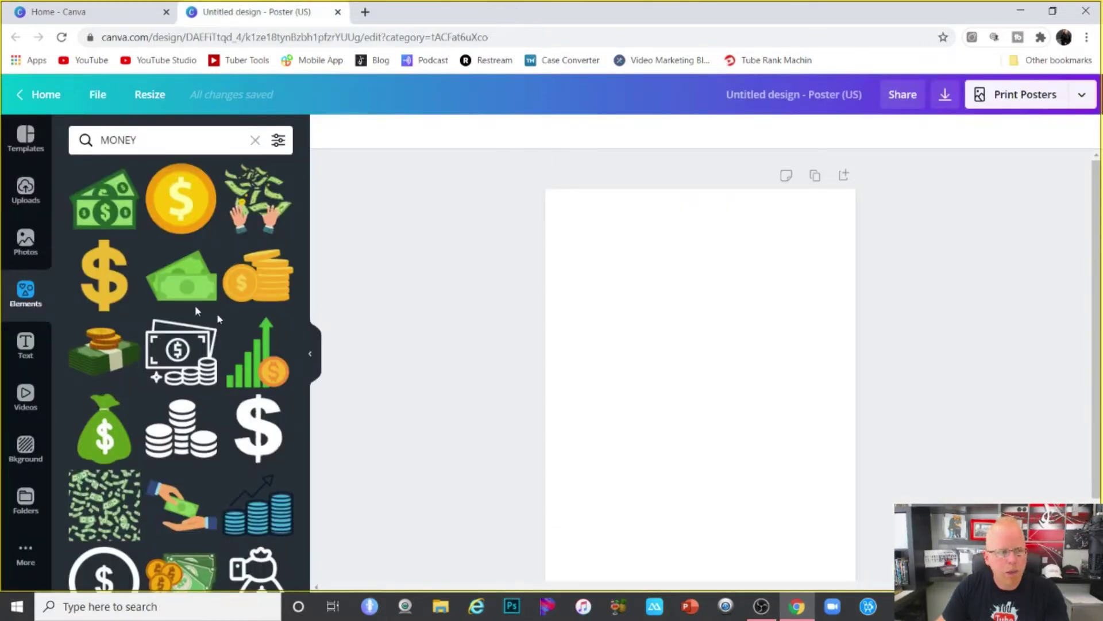
Upload the PngItem_502783 YouTube logo from the Downloads folder into the poster design and place it near the top of the page
click(25, 193)
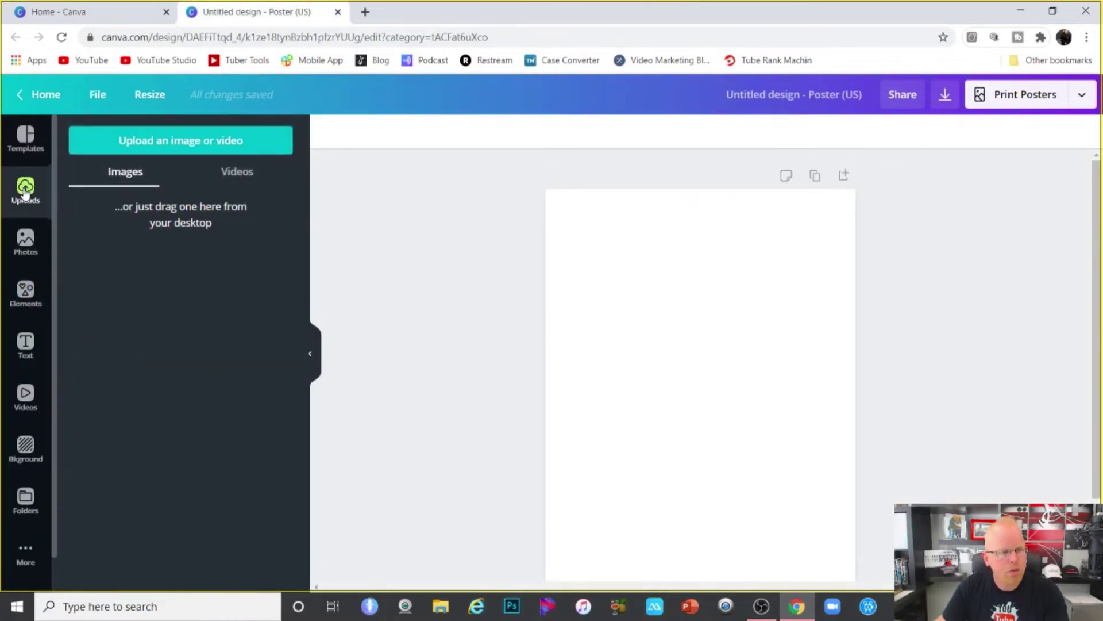
click(144, 143)
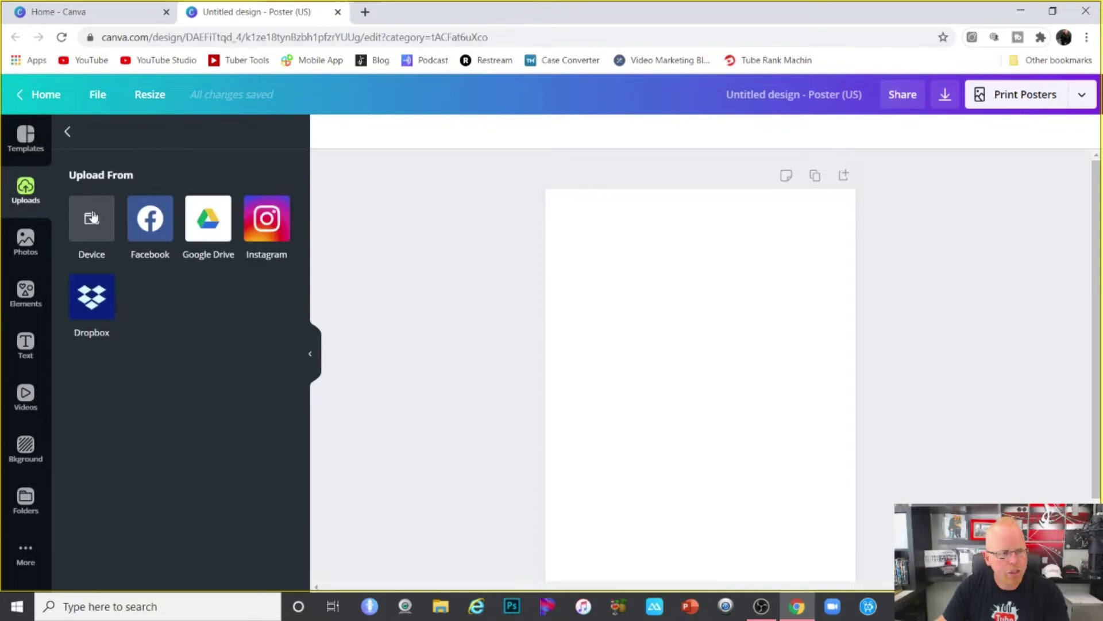
click(92, 217)
click(286, 169)
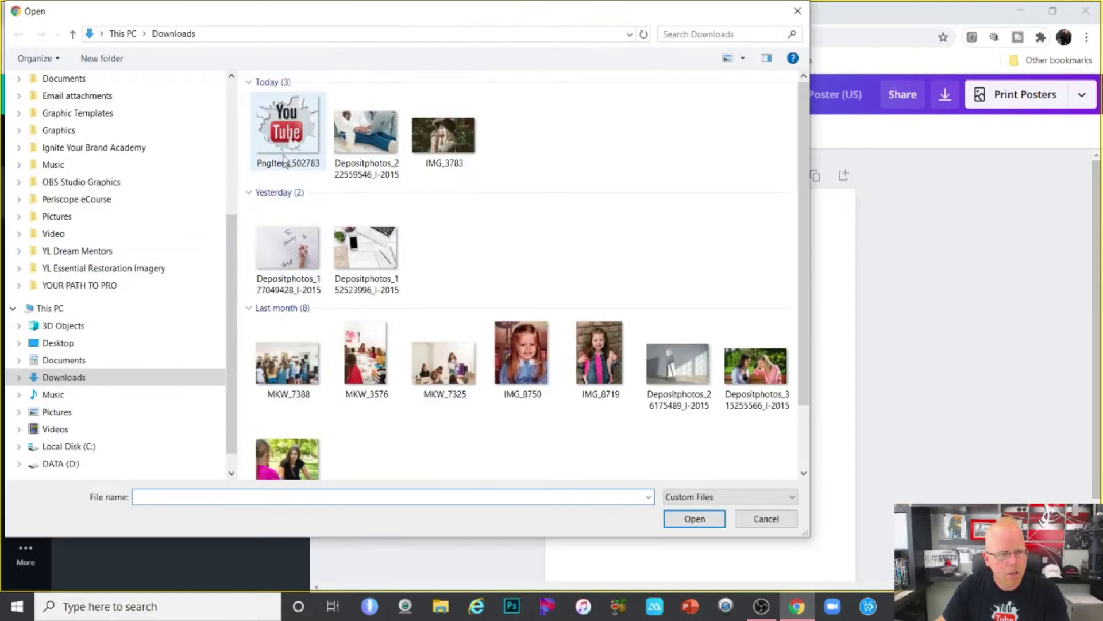
click(706, 522)
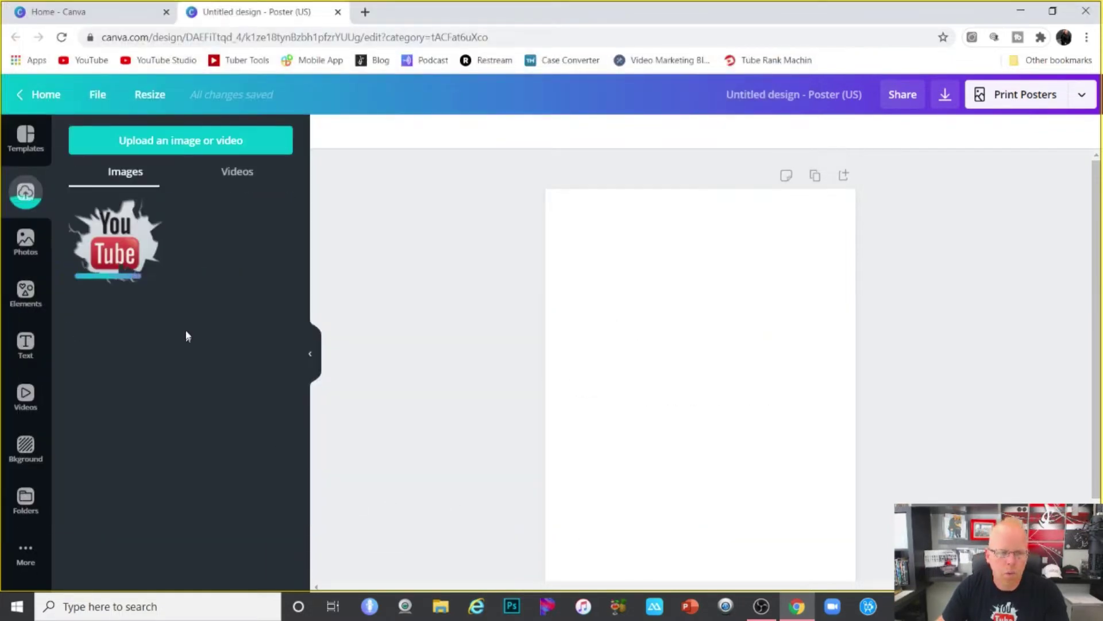
click(109, 238)
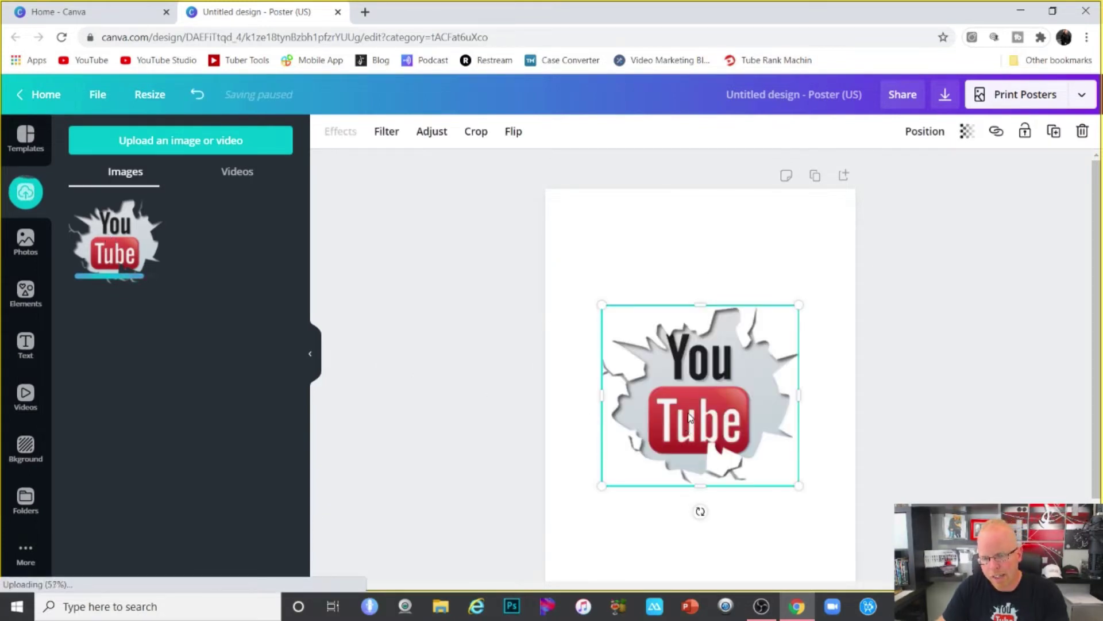
drag(684, 396, 682, 290)
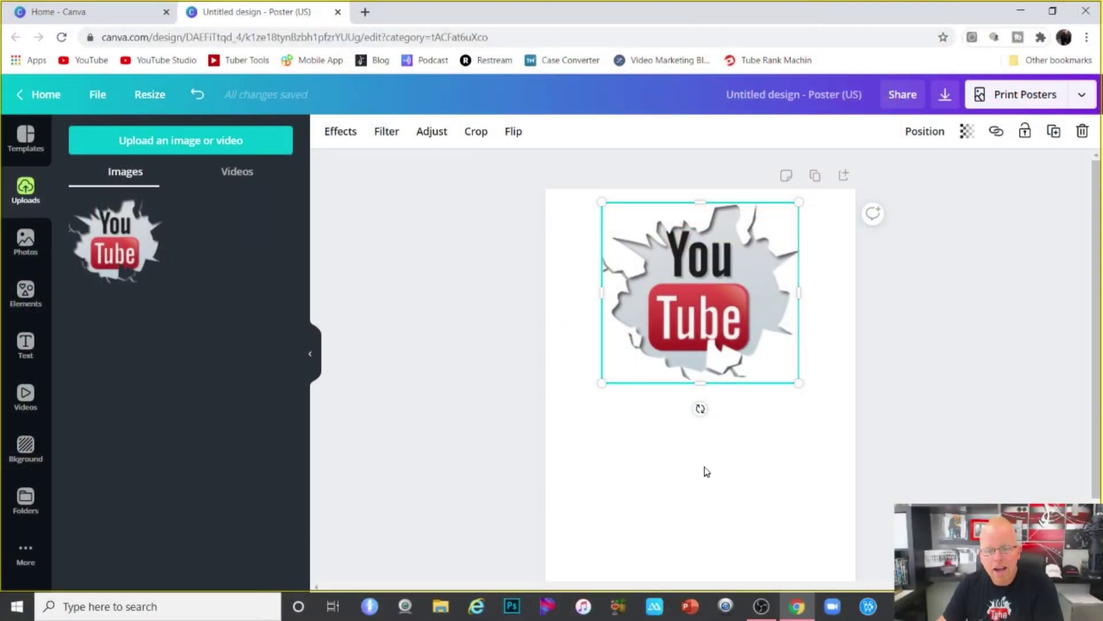
Try black, dark grey and blue as the poster's background color and settle on medium grey
click(679, 444)
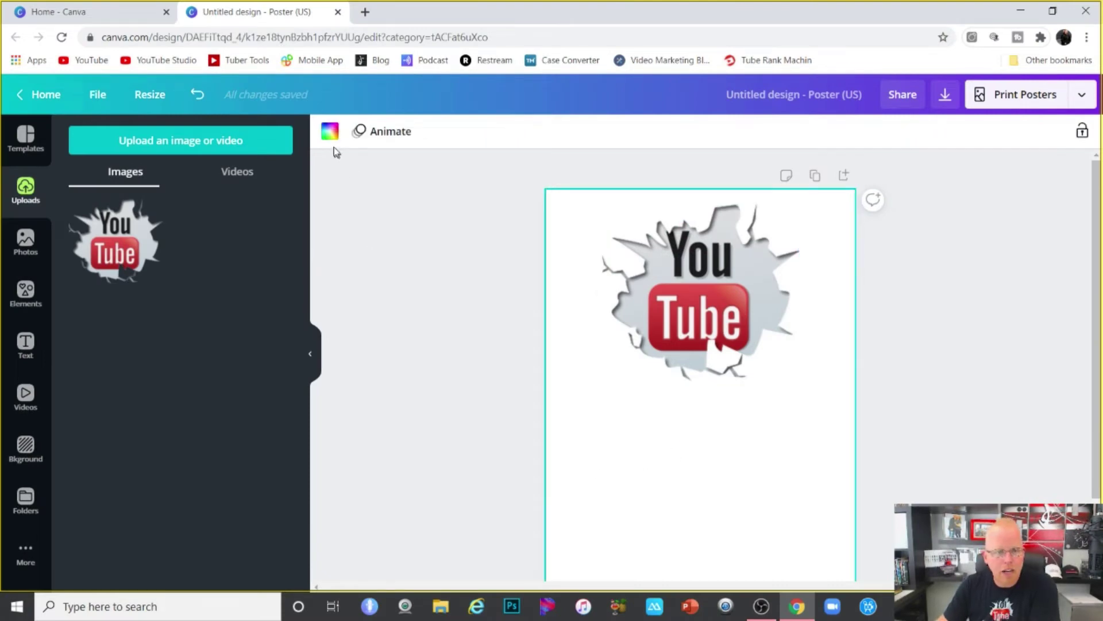
click(330, 131)
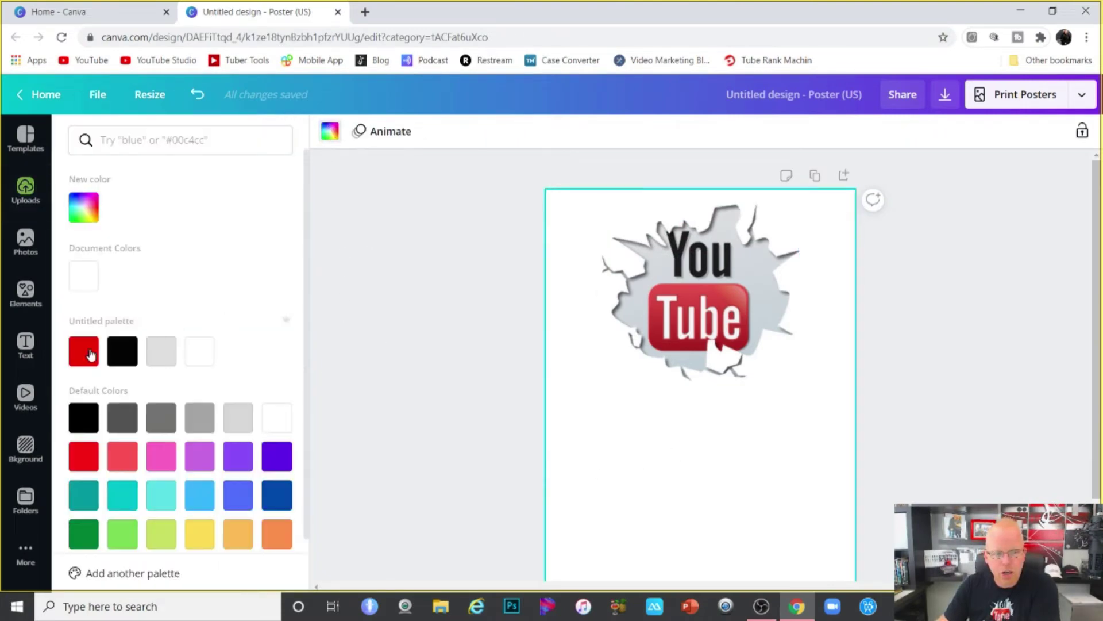
click(116, 352)
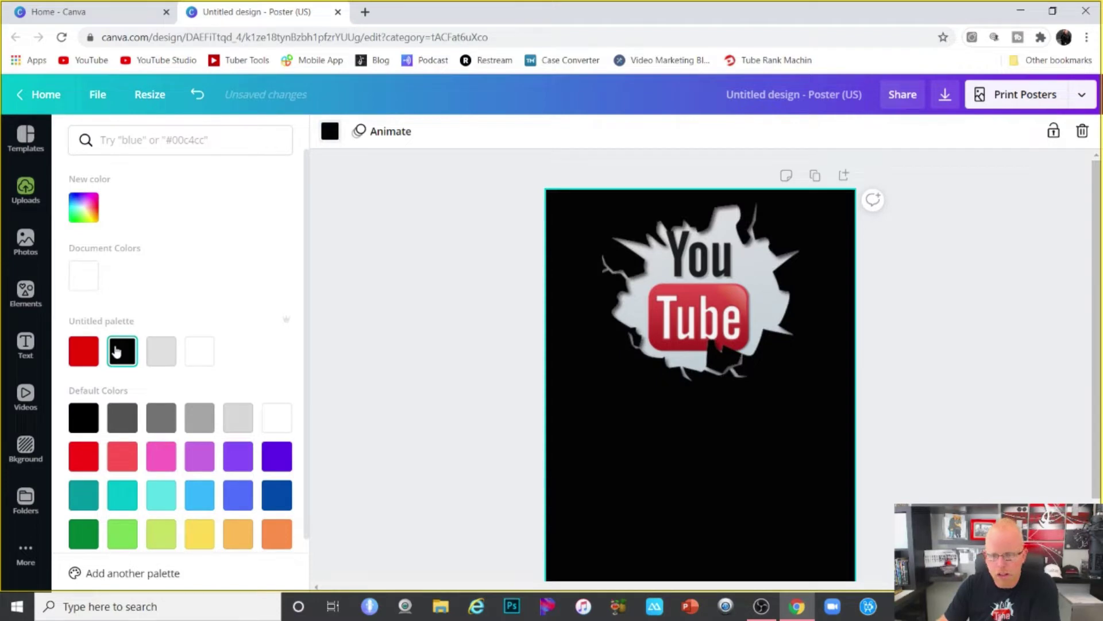
click(118, 421)
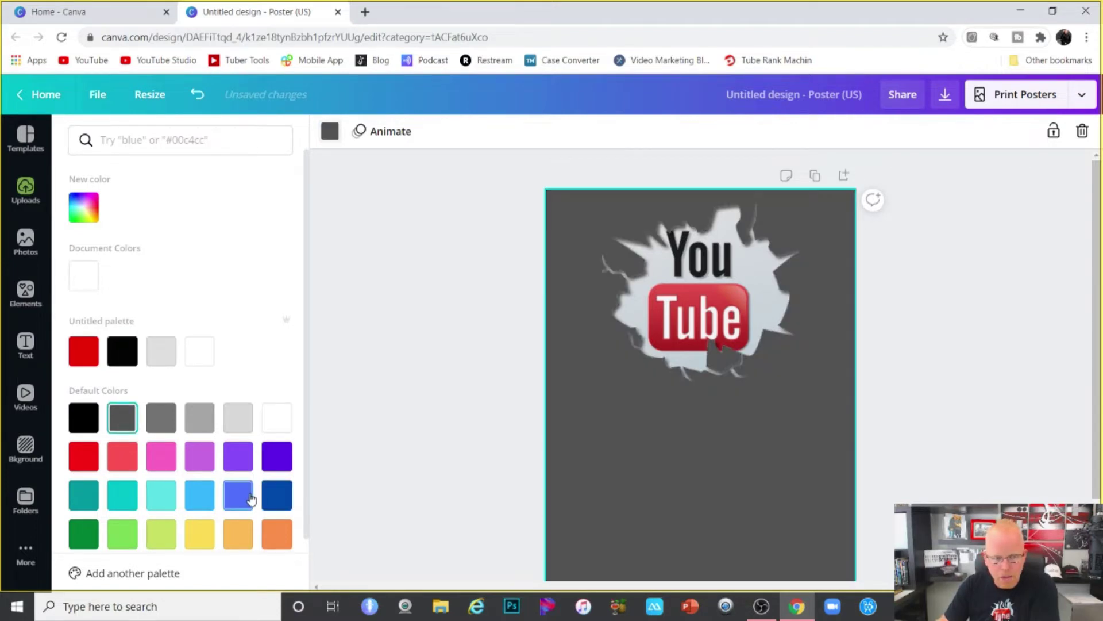
click(239, 495)
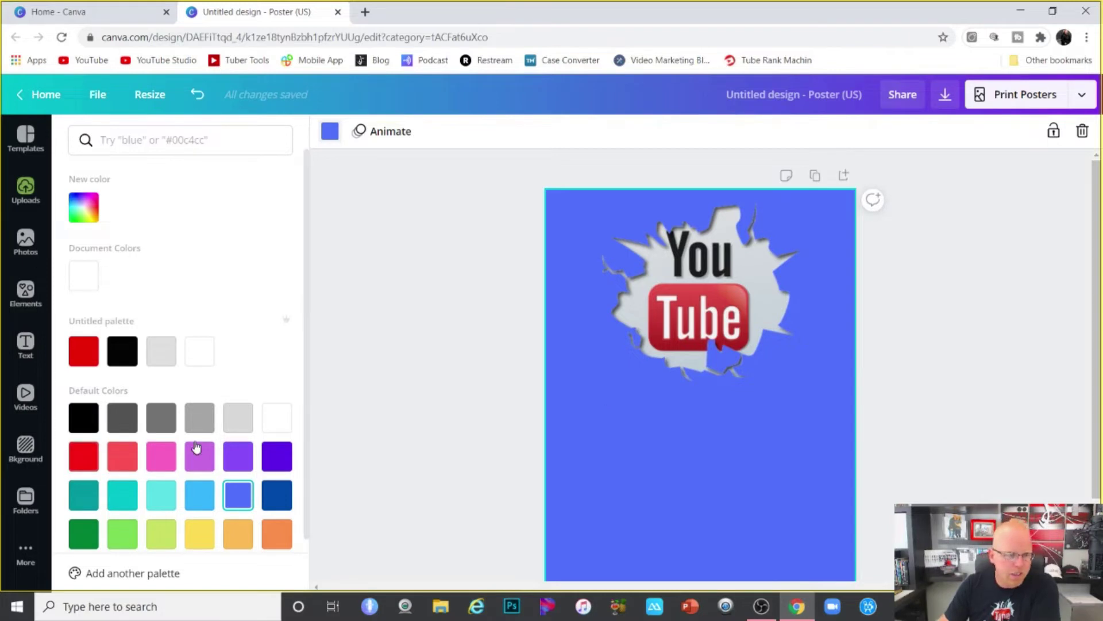
click(198, 418)
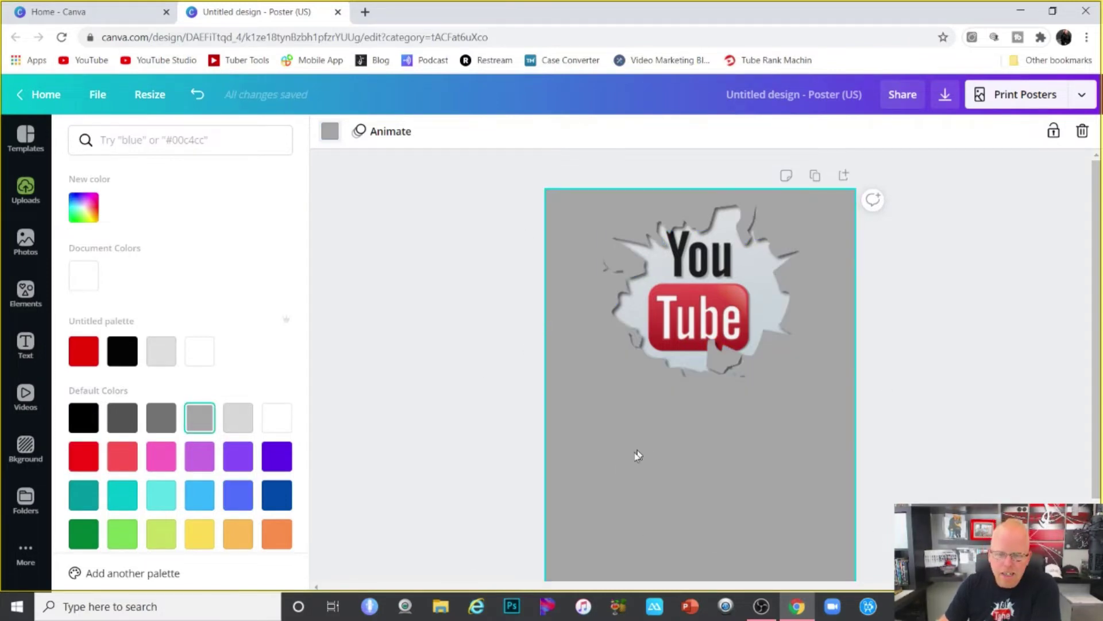
click(353, 192)
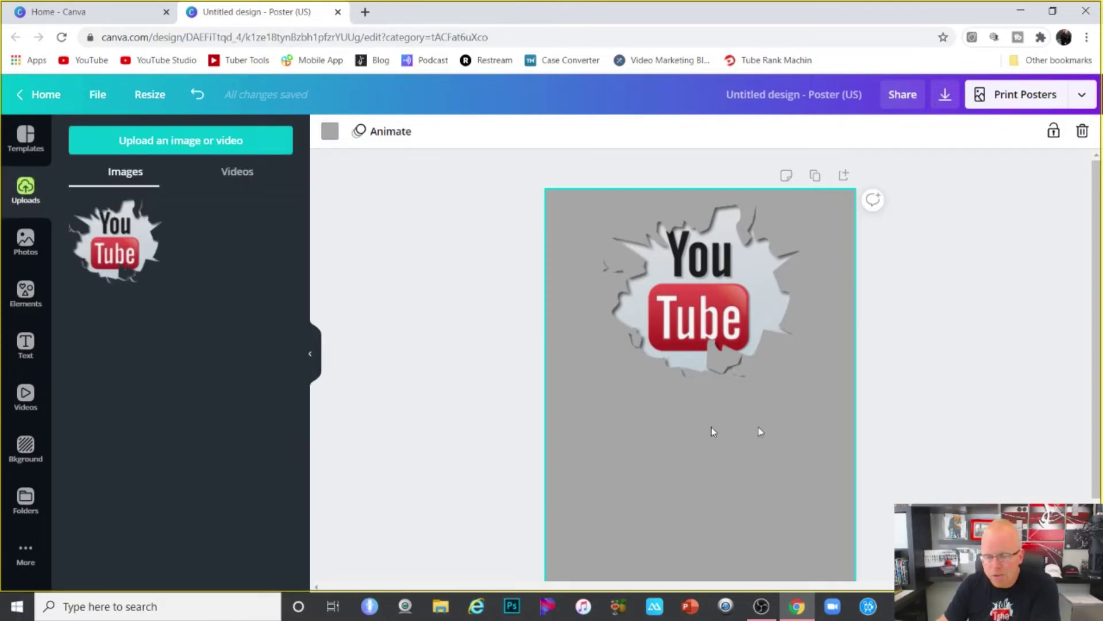
Look through the font combinations and add a plain heading below the YouTube logo on the poster
click(26, 344)
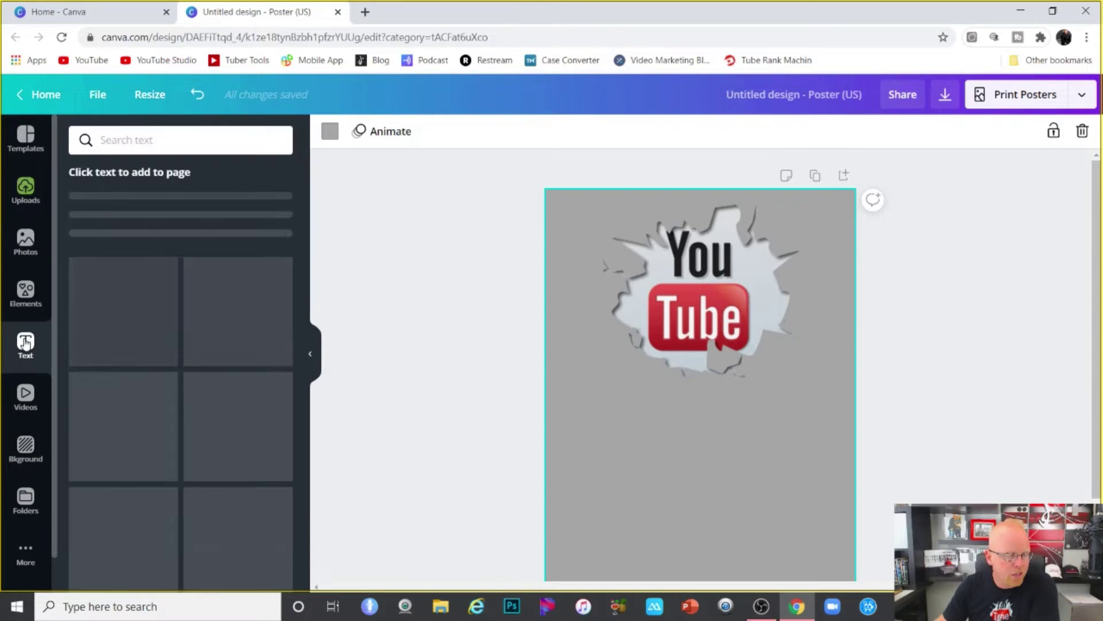
scroll(192, 435, down, 6)
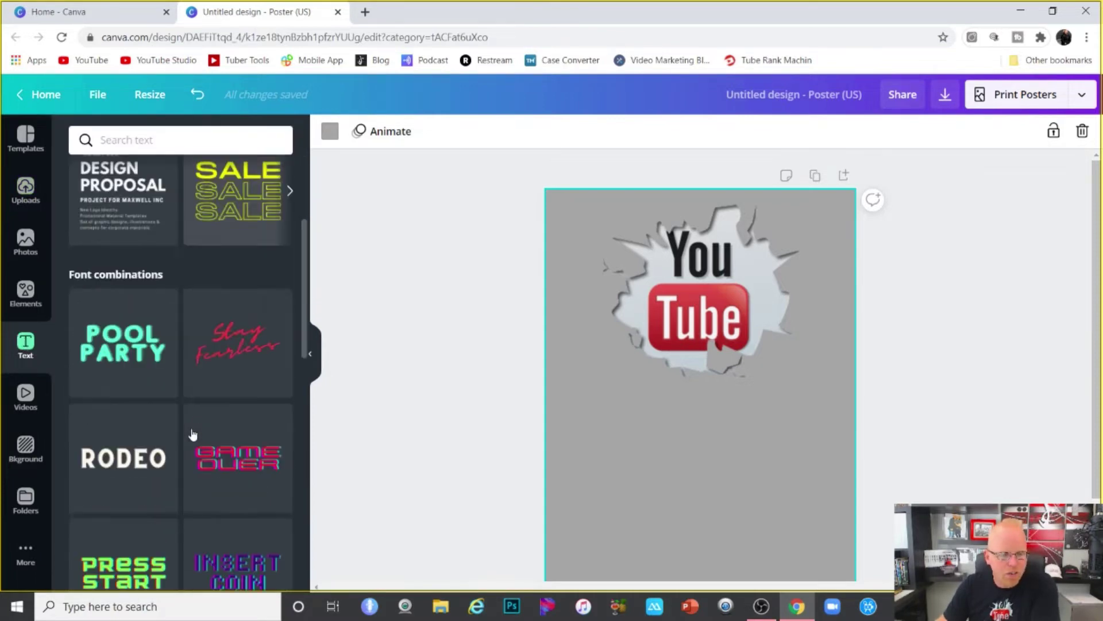
scroll(192, 435, down, 9)
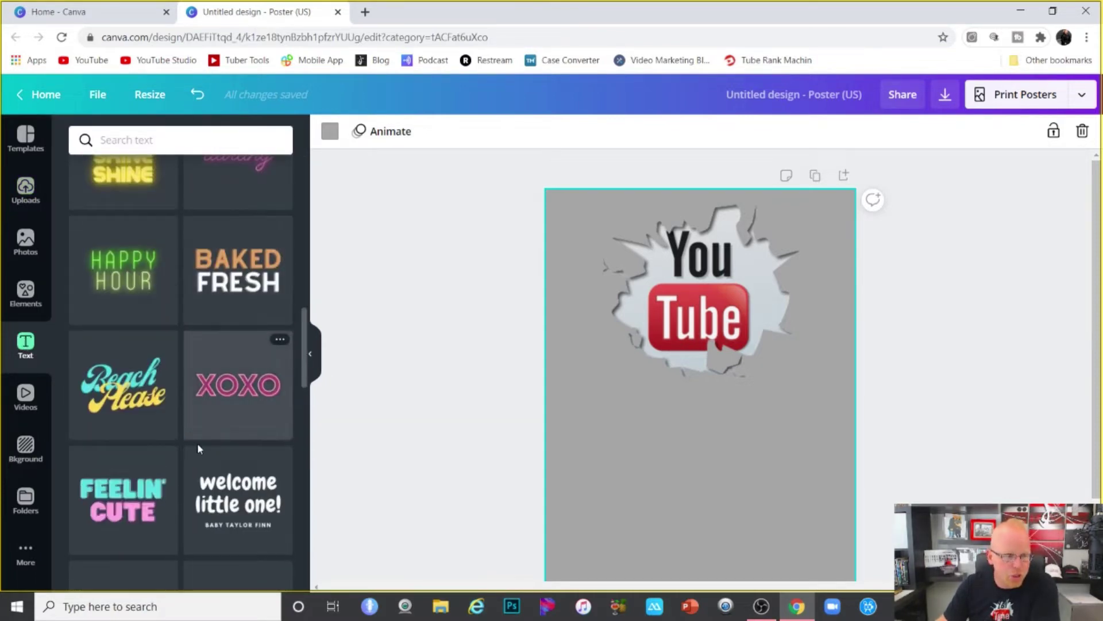
scroll(195, 439, up, 3)
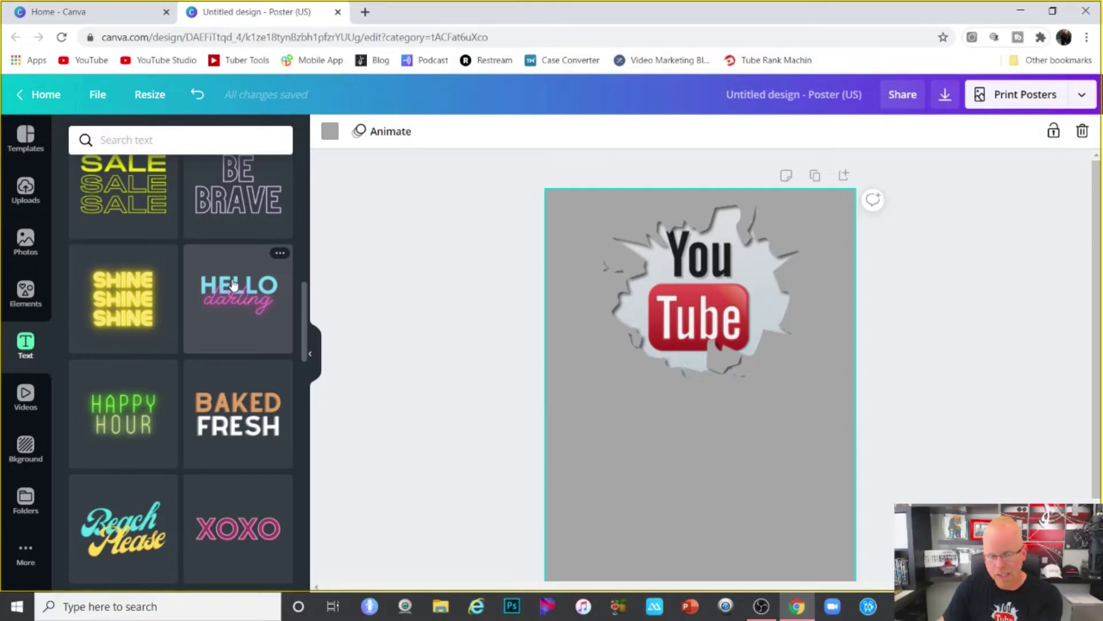
scroll(233, 284, down, 2)
scroll(178, 485, up, 8)
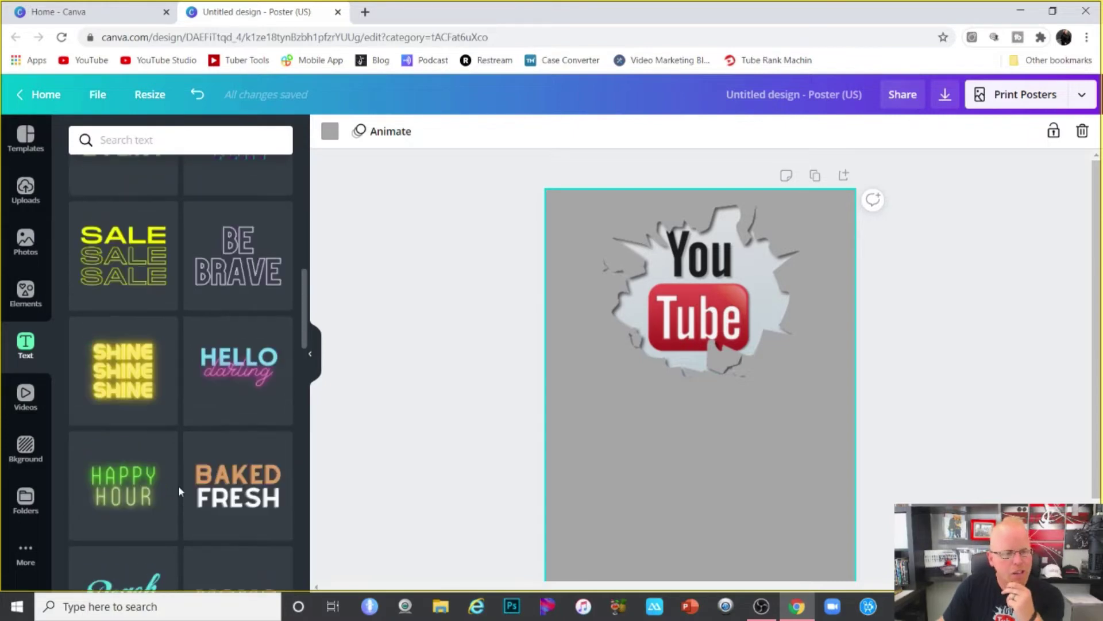
scroll(172, 293, up, 6)
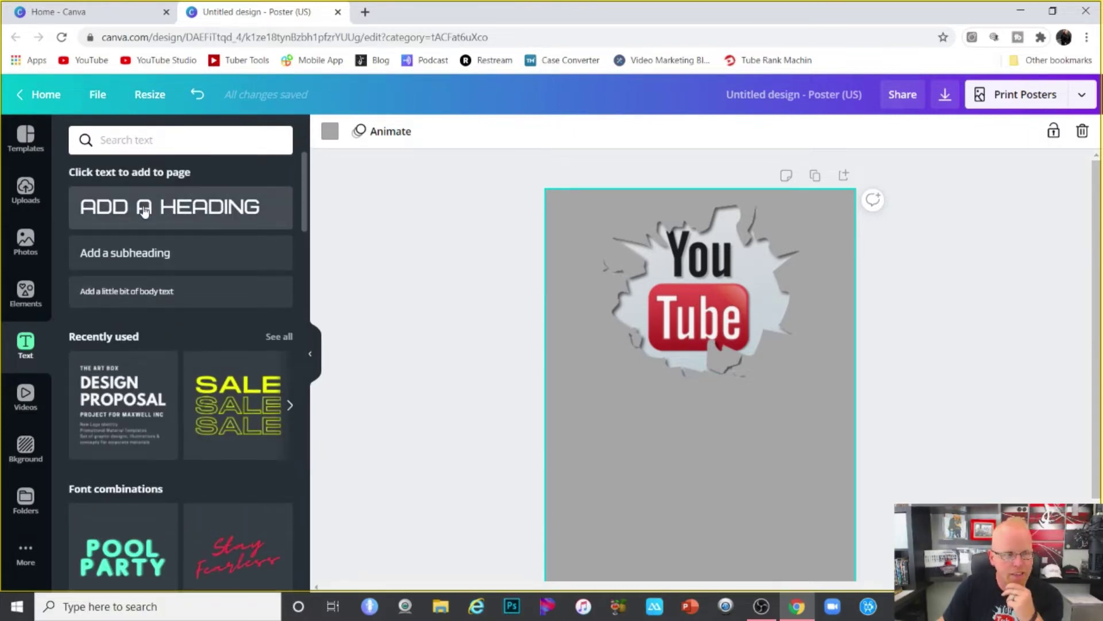
click(144, 211)
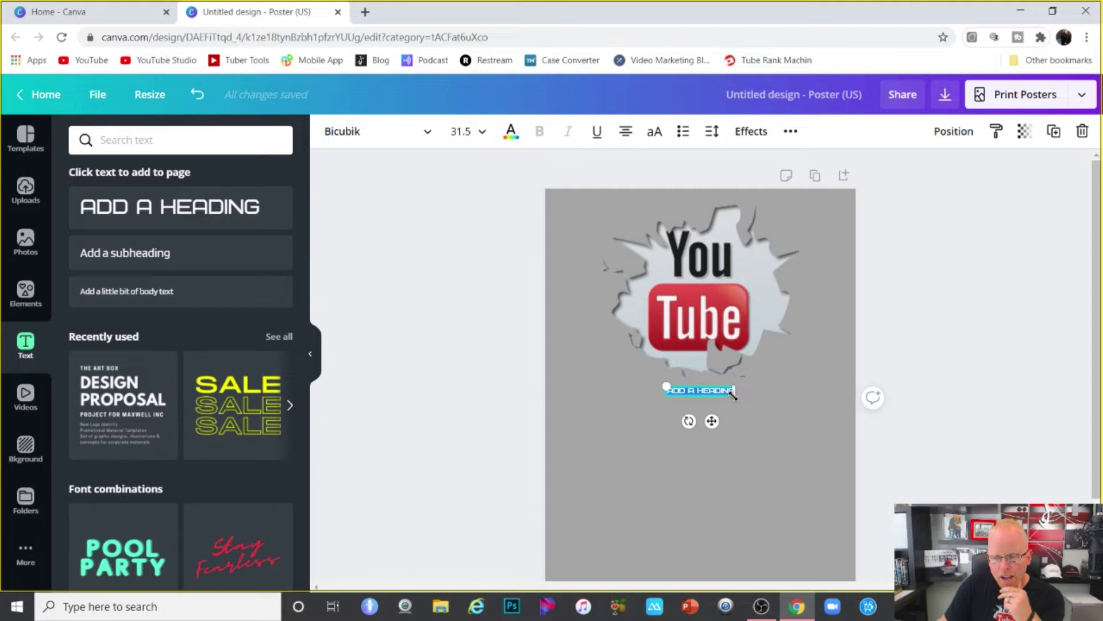
Enlarge the heading text to a font size of 130 and centre it below the YouTube logo
drag(757, 414, 940, 471)
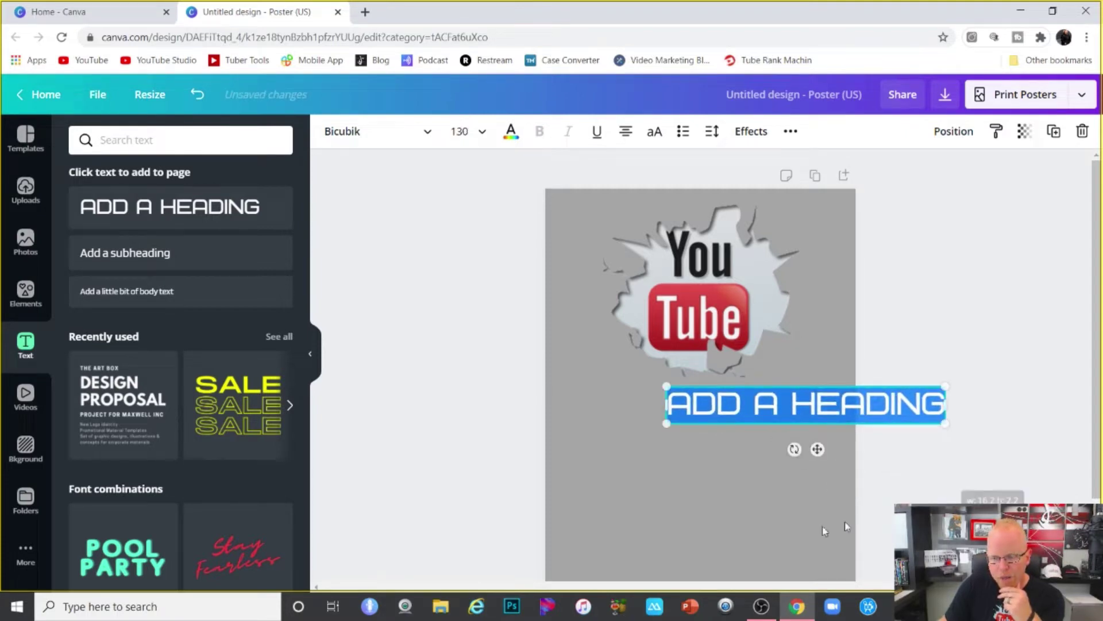
click(692, 498)
drag(741, 401, 632, 405)
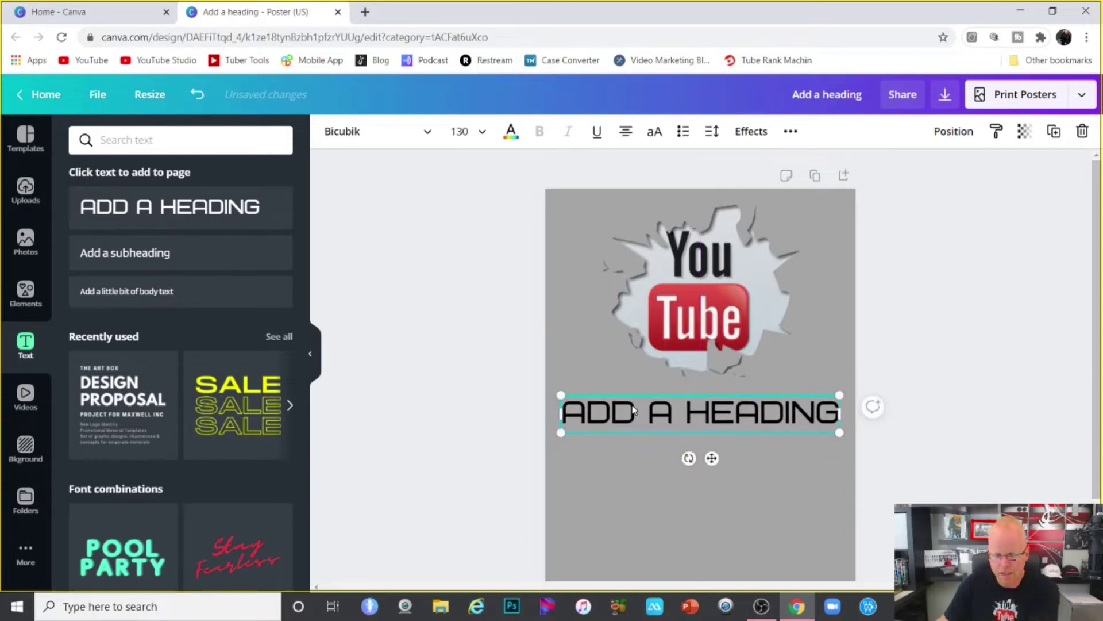
Replace the heading's placeholder text with "SUBSCRIBE TO MY"
double_click(579, 415)
drag(575, 413, 904, 439)
text(SUBSCR)
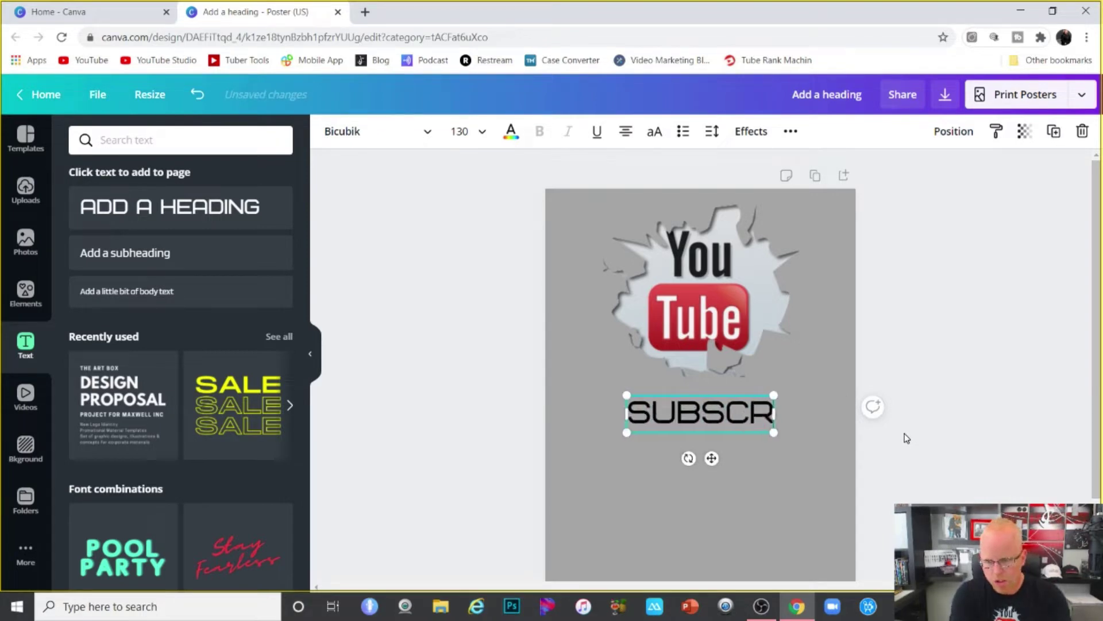
text(IBE TO MY)
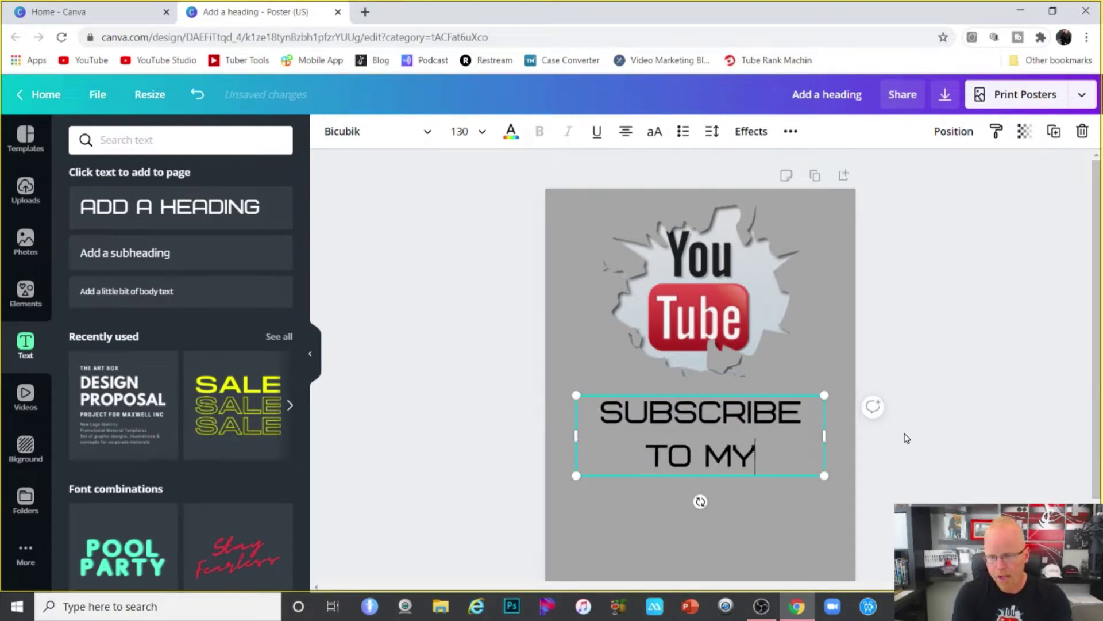
Search the fonts for "script" with the whole SUBSCRIBE TO MY text selected
drag(762, 454, 598, 411)
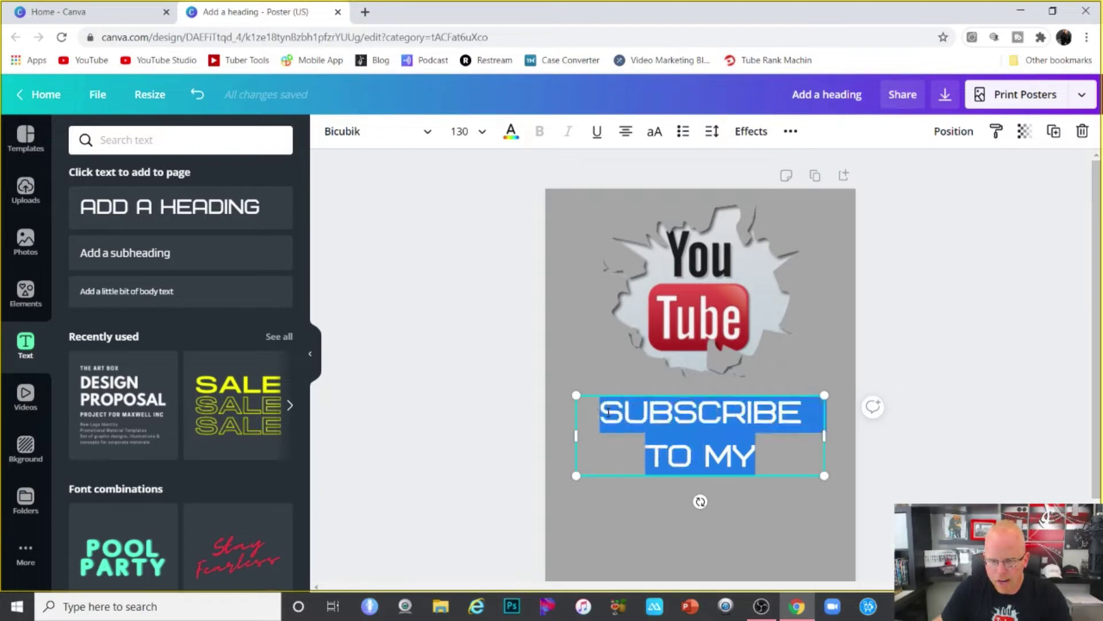
click(386, 137)
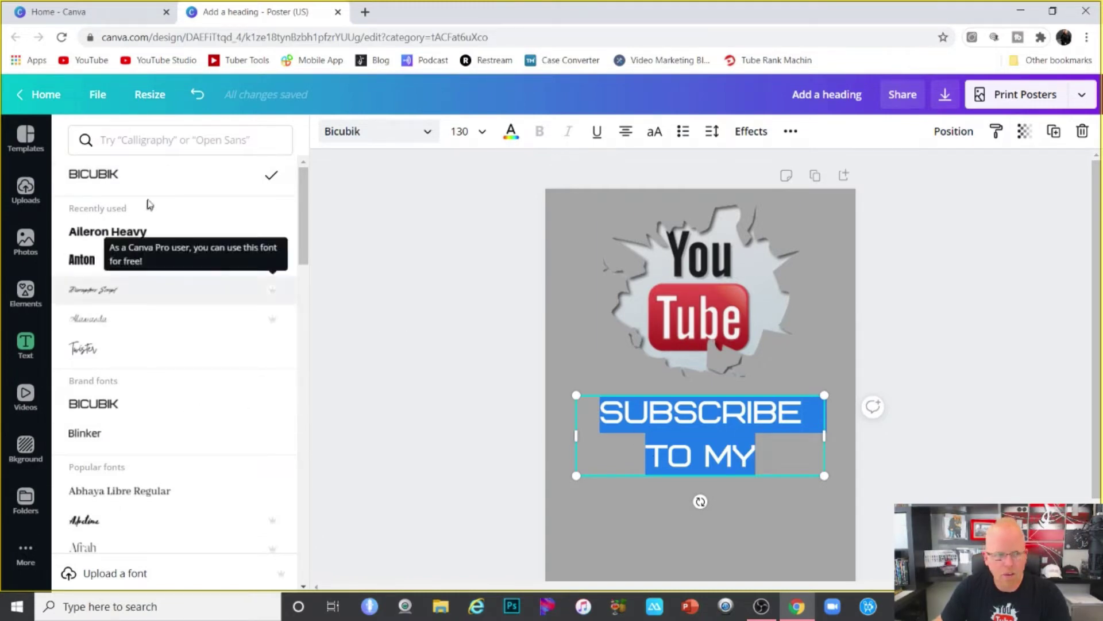
click(172, 133)
text(script)
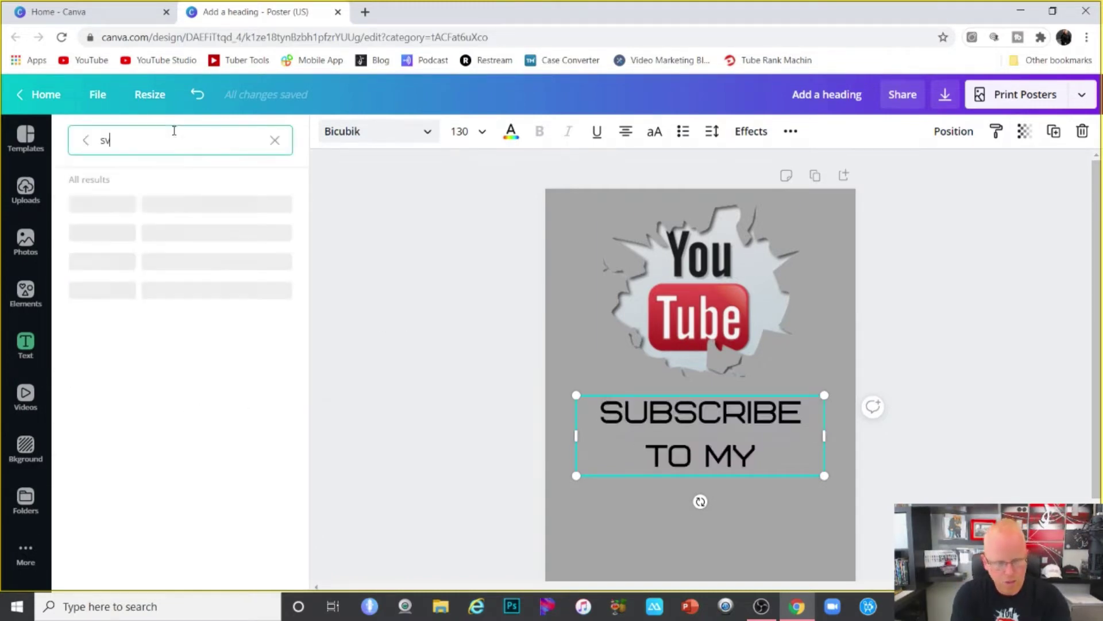
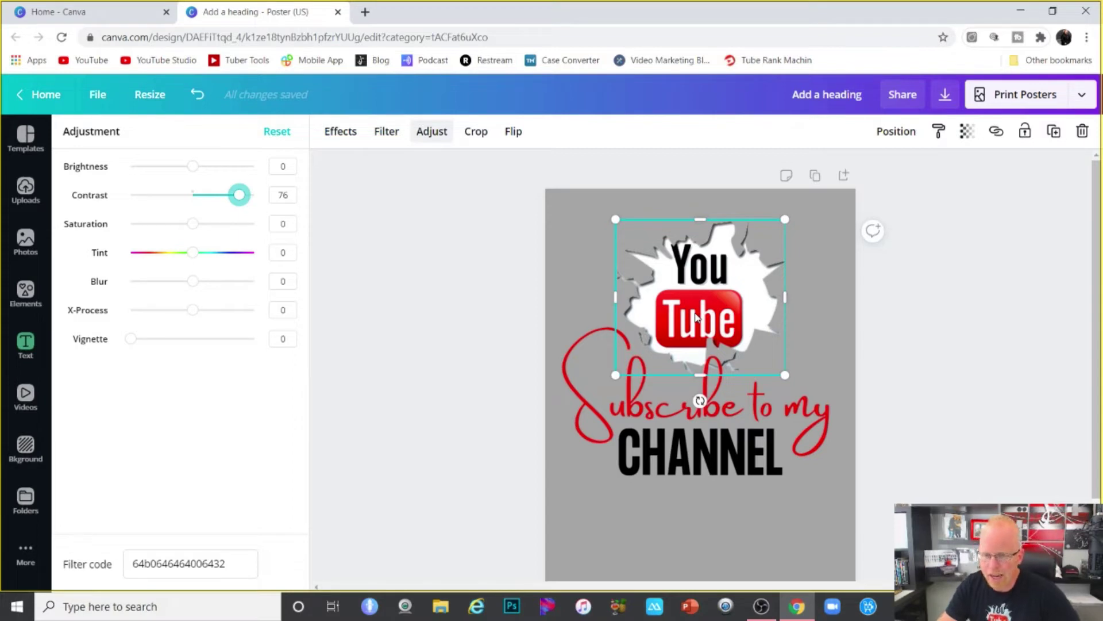
Add a plain straight line from the Lines elements and place it below the CHANNEL text
key(Escape)
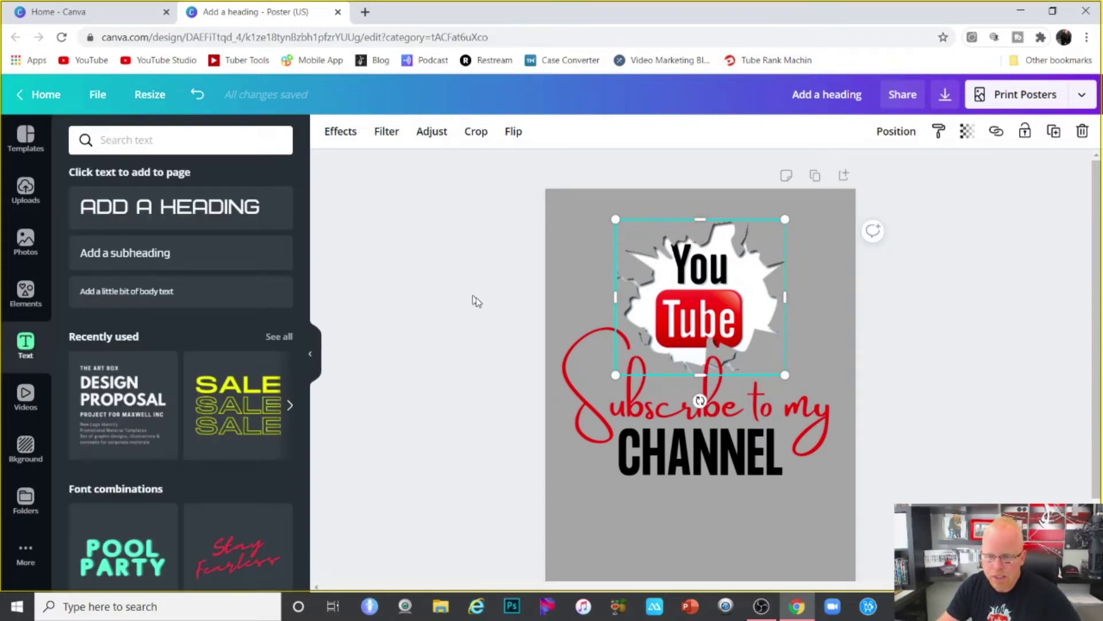
click(514, 297)
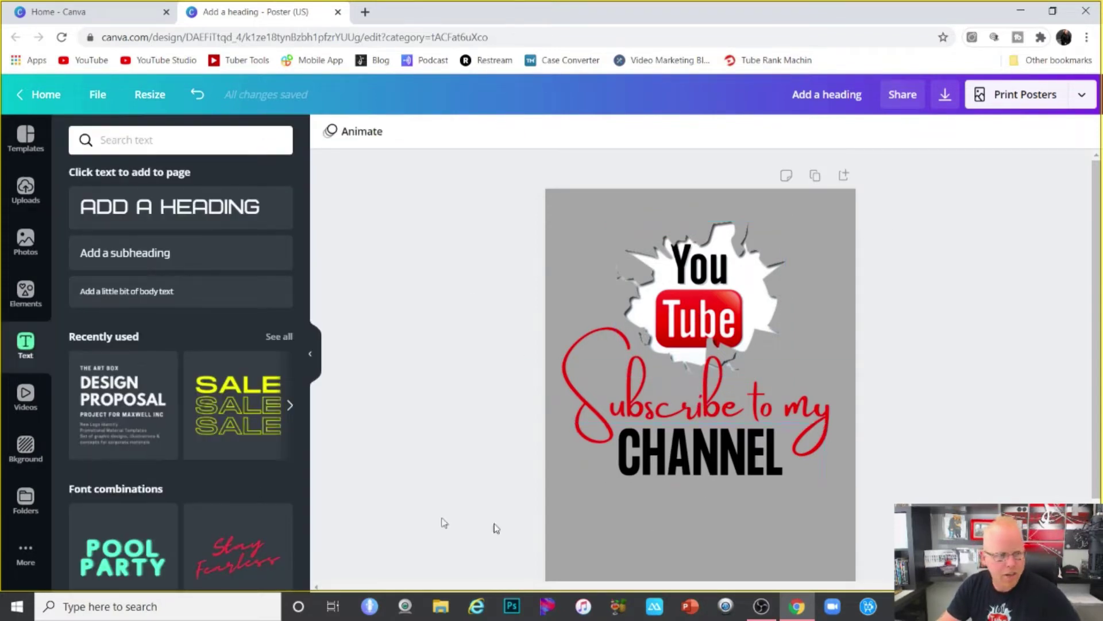
click(26, 293)
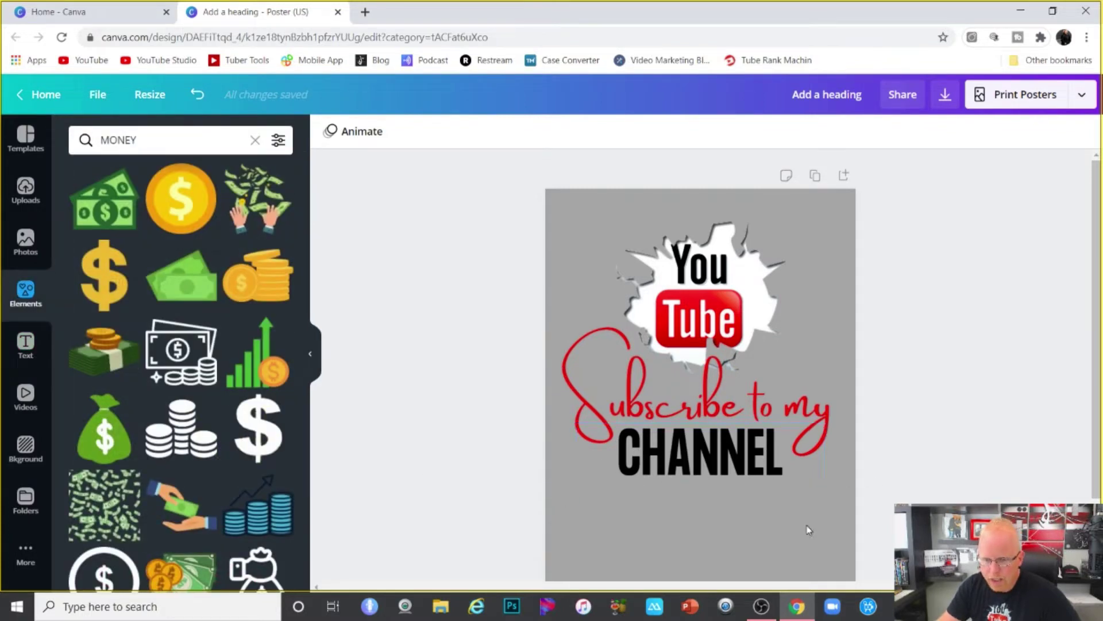
click(255, 140)
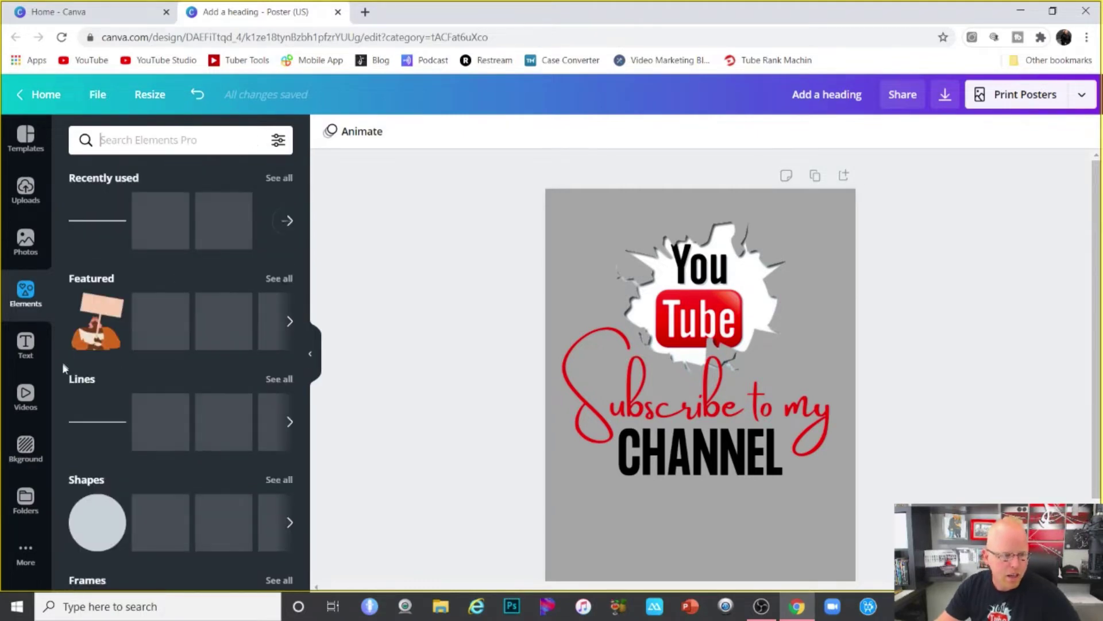
click(88, 383)
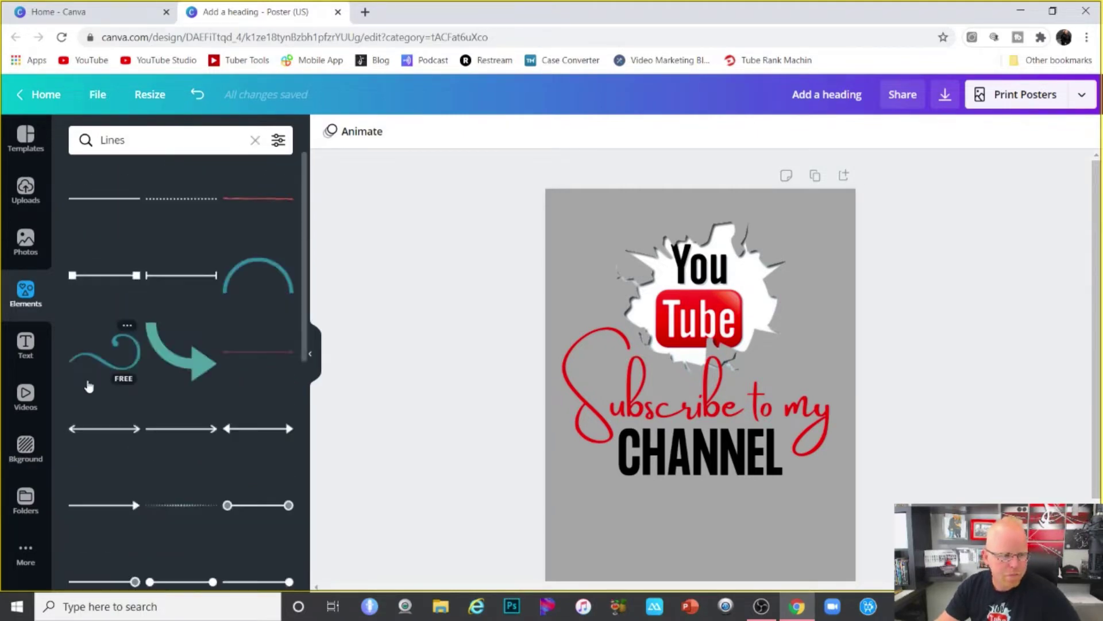
click(112, 207)
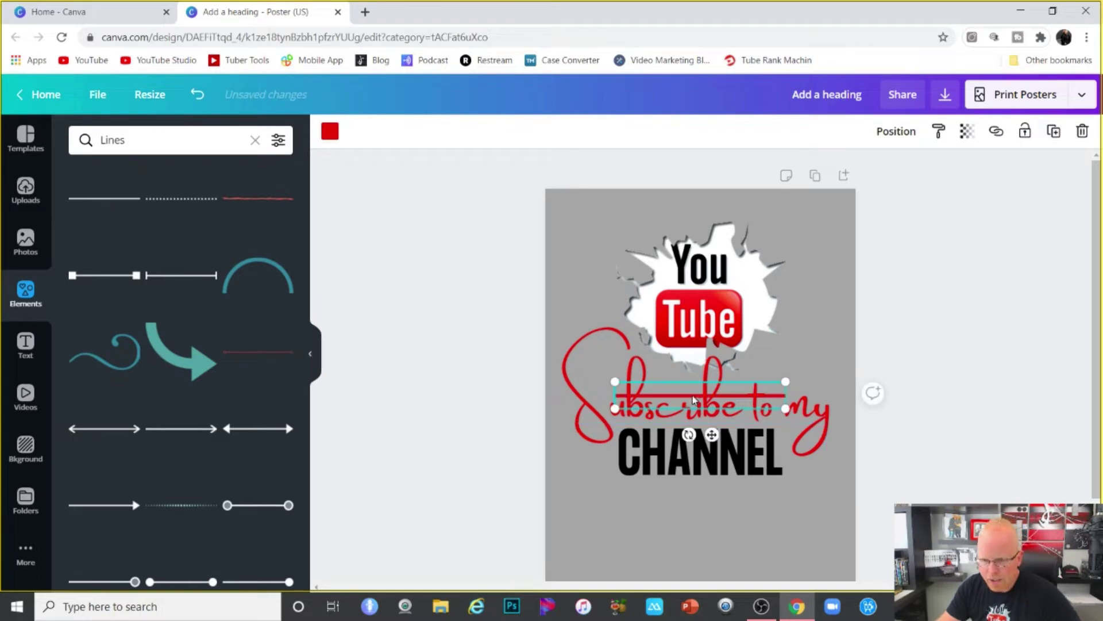
drag(699, 395, 720, 507)
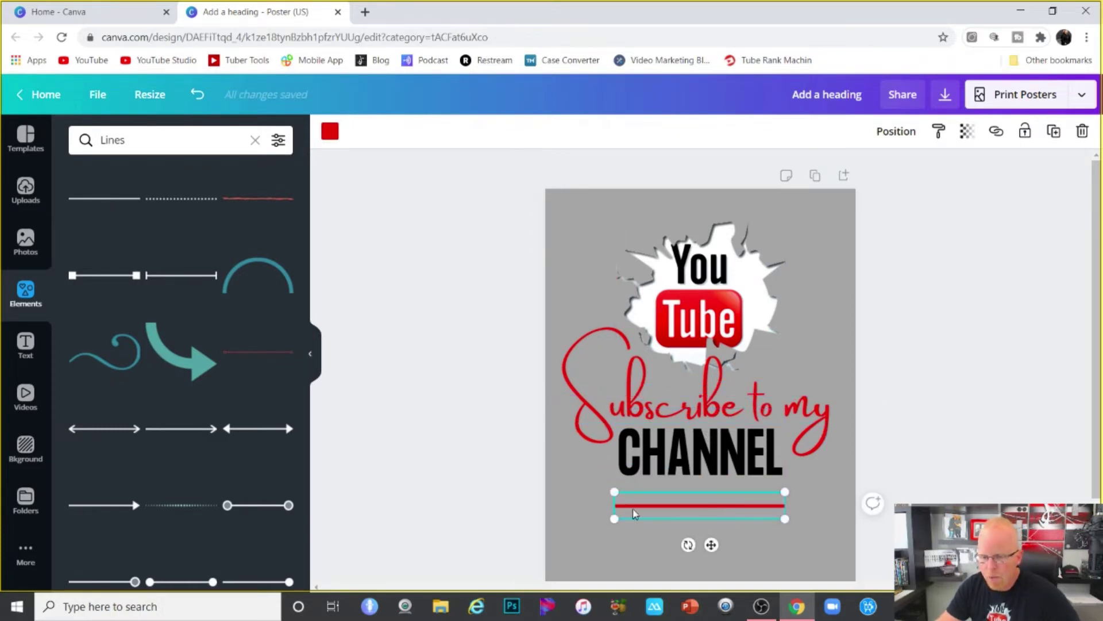
Make the red line thinner, stretch it to about the width of the script text and centre it under CHANNEL
drag(616, 493, 688, 512)
click(723, 550)
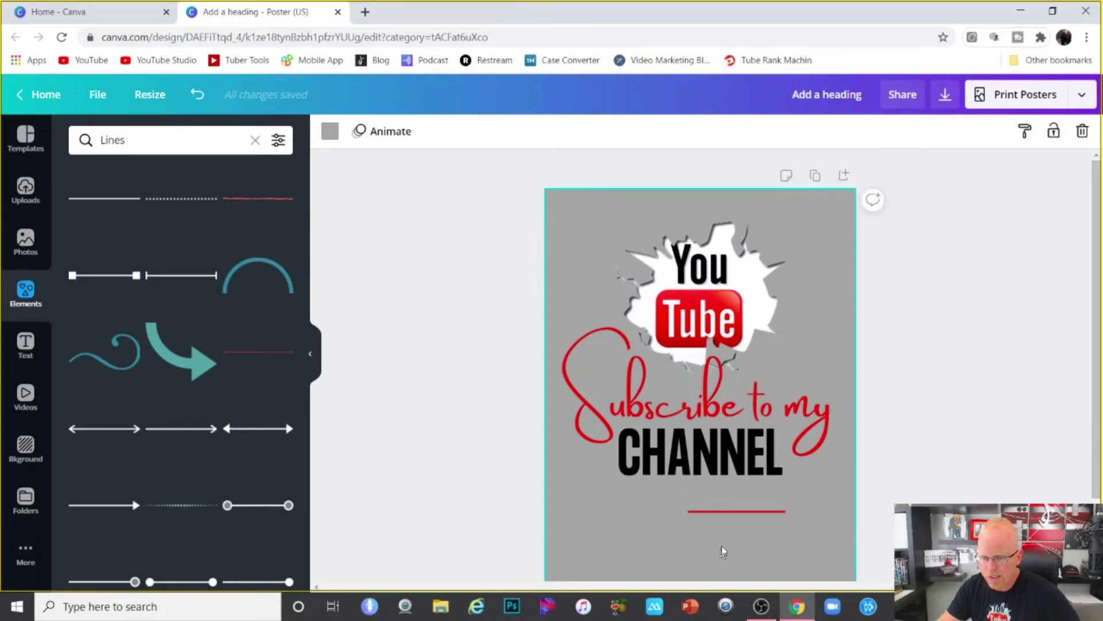
drag(719, 509, 695, 499)
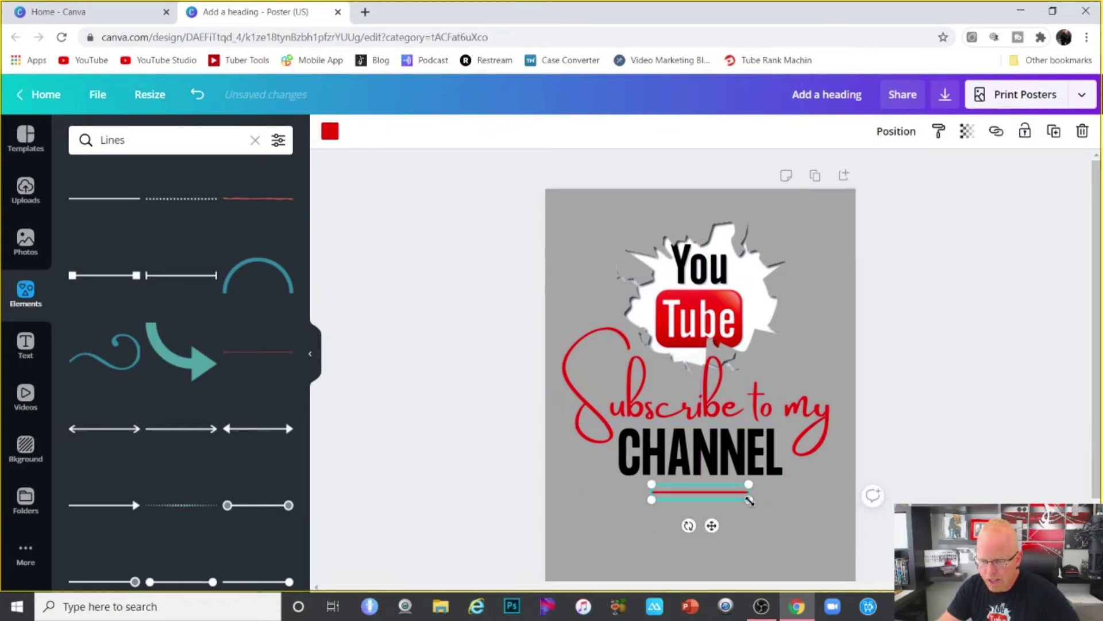
drag(750, 491, 833, 498)
drag(650, 491, 569, 489)
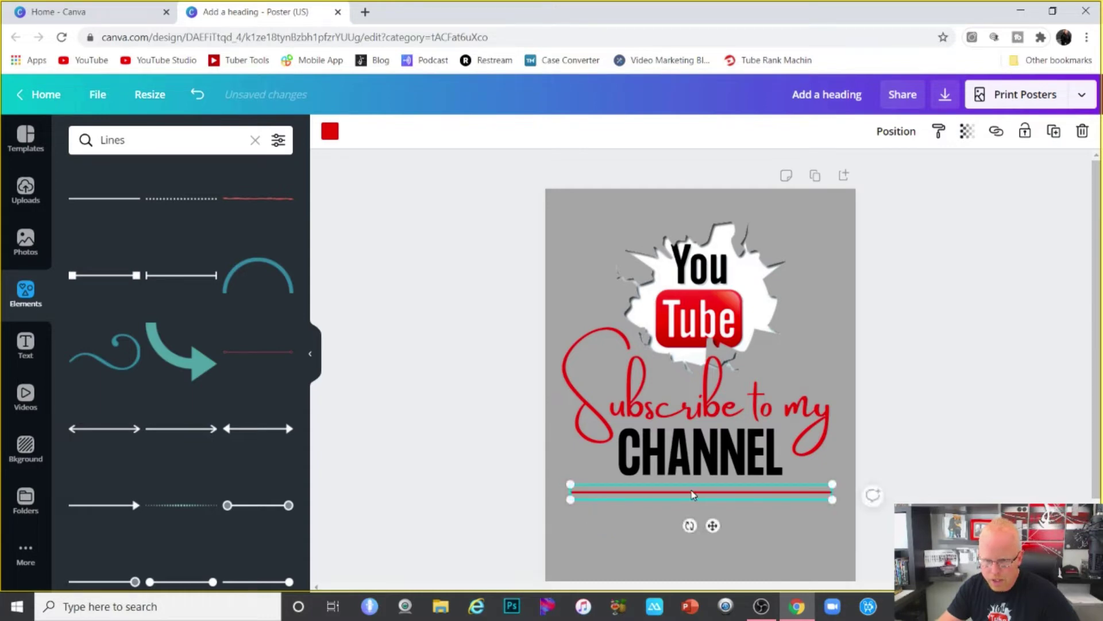
drag(693, 493, 694, 493)
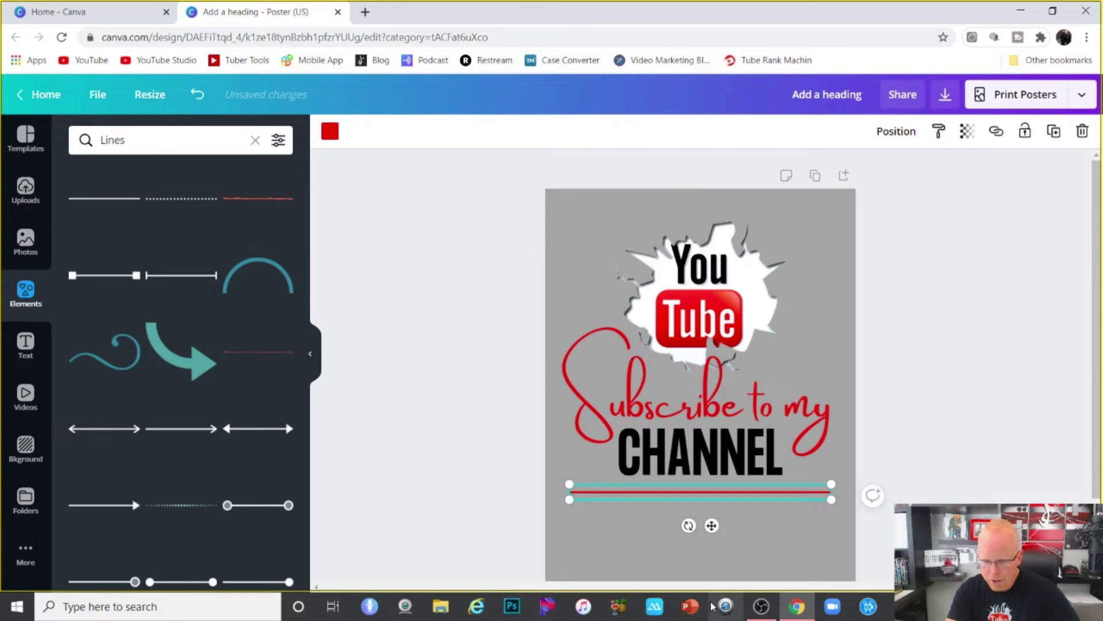
Nudge the red line slightly upward so it sits closer to the CHANNEL text
key(Up)
key(Up)
key(Up)
key(Up)
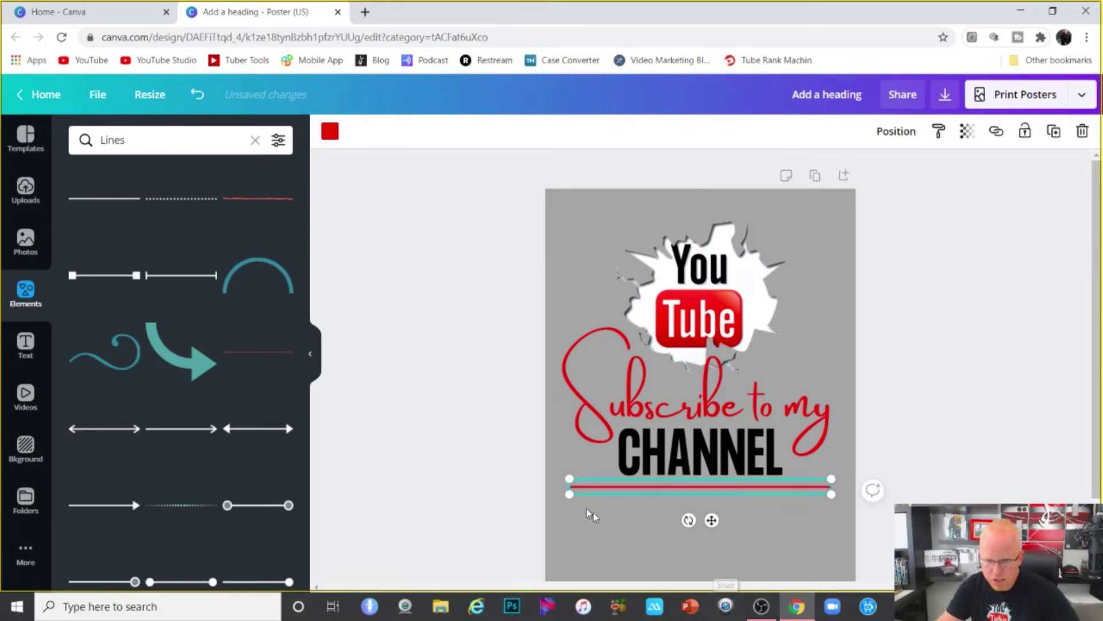
click(458, 471)
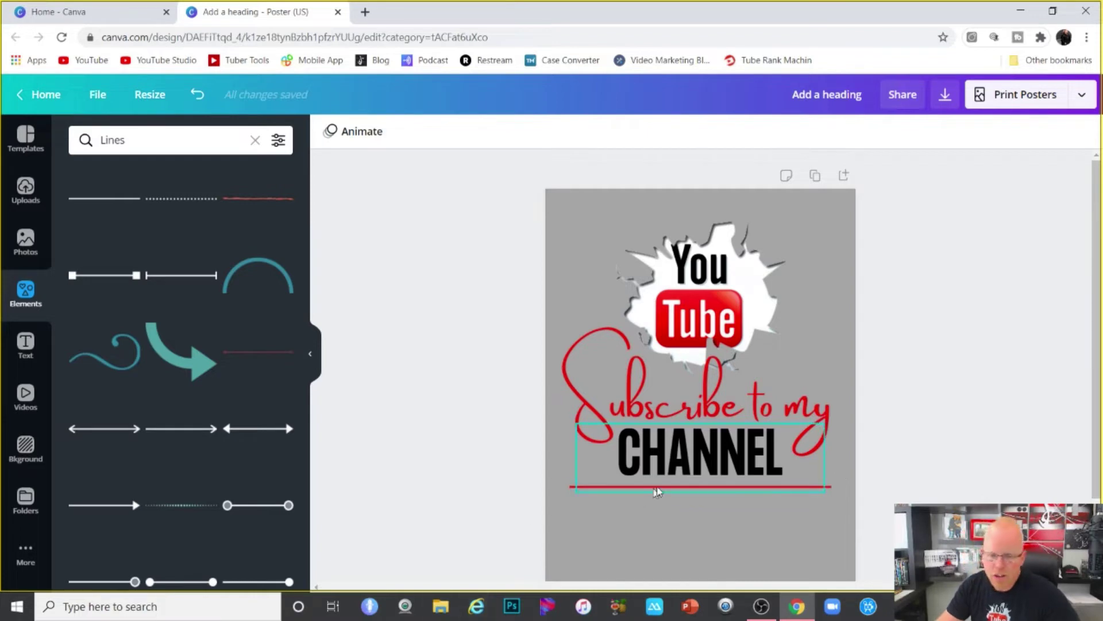
Duplicate the CHANNEL text below the red line and set the copy's font size to 80
click(706, 451)
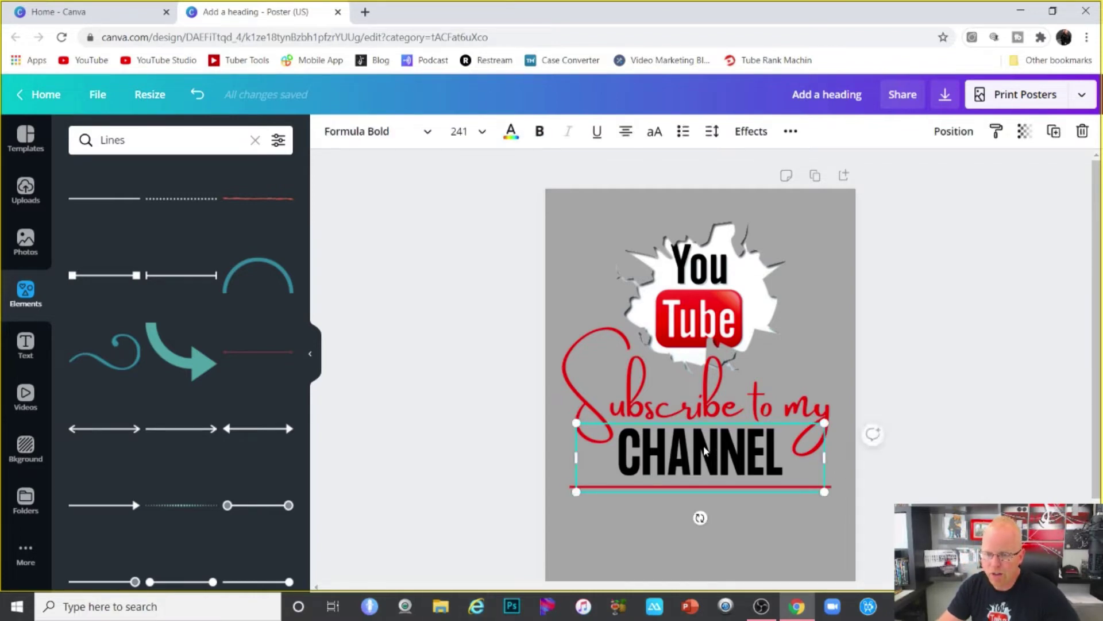
click(1054, 131)
drag(695, 471, 685, 538)
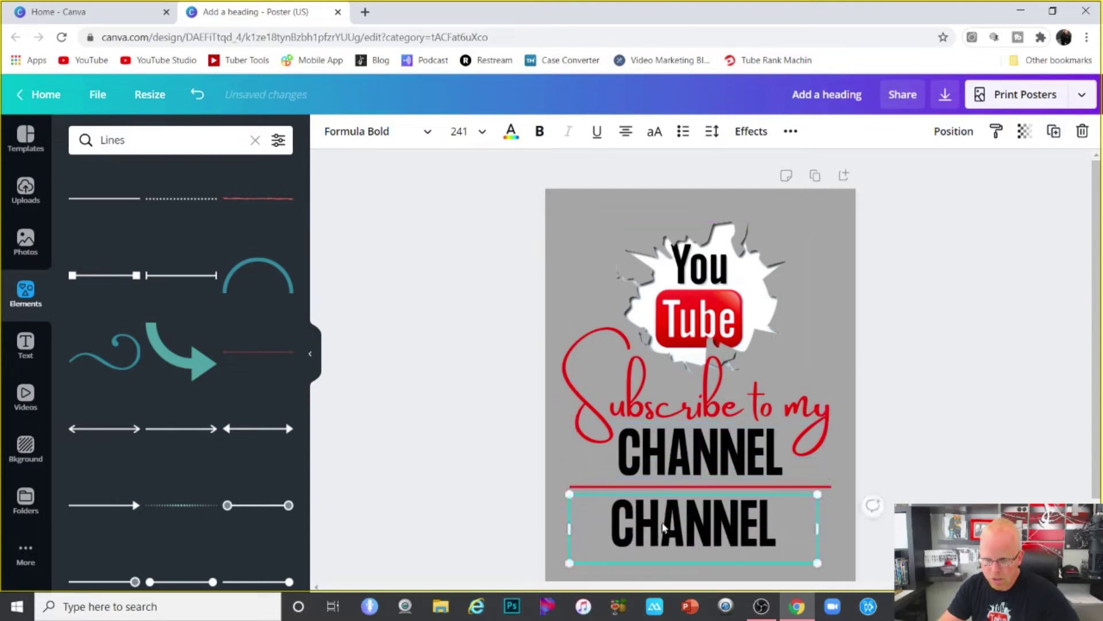
double_click(666, 519)
click(459, 131)
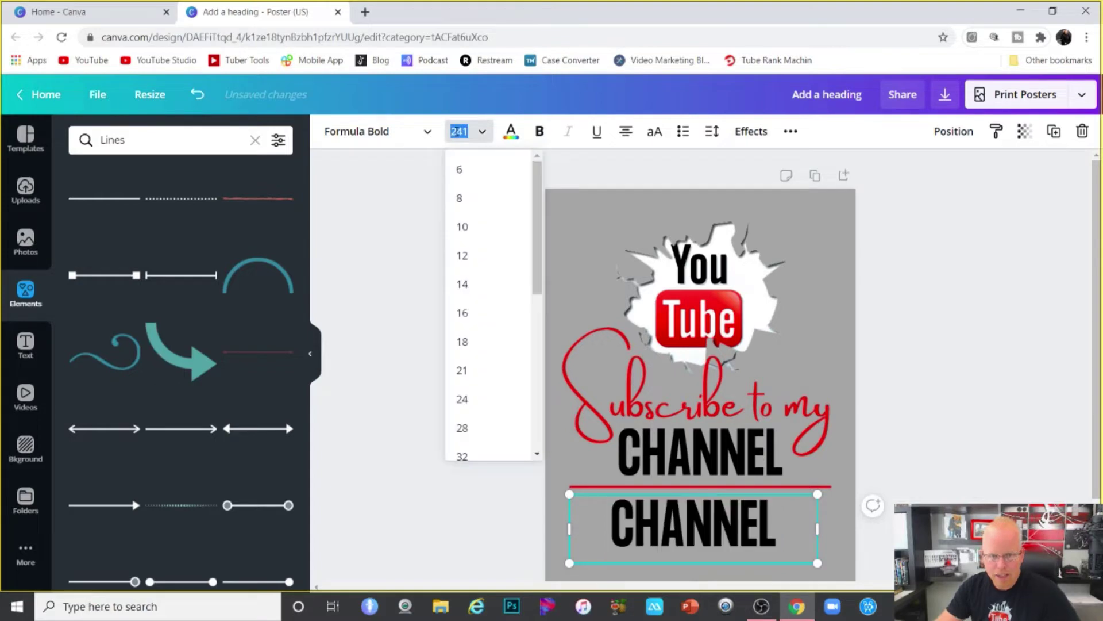
text(80)
key(Return)
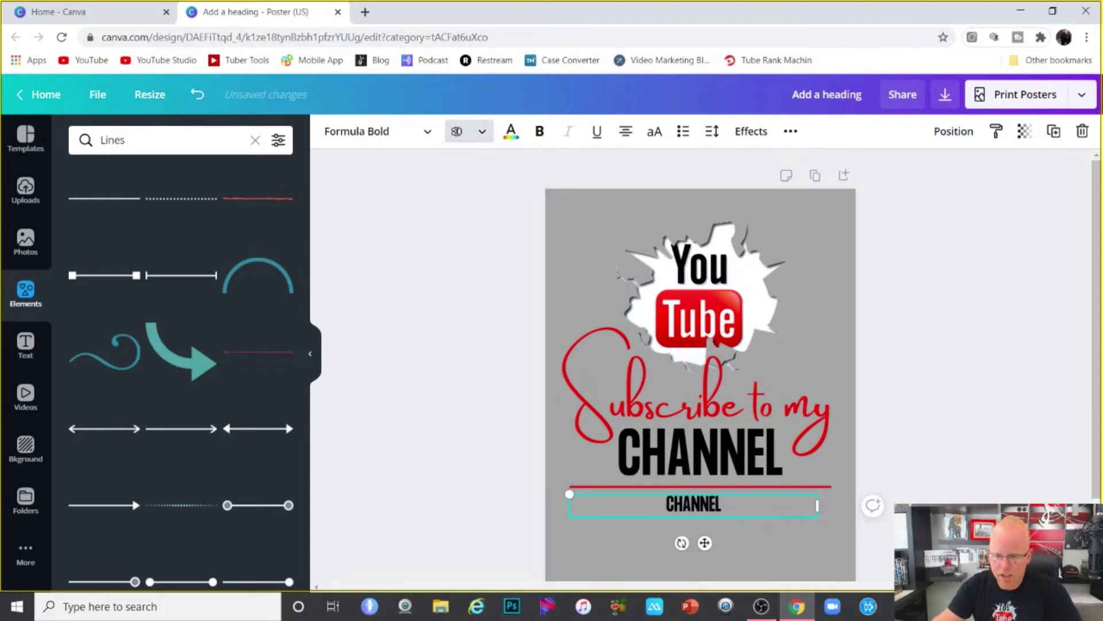
Replace the duplicated CHANNEL text with the YouTube channel's web address in capitals
drag(723, 510, 667, 506)
text(YOUTUBE.)
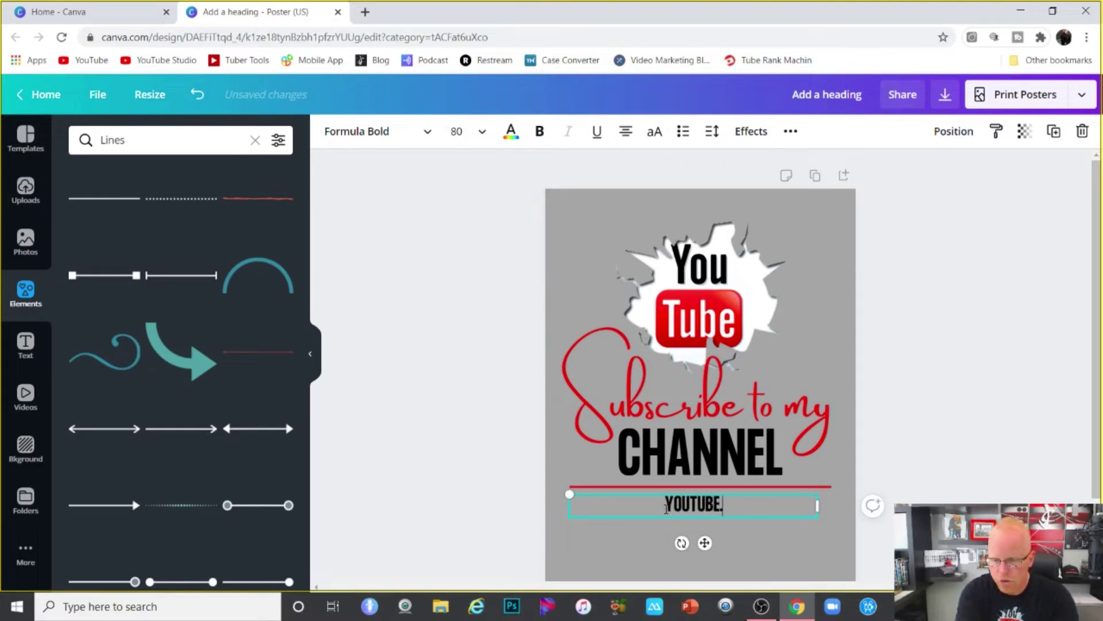
text(COM/JUSTINCAPPONRO)
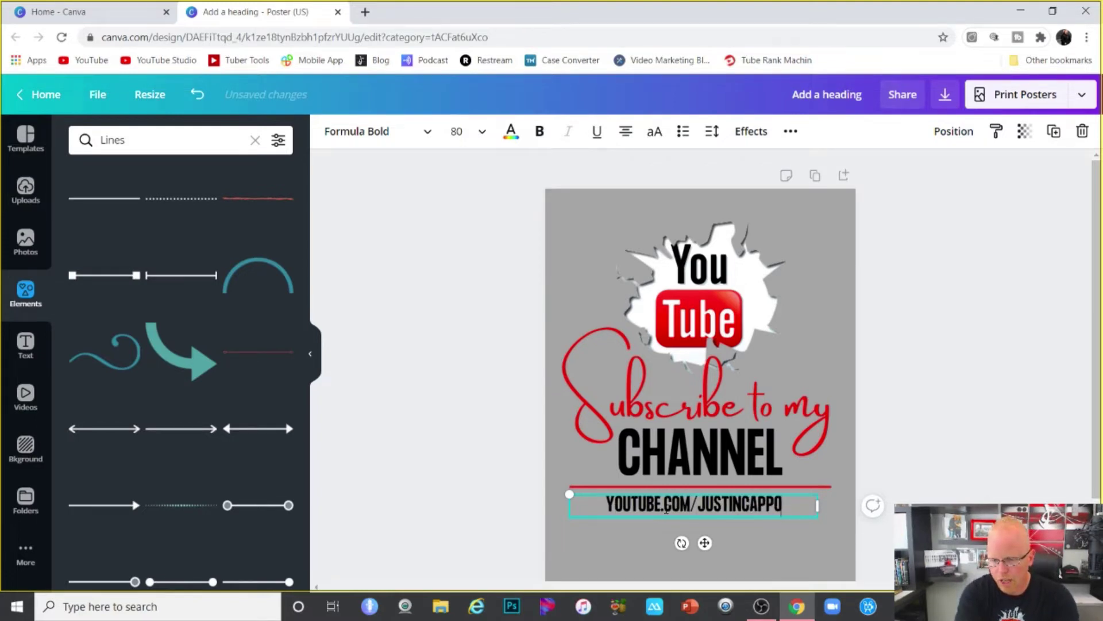
key(BackSpace)
key(BackSpace)
text(PRO)
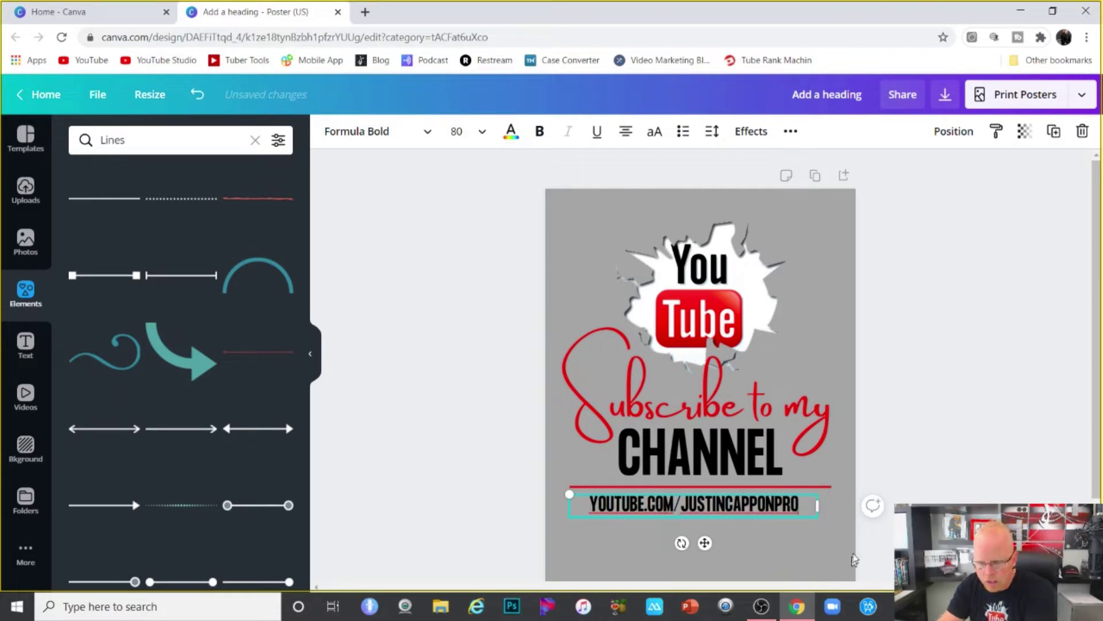
Enlarge the channel address to font size 100, matching the red line's width, and position it just below the line
mouse_move(823, 517)
mouse_down()
mouse_move(853, 532)
mouse_move(822, 535)
mouse_up()
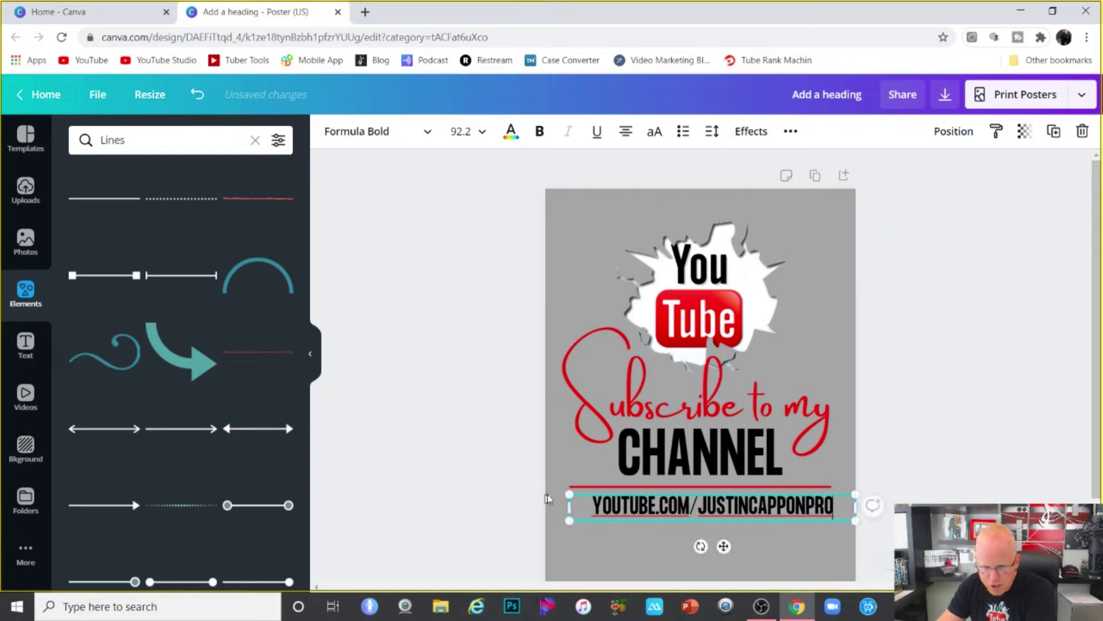
drag(557, 490, 550, 488)
click(487, 496)
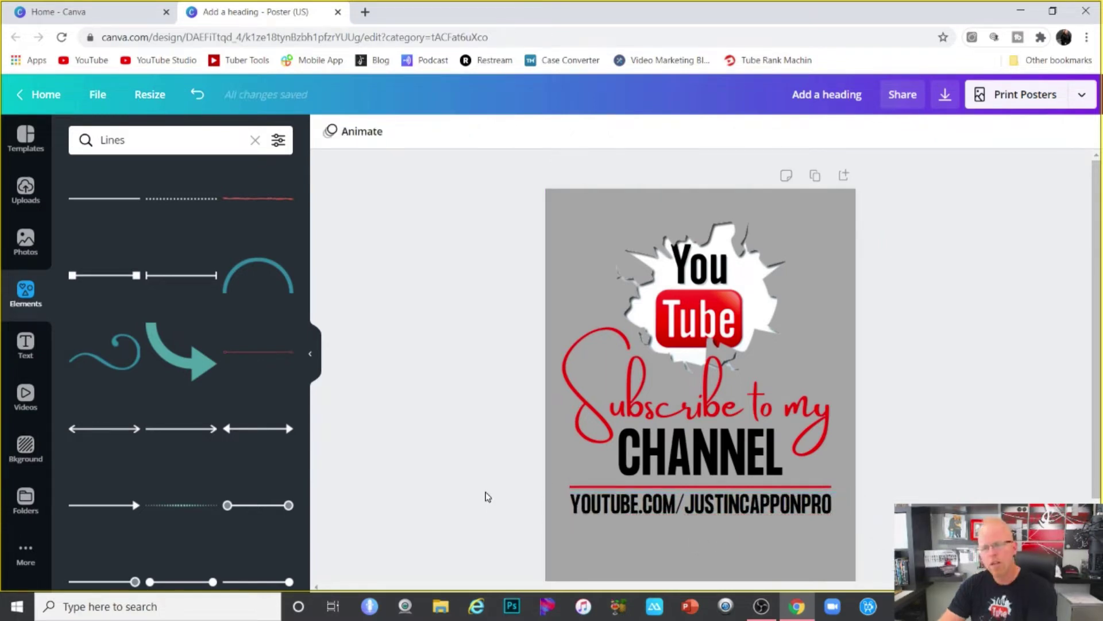
click(735, 509)
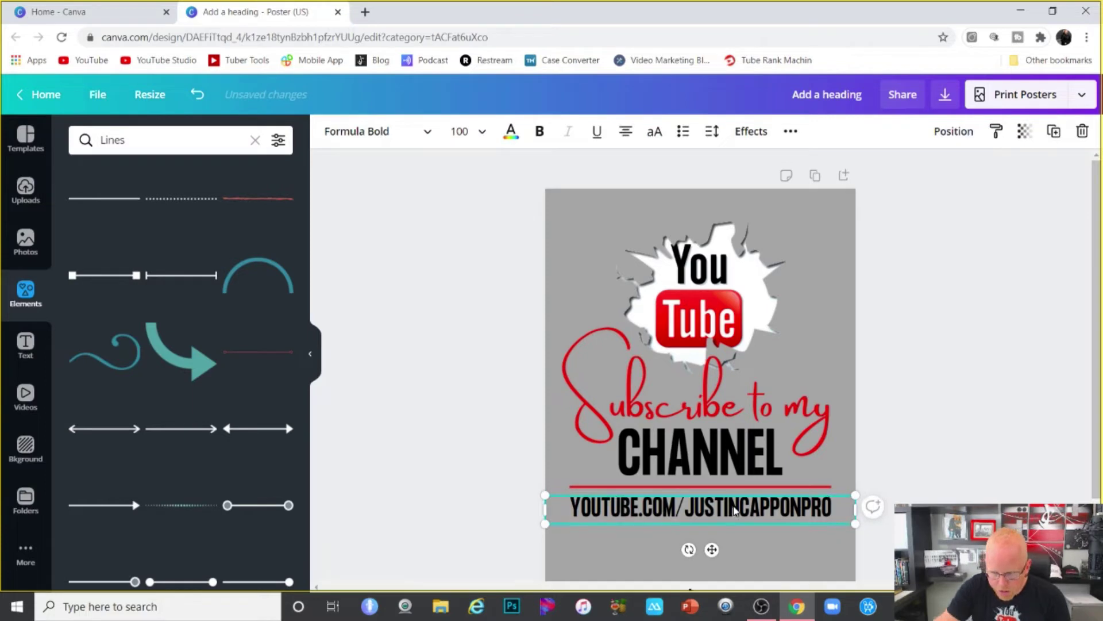
click(440, 460)
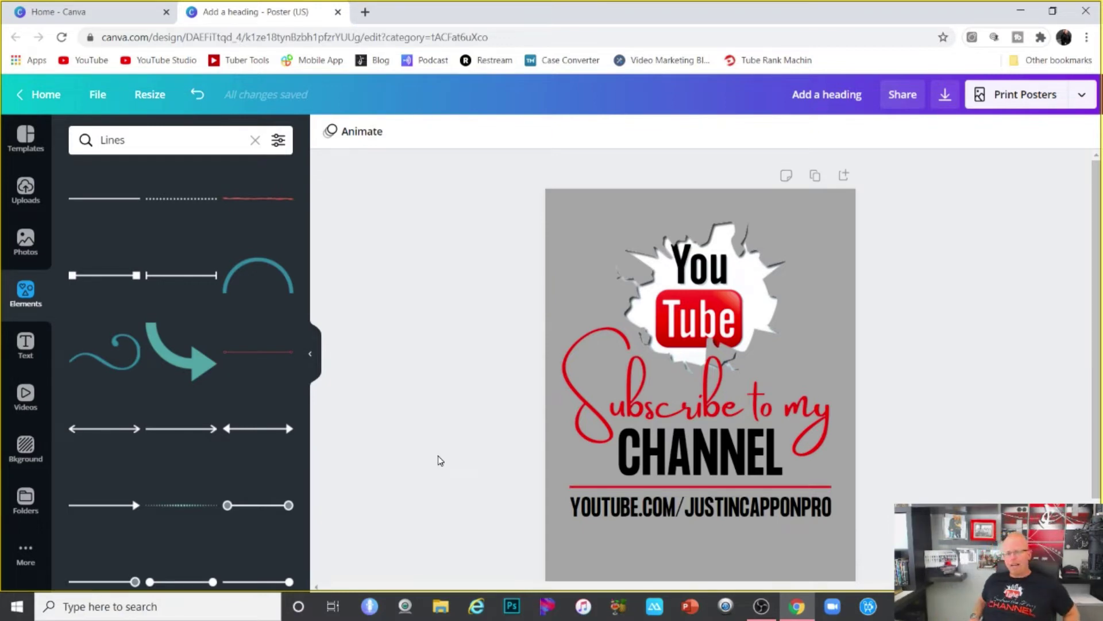
Try black and red from the untitled palette as the poster's background color
click(667, 555)
click(330, 131)
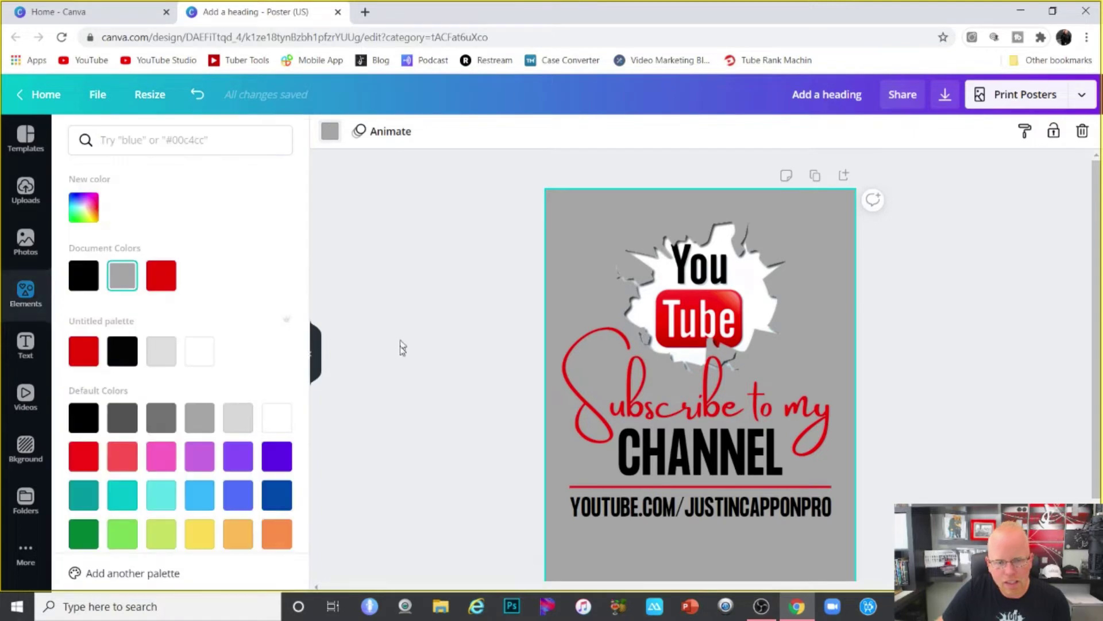
click(117, 350)
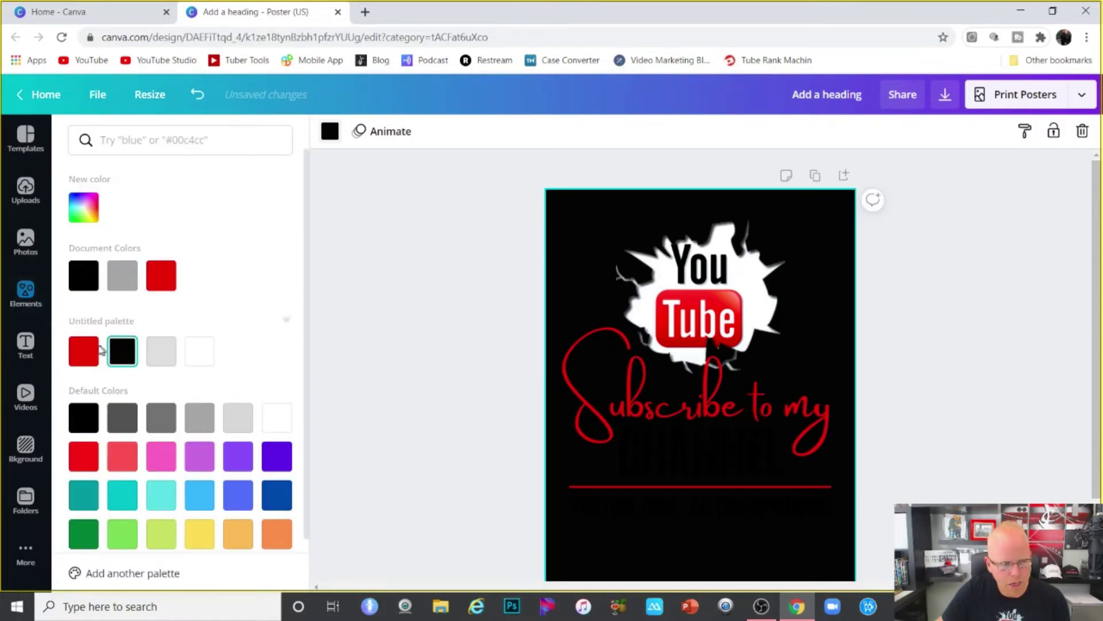
click(85, 350)
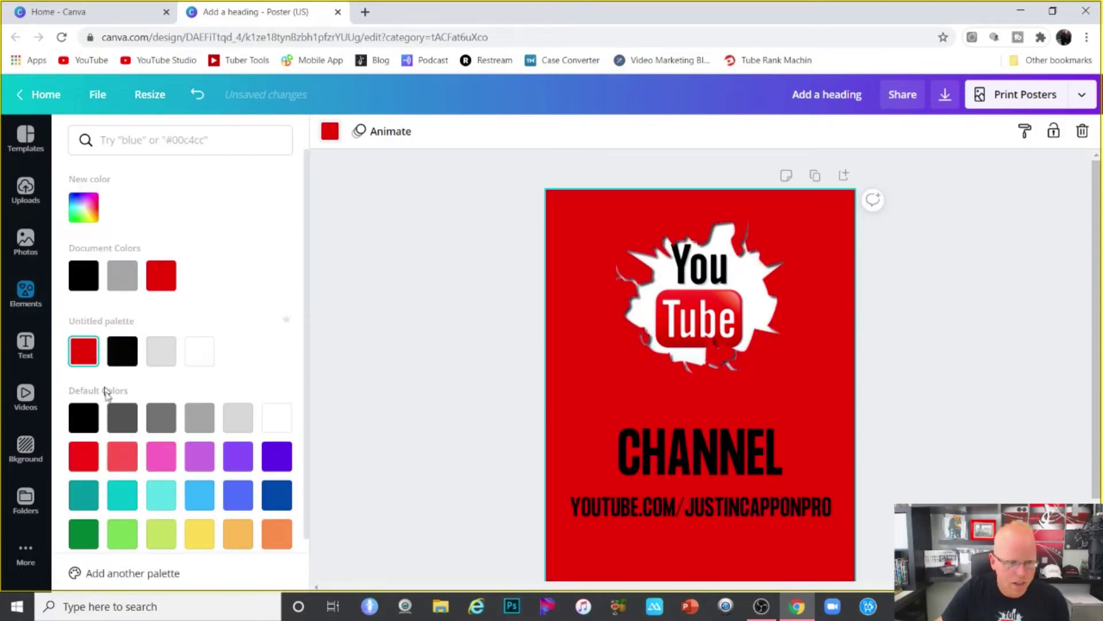
Try coral red, several purples, blues and aqua, black and dark gray as the poster's background color
click(122, 456)
click(200, 456)
click(241, 460)
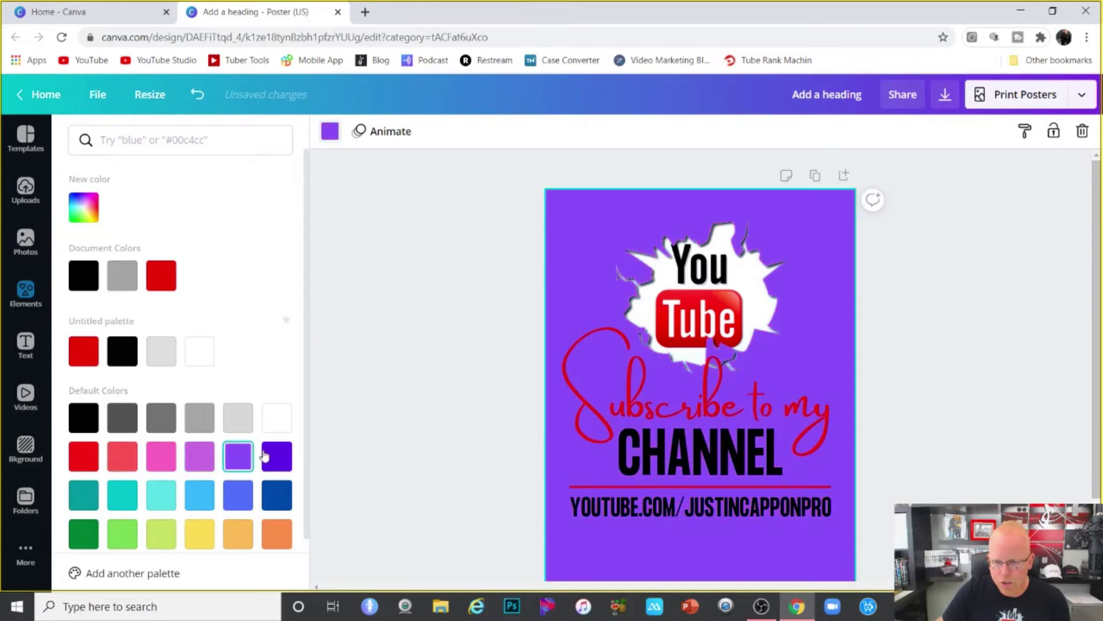
click(275, 457)
click(234, 497)
click(201, 498)
click(170, 499)
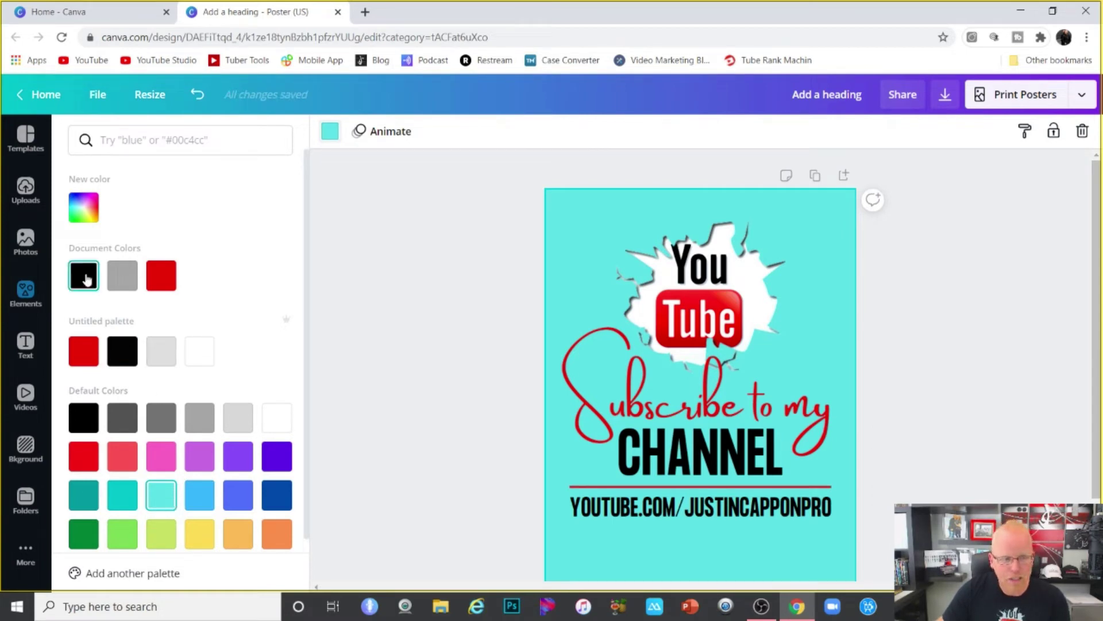
click(84, 277)
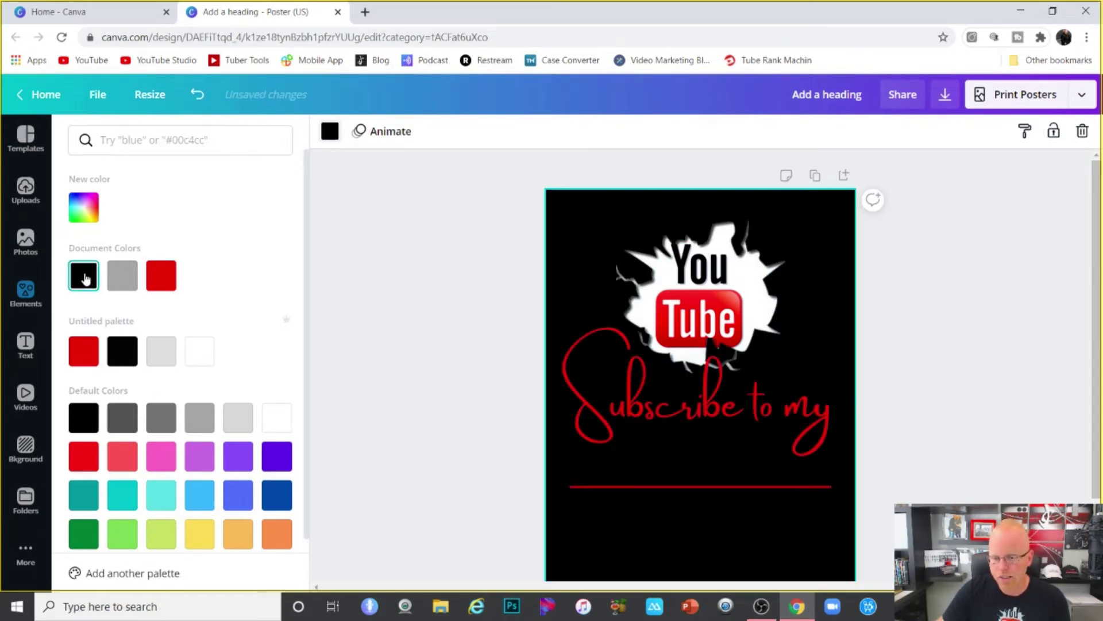
click(122, 417)
Change the CHANNEL text's color to white from the untitled palette
click(649, 456)
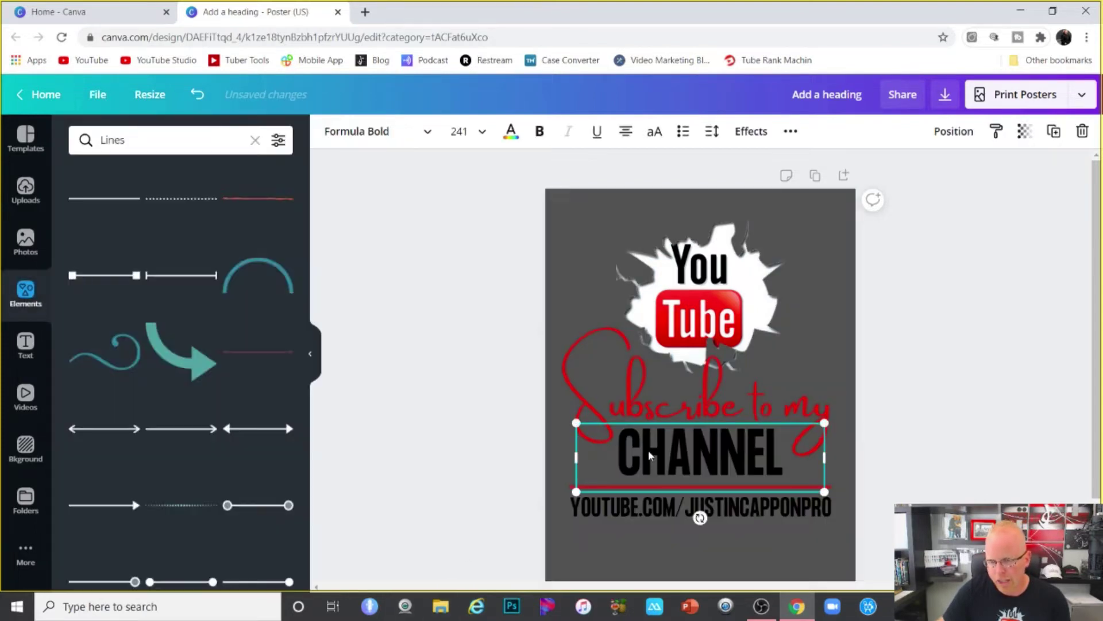
click(649, 453)
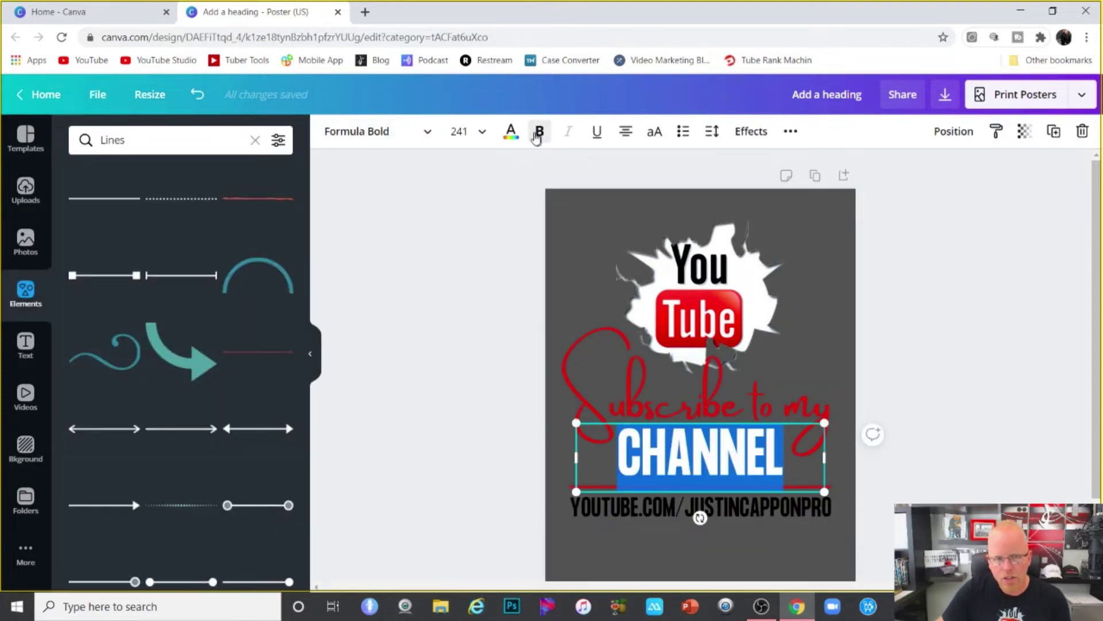
click(510, 131)
click(213, 360)
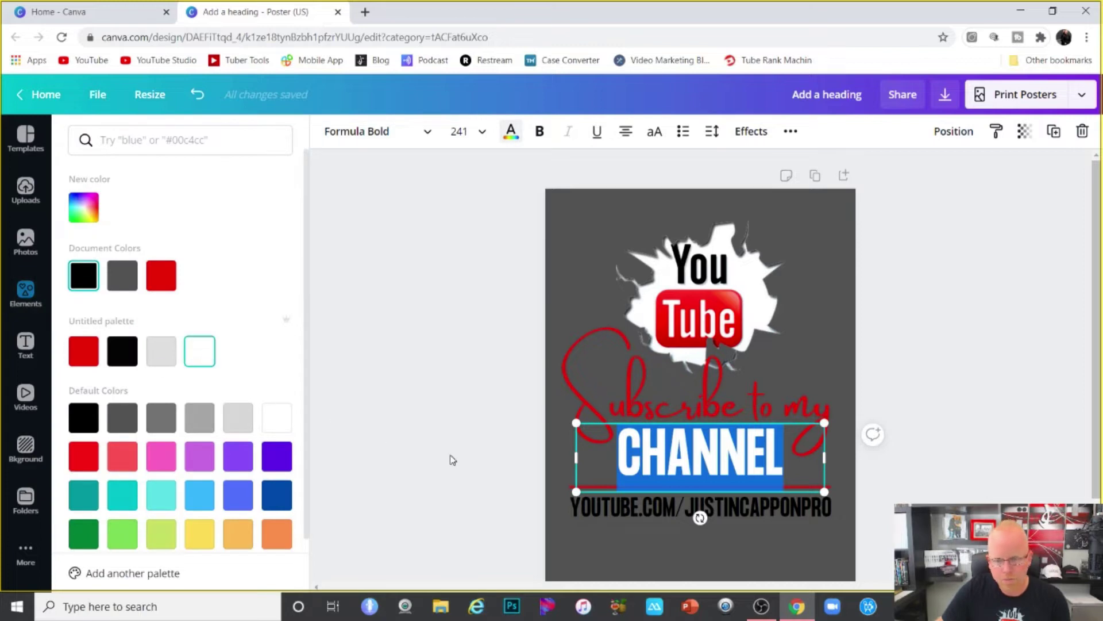
click(450, 459)
Recolor the channel web address below the red line white
double_click(612, 513)
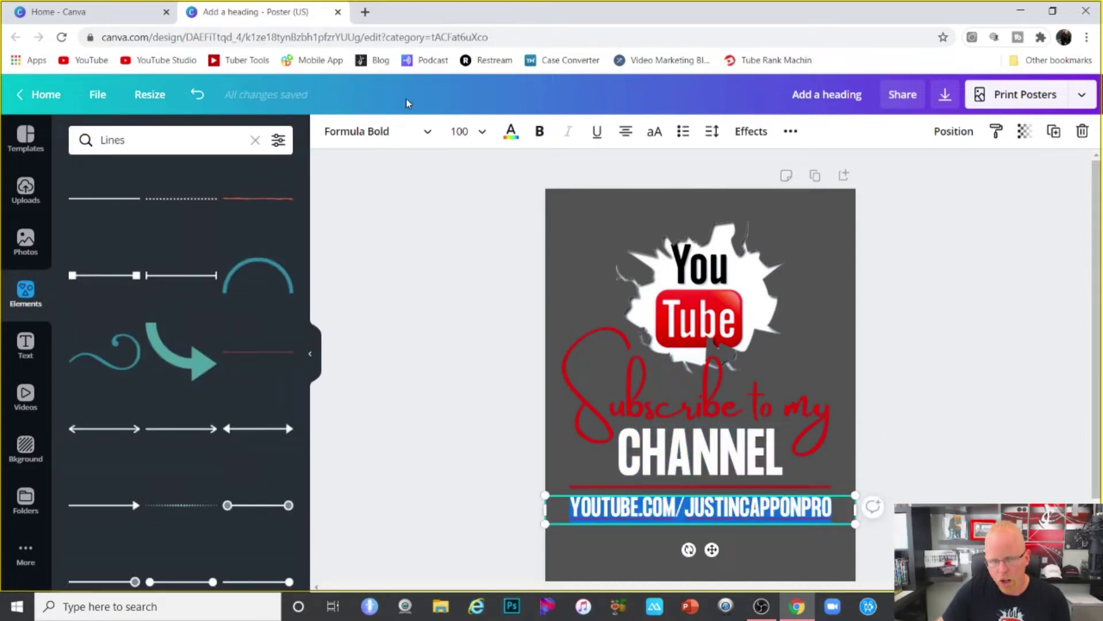
click(510, 131)
click(197, 349)
click(517, 503)
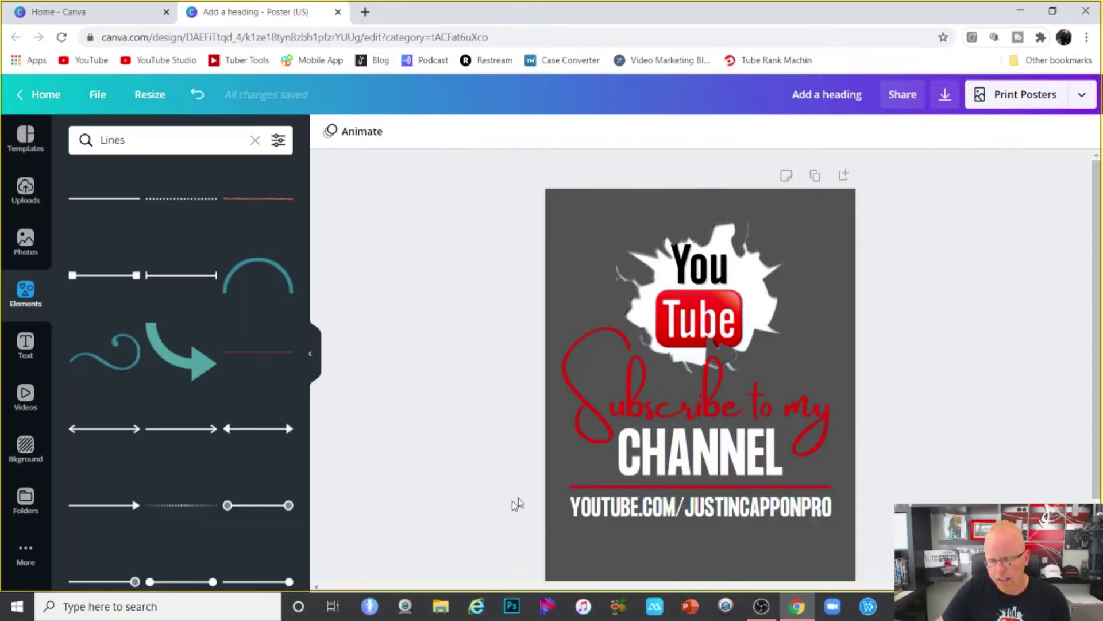
Color only the slash in the channel address red, using the untitled palette
click(663, 517)
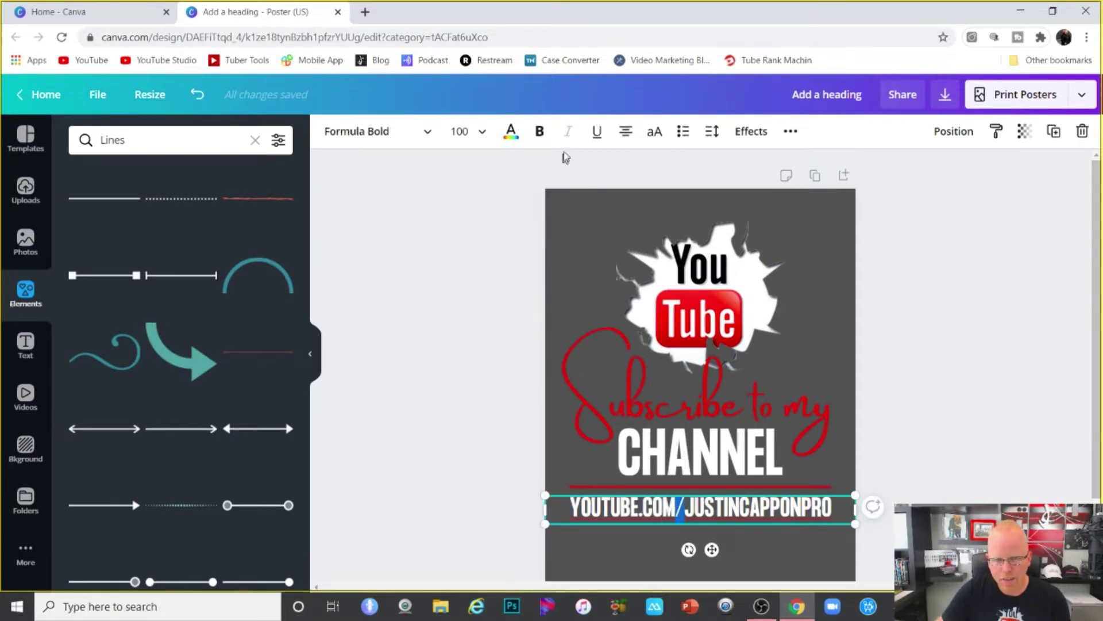
click(511, 131)
click(82, 350)
click(492, 395)
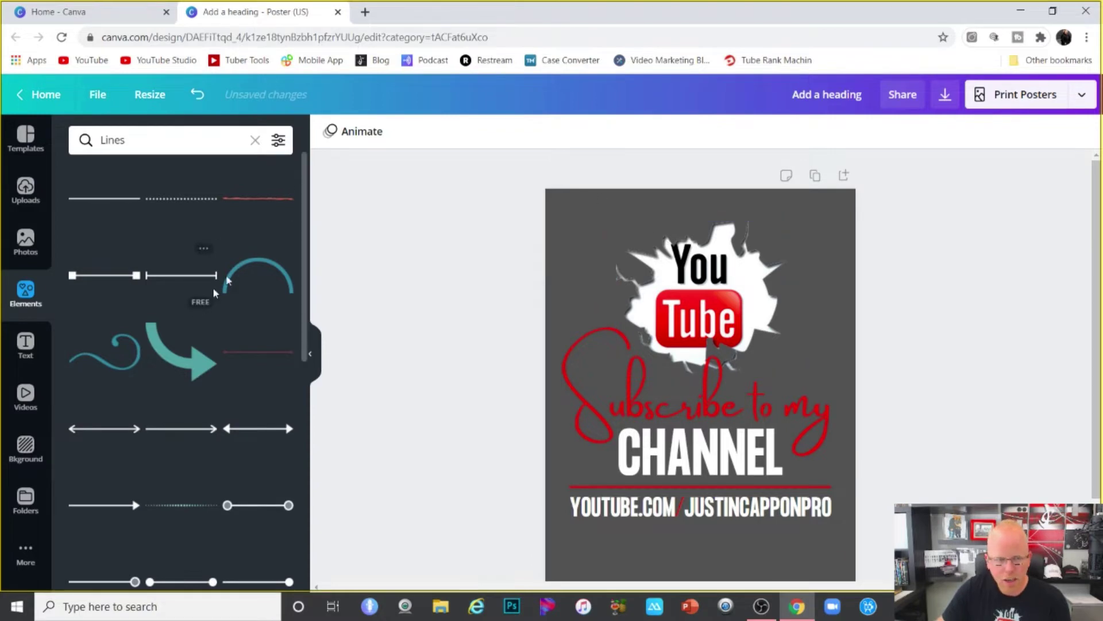
Compare black and indigo as the poster's background and settle on black from the untitled palette
click(693, 543)
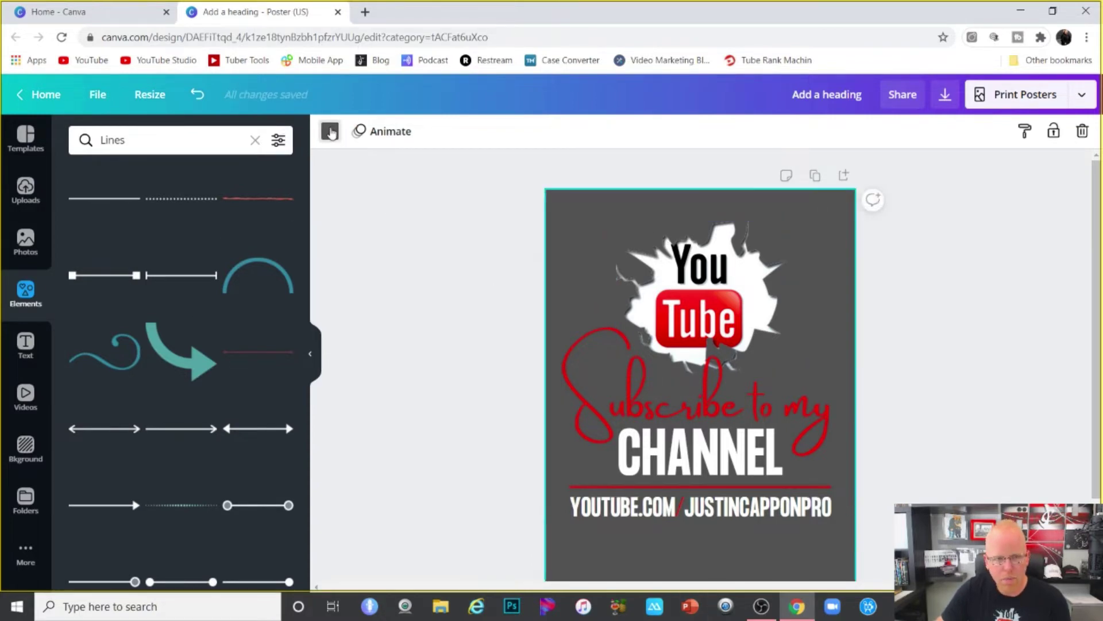
click(329, 131)
click(118, 359)
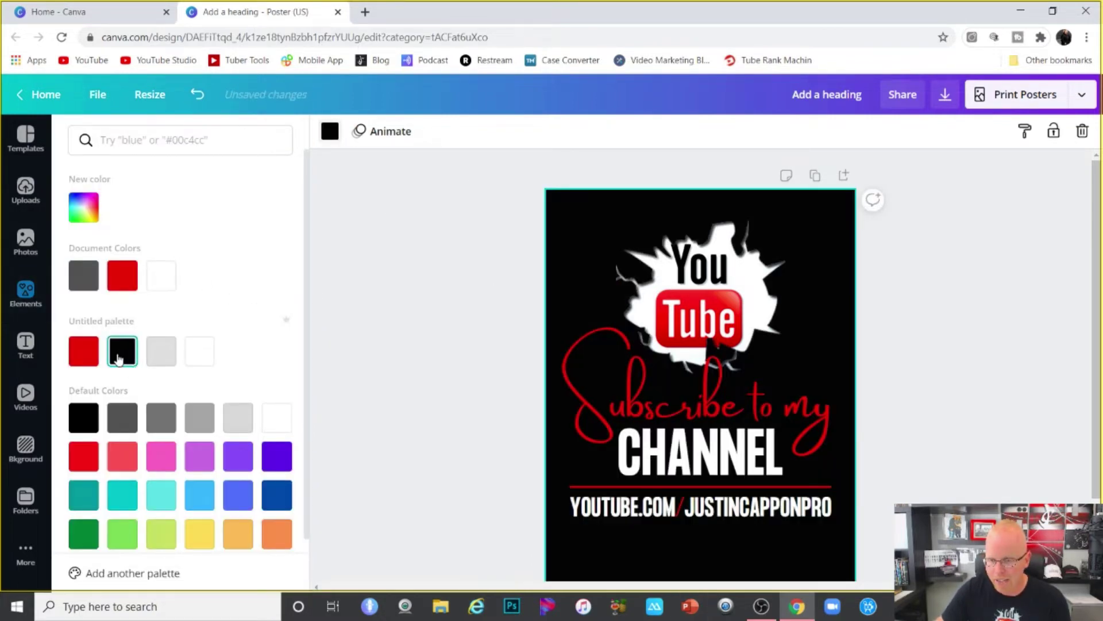
click(277, 455)
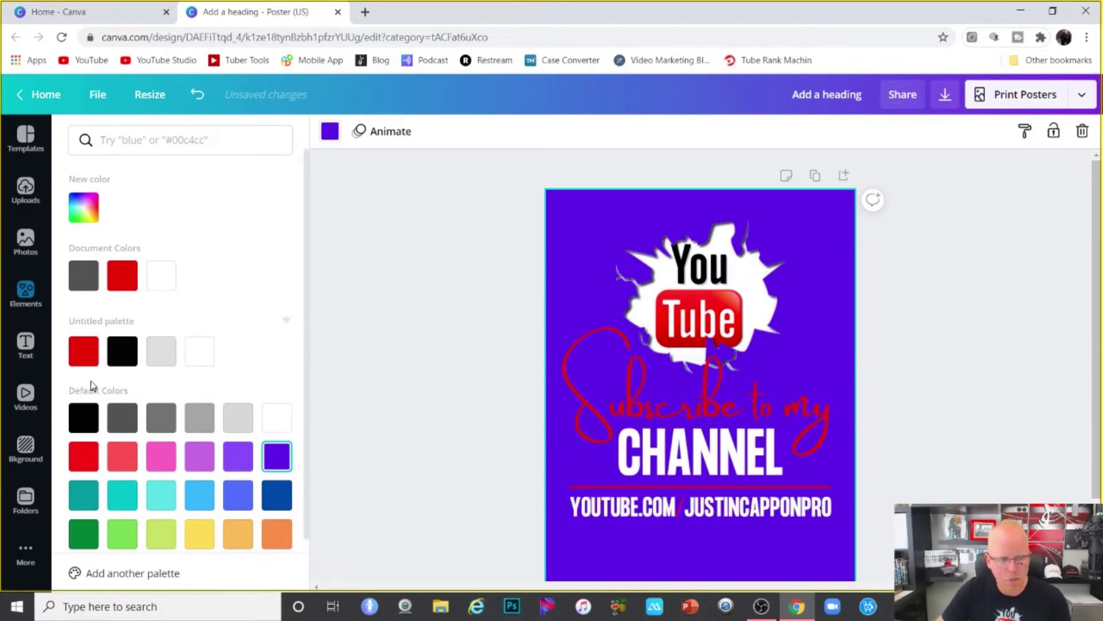
click(126, 352)
click(418, 310)
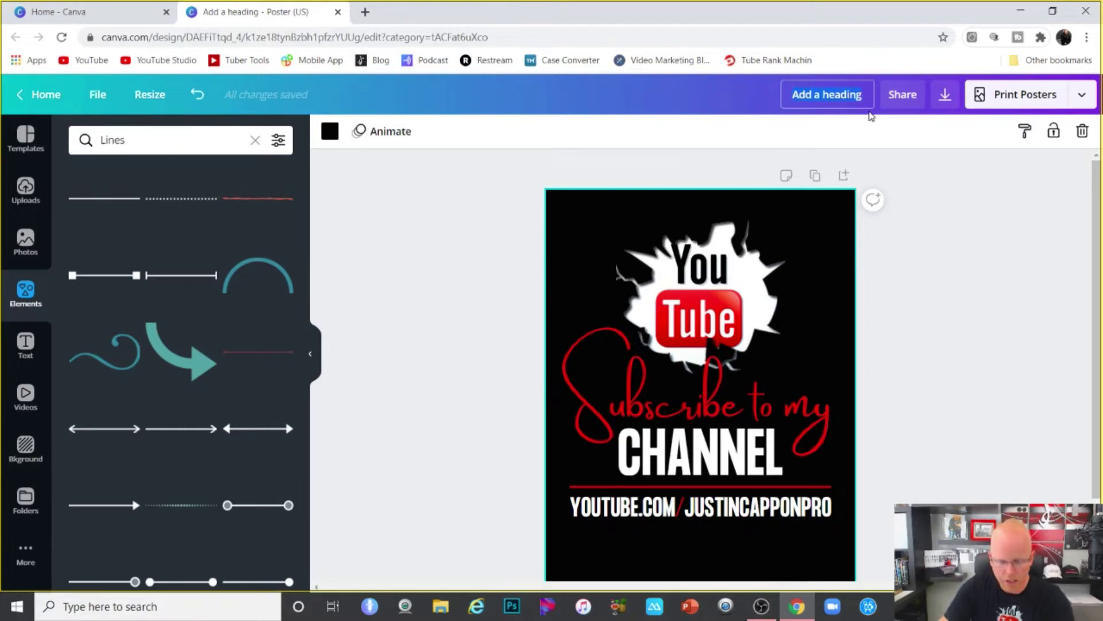
Rename the design as "Subscribe to my channel"
text(subs)
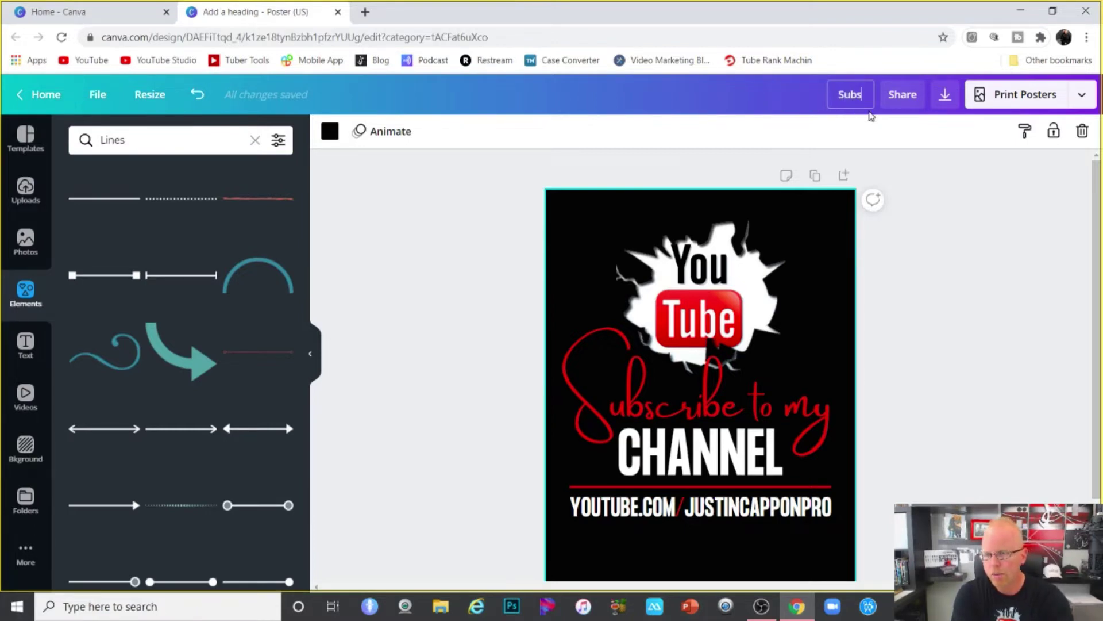
text(cribe to my channel)
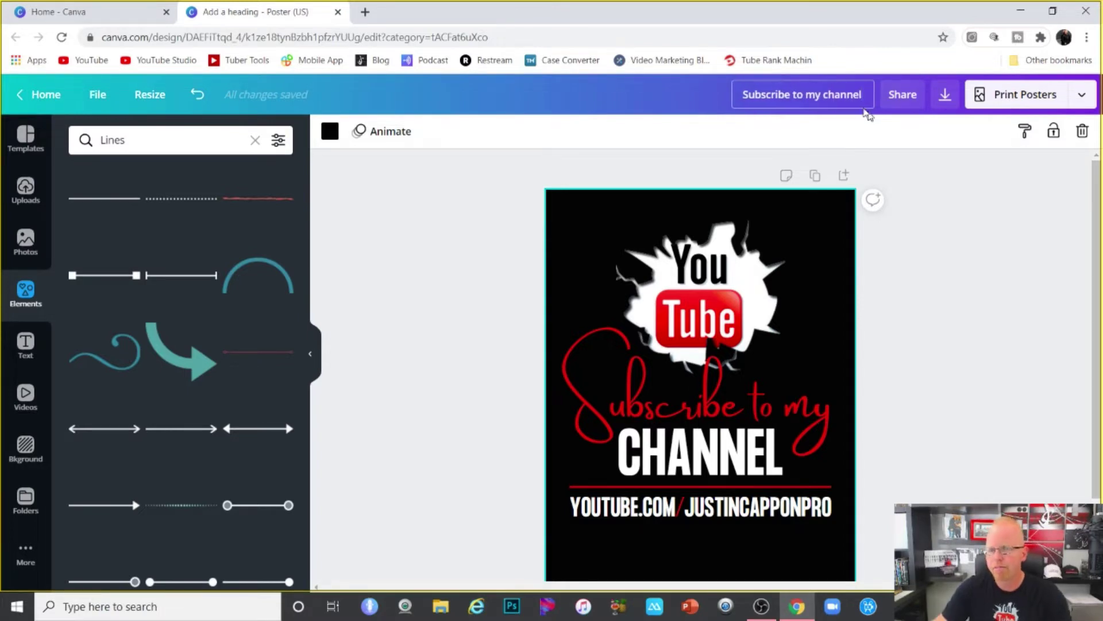
click(675, 95)
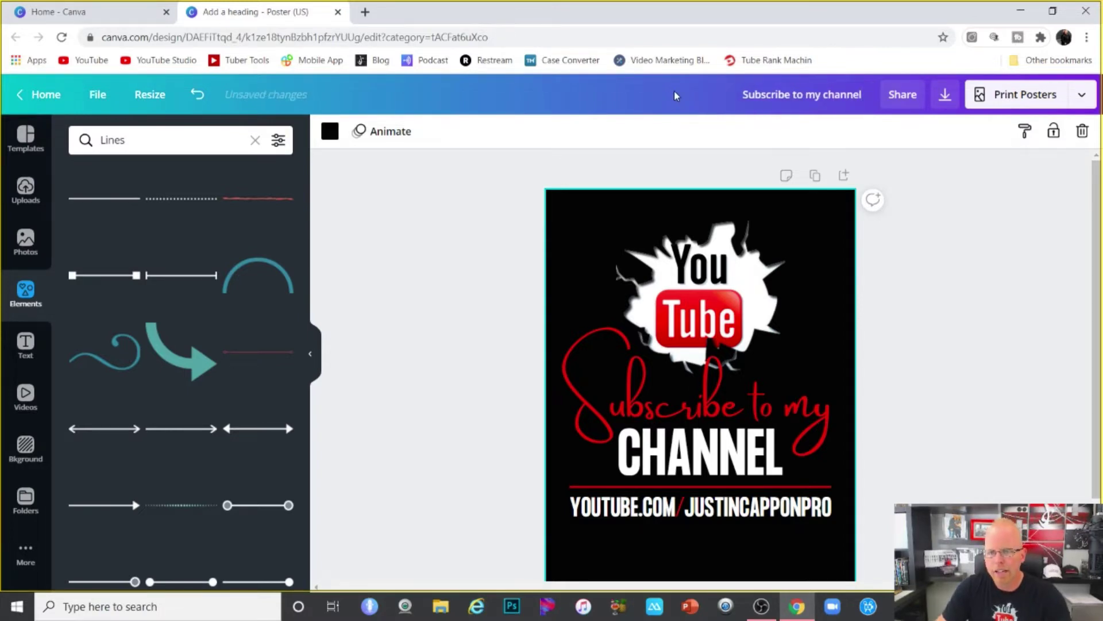
Download the poster as a PNG at size 1 with a transparent background
click(945, 96)
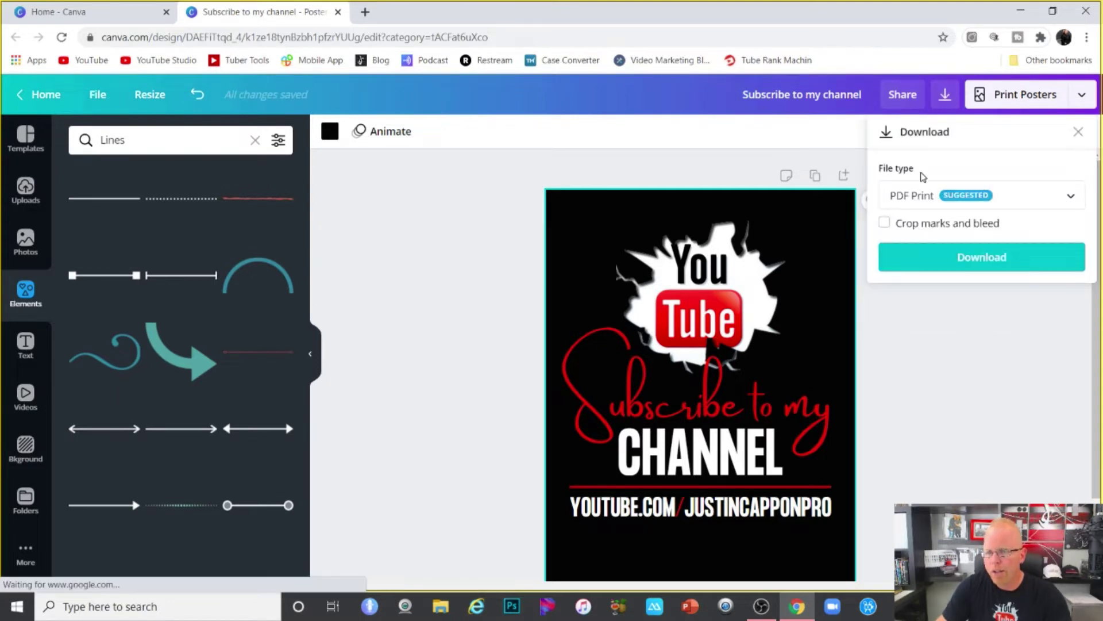
click(915, 198)
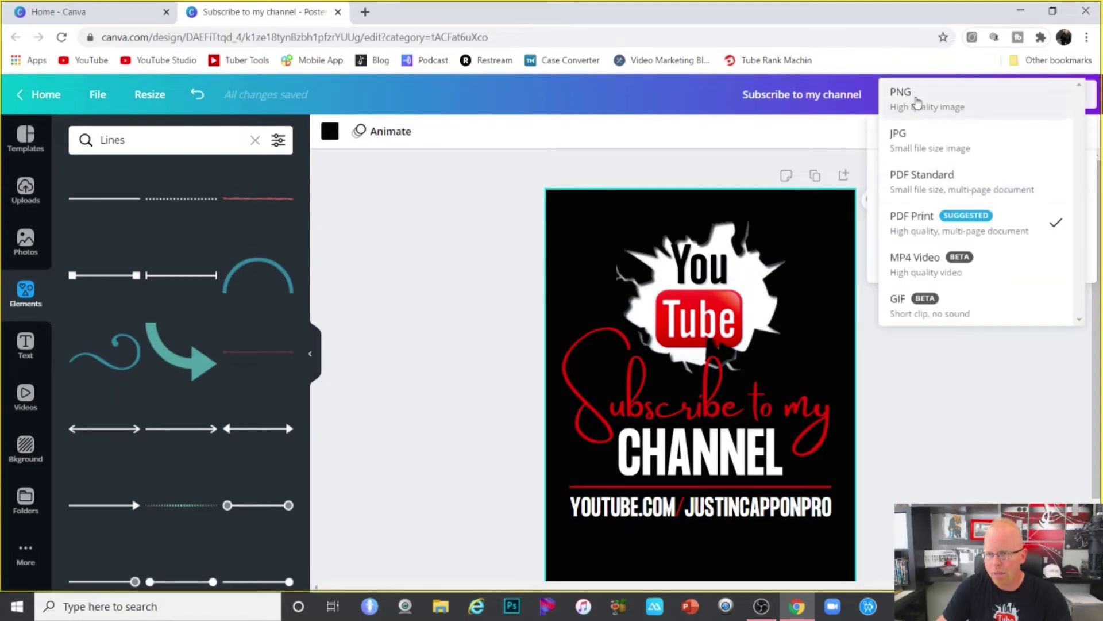
click(915, 101)
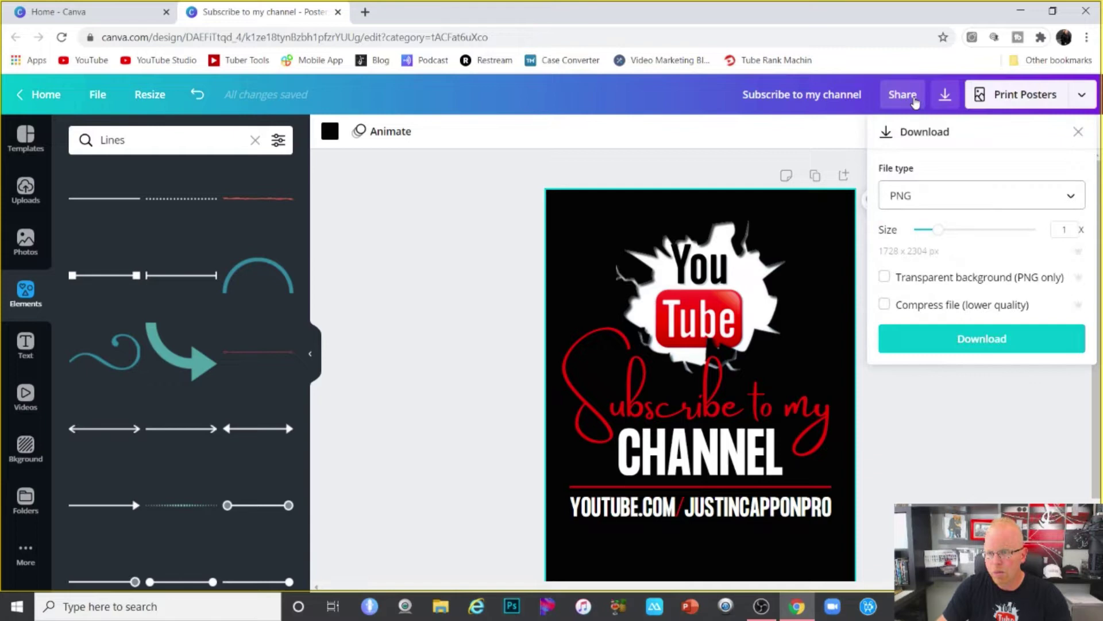
click(885, 279)
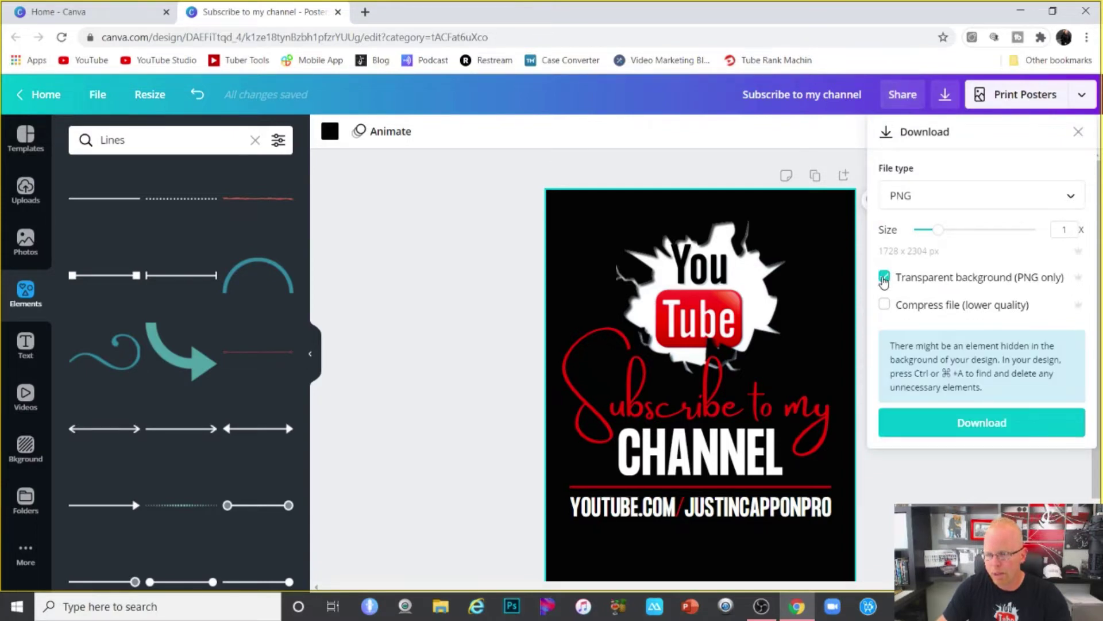
click(975, 424)
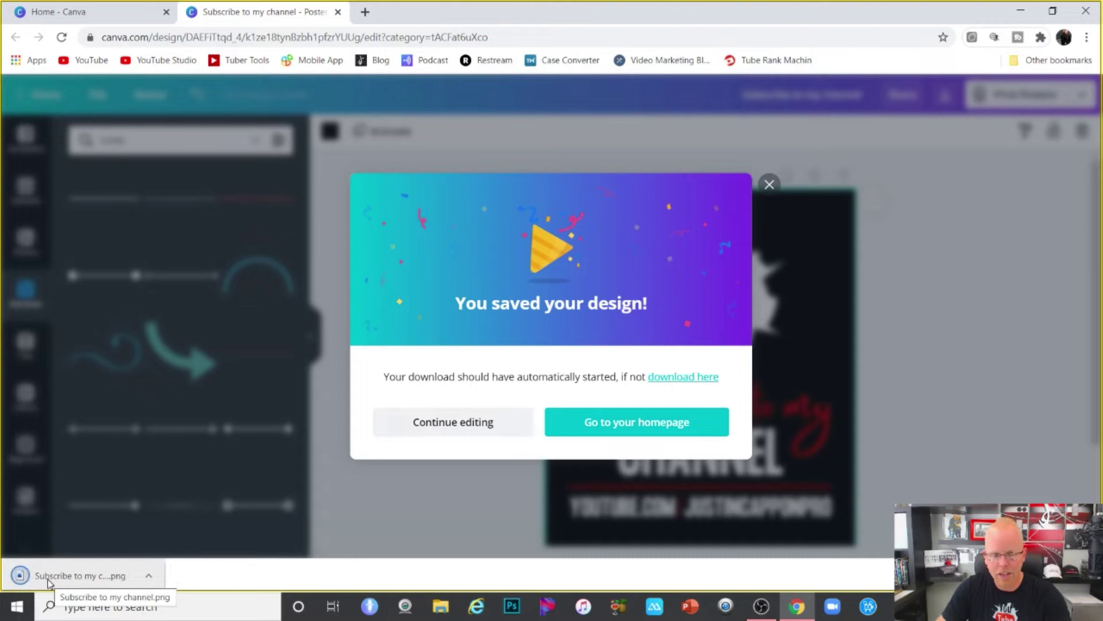
key(super+e)
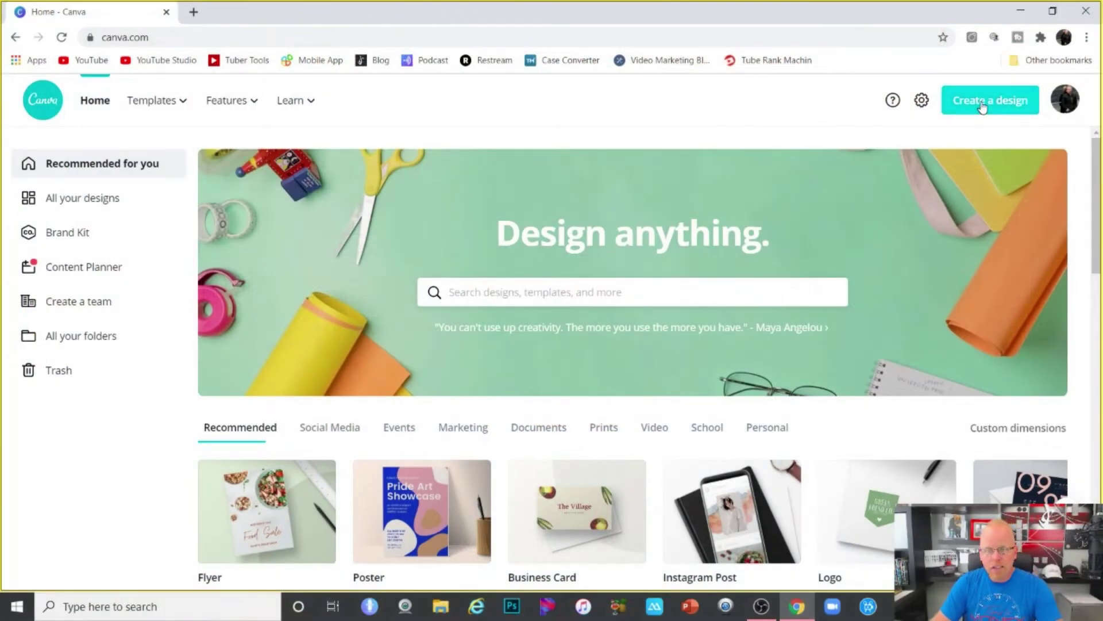
Create a new blank US poster design from the Canva homepage
click(983, 107)
click(820, 257)
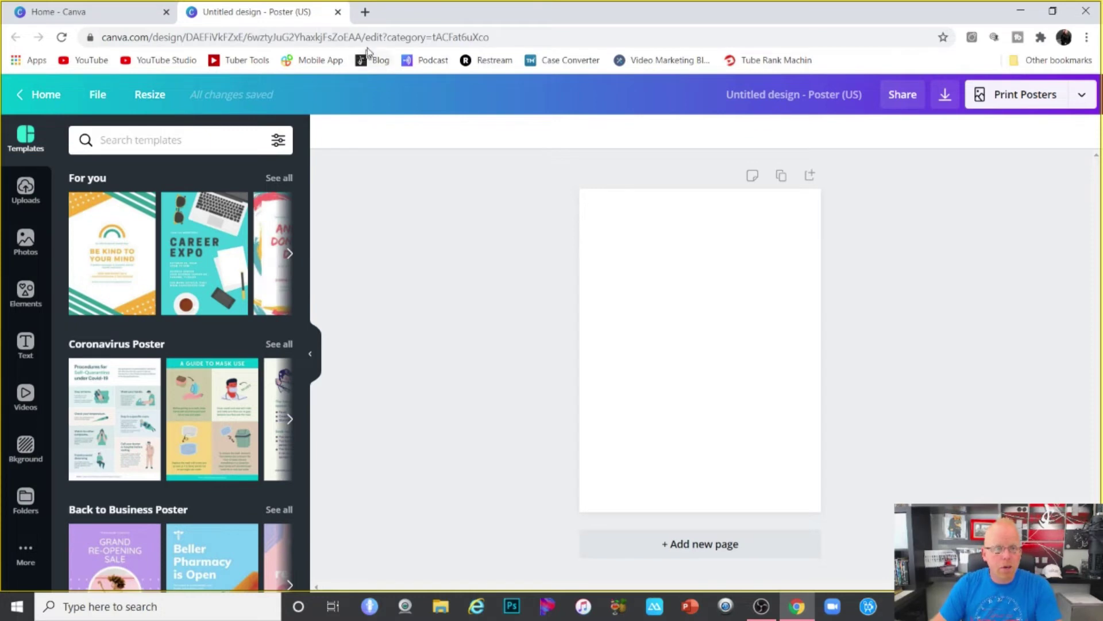
Search Google Images for "clock face transparent" in a new browser tab
click(365, 12)
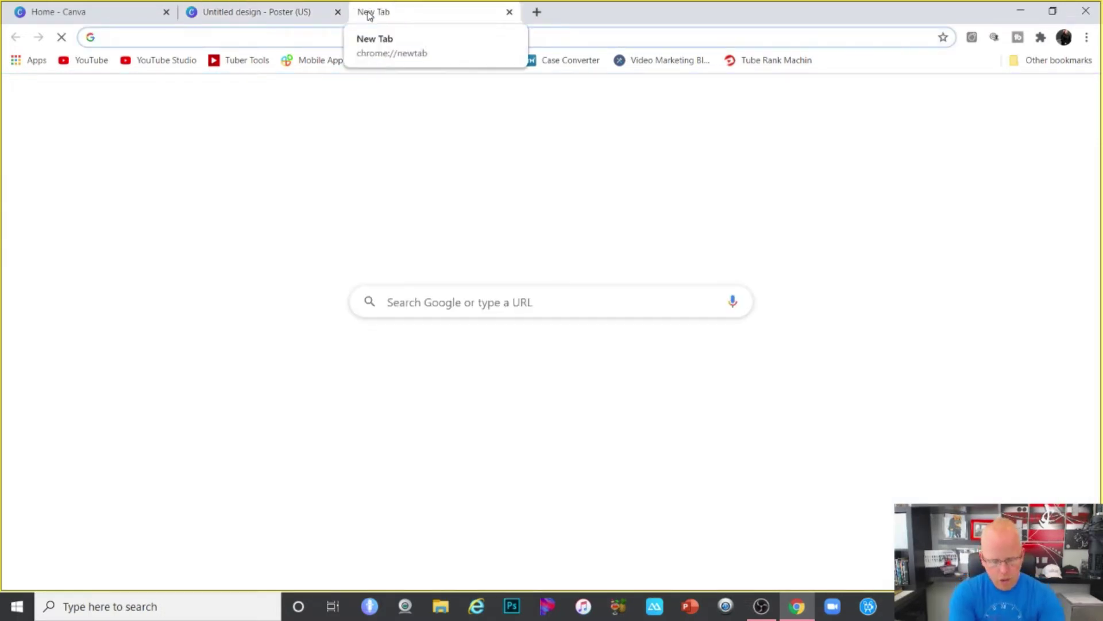
text(clock face transparent)
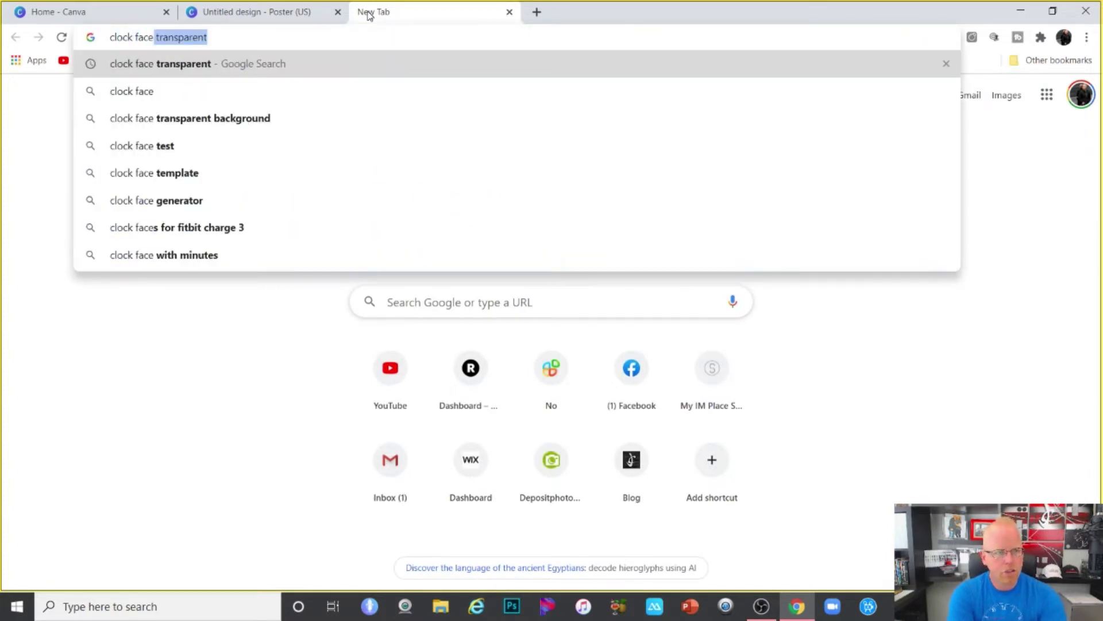
key(Return)
click(203, 148)
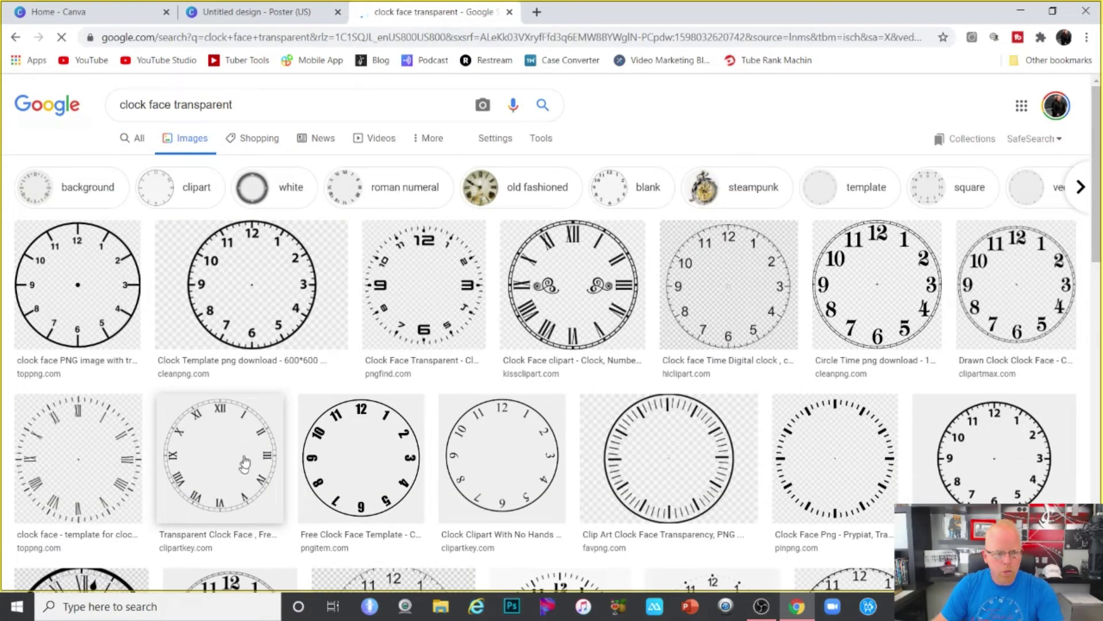
Save the ClipartKey Roman numeral clock face image to the computer and close the image search
click(222, 461)
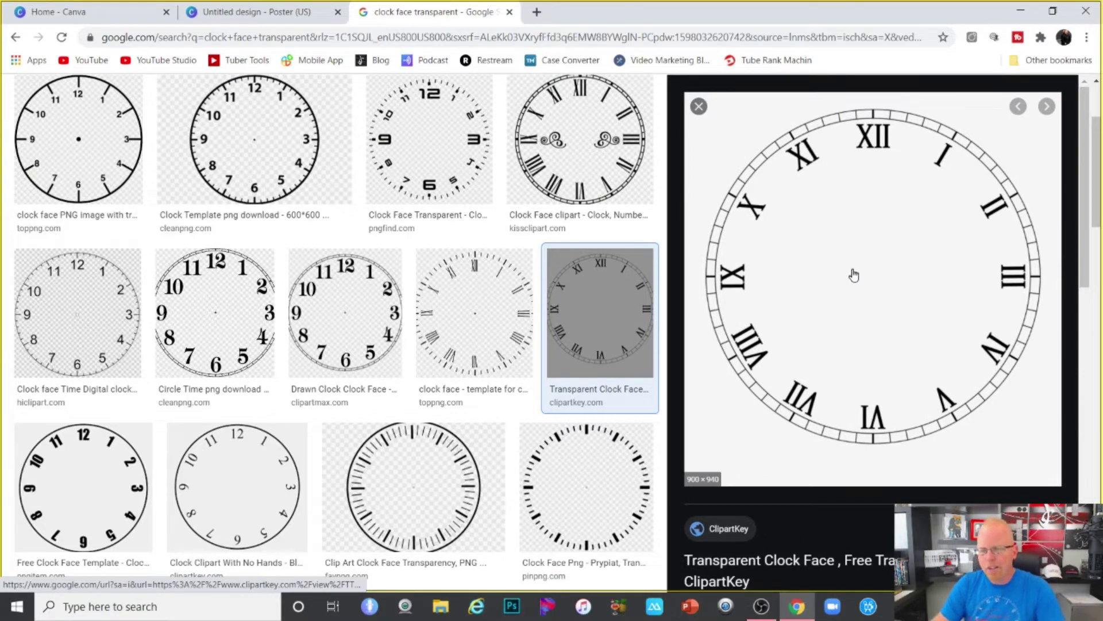
right_click(859, 224)
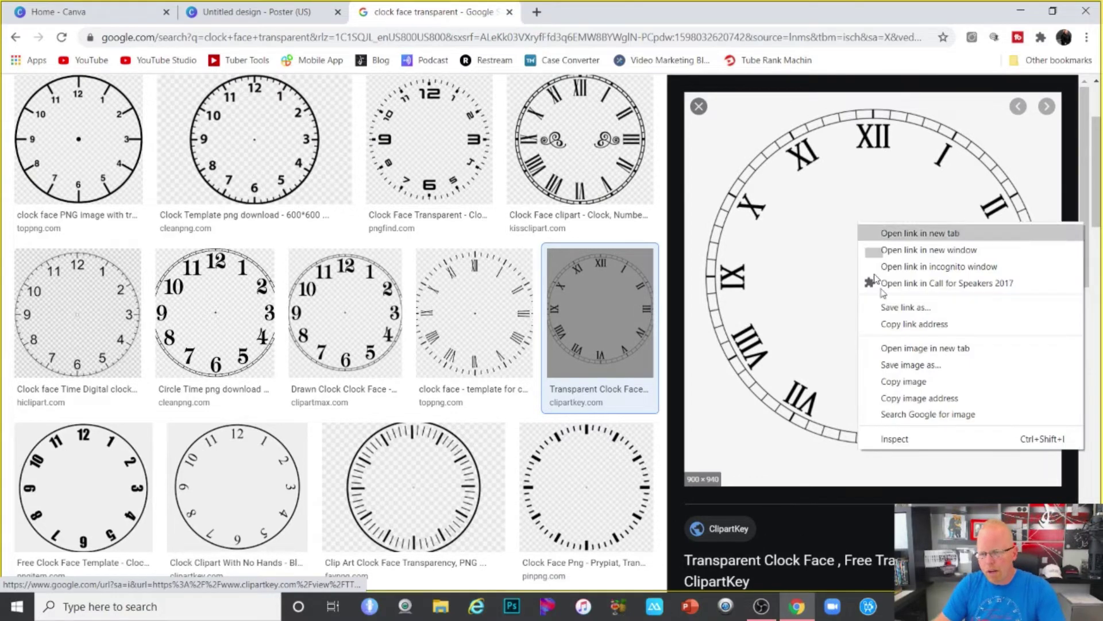
click(907, 368)
key(Return)
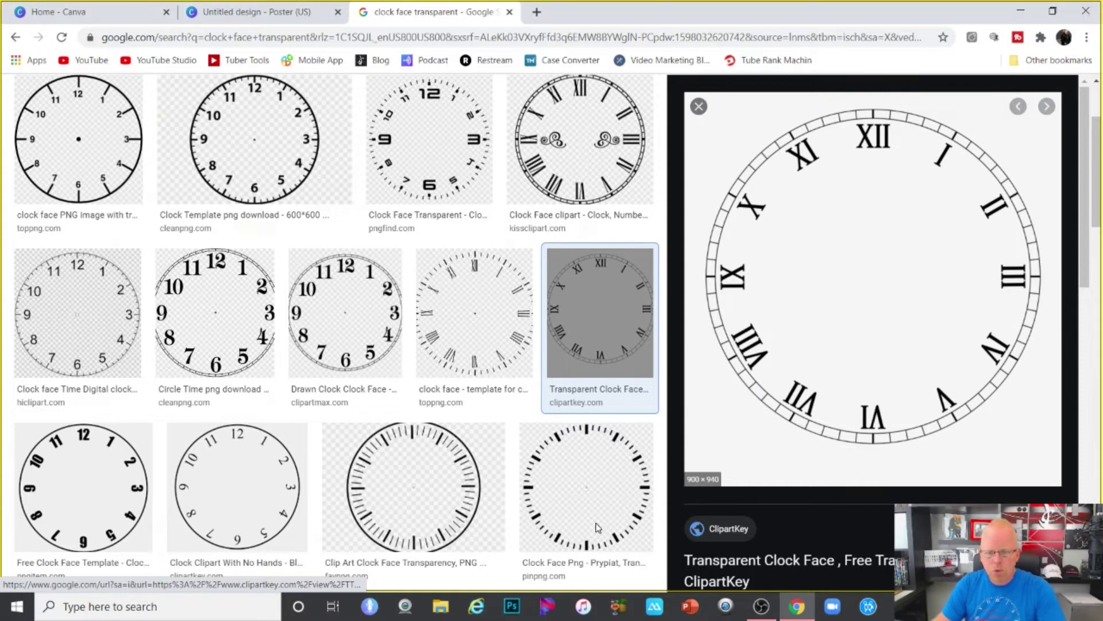
key(ctrl+w)
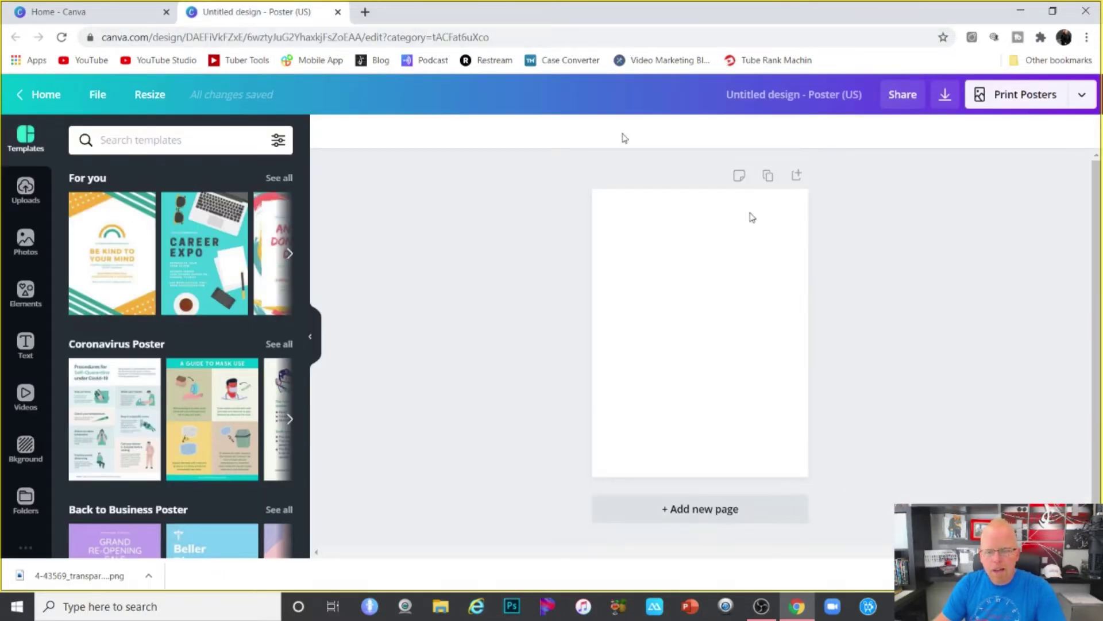
Upload the saved clock face PNG from the device and place it on the blank poster
click(27, 187)
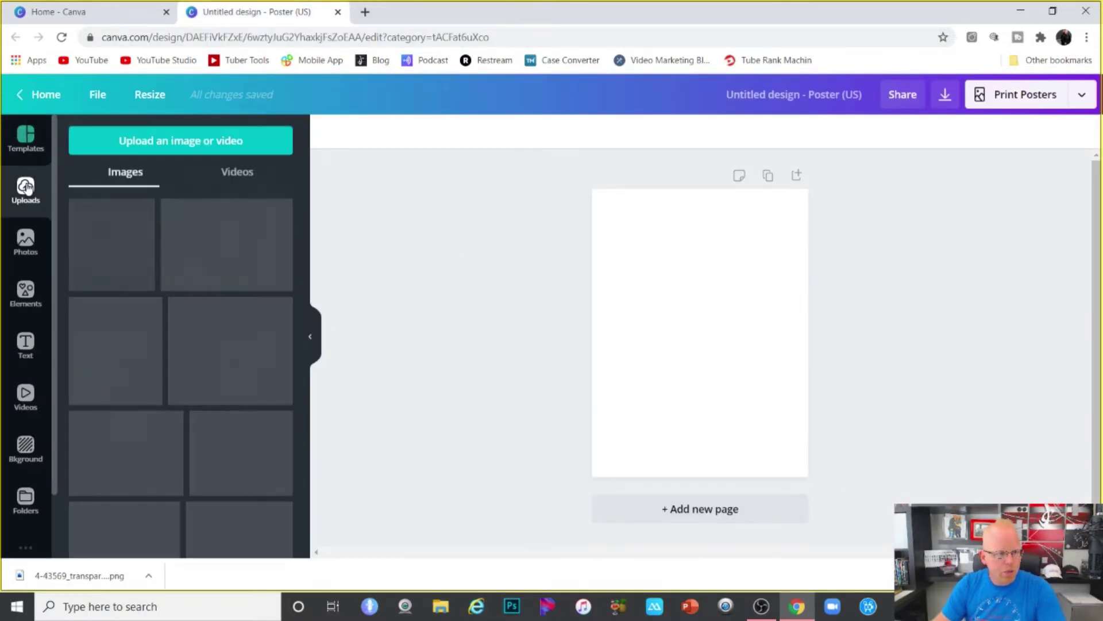
click(150, 143)
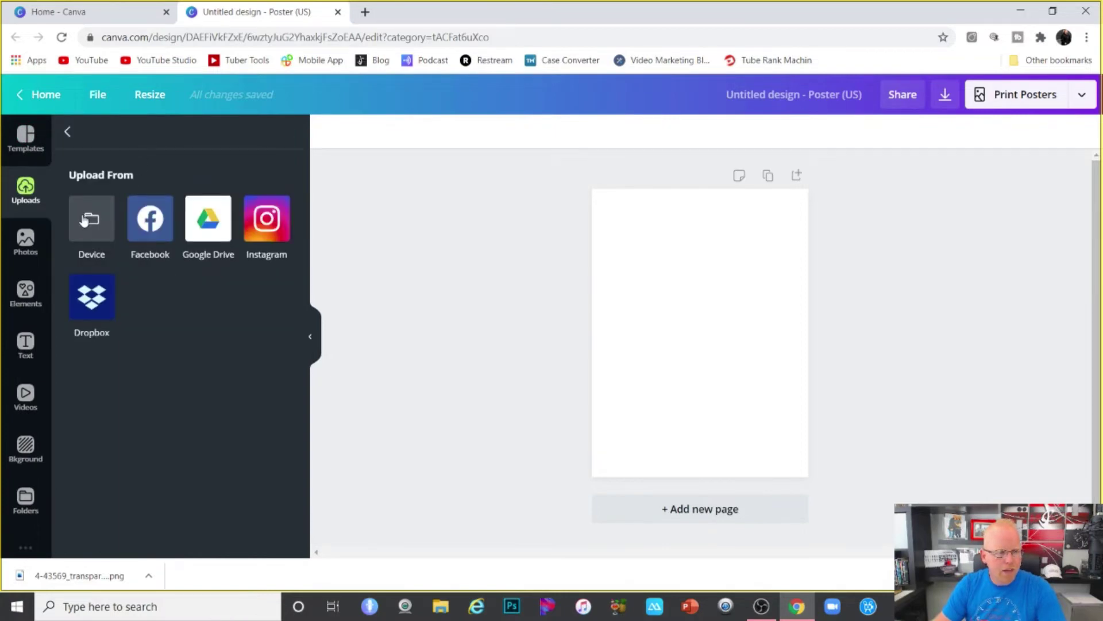
click(83, 219)
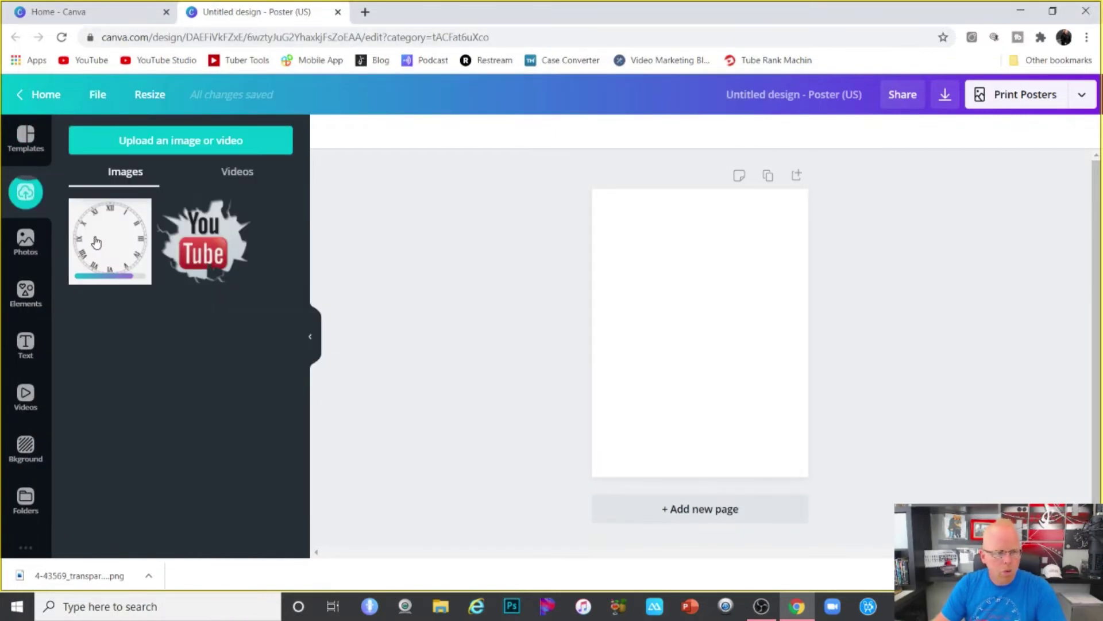
click(109, 227)
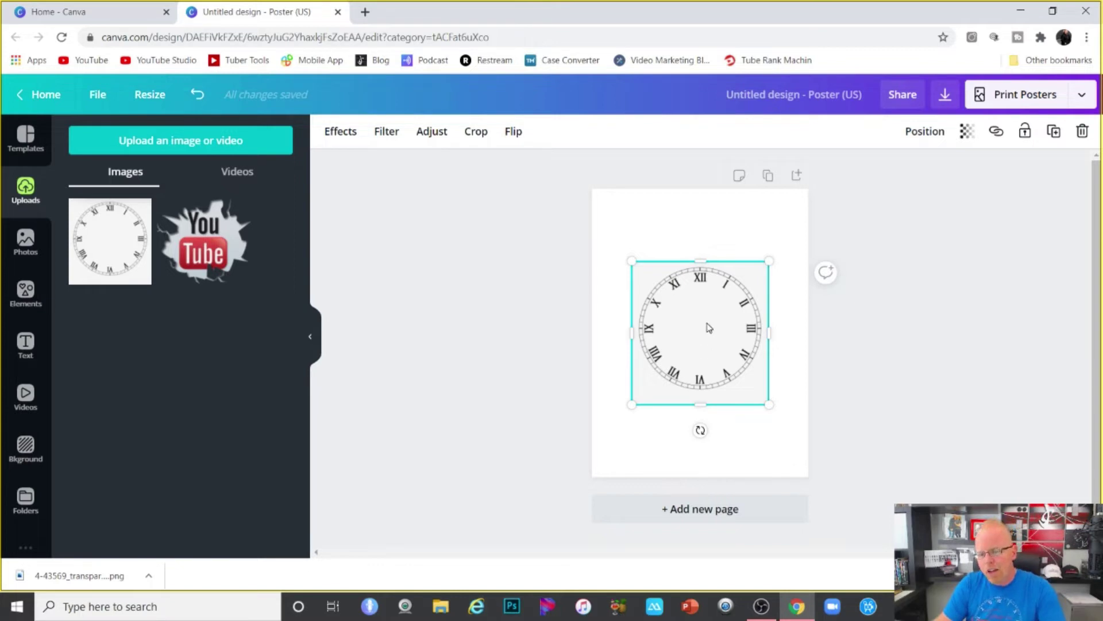
Remove the clock face image's background with Background Remover and move the clock higher on the poster
click(340, 132)
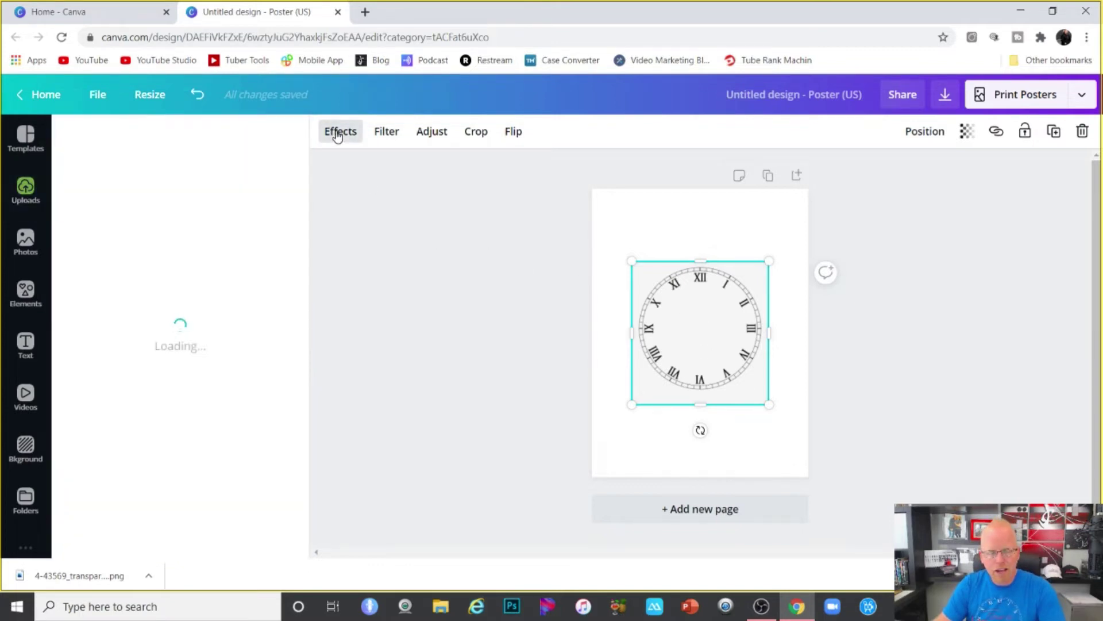
click(137, 191)
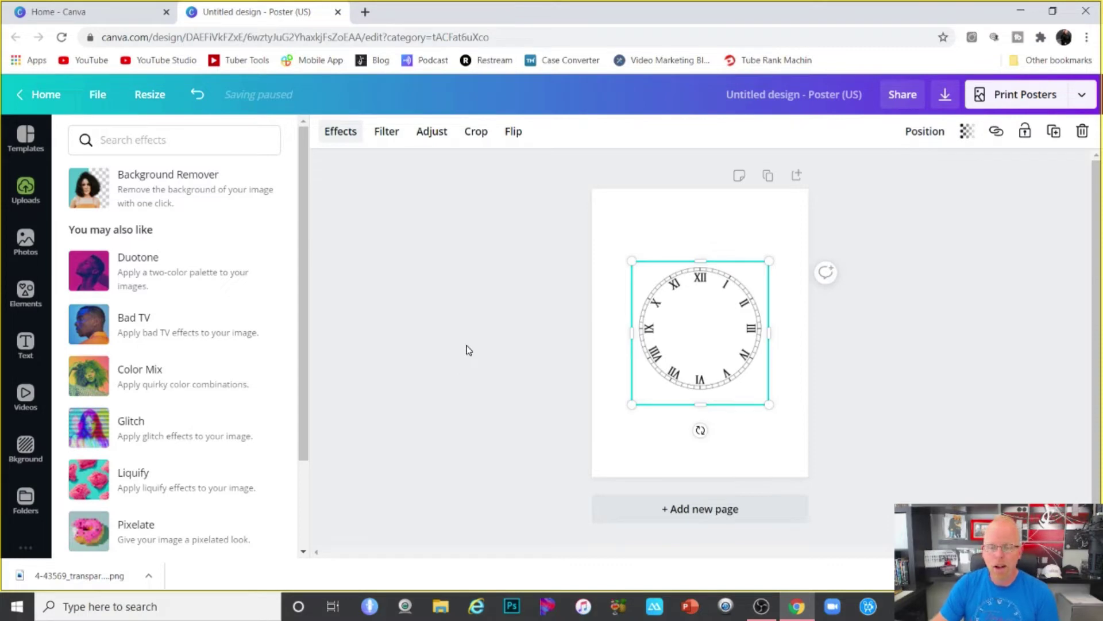
click(707, 368)
drag(698, 344, 691, 300)
Try several purple and blue default colors for the poster background and settle on light blue
click(689, 431)
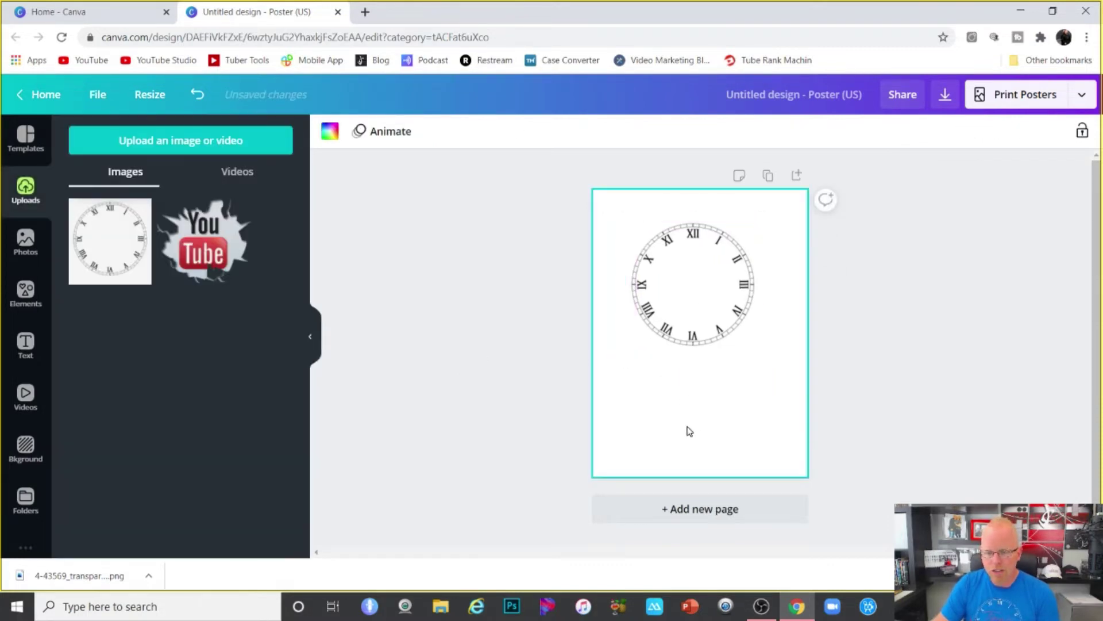
click(330, 131)
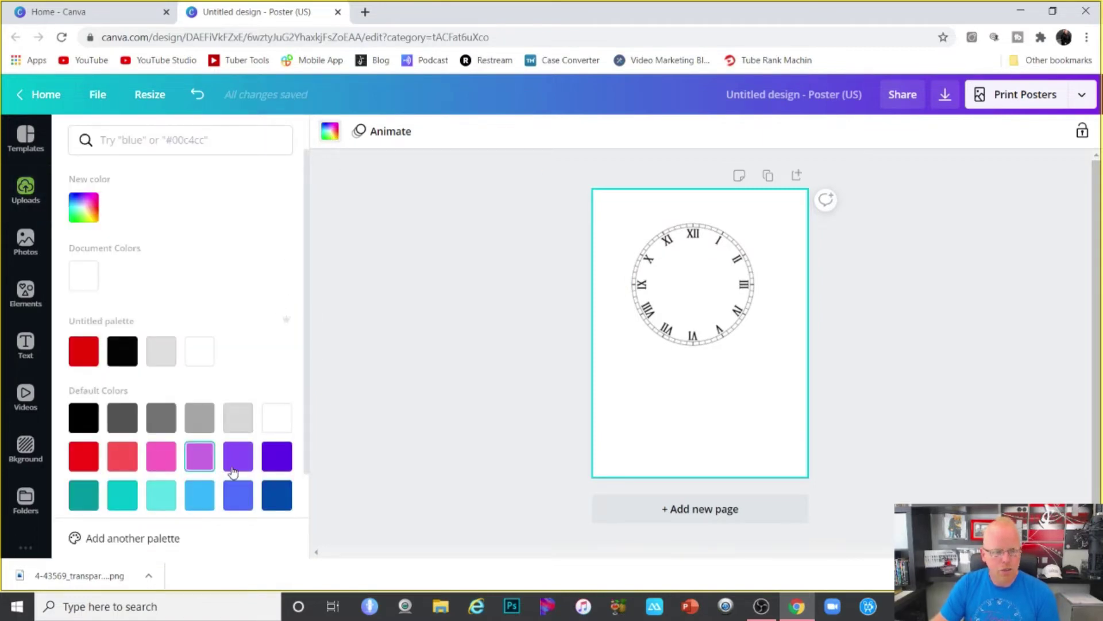
click(238, 458)
click(277, 456)
click(274, 491)
click(238, 493)
click(190, 496)
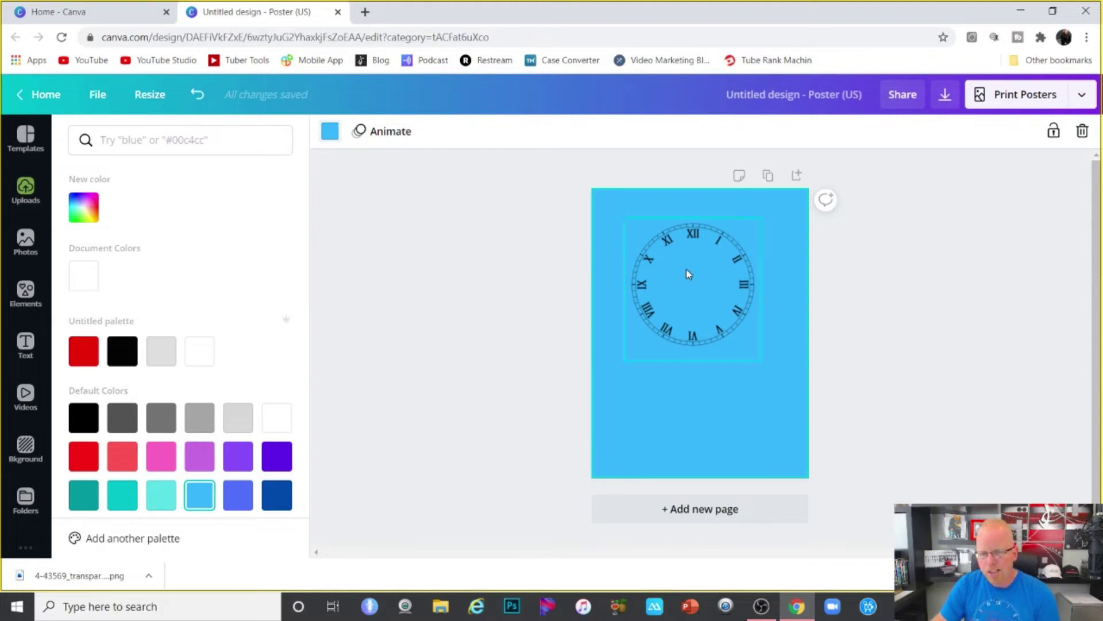
Enlarge the clock face and center it horizontally in the upper half of the poster
drag(688, 272, 695, 304)
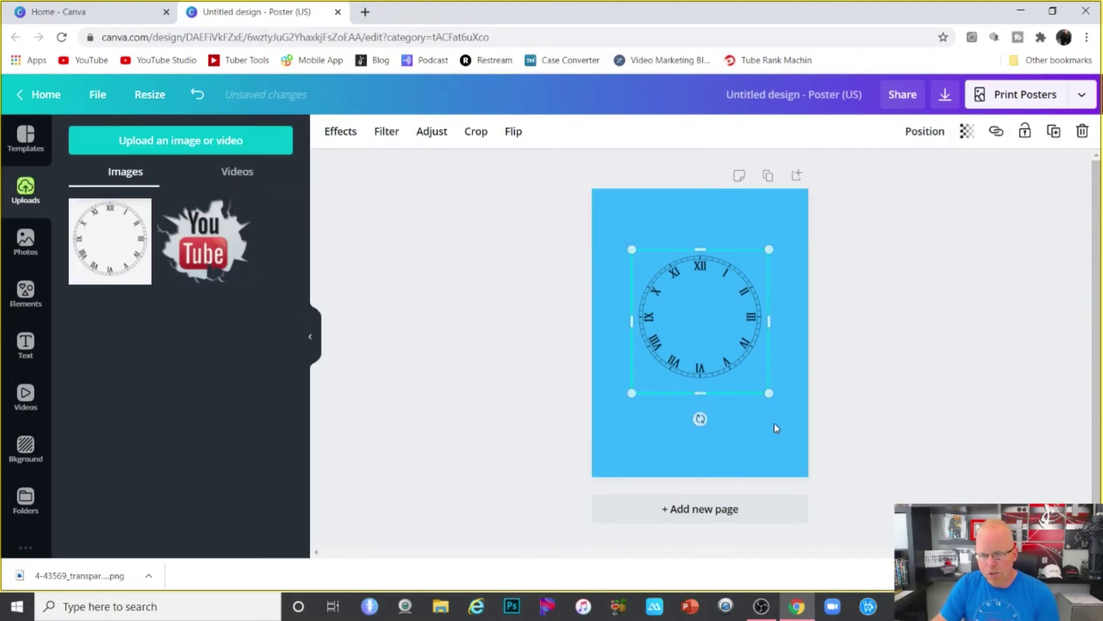
drag(776, 399, 798, 422)
drag(719, 351, 707, 305)
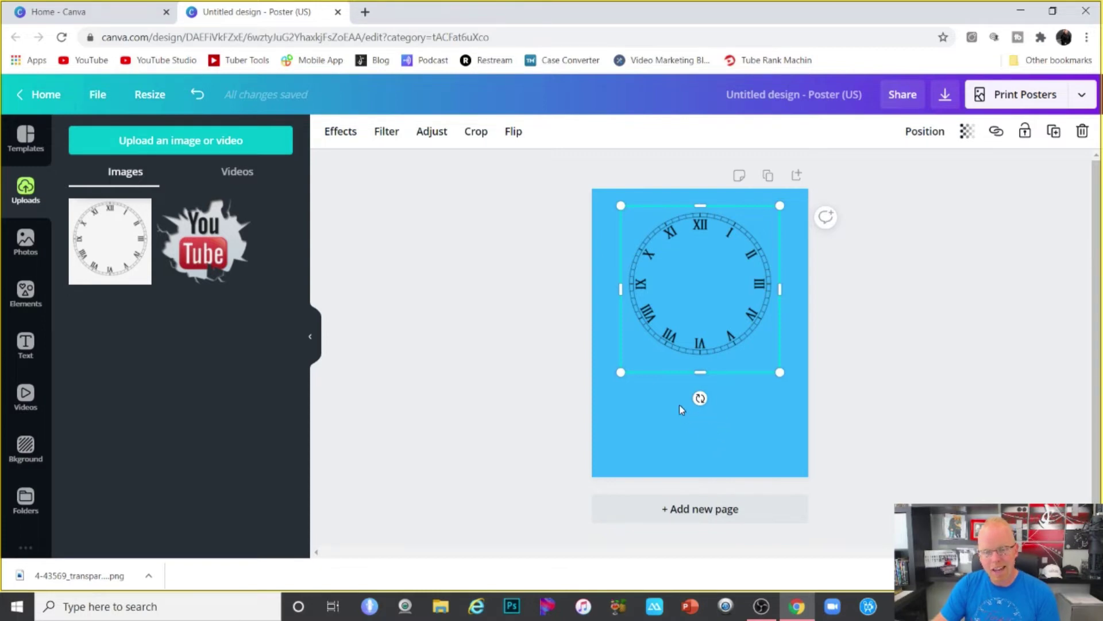
drag(696, 249, 695, 288)
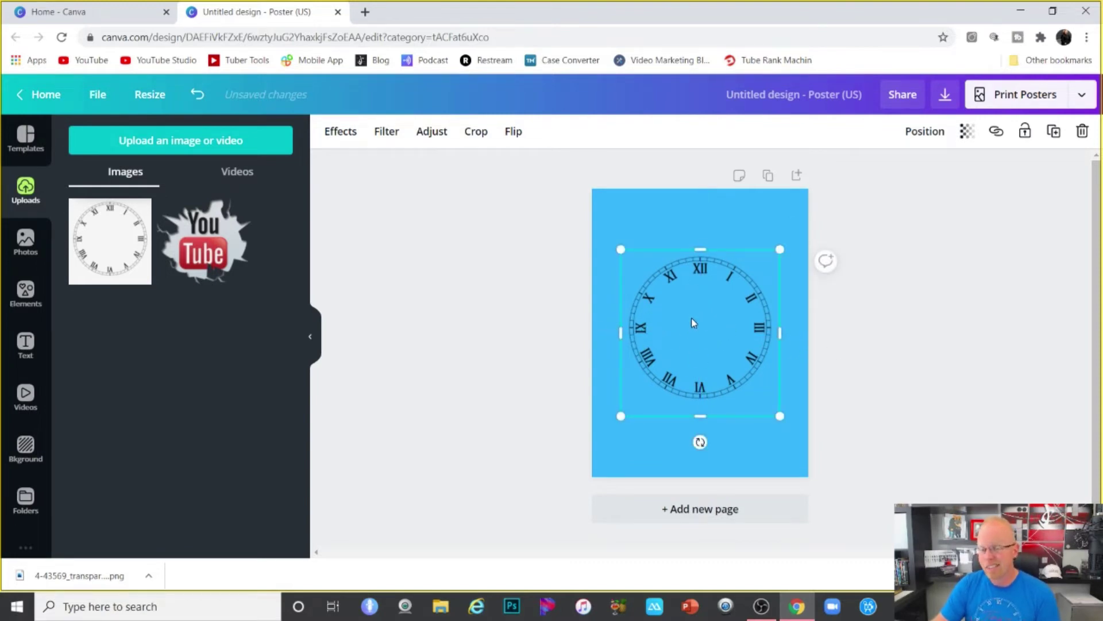
drag(696, 338, 695, 289)
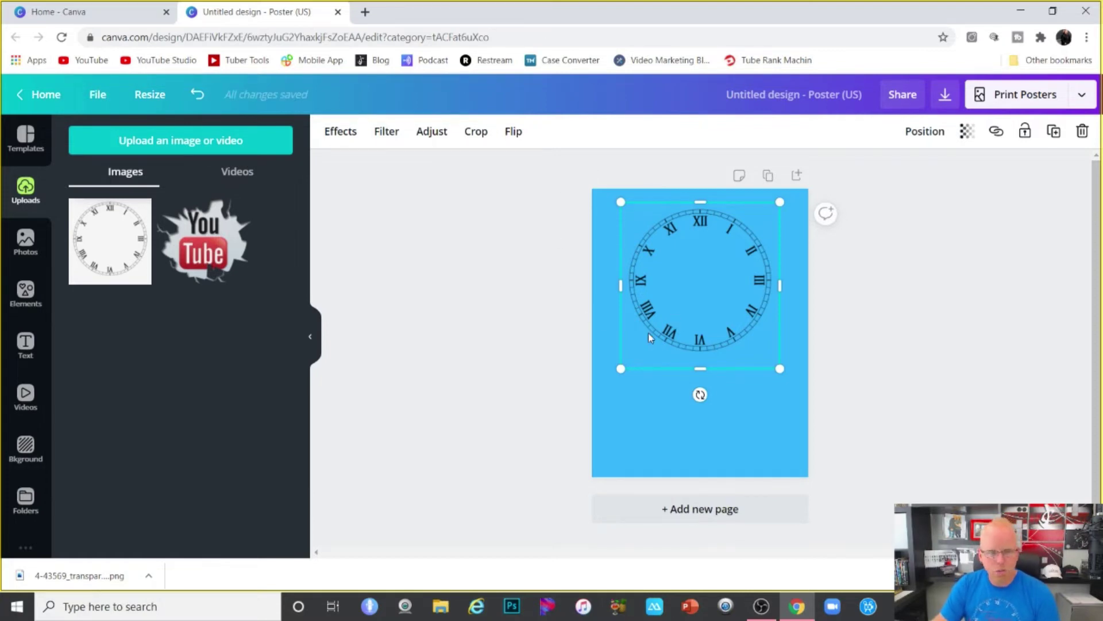
Add a heading below the clock, enlarge it to about size 68, and replace its text with "Time is"
click(26, 343)
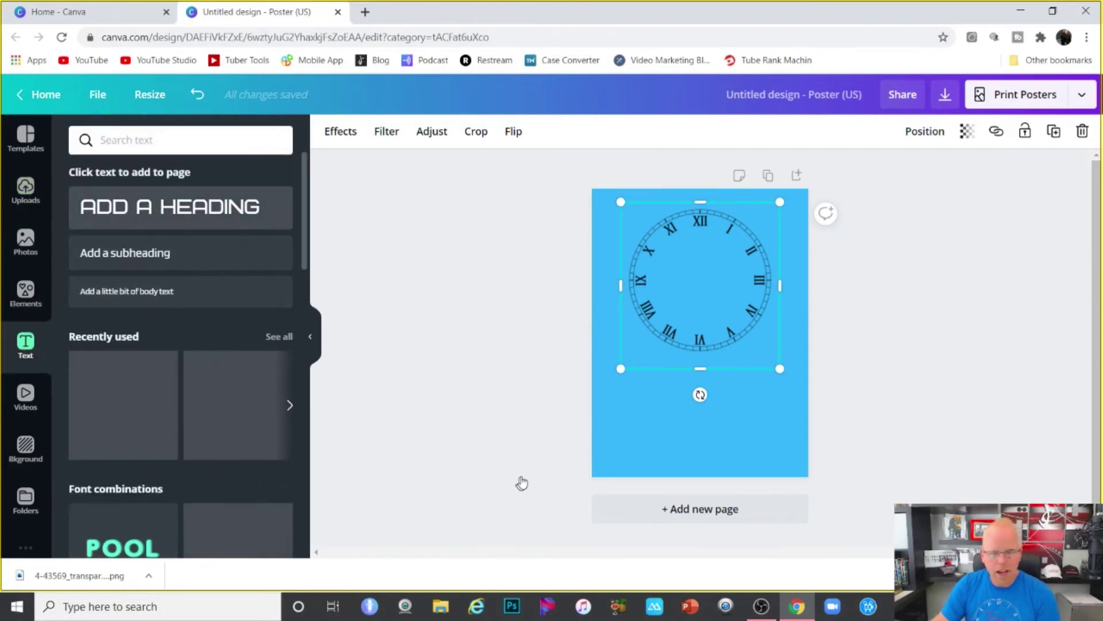
key(t)
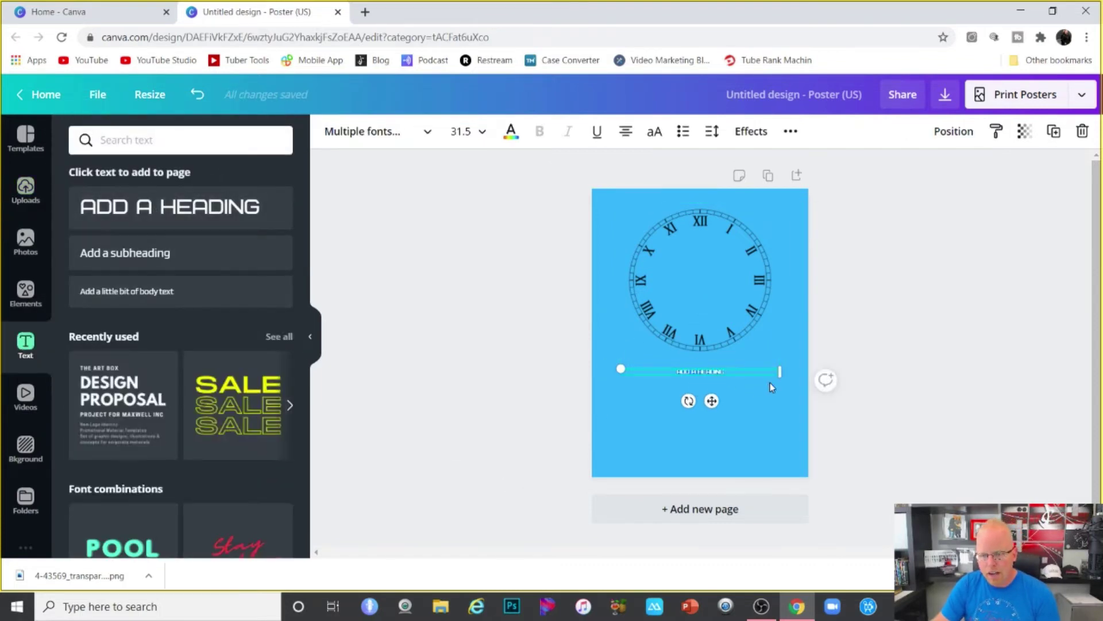
drag(777, 372, 963, 460)
click(705, 376)
drag(754, 375, 614, 380)
text(T)
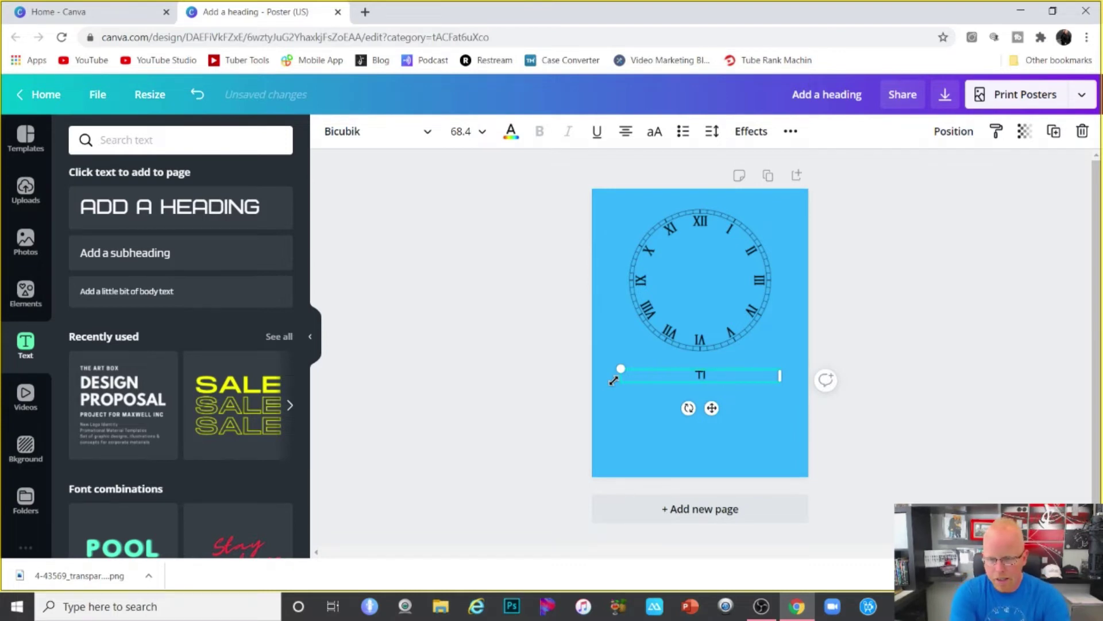
text(IME IS)
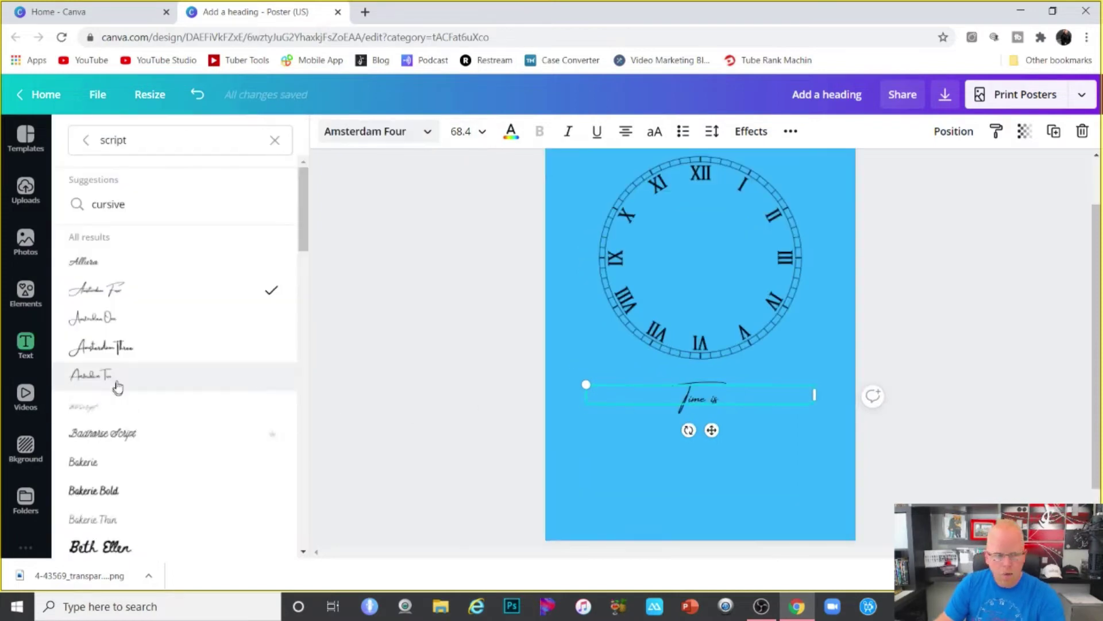
Try several script fonts on the "Time is" heading and set it to Mr Dafoe
click(79, 379)
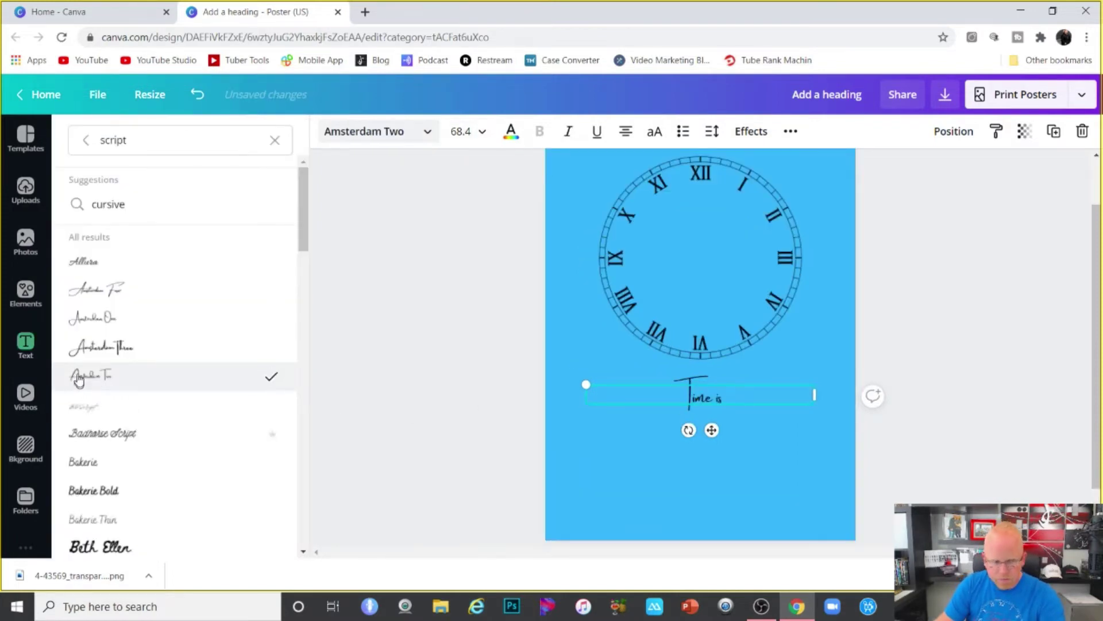
click(95, 348)
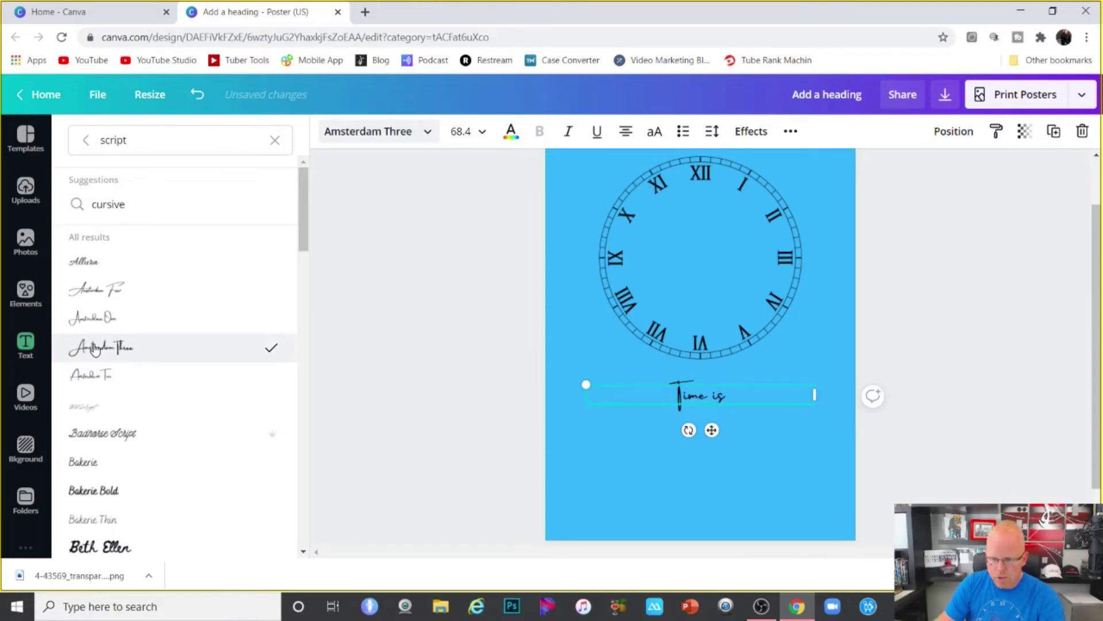
click(86, 316)
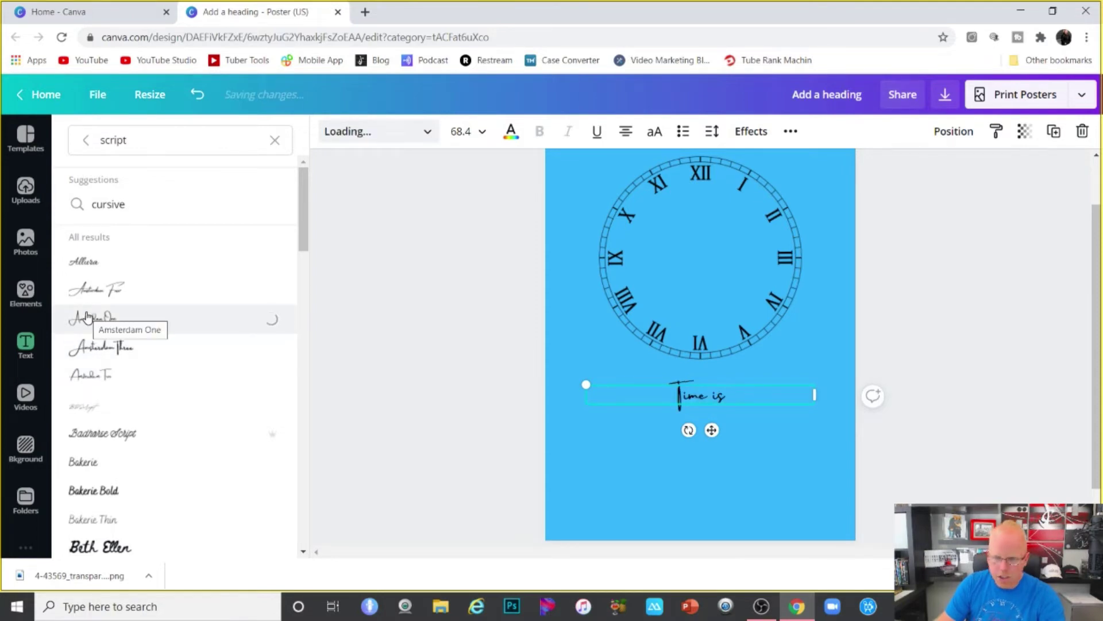
scroll(89, 402, down, 10)
click(86, 435)
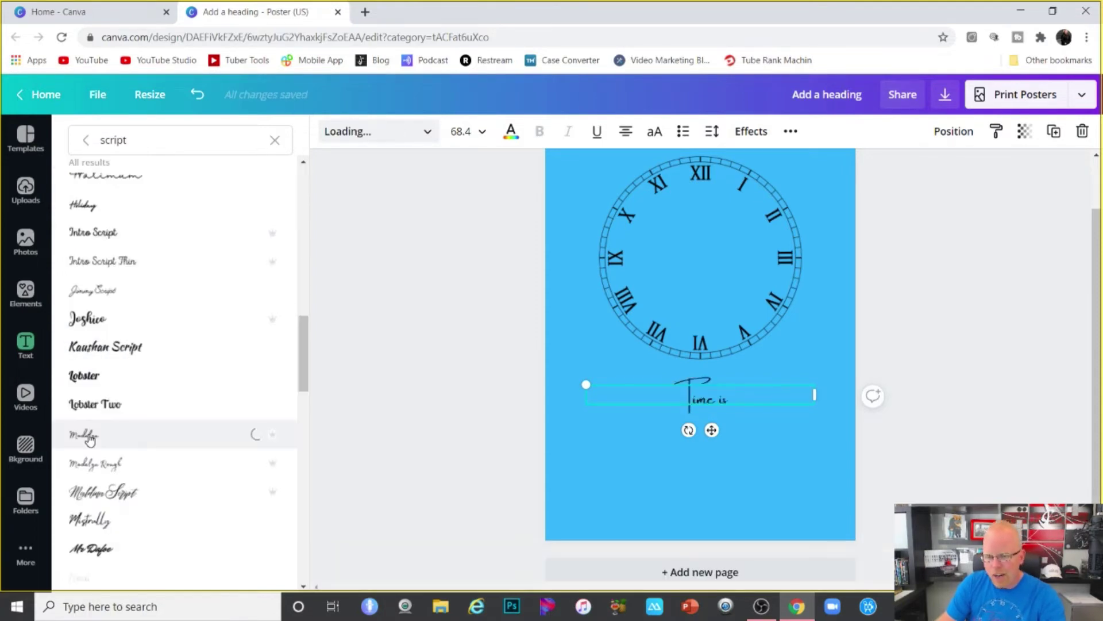
click(94, 466)
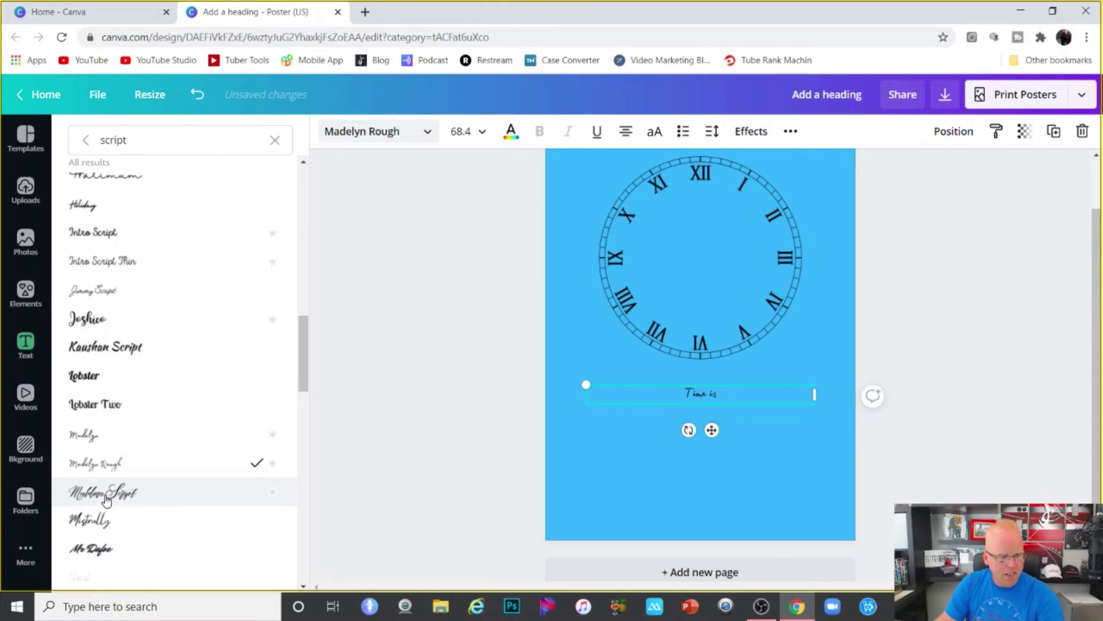
scroll(120, 490, down, 4)
click(94, 336)
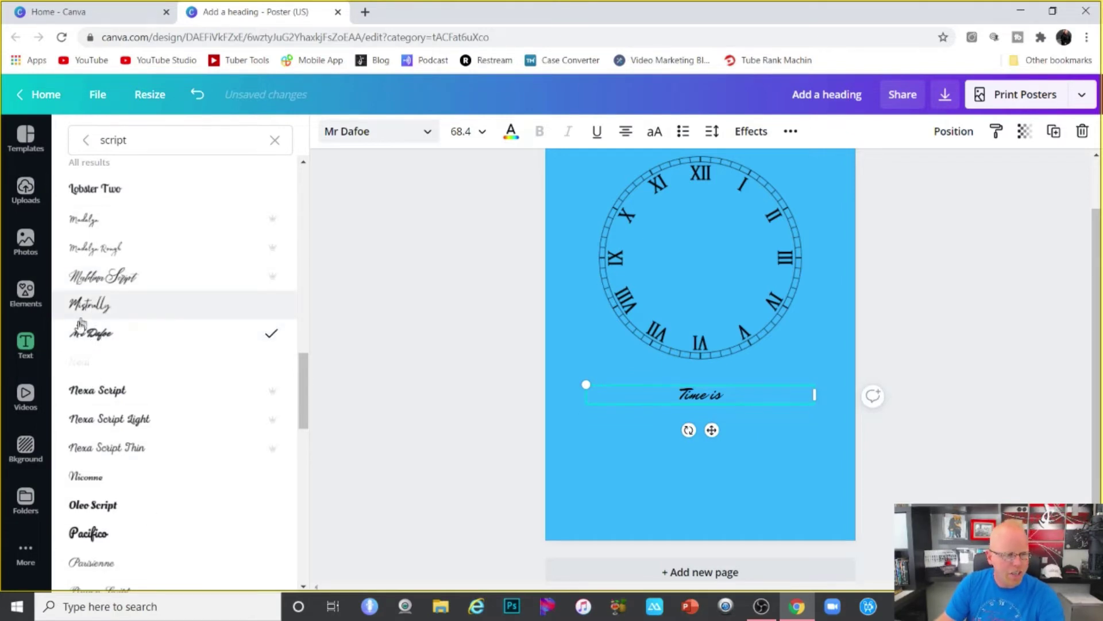
Enlarge the "Time is" text to about size 170 and center it in the upper part of the clock face
drag(814, 402, 951, 413)
drag(1054, 406, 860, 460)
click(701, 431)
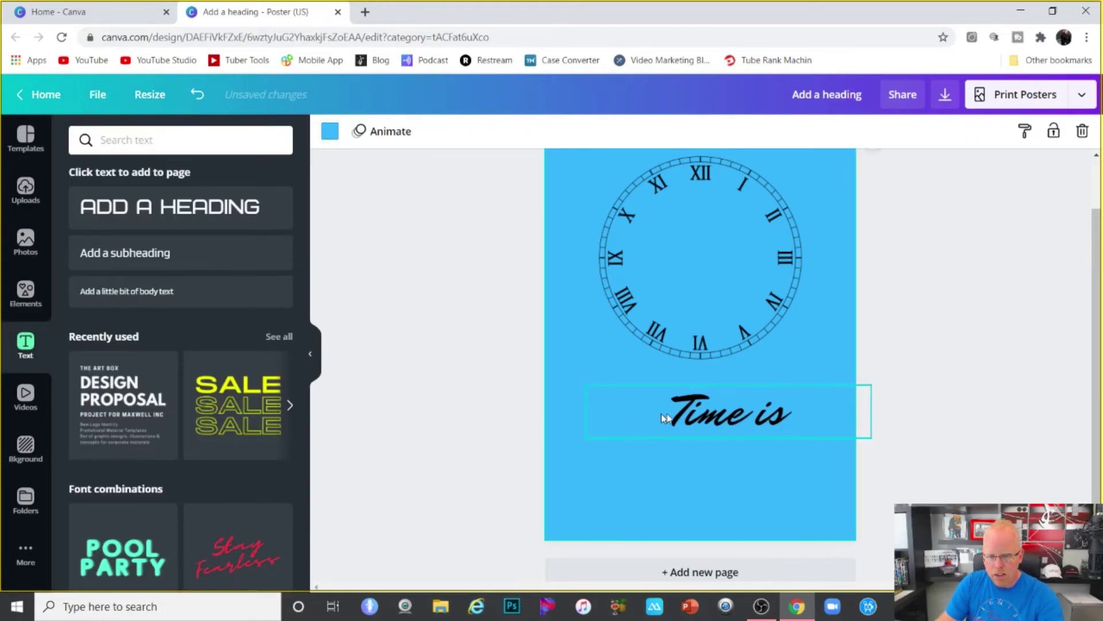
drag(657, 417, 669, 195)
drag(838, 256, 804, 249)
drag(688, 236, 697, 232)
click(597, 351)
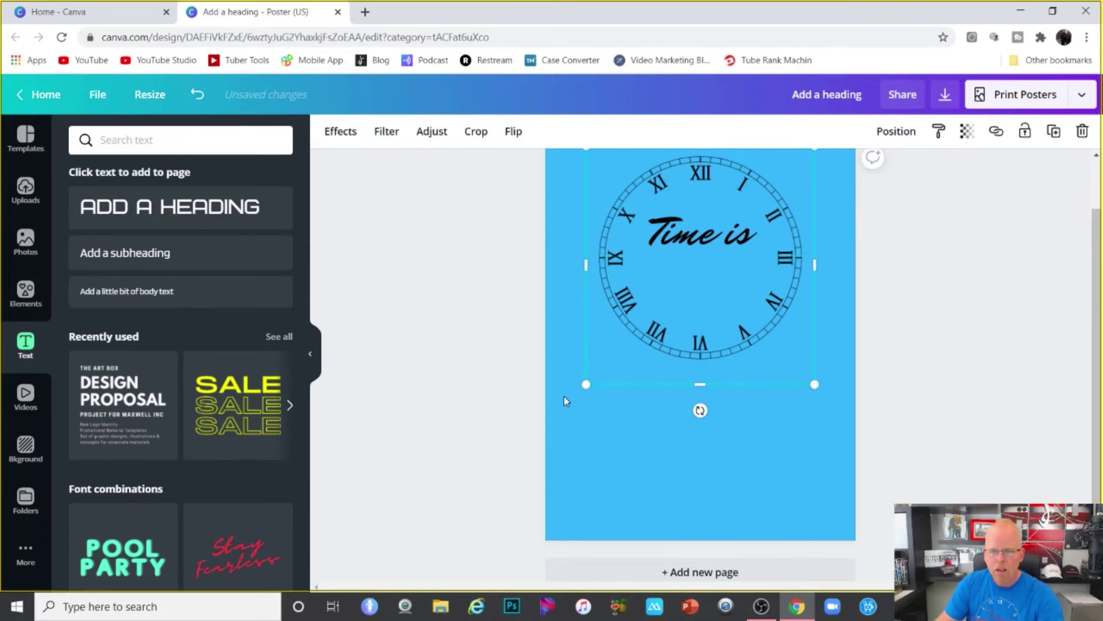
Add a second heading reading "MONEY" below the clock and enlarge it to about size 189
click(138, 209)
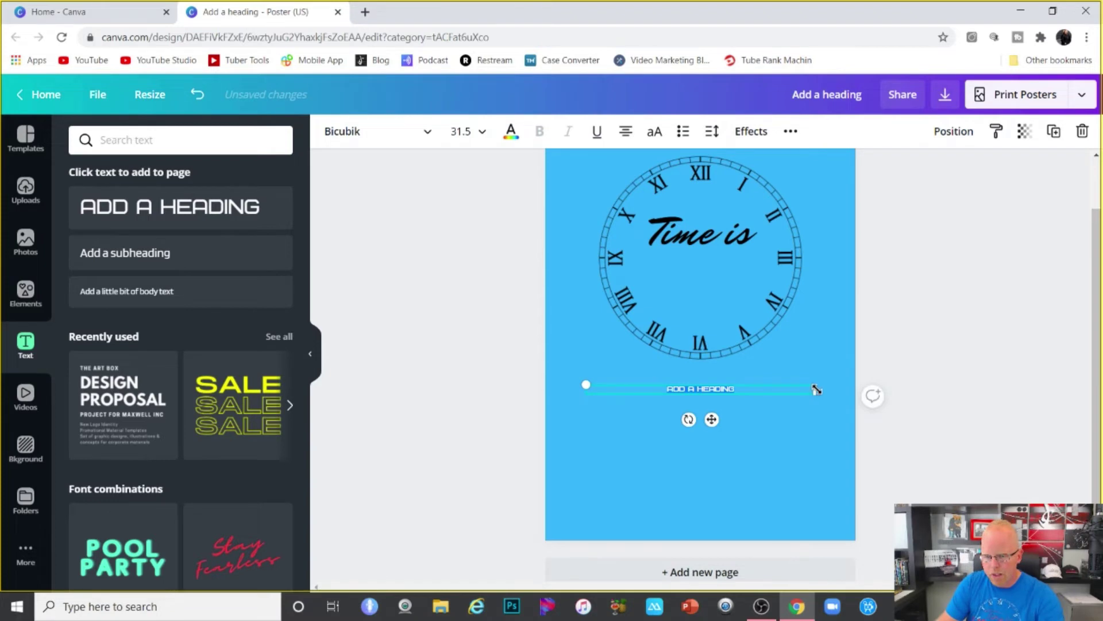
drag(814, 390, 840, 401)
text(MONEY)
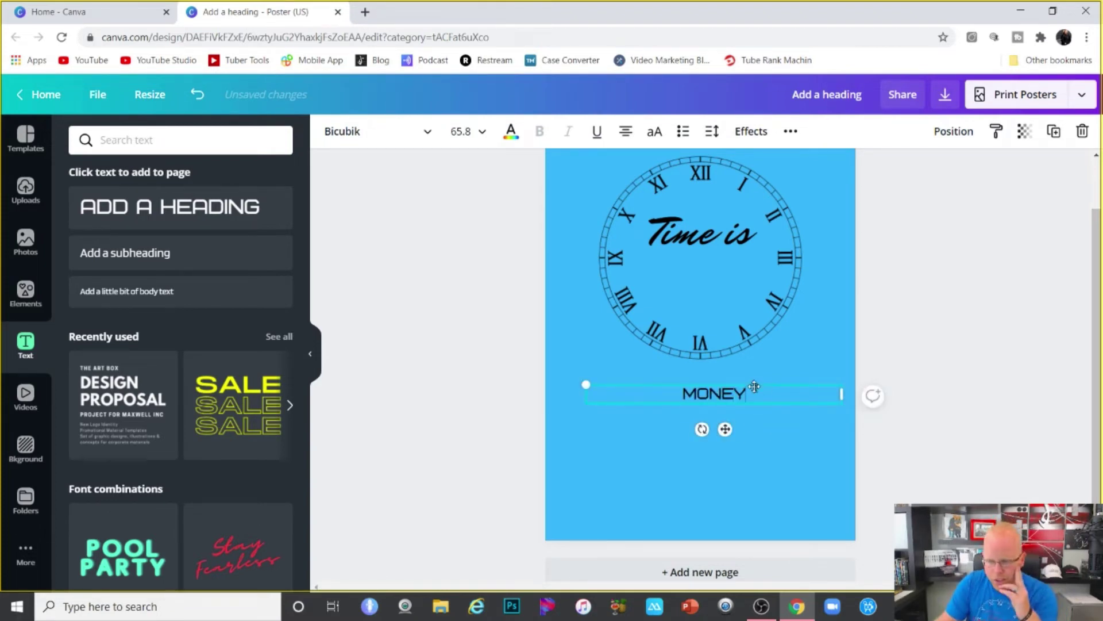
drag(747, 394, 681, 396)
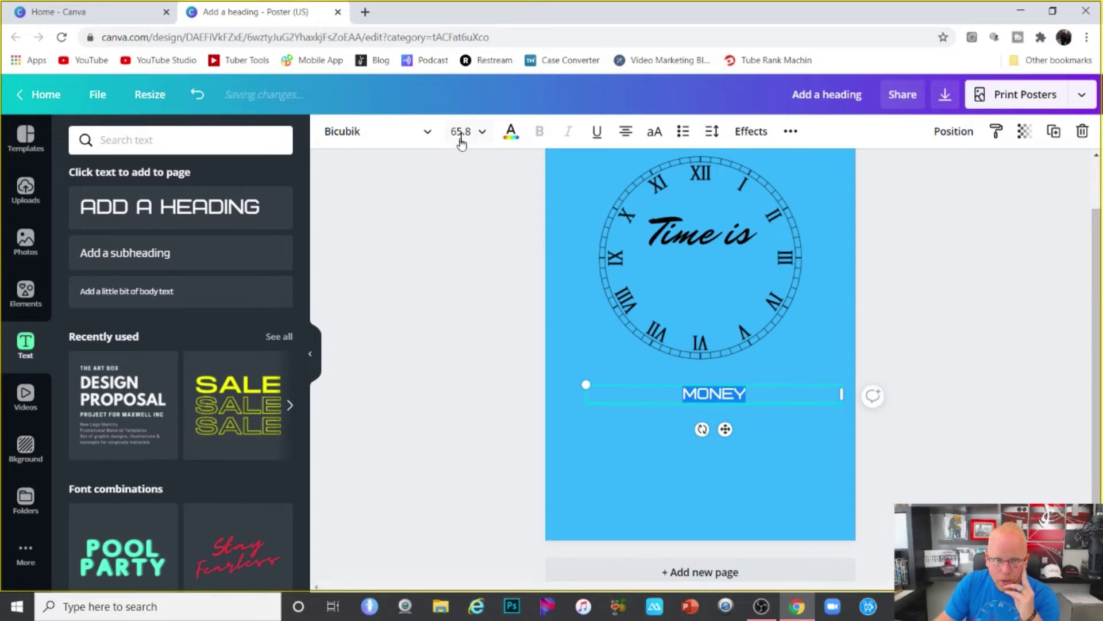
drag(582, 404, 339, 481)
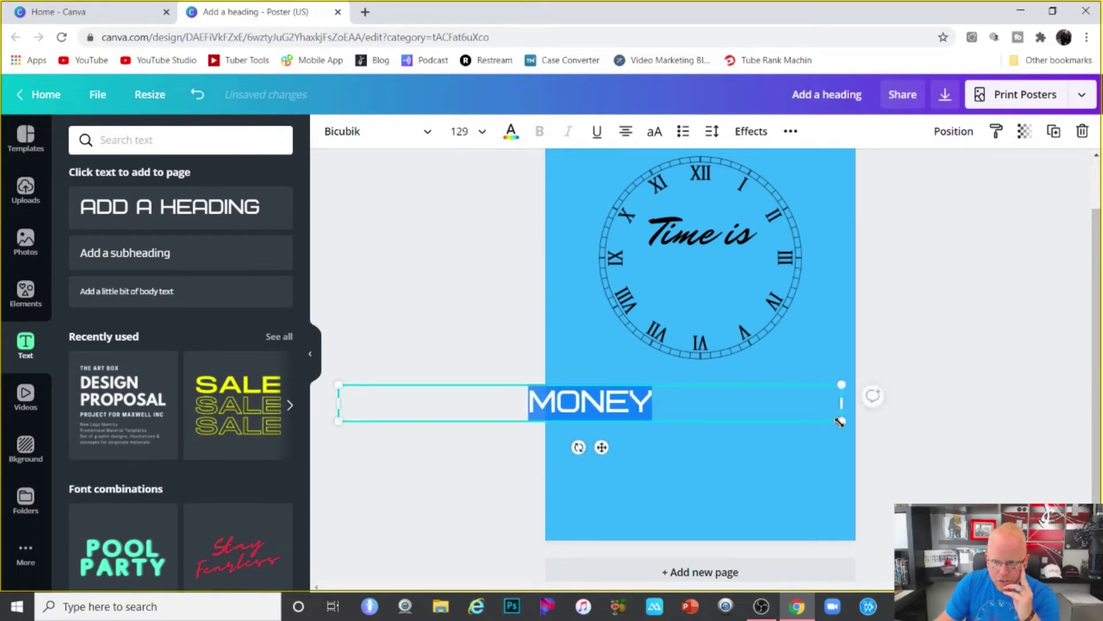
drag(911, 453, 1072, 438)
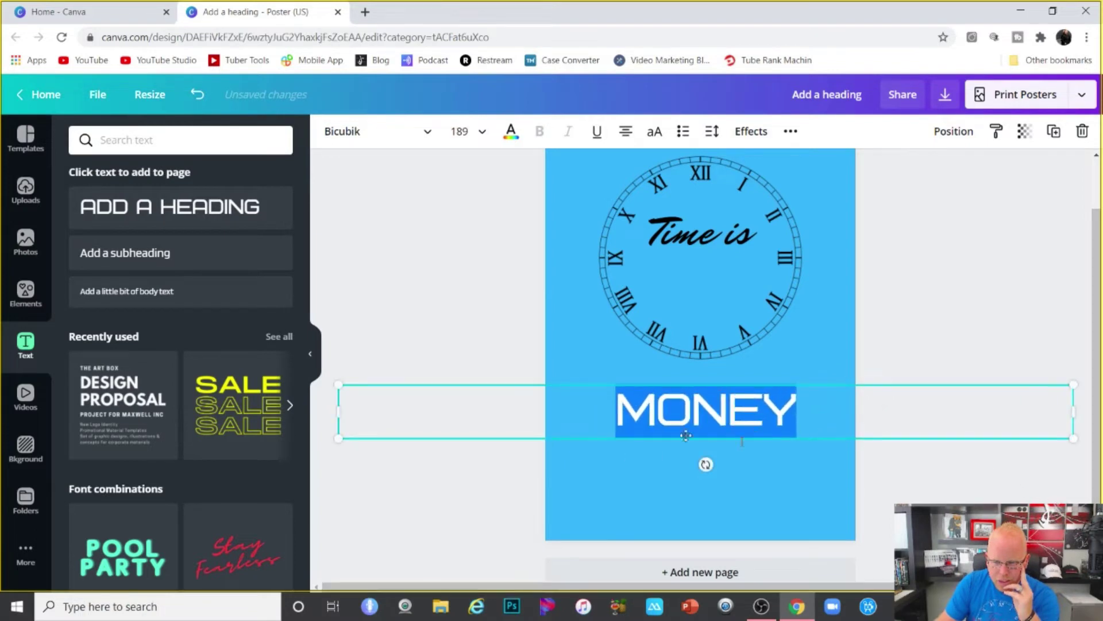
click(555, 481)
Browse the popular fonts and set the "MONEY" heading's font to Monument
click(668, 415)
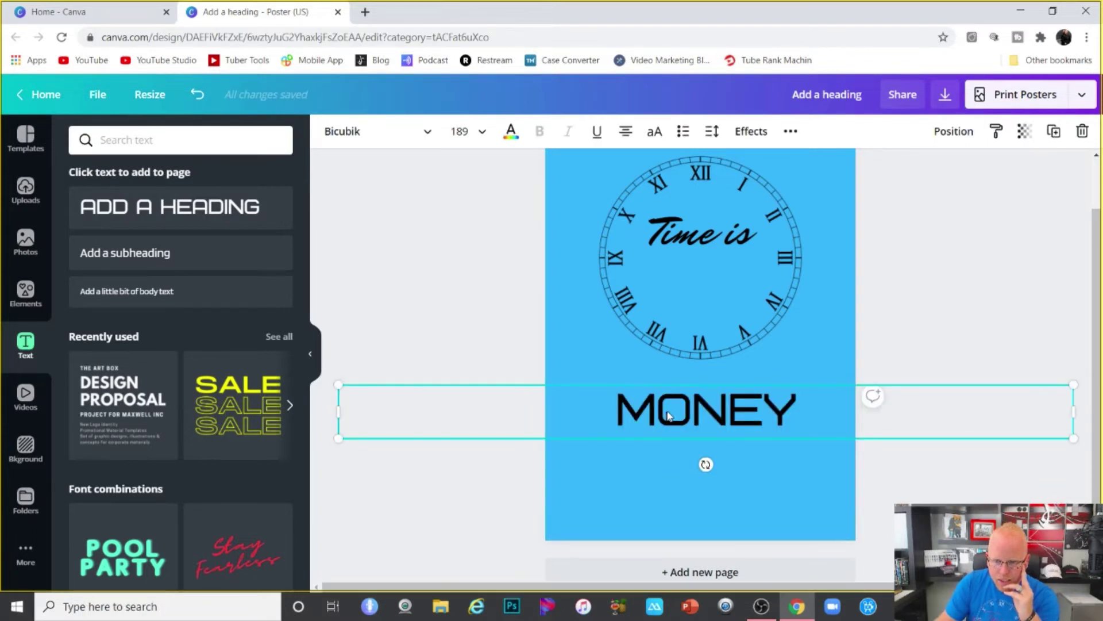
double_click(637, 420)
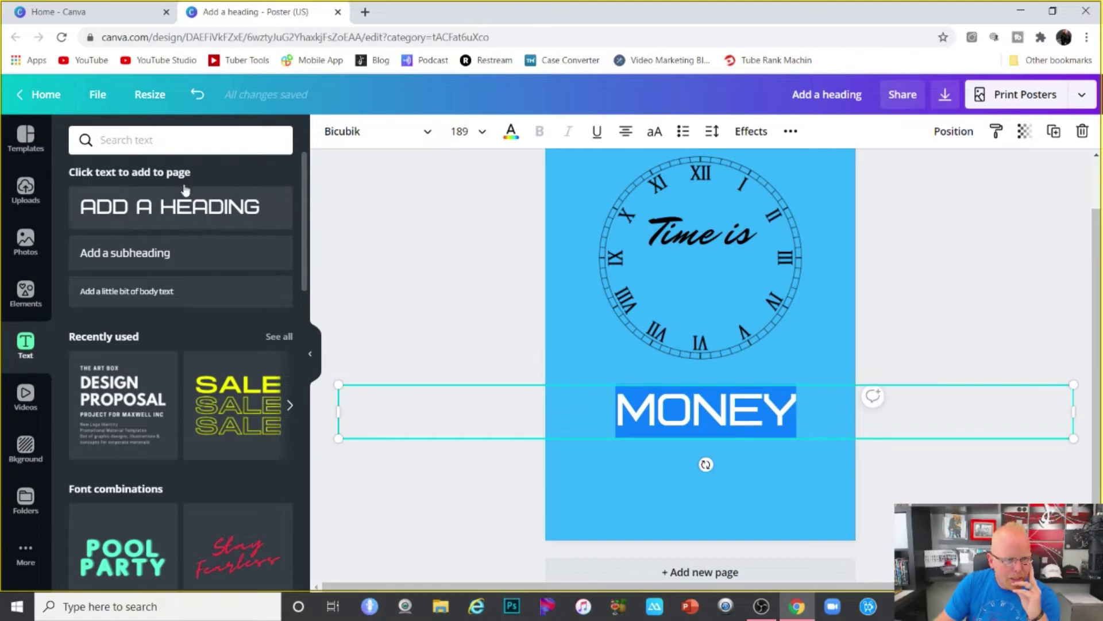
click(376, 131)
scroll(149, 470, down, 2)
scroll(149, 470, down, 3)
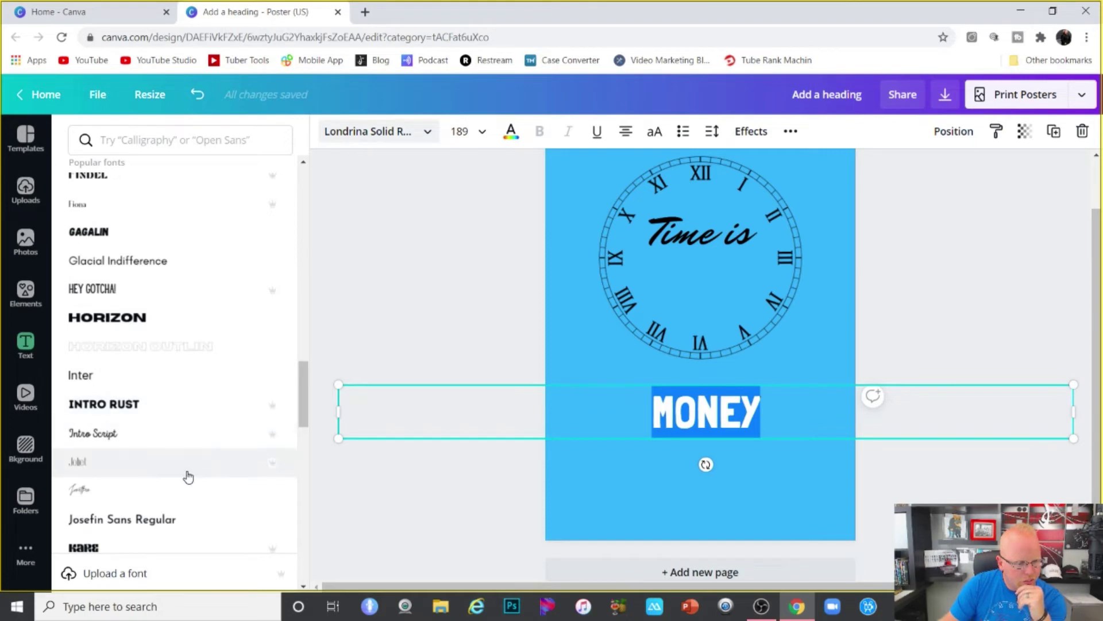
scroll(186, 472, down, 5)
scroll(188, 473, down, 5)
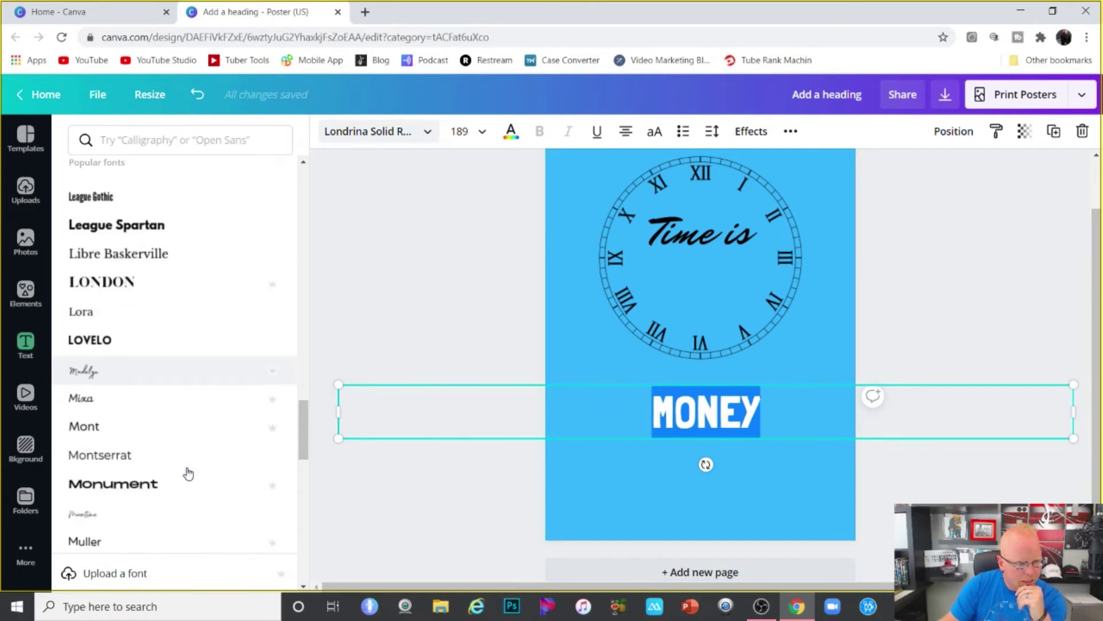
click(131, 347)
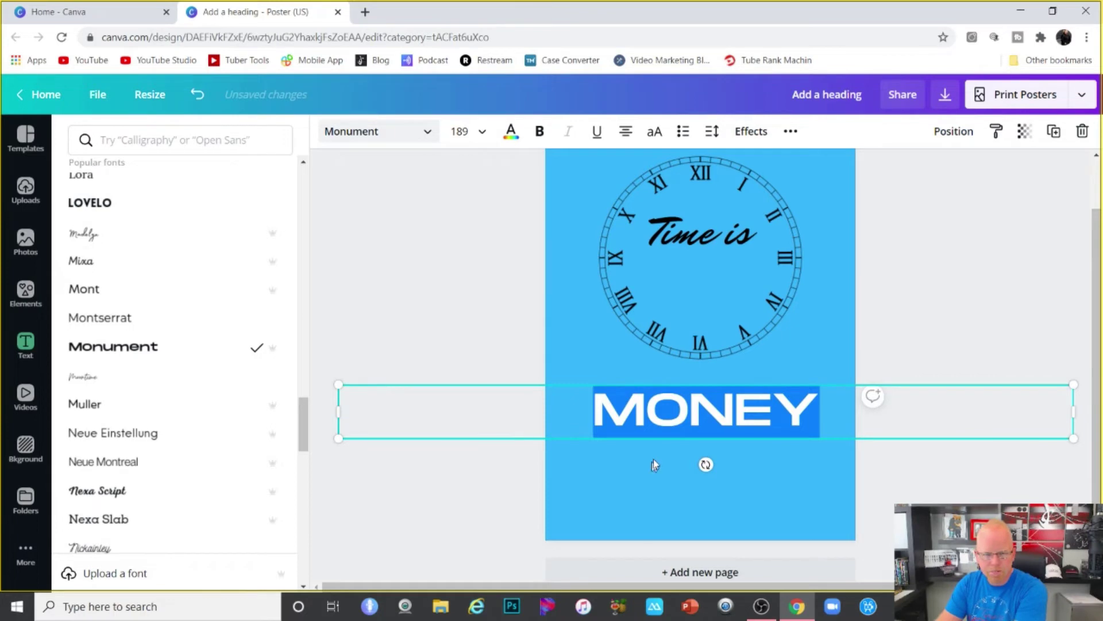
Narrow the "MONEY" text box, move it over the clock under "Time is", and enlarge it to nearly the poster's width
drag(342, 413, 650, 414)
click(800, 439)
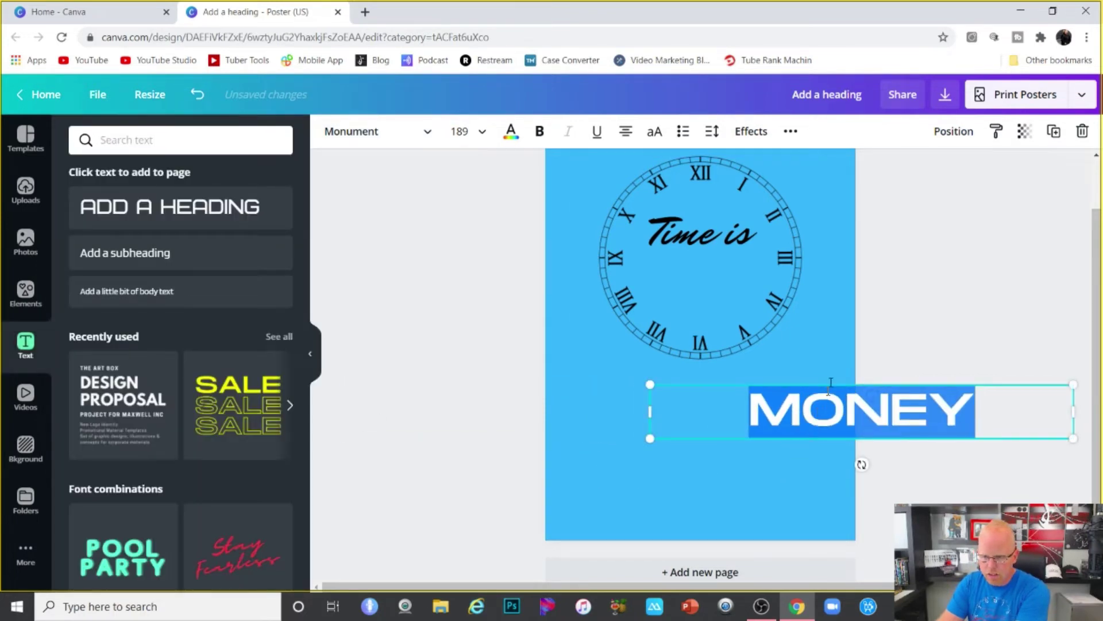
drag(830, 386, 674, 252)
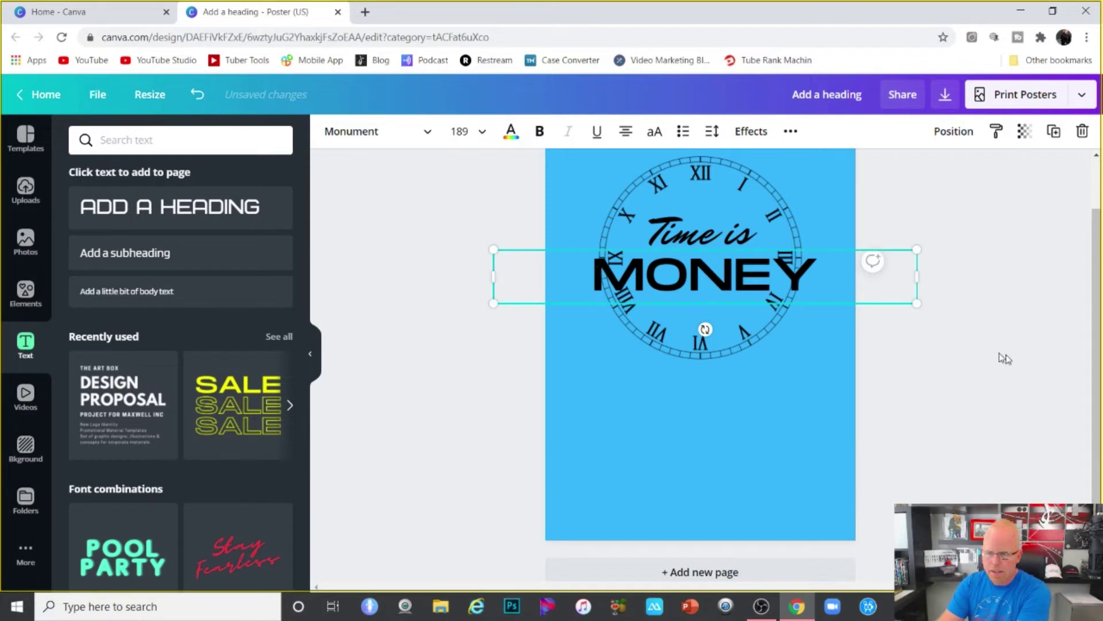
drag(916, 303, 983, 346)
drag(488, 243, 438, 229)
mouse_move(660, 273)
mouse_down()
mouse_move(671, 275)
mouse_move(651, 271)
mouse_up()
Move the "Time is" text up slightly so it sits just above "MONEY", and leave it selected
drag(668, 224, 668, 215)
click(434, 336)
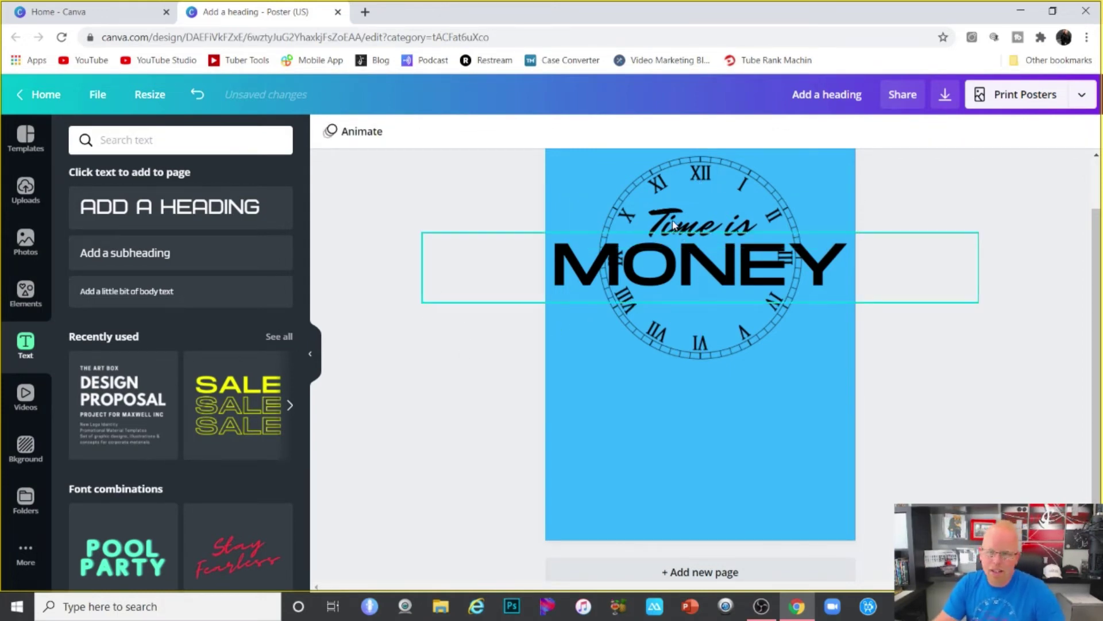
click(692, 223)
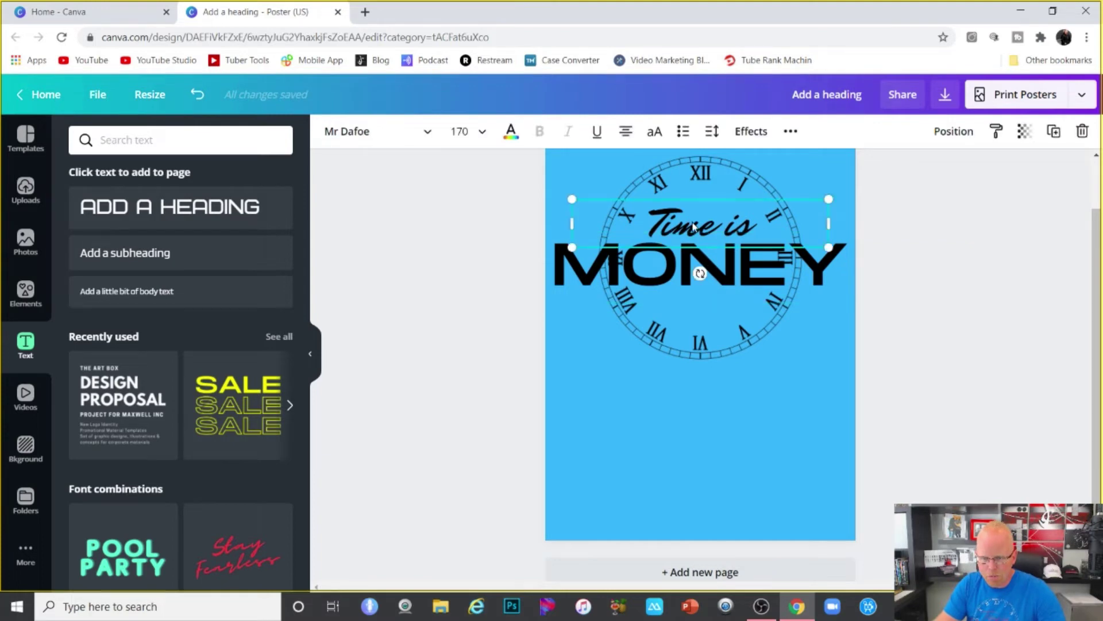
Move the "MONEY" text slightly lower over the clock and bring "Time is" down to sit just above it
click(669, 276)
drag(669, 276, 670, 287)
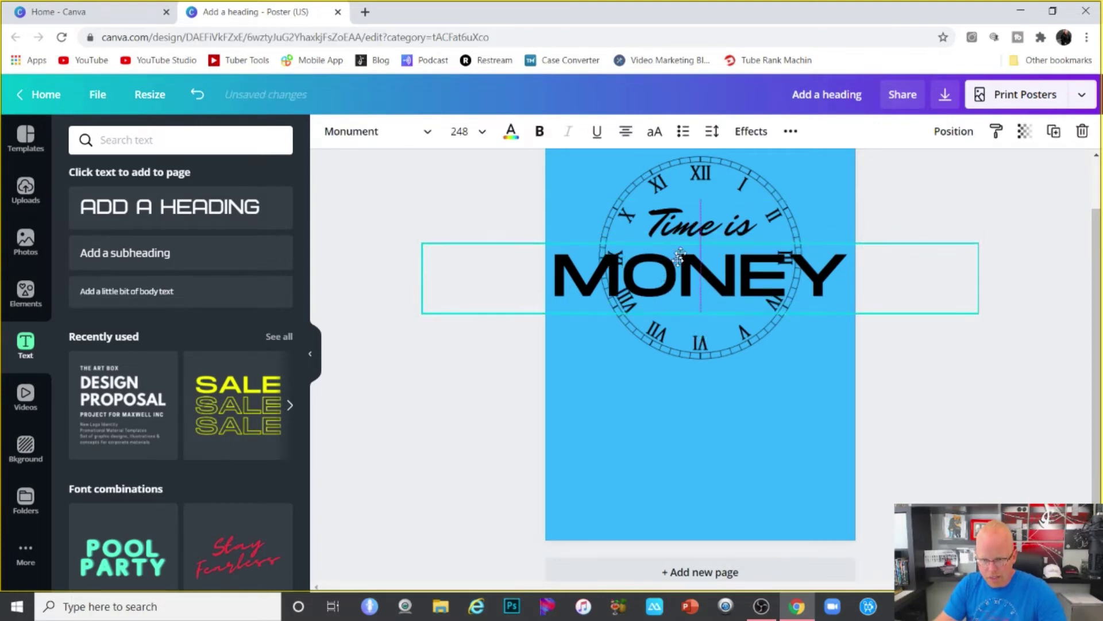
click(677, 233)
drag(677, 233, 677, 245)
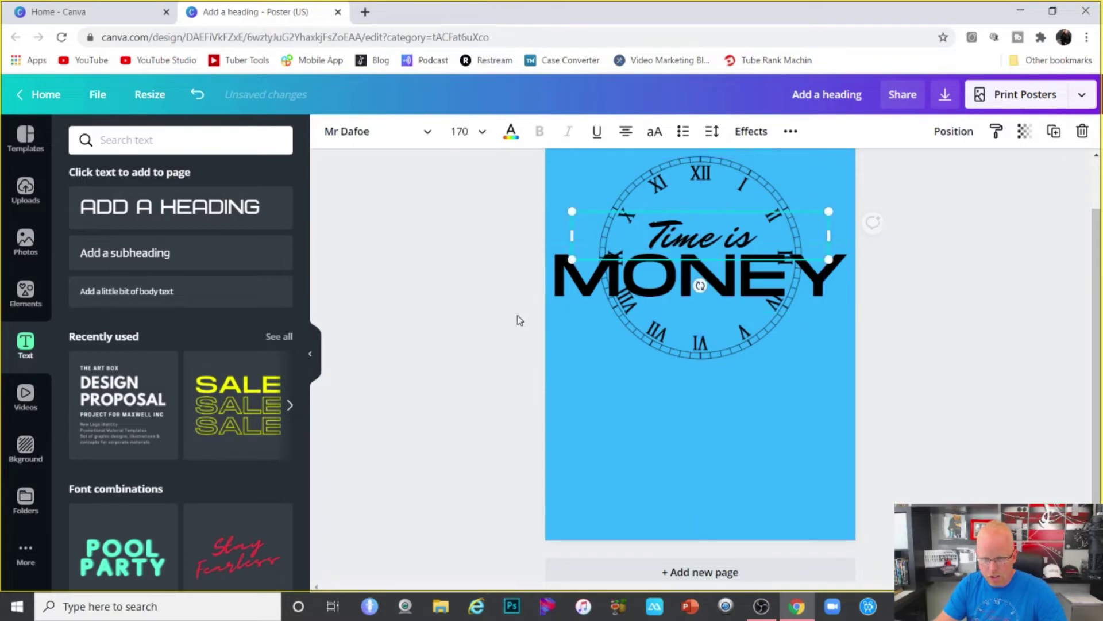
click(496, 390)
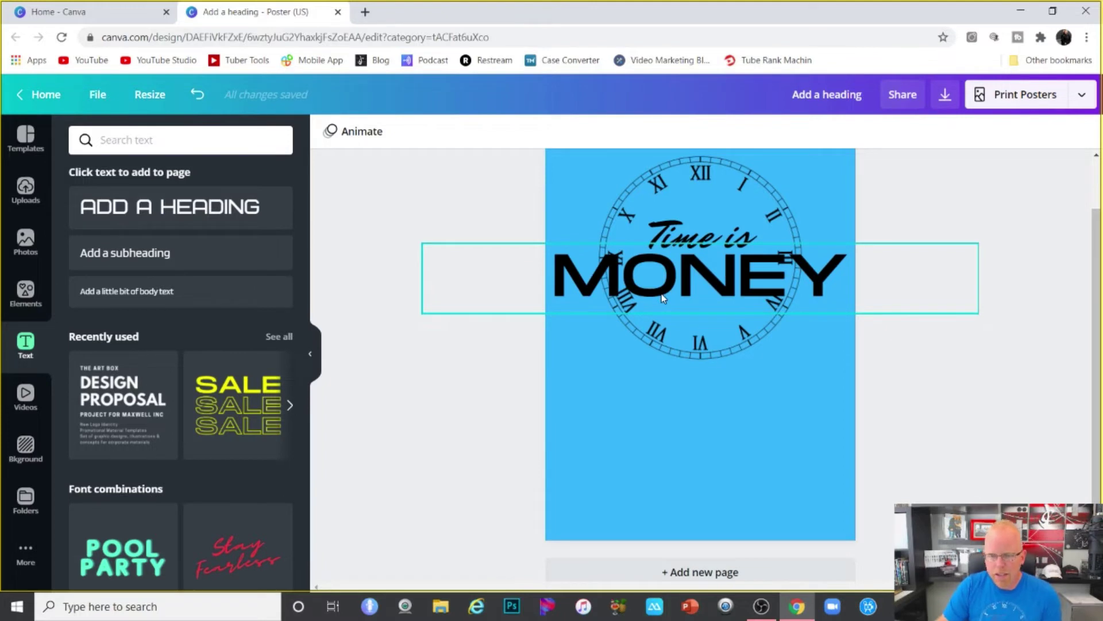
Change the color of both the "MONEY" and "Time is" text to white
click(574, 281)
click(574, 282)
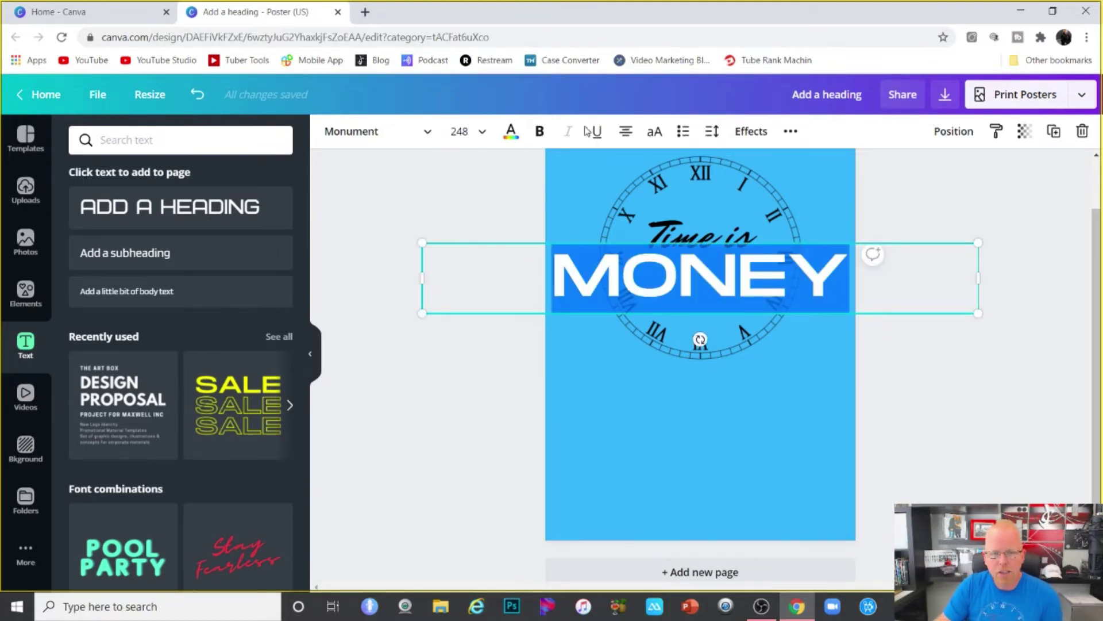
click(510, 131)
click(205, 361)
click(439, 369)
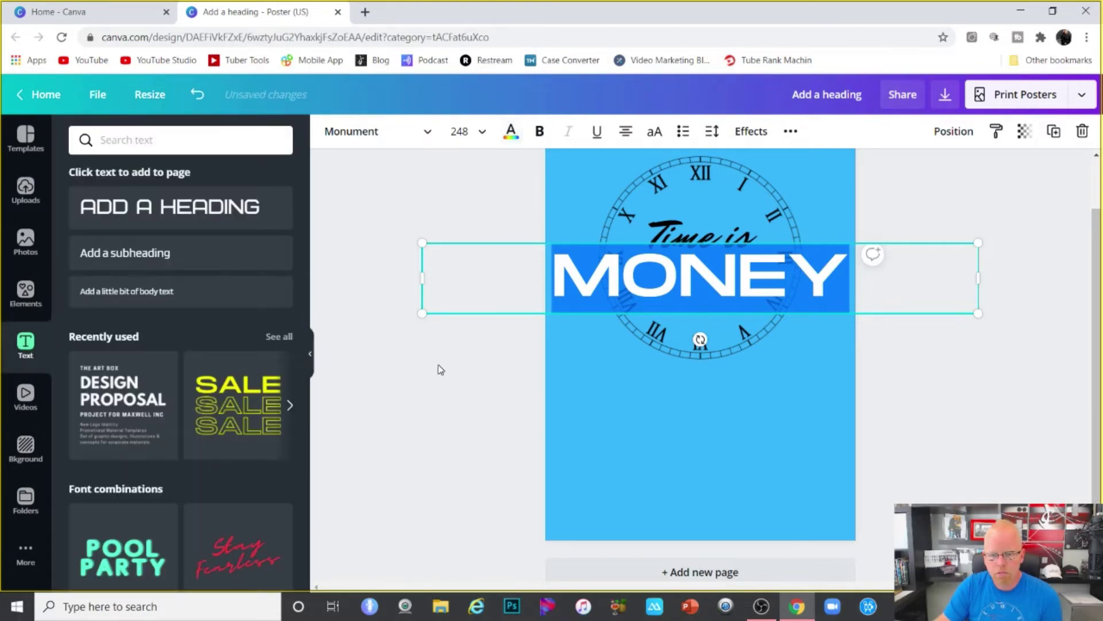
click(671, 230)
click(671, 230)
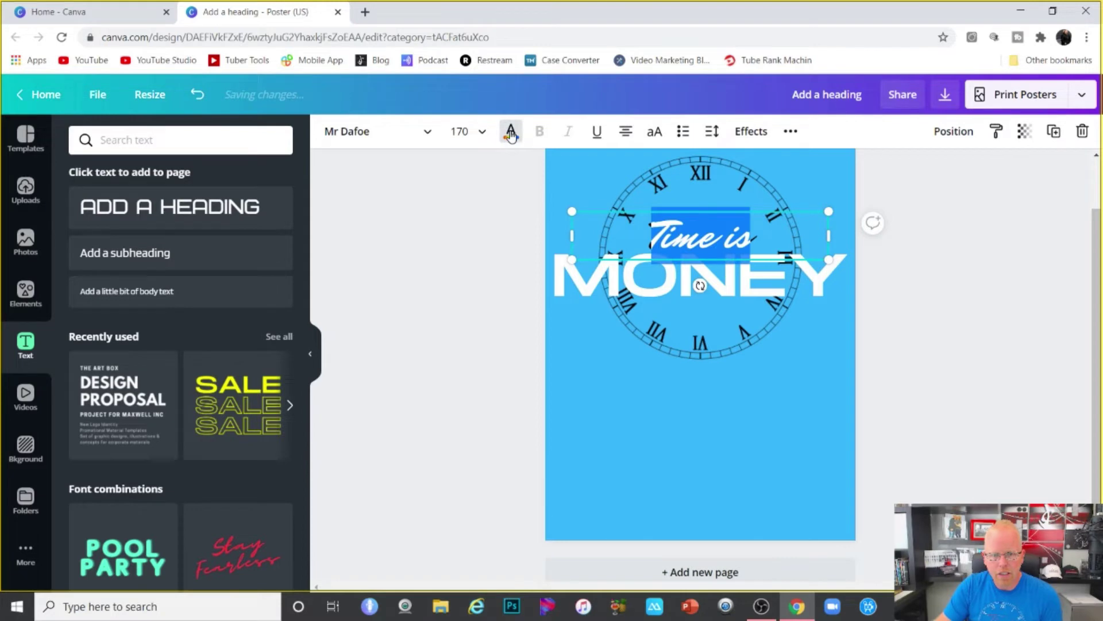
click(511, 132)
click(160, 282)
click(456, 317)
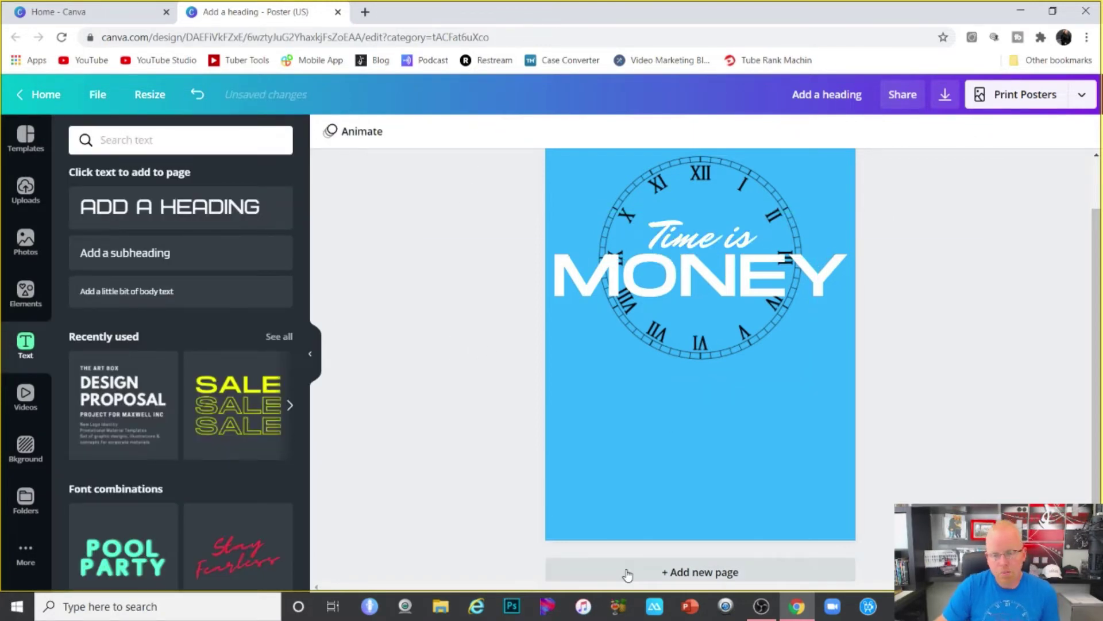
Try light gray, red and bright green as the poster's background color
click(669, 491)
click(331, 131)
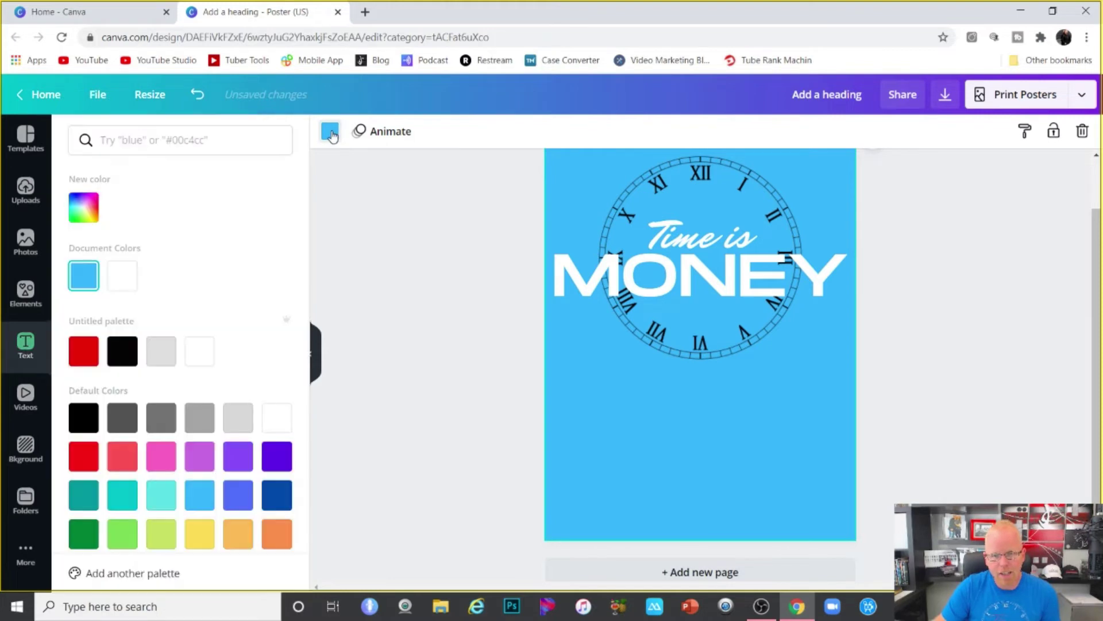
click(155, 353)
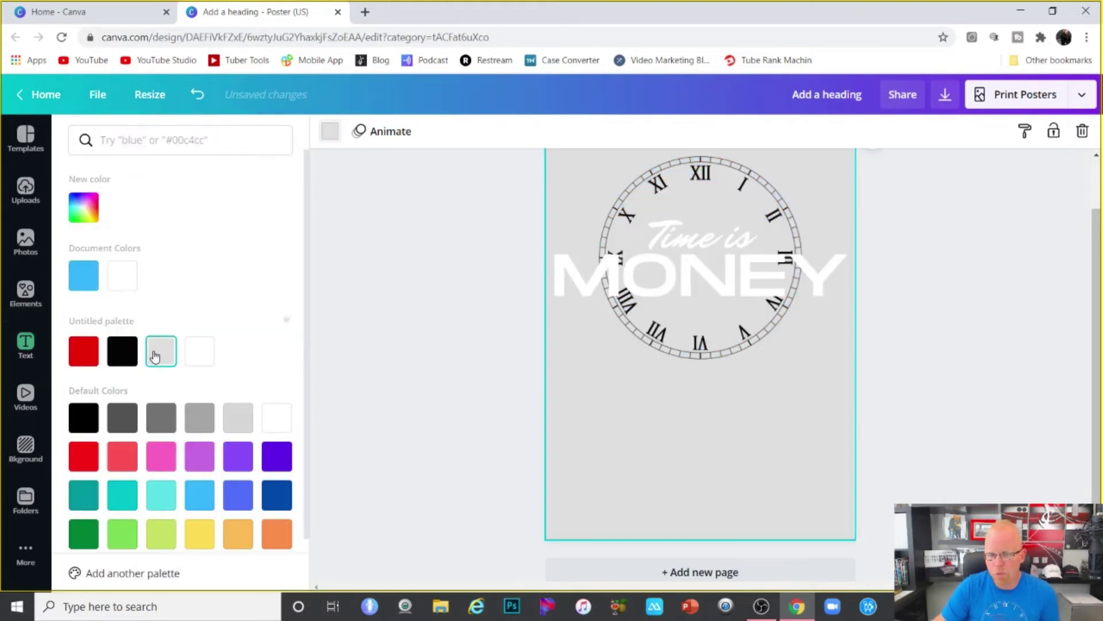
click(84, 352)
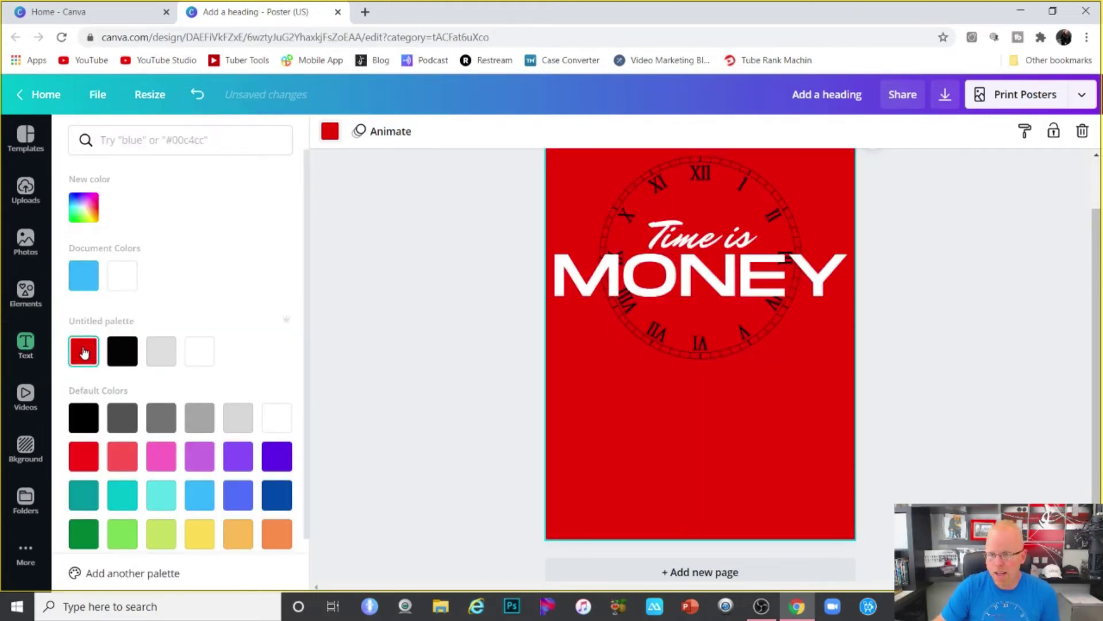
click(122, 505)
click(122, 532)
click(427, 323)
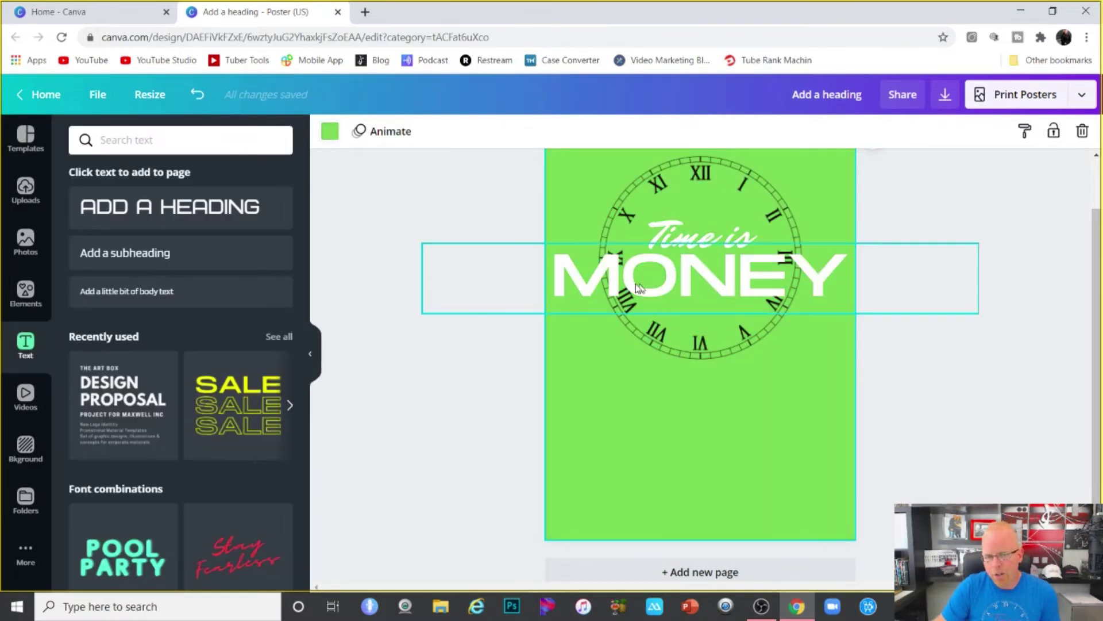
Recolor the "MONEY" and "Time is" text with the red from the untitled palette
click(625, 280)
drag(559, 288, 845, 280)
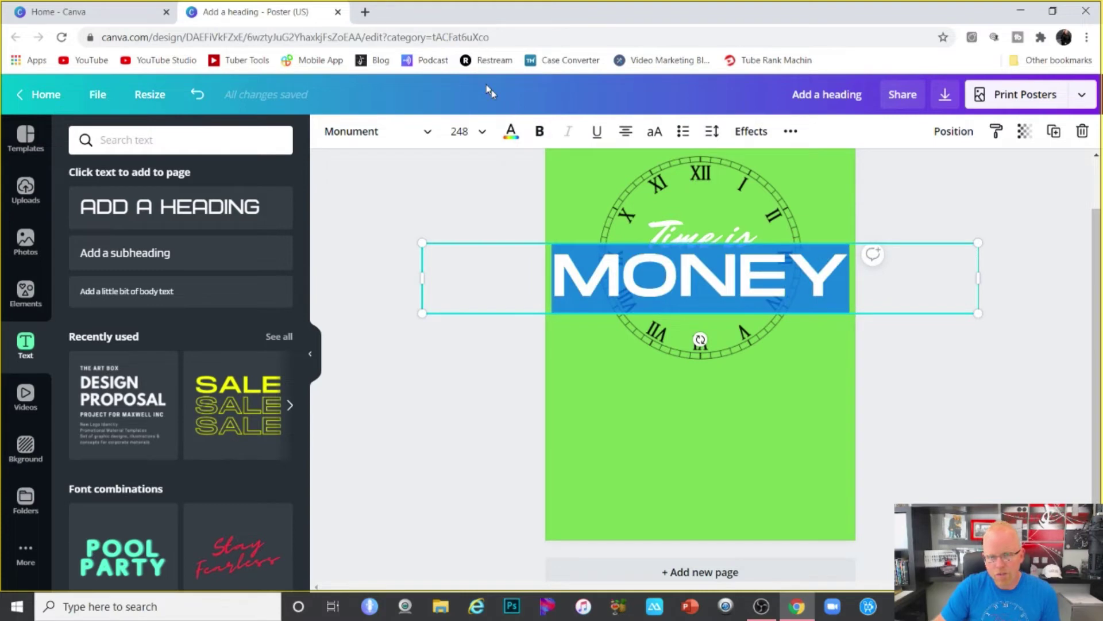
click(511, 131)
click(80, 350)
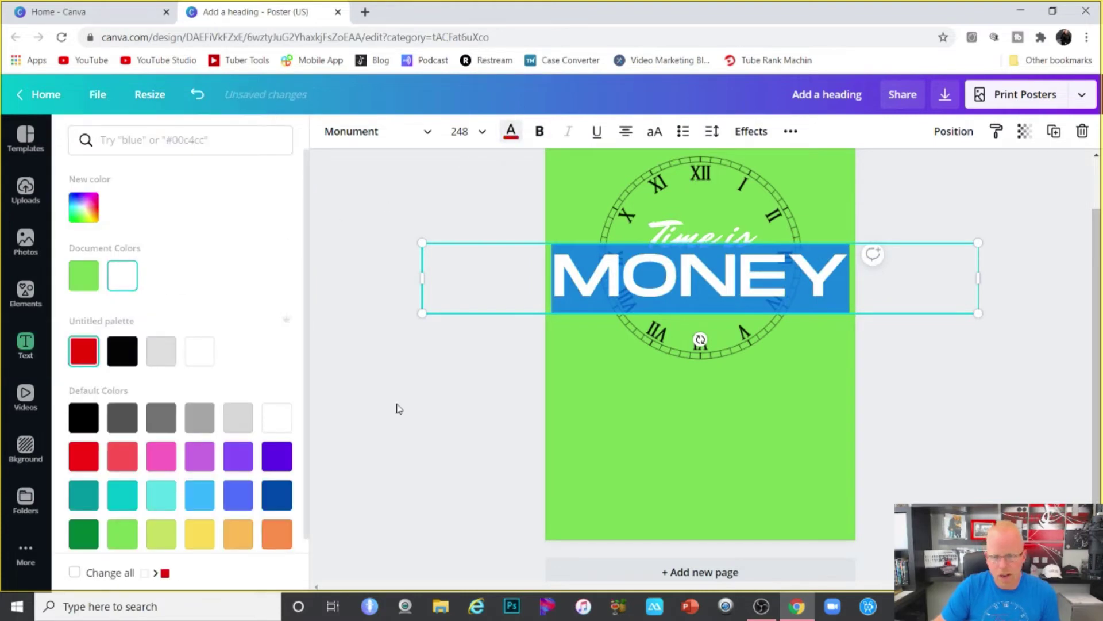
double_click(694, 214)
click(511, 131)
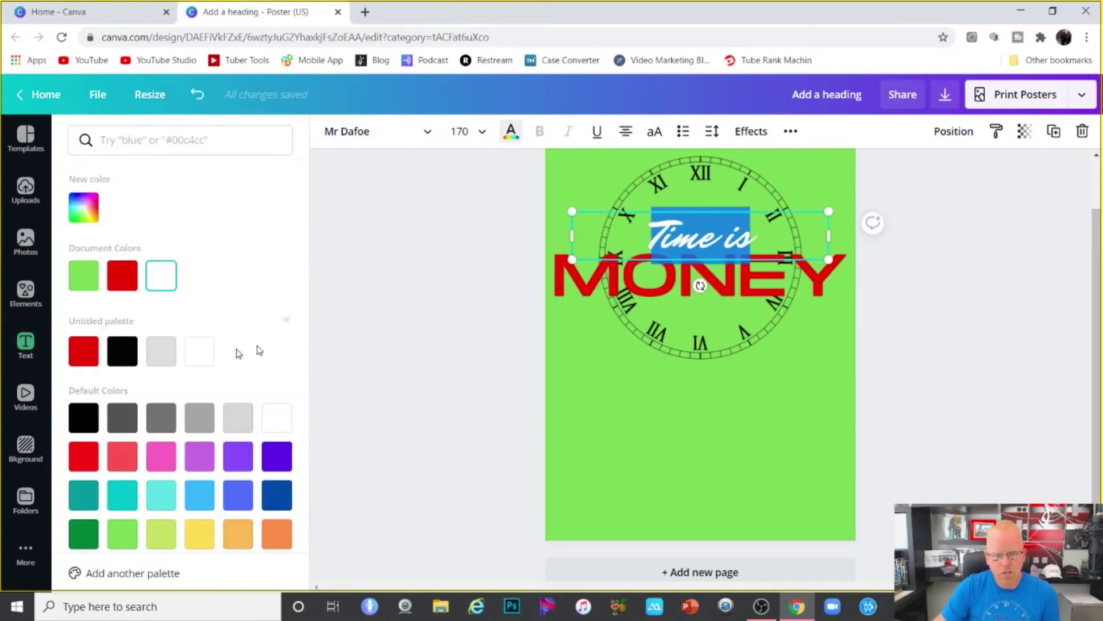
click(84, 351)
Set the poster's background to the light gray from the untitled palette
click(623, 425)
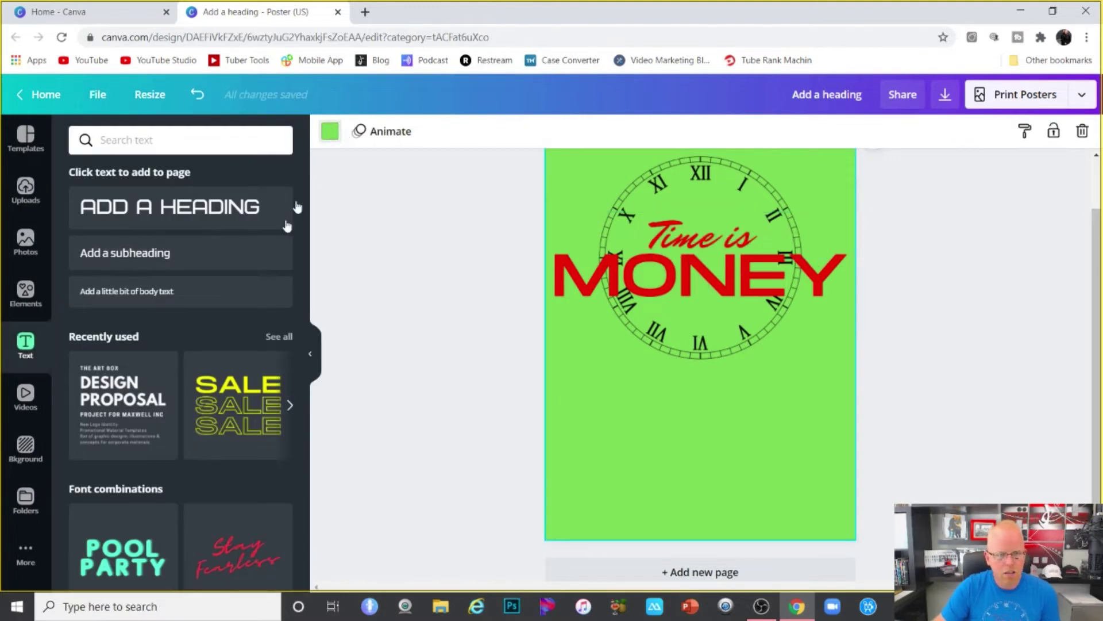
click(330, 131)
click(160, 352)
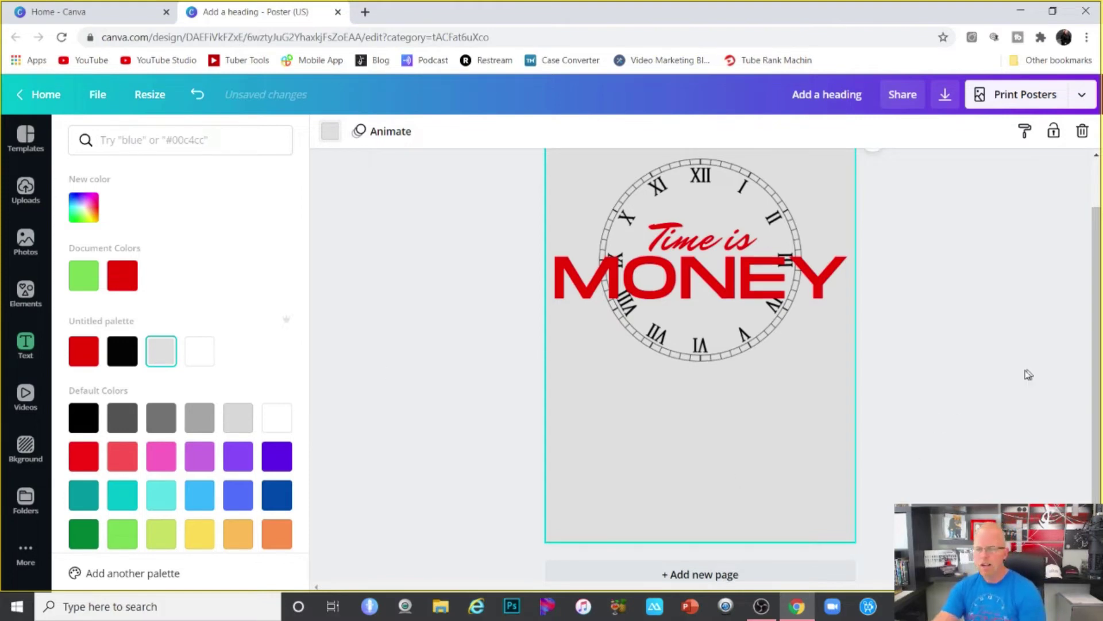
scroll(1011, 385, up, 2)
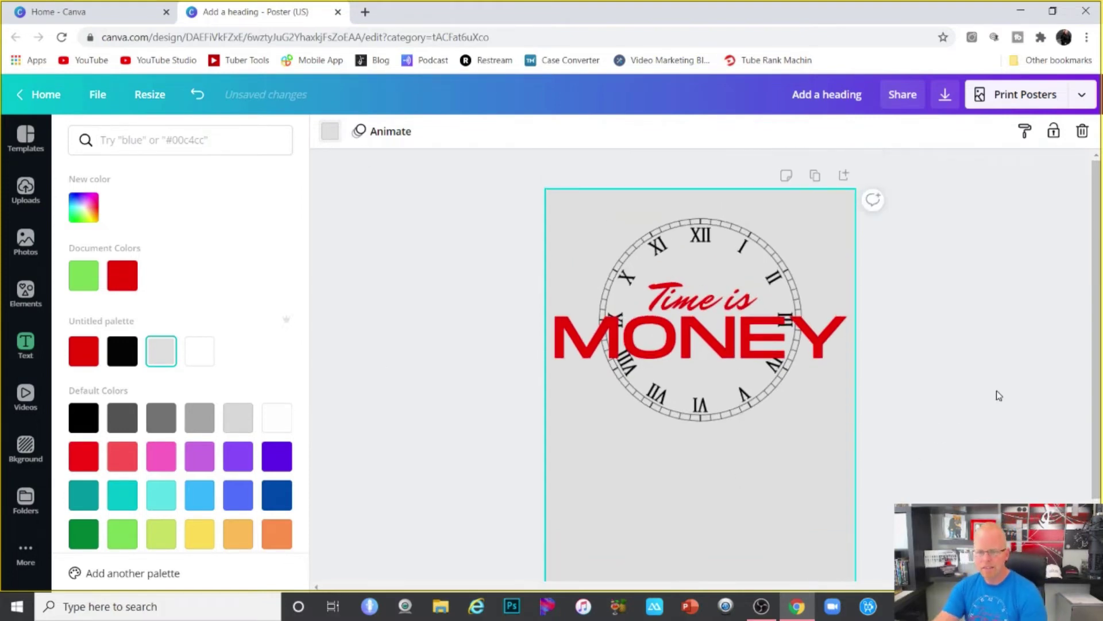
Title the design "Time is Money" and set its download options to PNG with a transparent background
click(864, 96)
text(Time is Money)
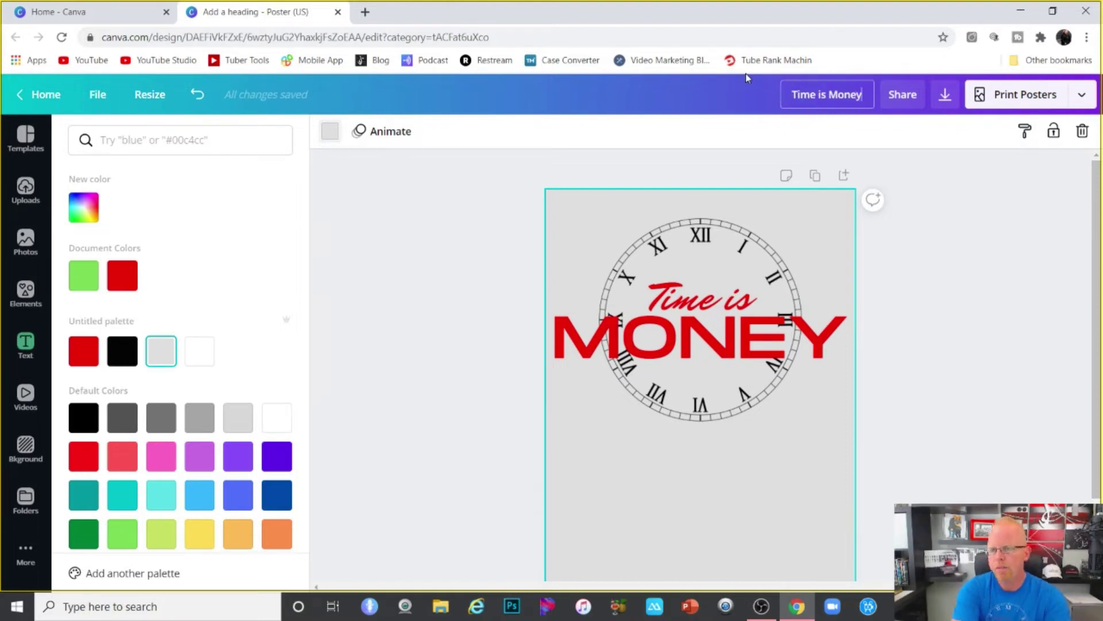
click(945, 95)
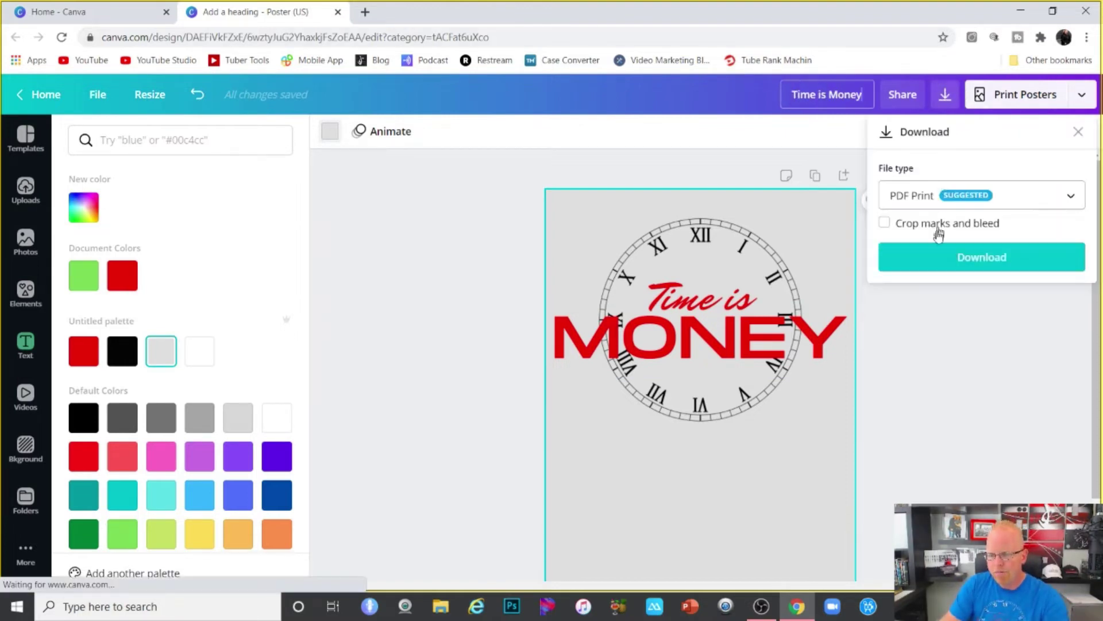
click(913, 198)
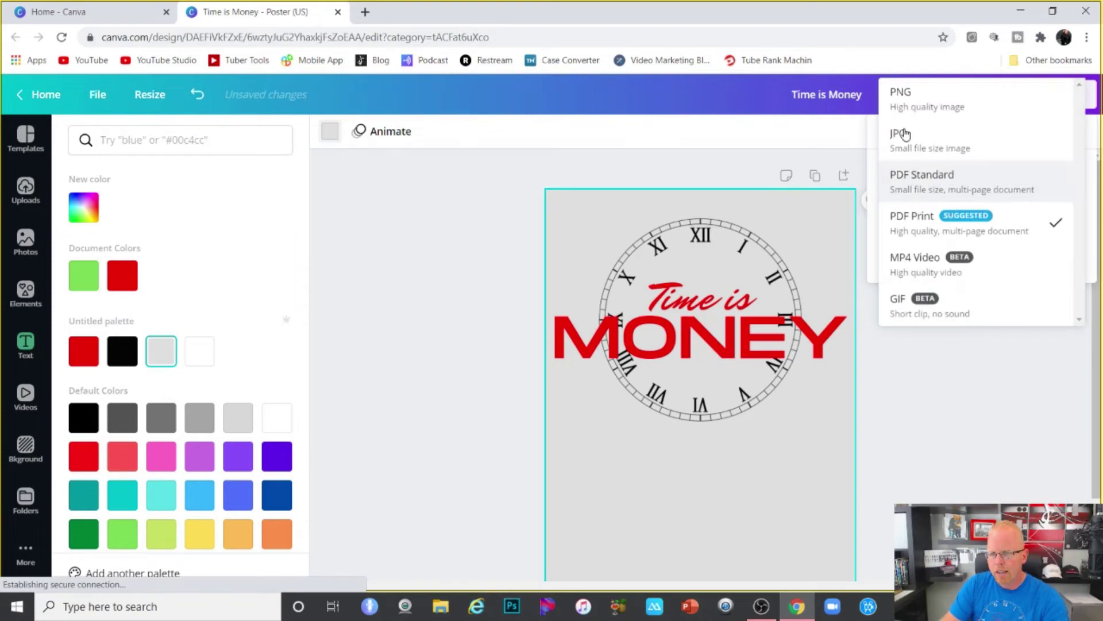
click(901, 93)
click(884, 278)
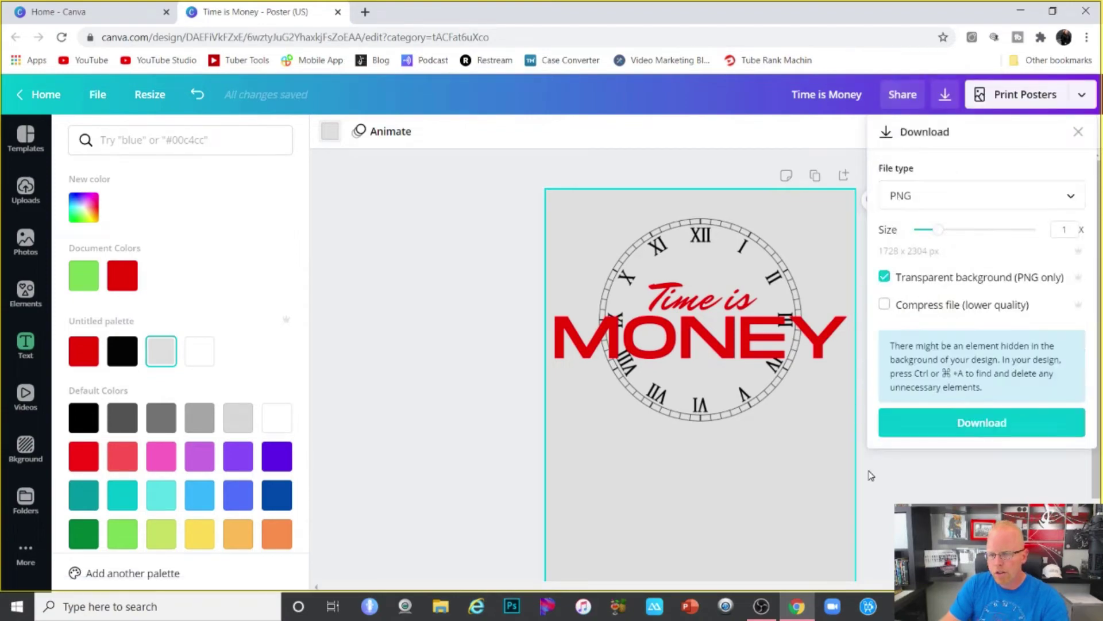
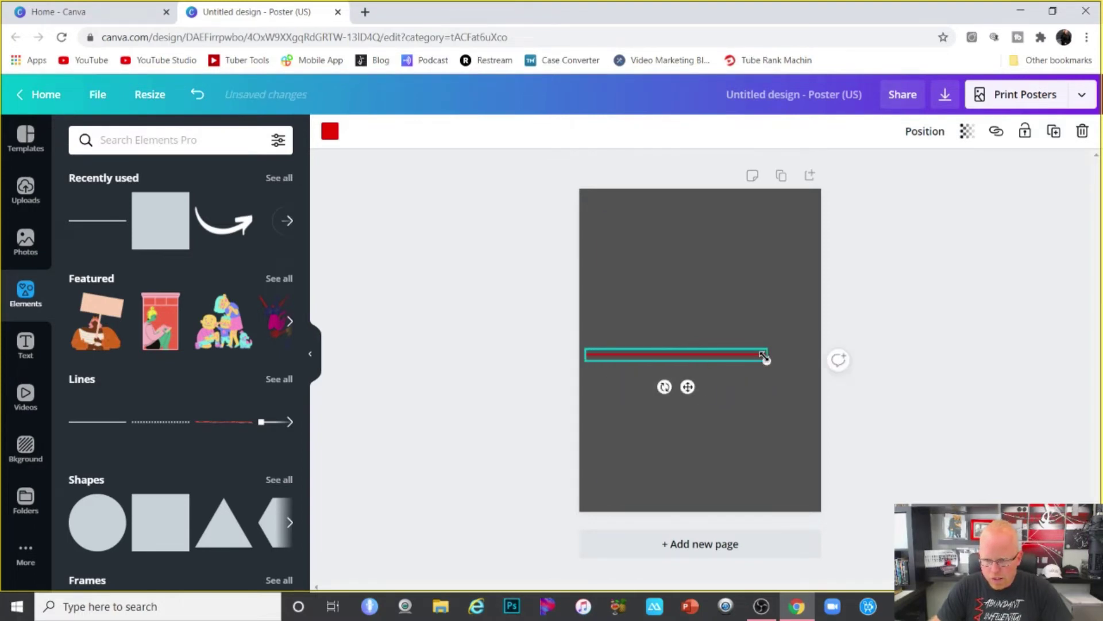
Lengthen the red line to nearly the page's width and arrange it with a parallel duplicate above it in the poster's lower half
drag(769, 356, 815, 365)
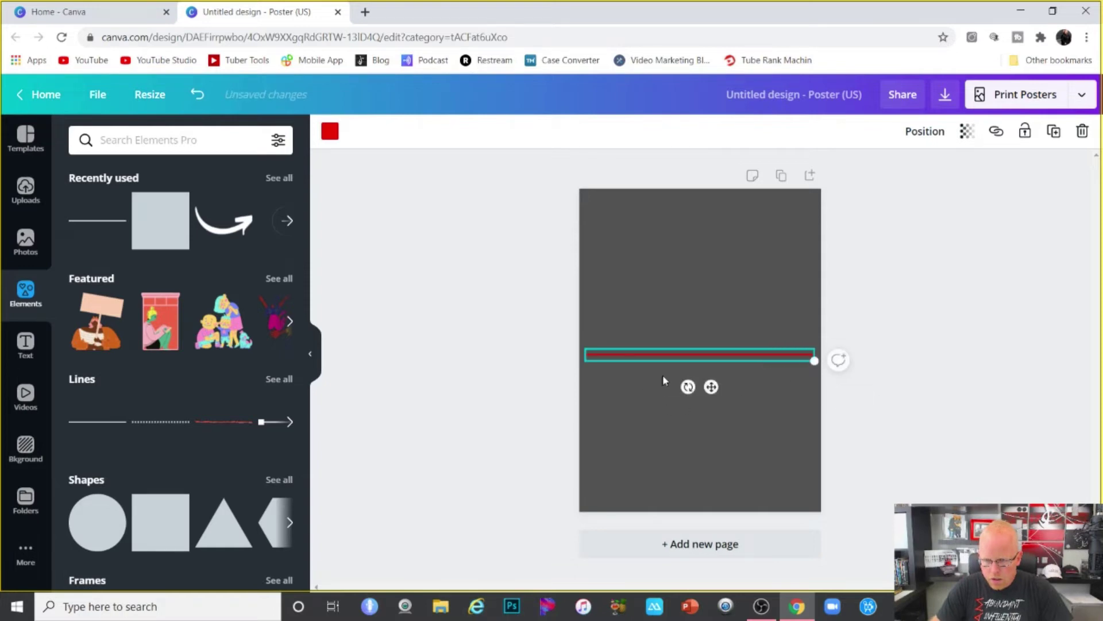
drag(671, 352, 672, 428)
click(1054, 134)
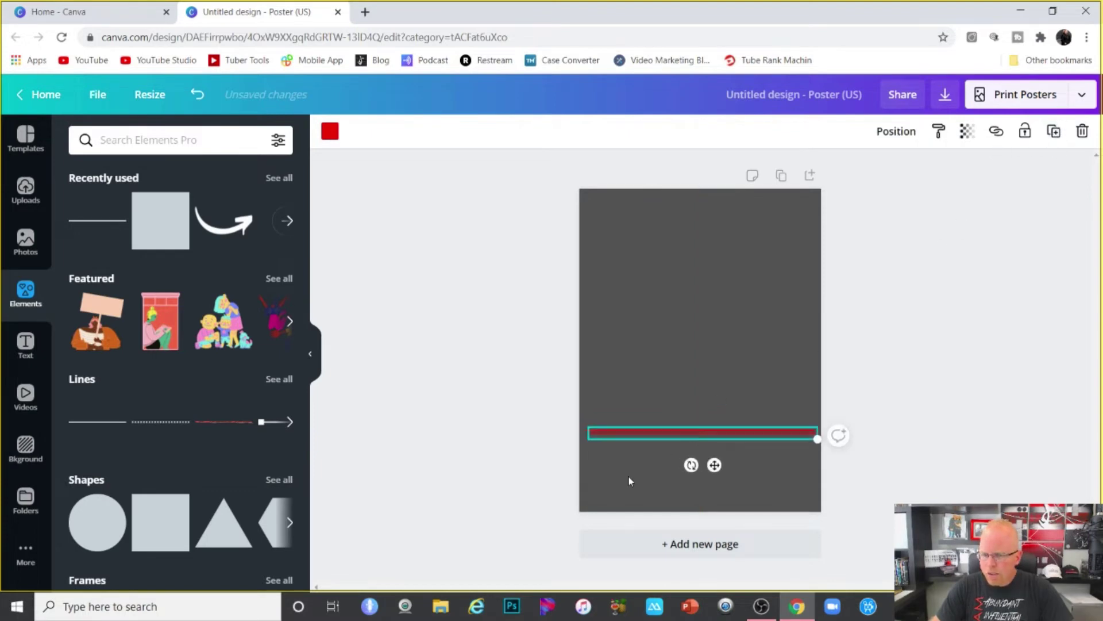
drag(678, 437, 677, 401)
click(495, 425)
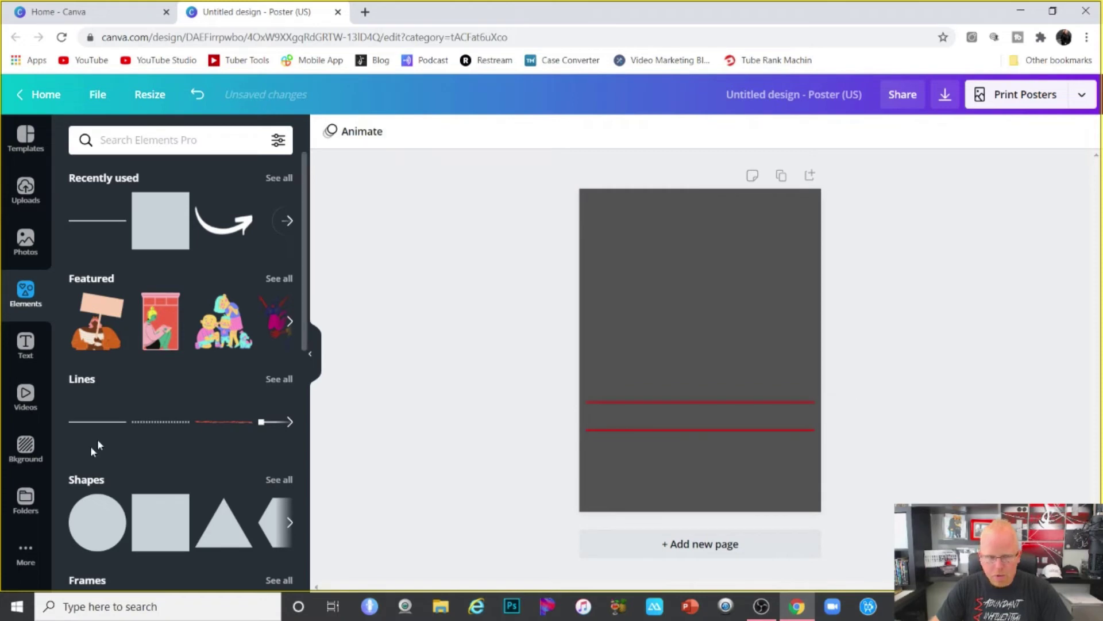
Add a heading above the red lines, enlarge it to about size 68, and enter "2019 JCPRO VIP RETREAT | NASHIVLLE, TN"
click(26, 345)
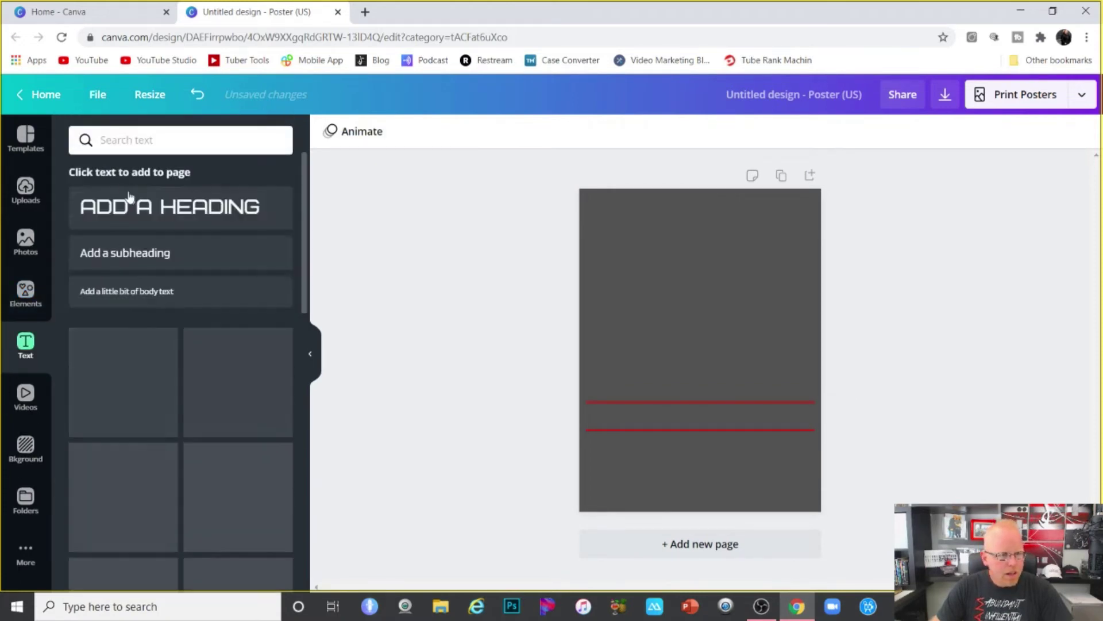
click(170, 206)
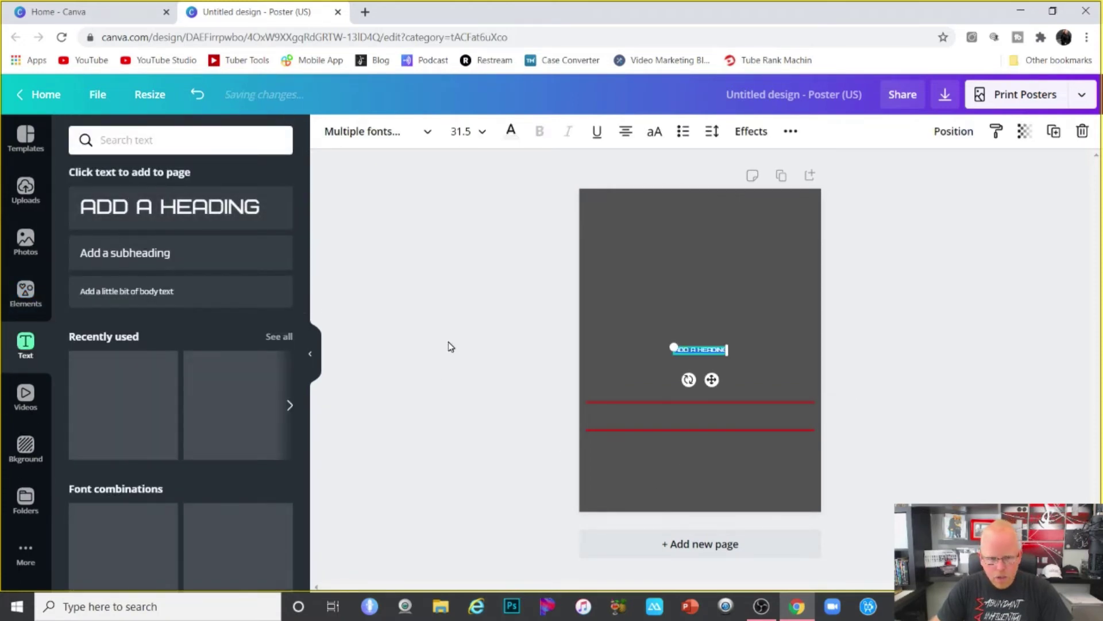
drag(729, 353, 822, 357)
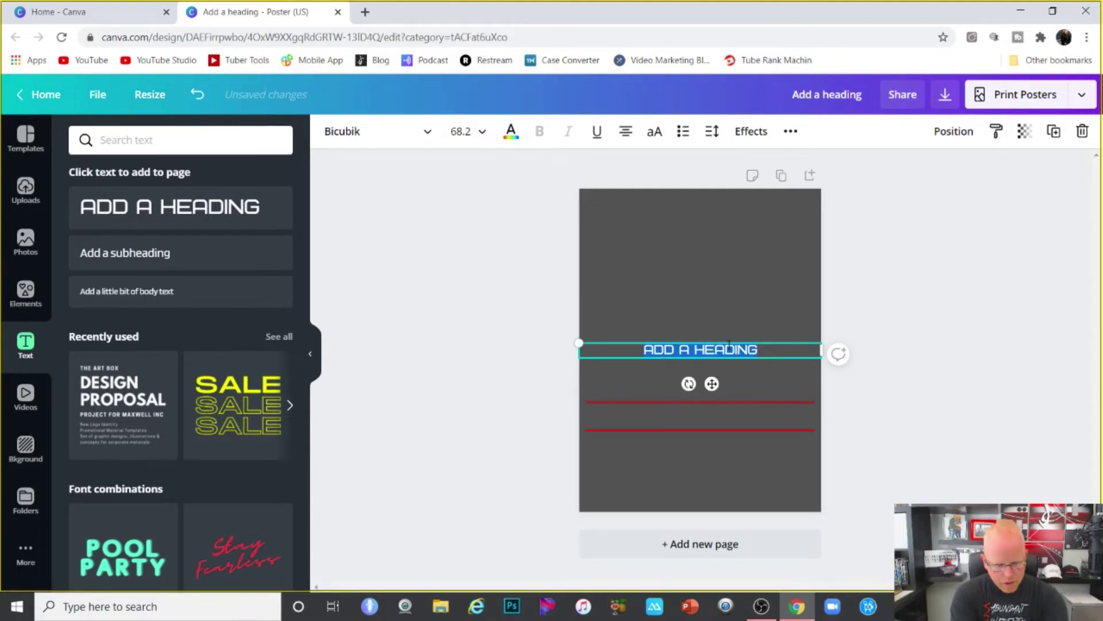
text(20)
text(19 JCPRO VIP RETREAT)
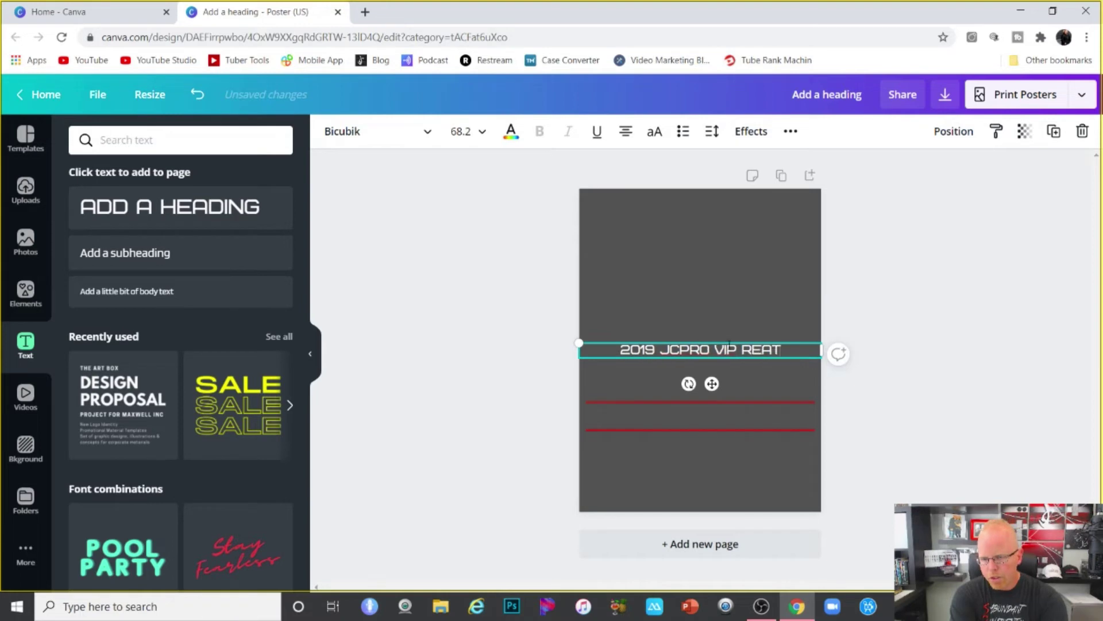
text( | NAS)
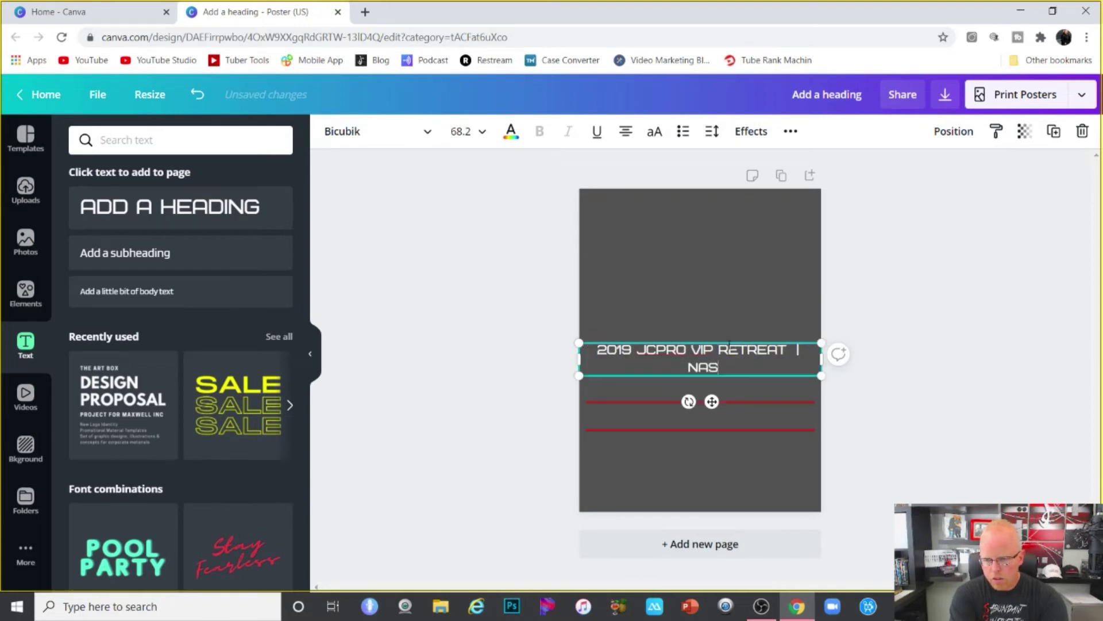
text(HIVLLE, TN)
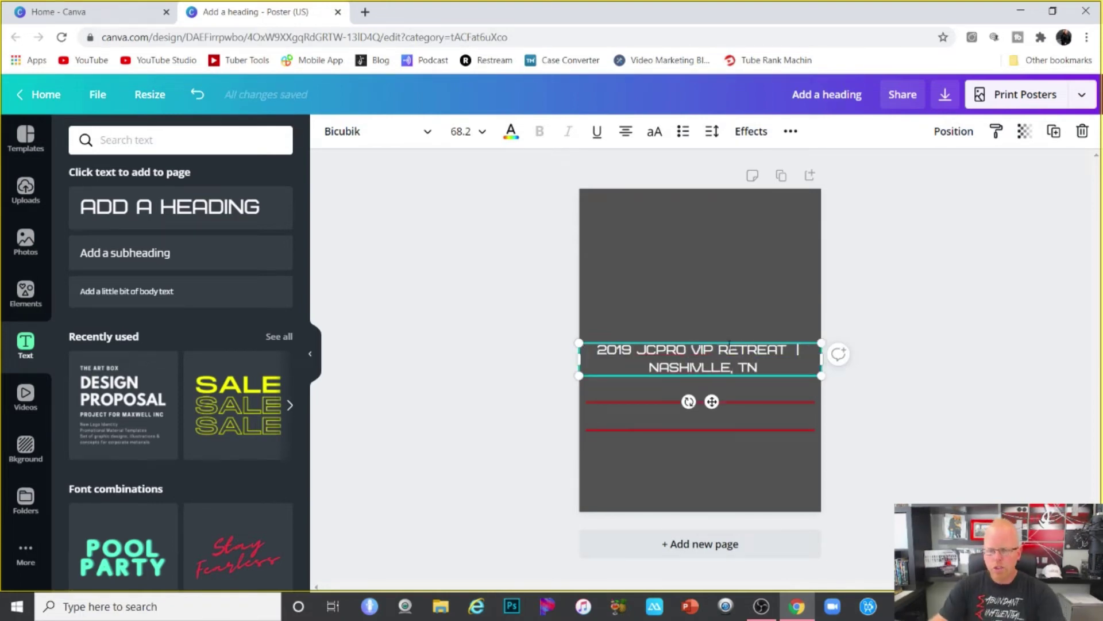
Set the retreat heading's font size to 40 and leave its text selected
drag(763, 370, 636, 350)
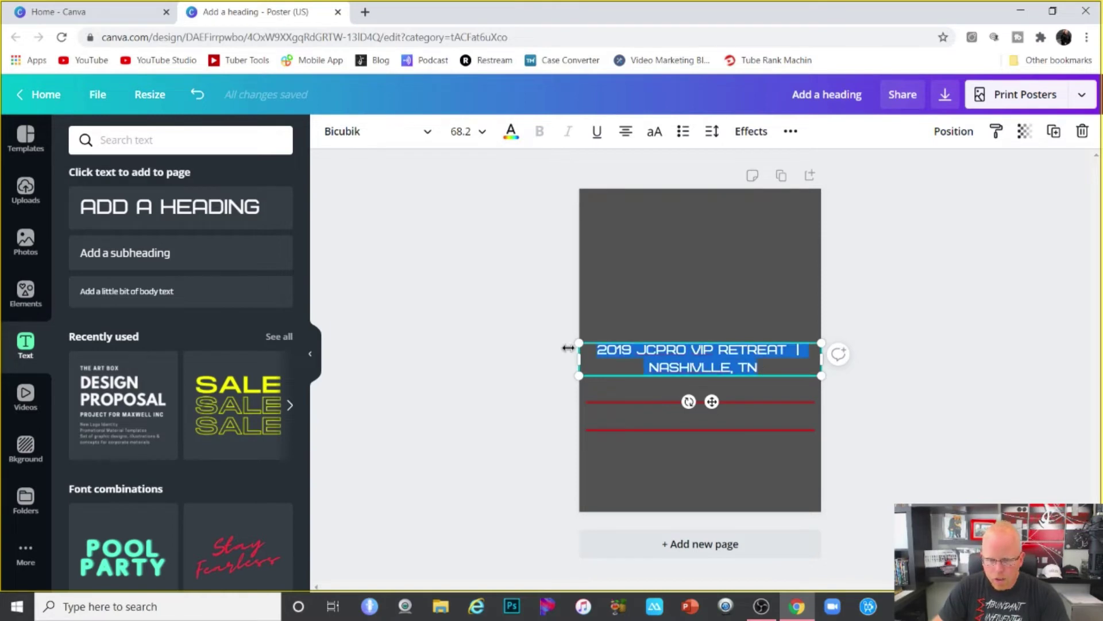
click(461, 131)
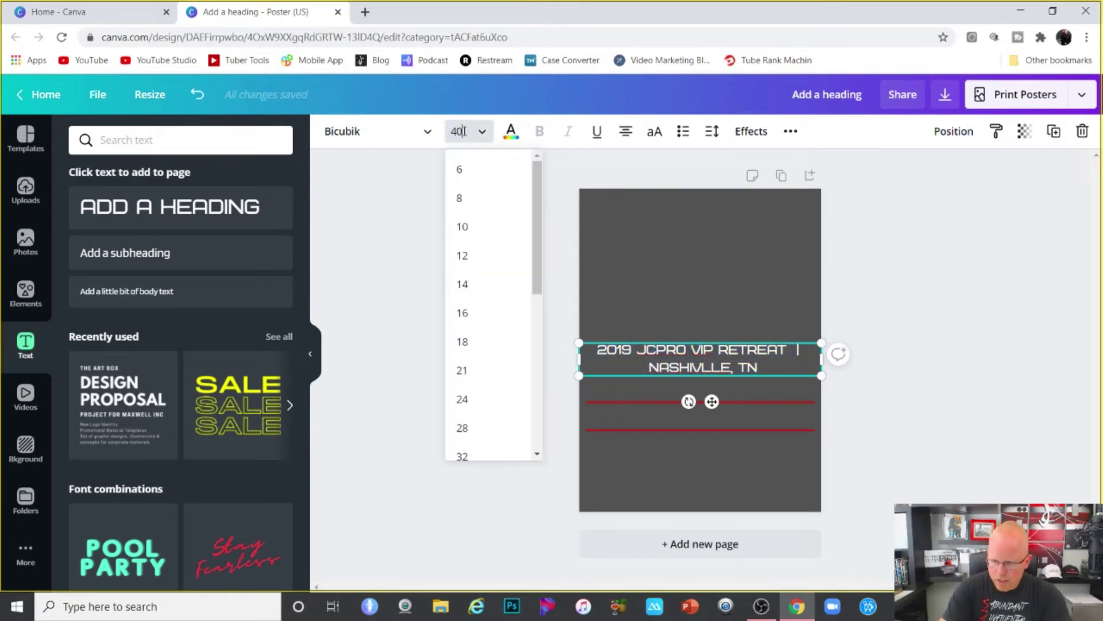
key(Return)
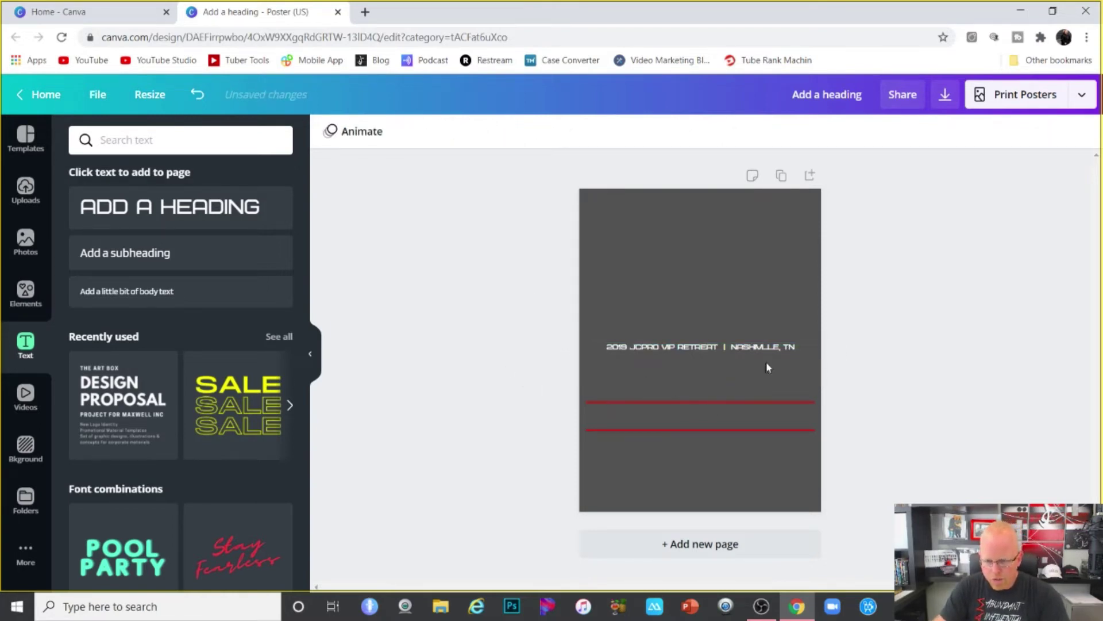
double_click(702, 346)
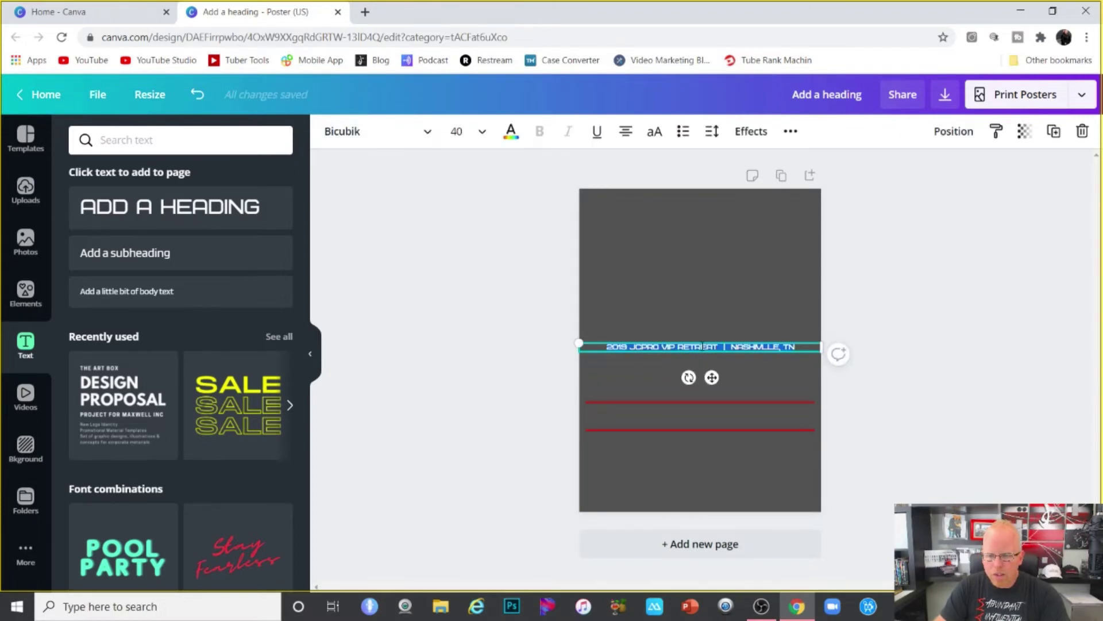
Change the retreat heading's font to Bebas Neue and set its size to 80
click(396, 138)
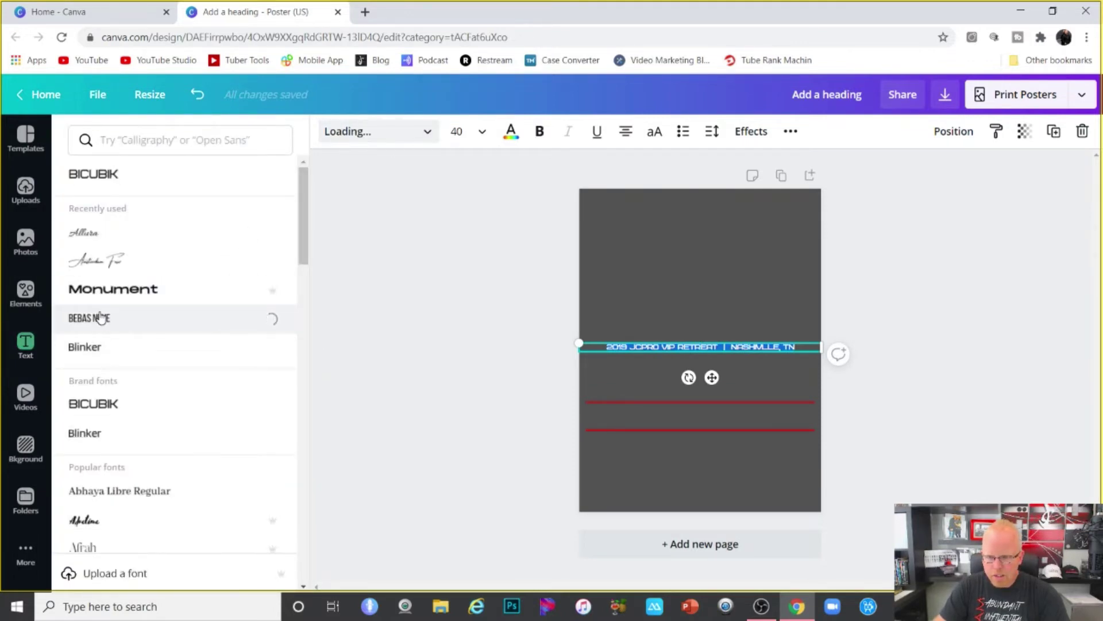
click(480, 127)
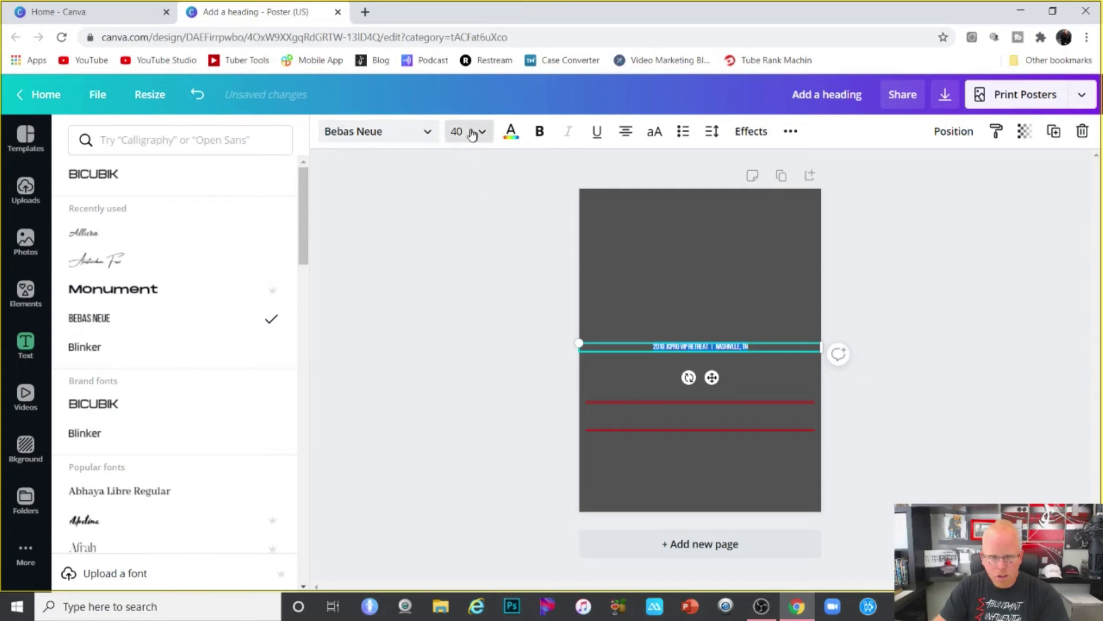
text(80)
key(Return)
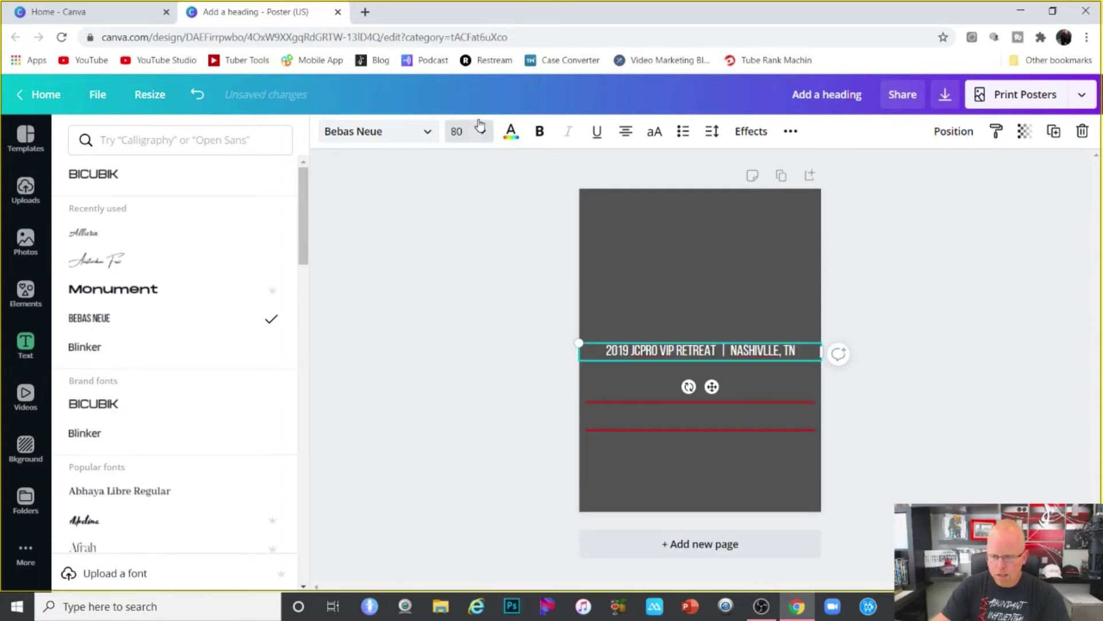
Move the retreat heading between the two red lines and enlarge it to about size 96.4, so its text spans their length
click(669, 308)
drag(671, 351, 647, 411)
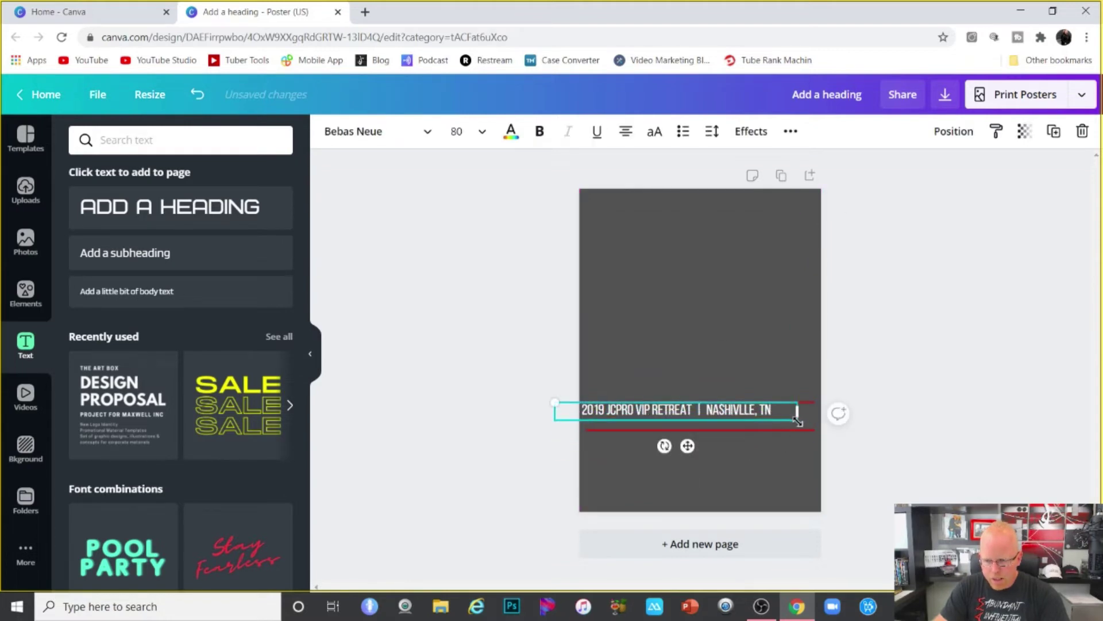
drag(808, 431, 826, 462)
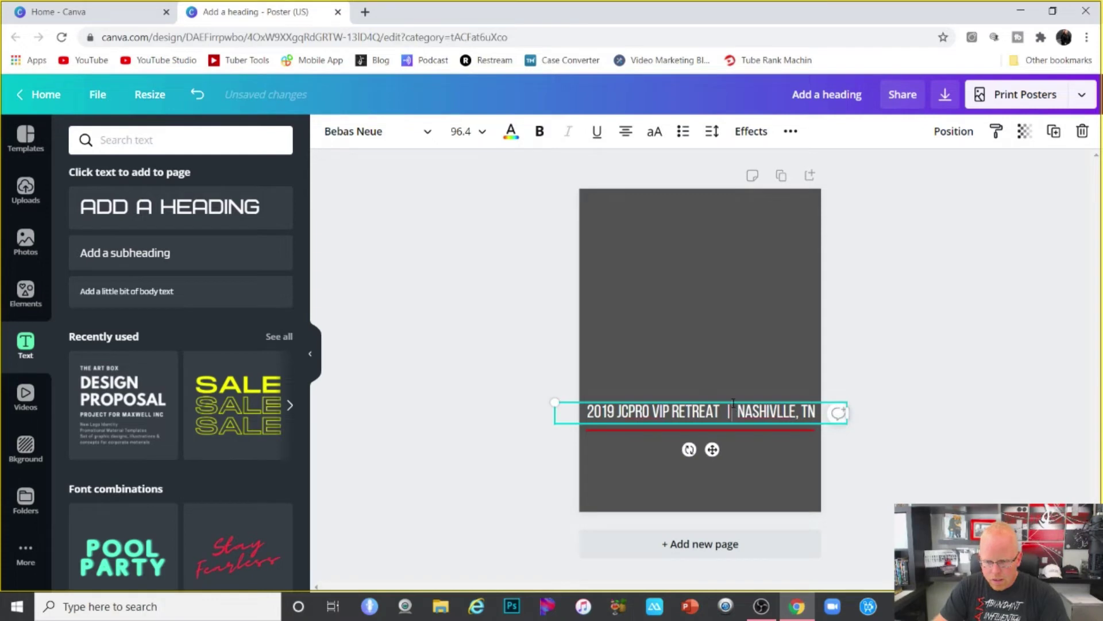
drag(723, 419, 731, 419)
click(709, 458)
Nudge the upper red line down until it sits just above the retreat heading
click(710, 402)
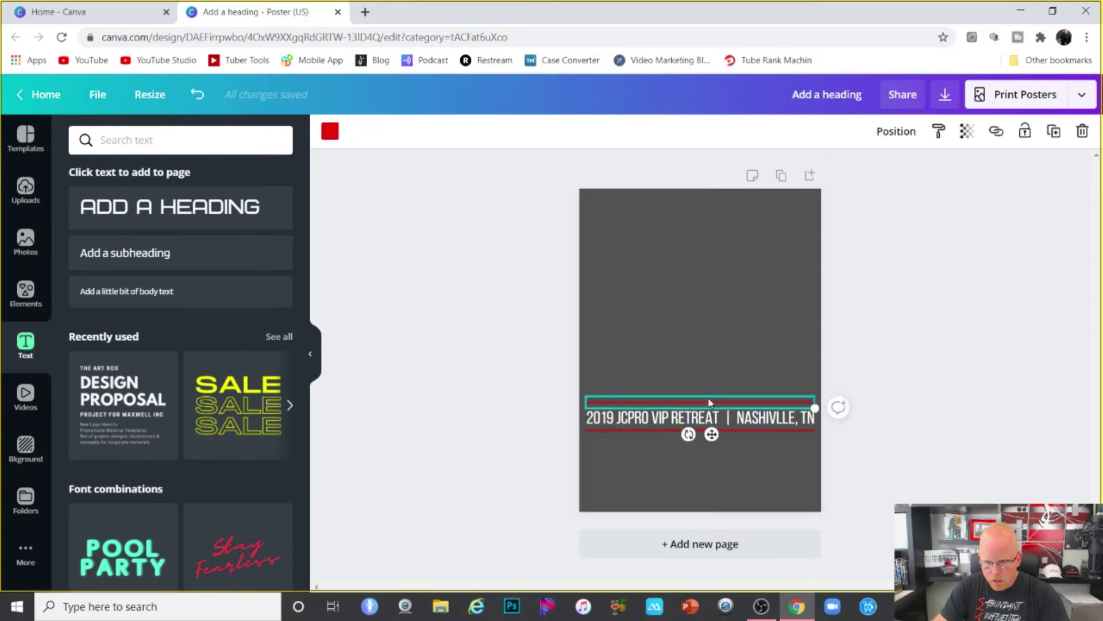
key(Down)
key(Down)
key(Down)
key(Down)
key(Down)
key(Down)
key(Down)
key(Down)
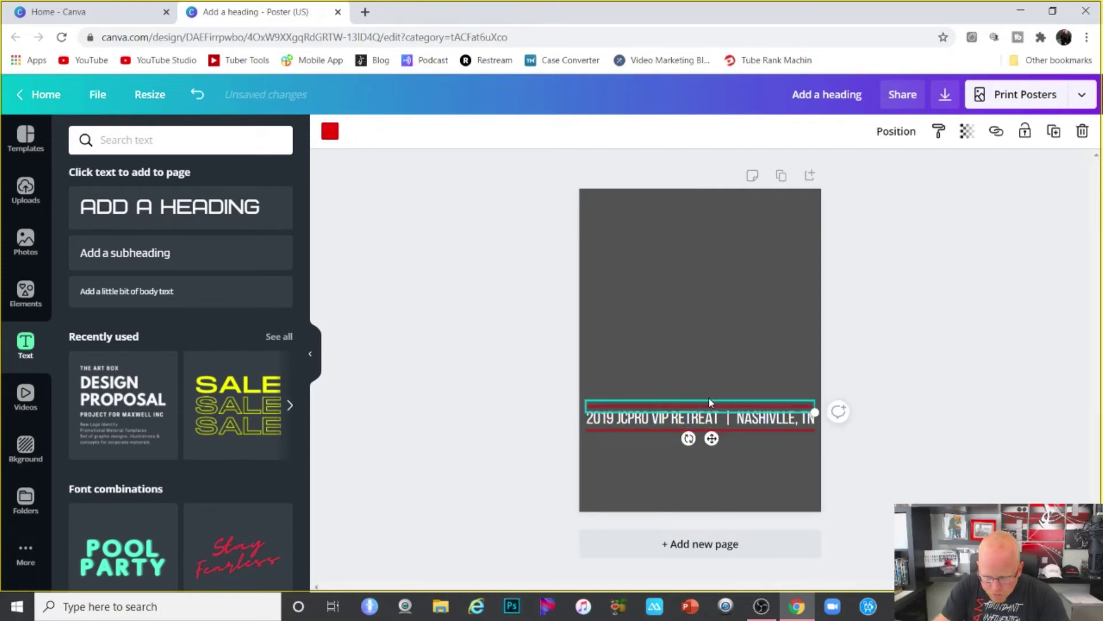
click(723, 420)
click(712, 358)
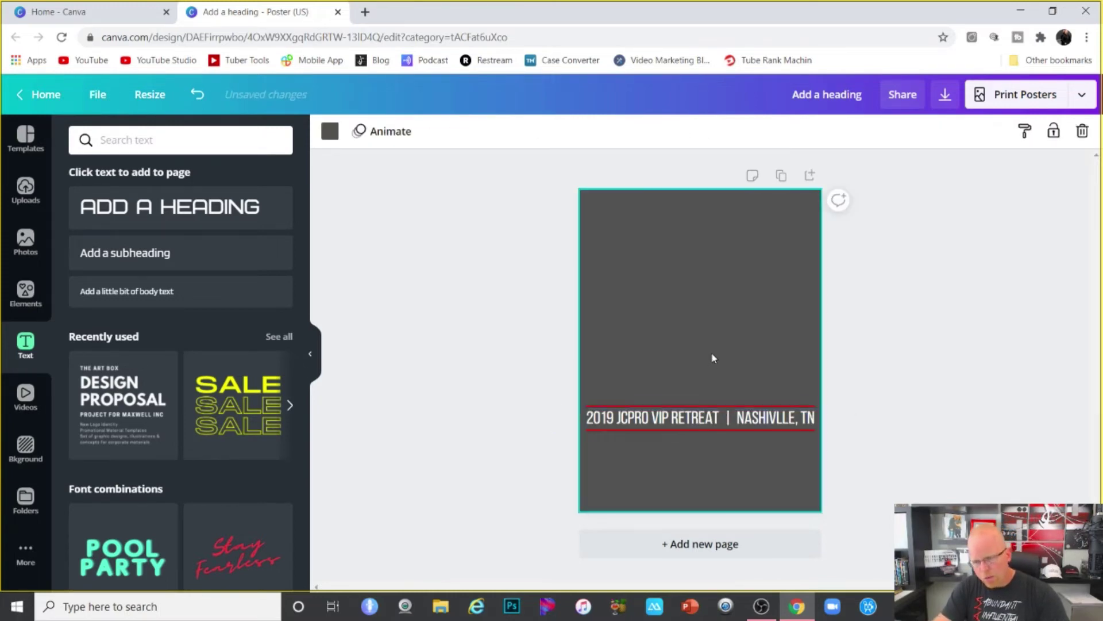
Add a new heading above the red lines and replace its text with "I AM"
click(145, 218)
double_click(662, 300)
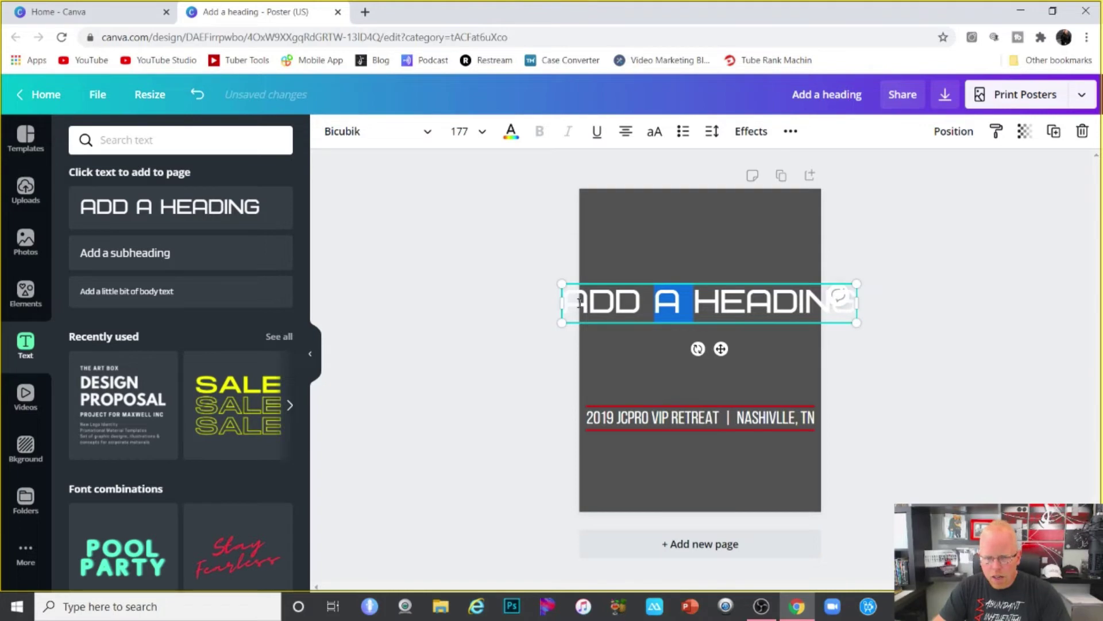
drag(582, 303, 859, 314)
text(I AM)
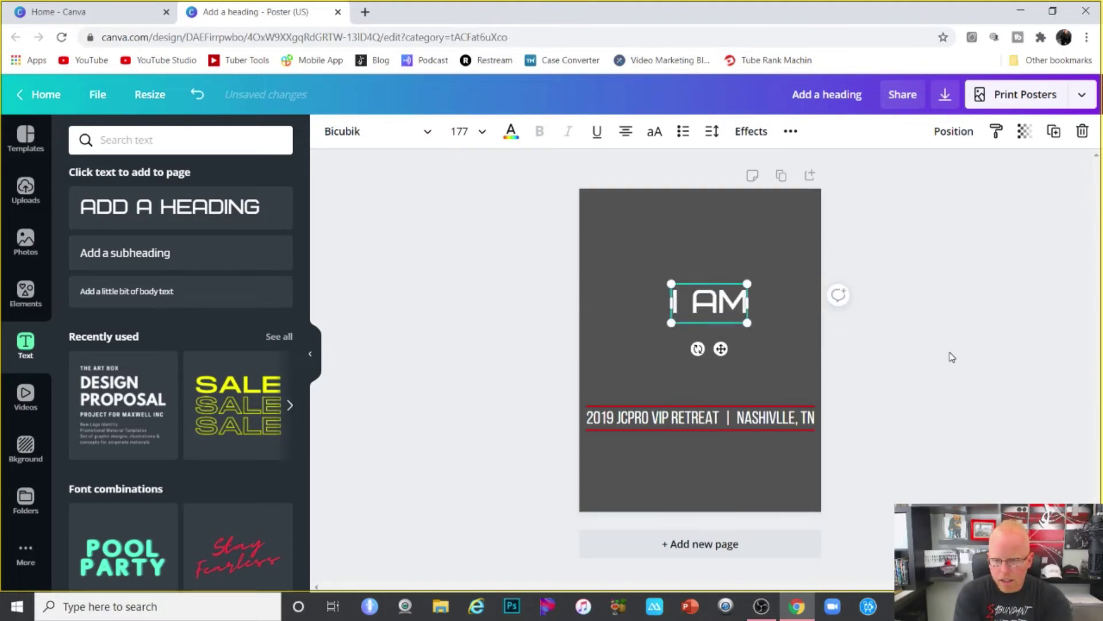
Change the font of the "I AM" heading to Monument
drag(746, 306, 628, 311)
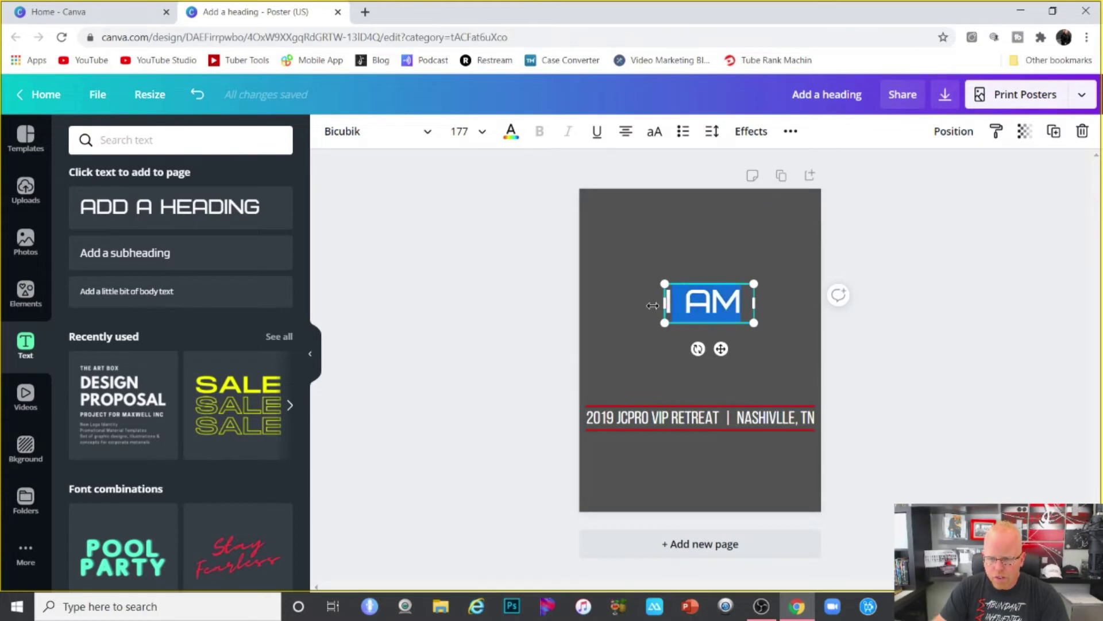
click(400, 141)
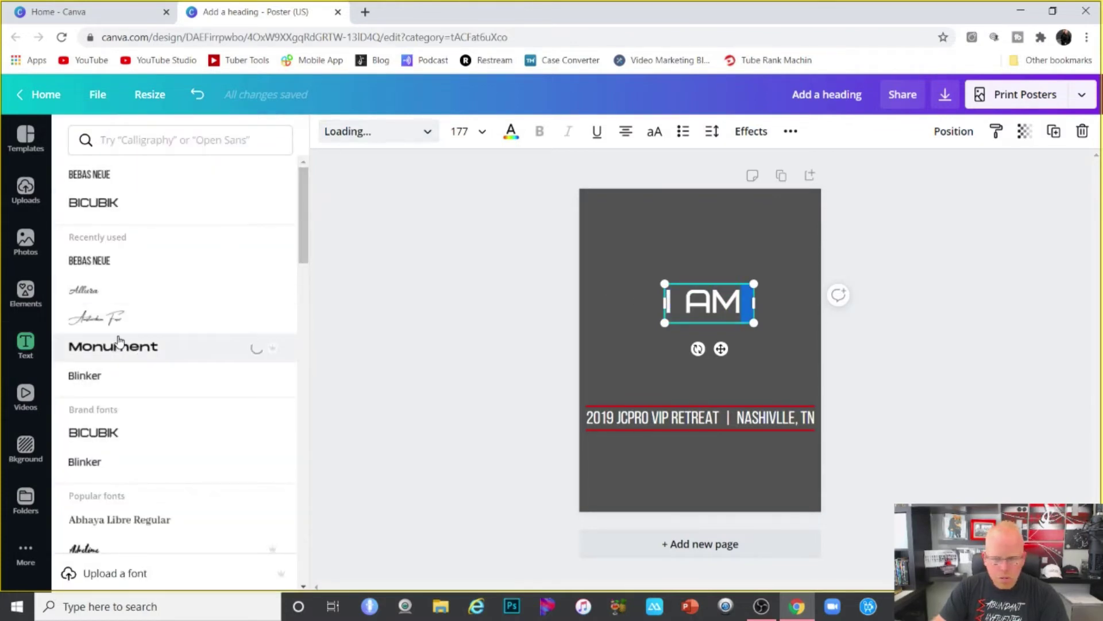
click(693, 312)
click(708, 271)
click(705, 308)
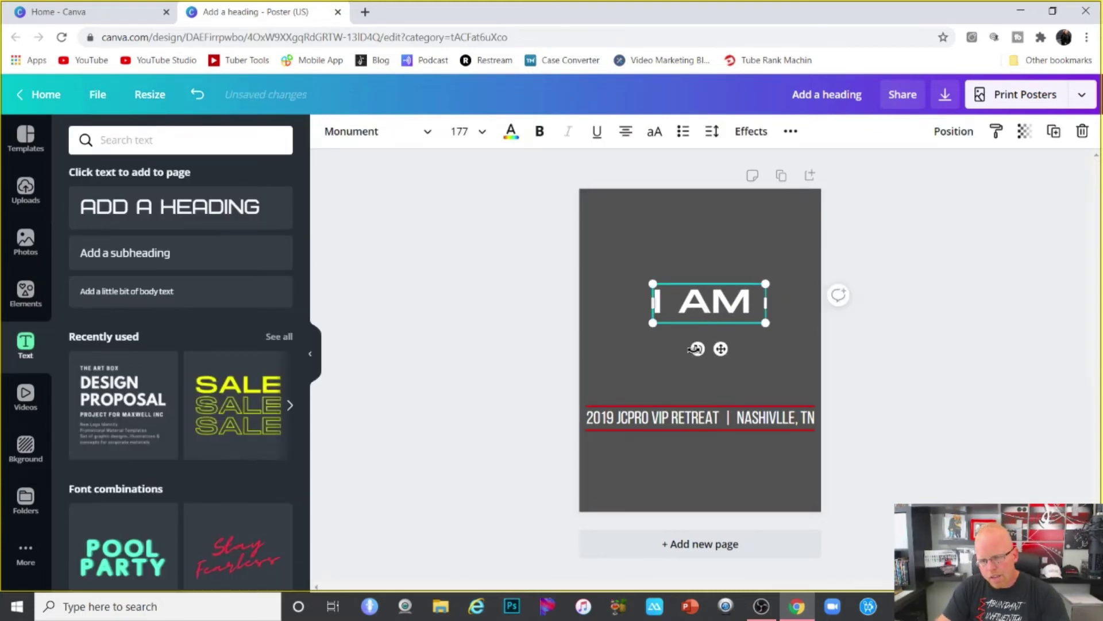
Rotate "I AM" to read vertically upward and place it at the page's left edge, standing on the upper red line
drag(713, 341, 678, 238)
click(718, 292)
click(658, 356)
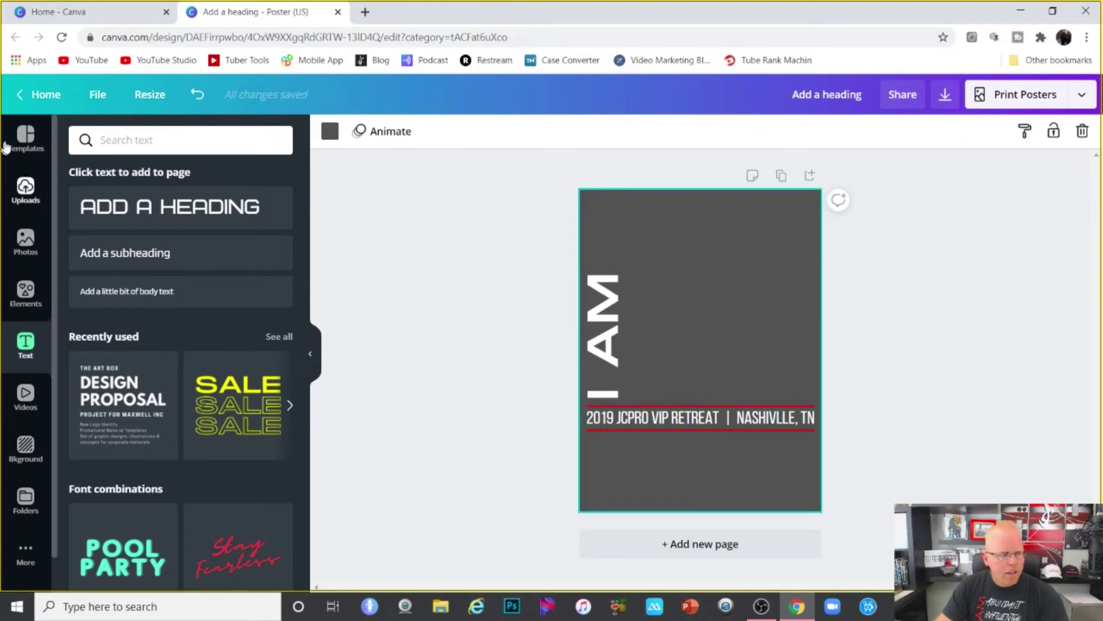
Add another heading, scale it to about size 107, and place it beside the upper part of "I AM"
click(143, 223)
click(706, 333)
click(701, 351)
drag(701, 350, 805, 342)
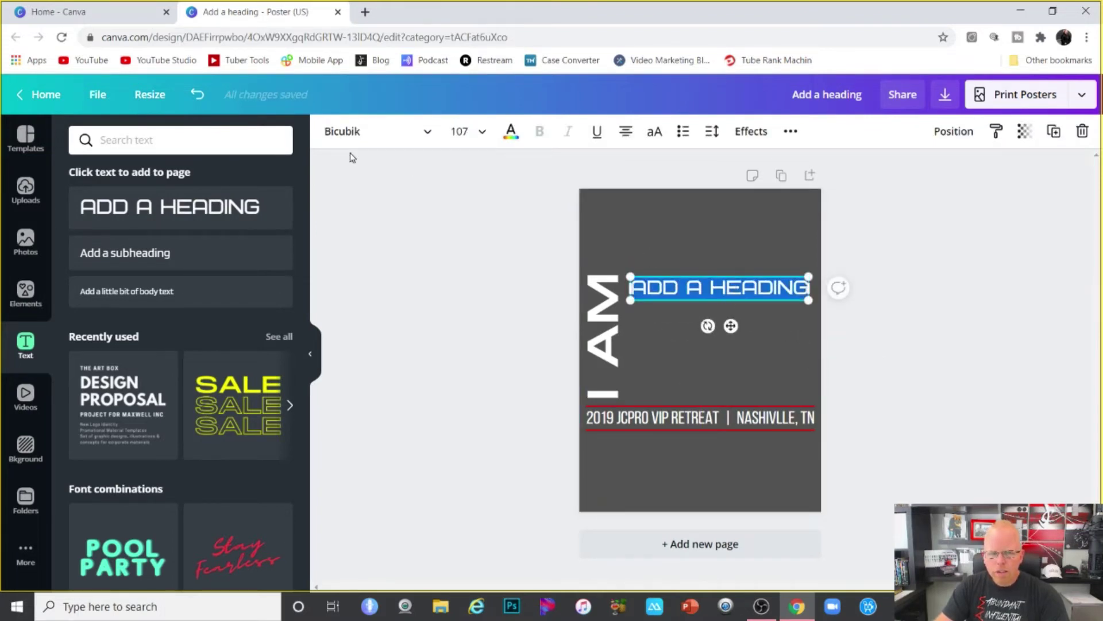
Search the fonts for "SCRIPT", apply Allura at size 200 to the new heading, and replace its text with "Abundant"
click(381, 131)
click(130, 138)
text(SCRIPT)
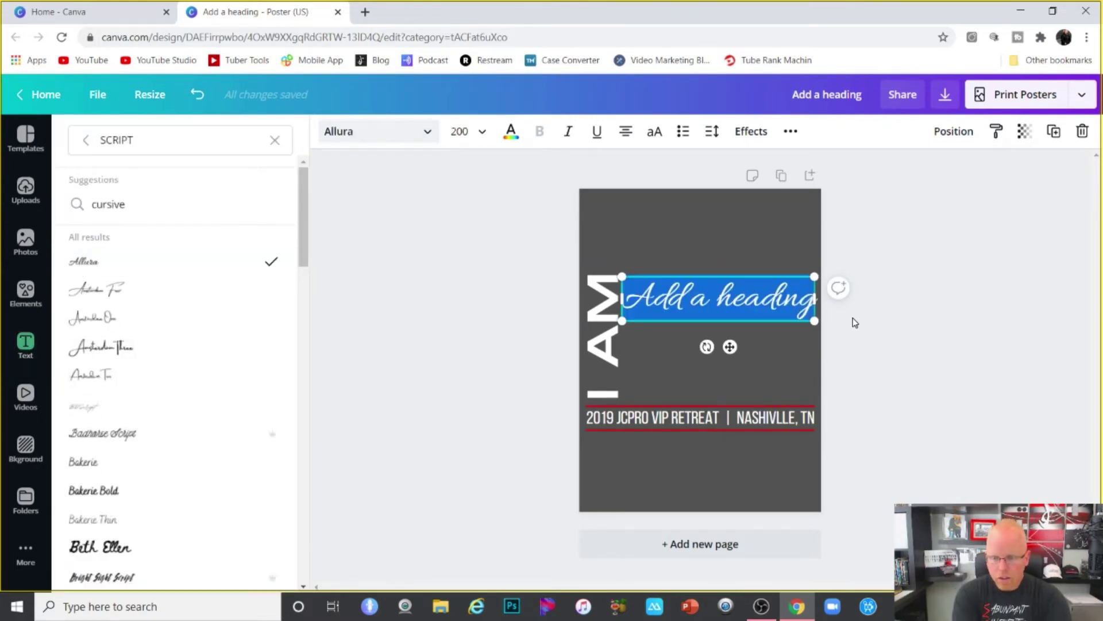
key(BackSpace)
key(BackSpace)
key(BackSpace)
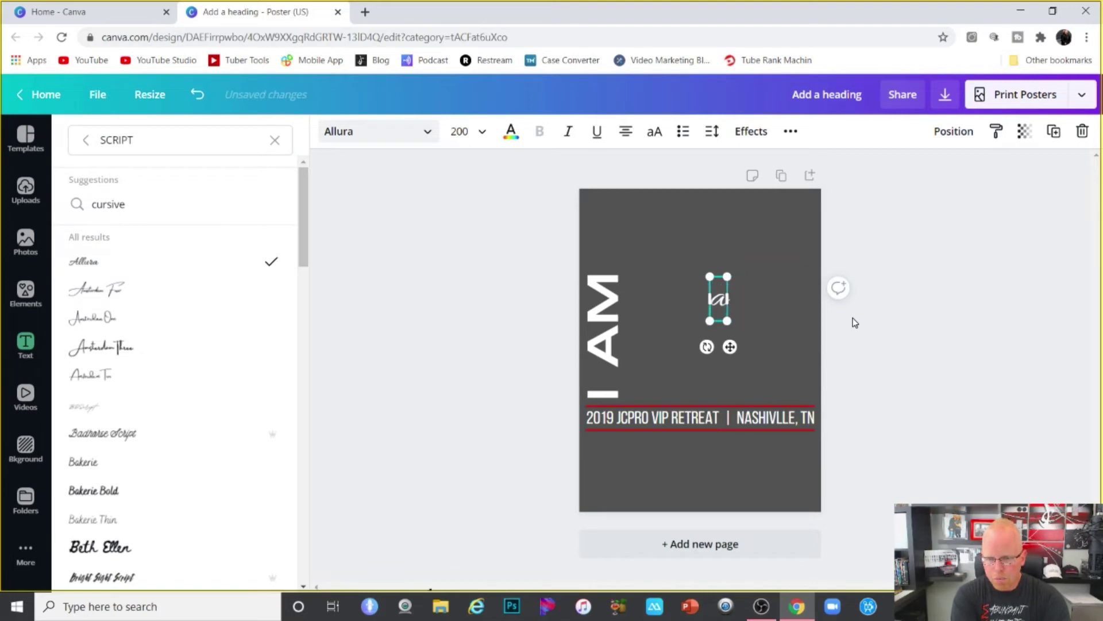
text(Abundant)
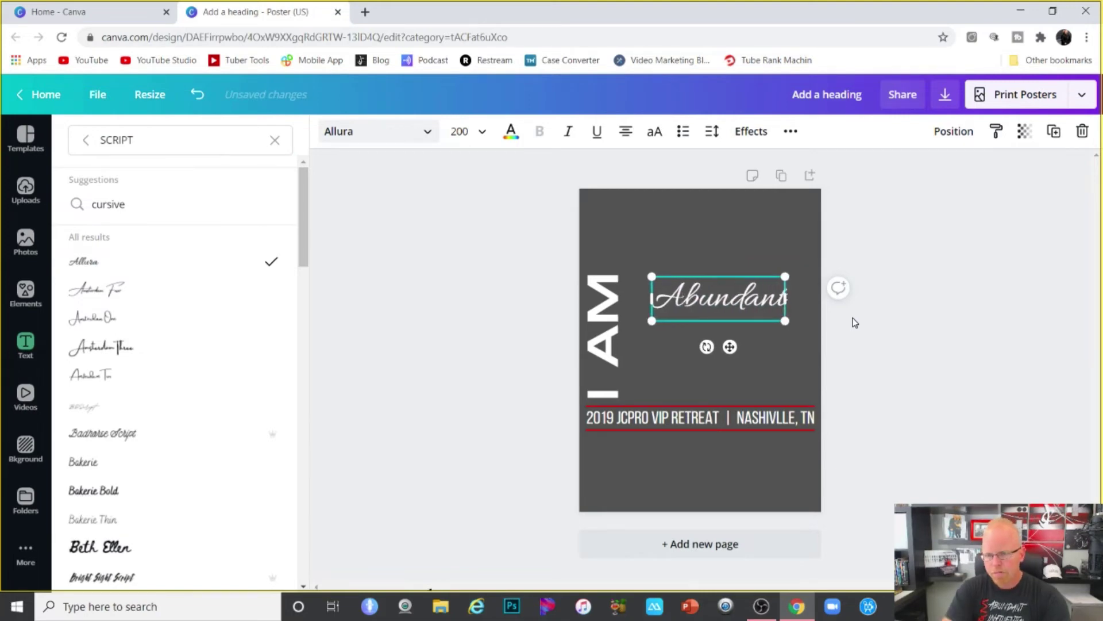
Enlarge "Abundant" to about size 255 and left-align its text
key(Escape)
drag(792, 297, 821, 297)
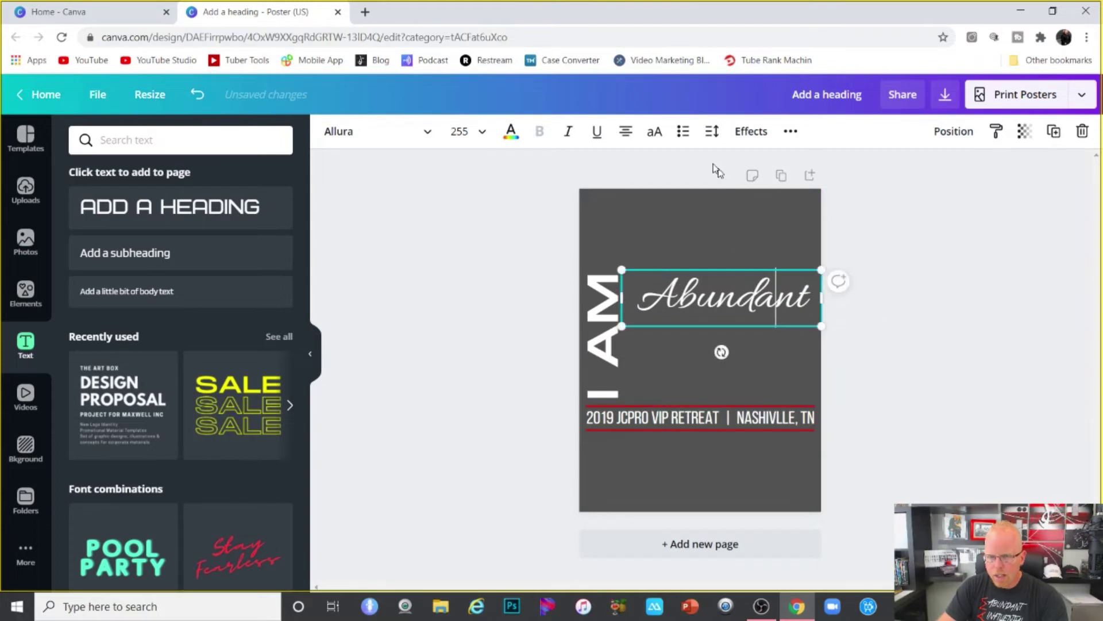
click(625, 131)
click(881, 351)
Duplicate "Abundant", place the copy directly below it, and change the copy's text to "Influential"
click(697, 297)
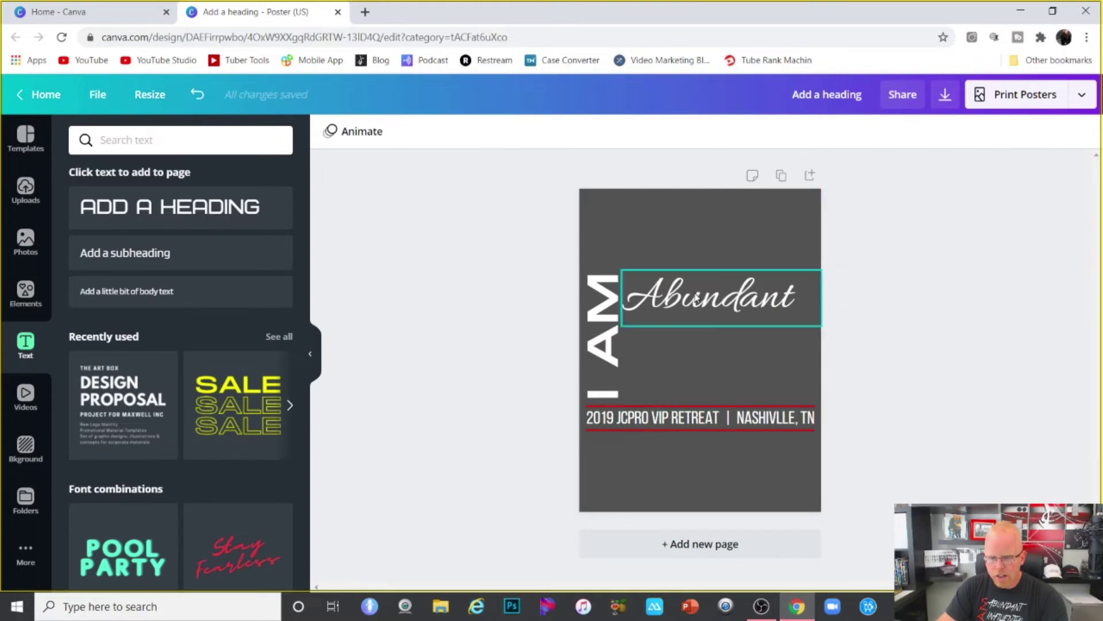
click(1054, 132)
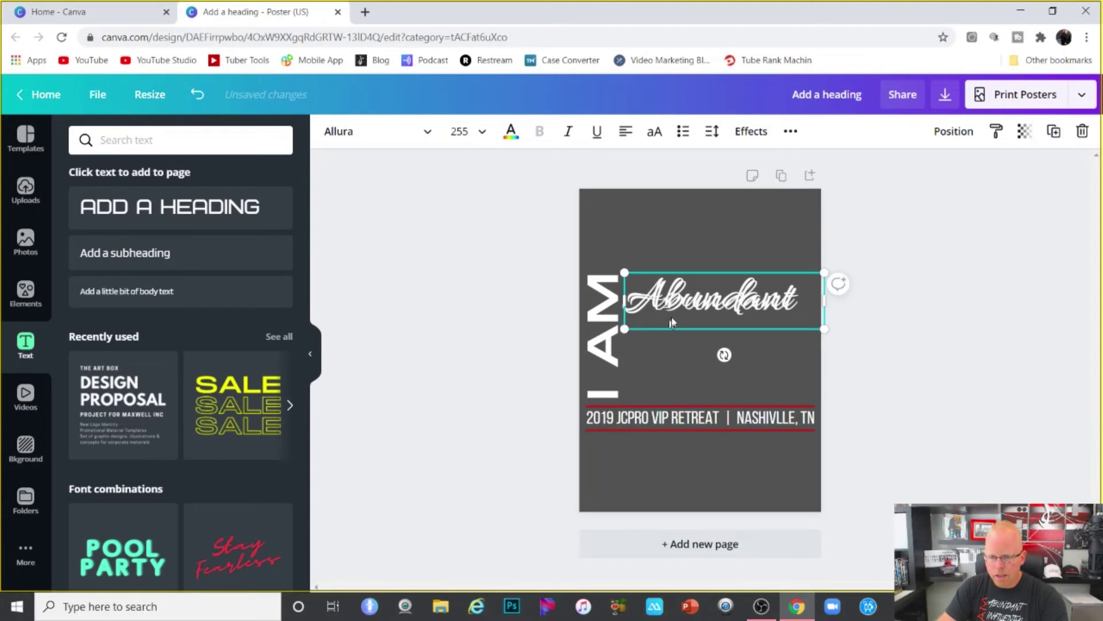
drag(684, 323, 683, 331)
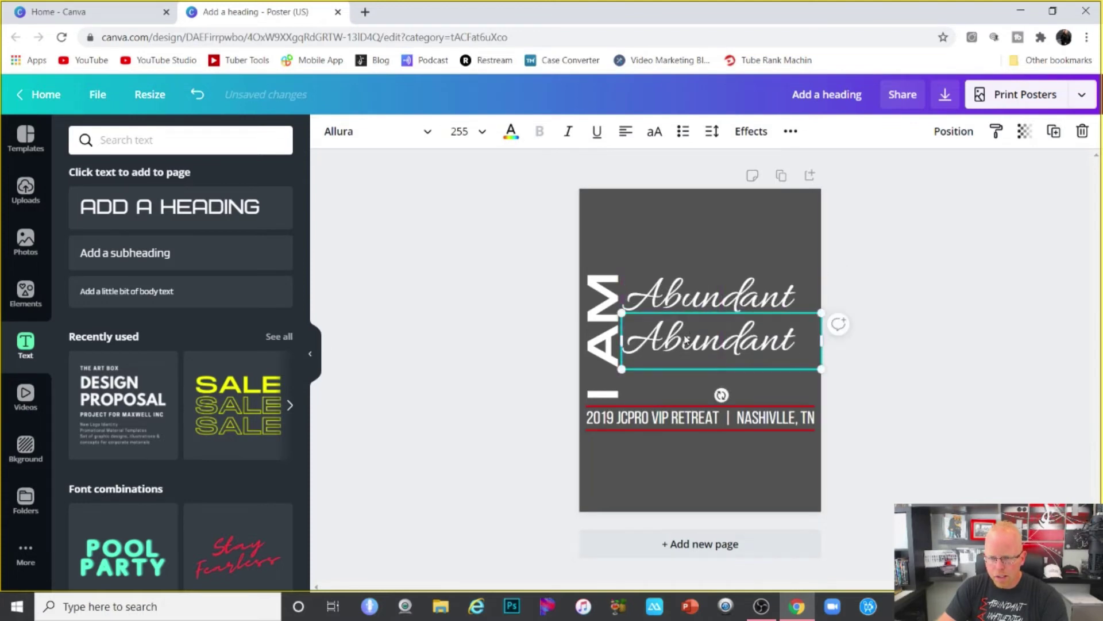
double_click(686, 335)
text(In)
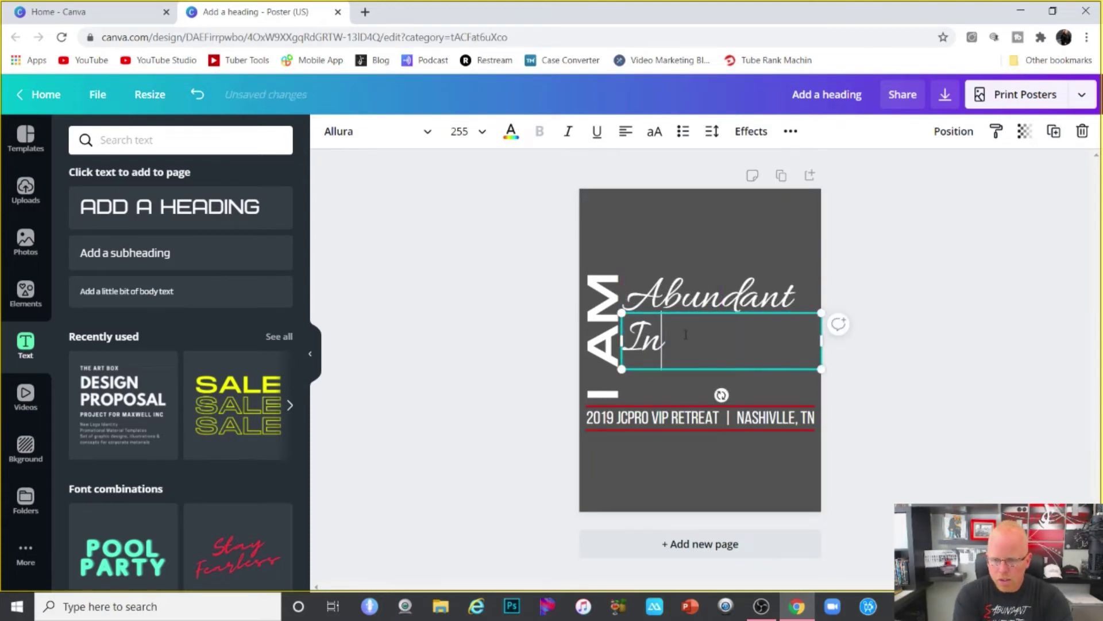
text(fluential)
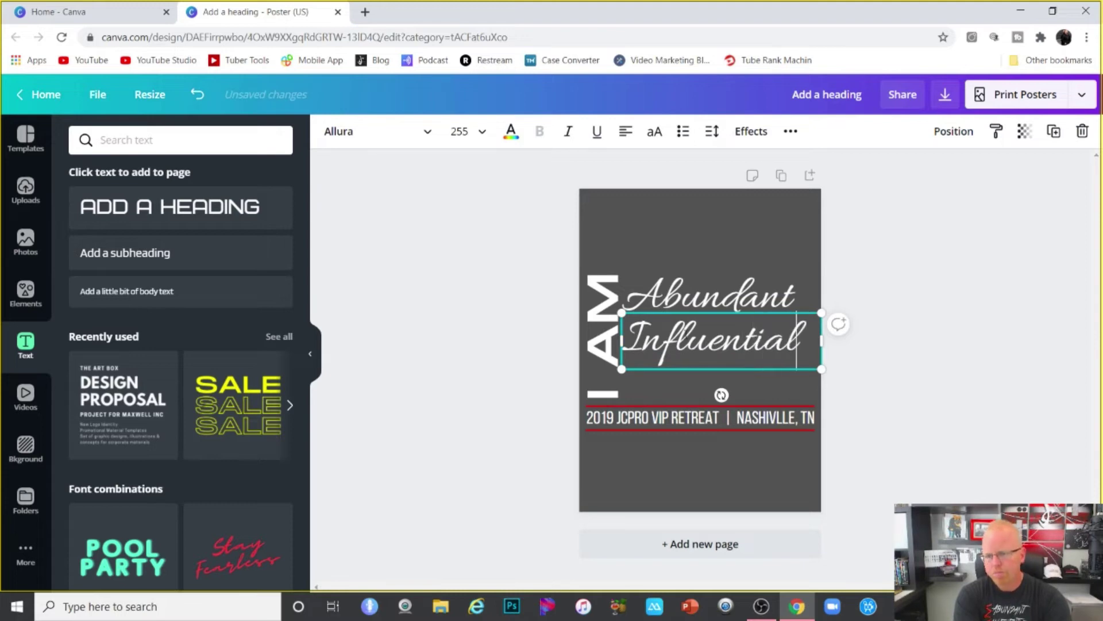
Place a copy of "Influential" directly below it and change the copy's text to "Unstoppable"
drag(706, 343, 704, 381)
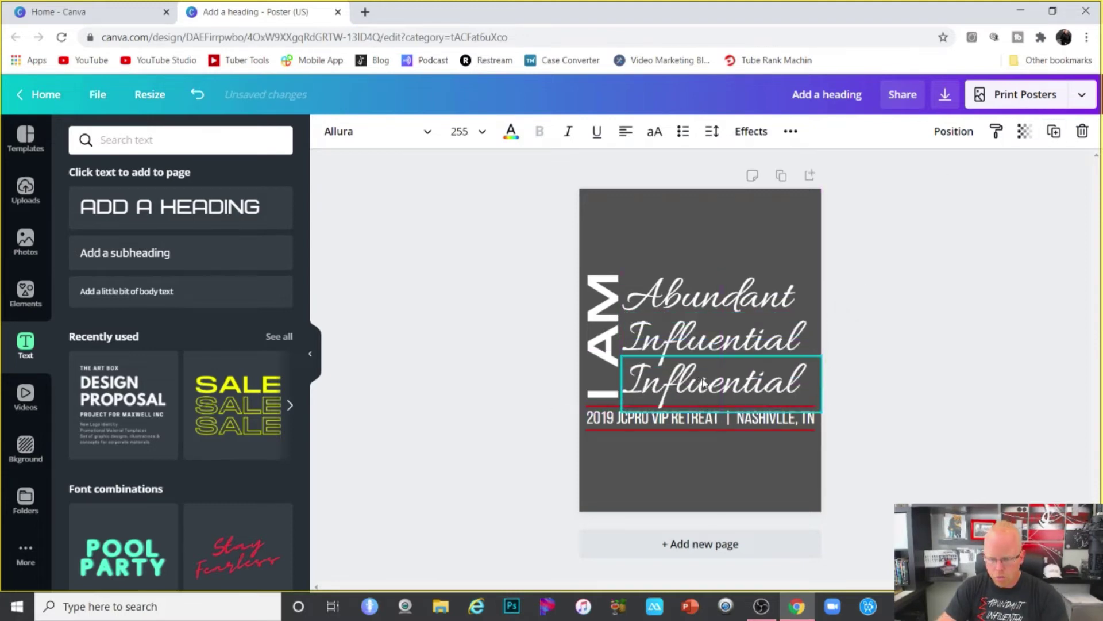
double_click(704, 379)
text(Unstoppable)
click(857, 425)
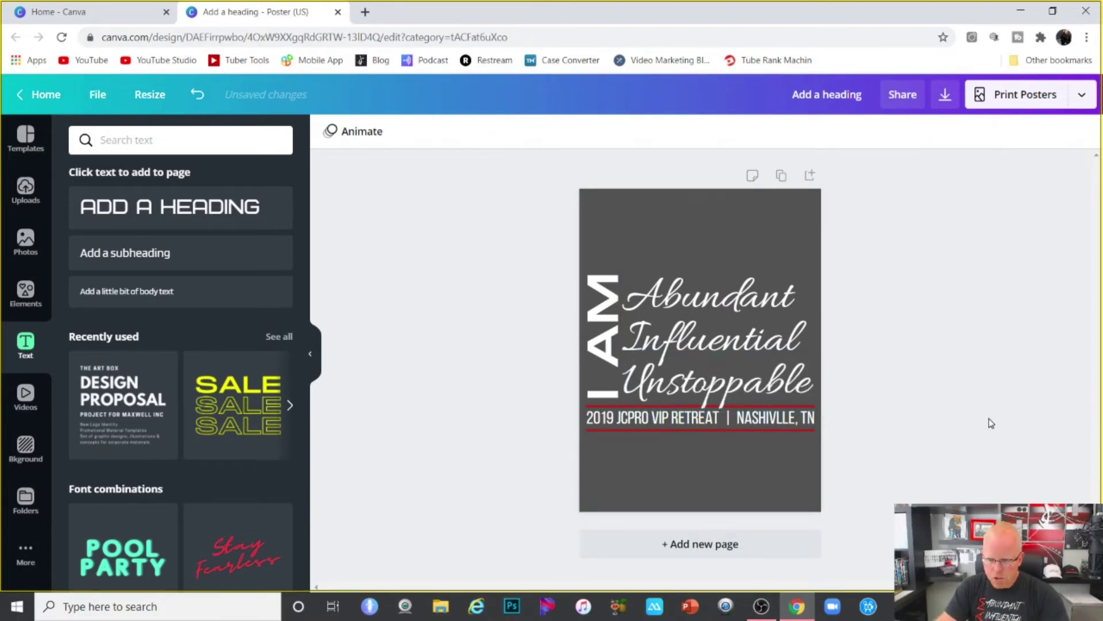
Move "Unstoppable", "Influential" and "Abundant" slightly upward to clear the red line while keeping their spacing even
click(706, 386)
drag(707, 385, 711, 331)
click(716, 338)
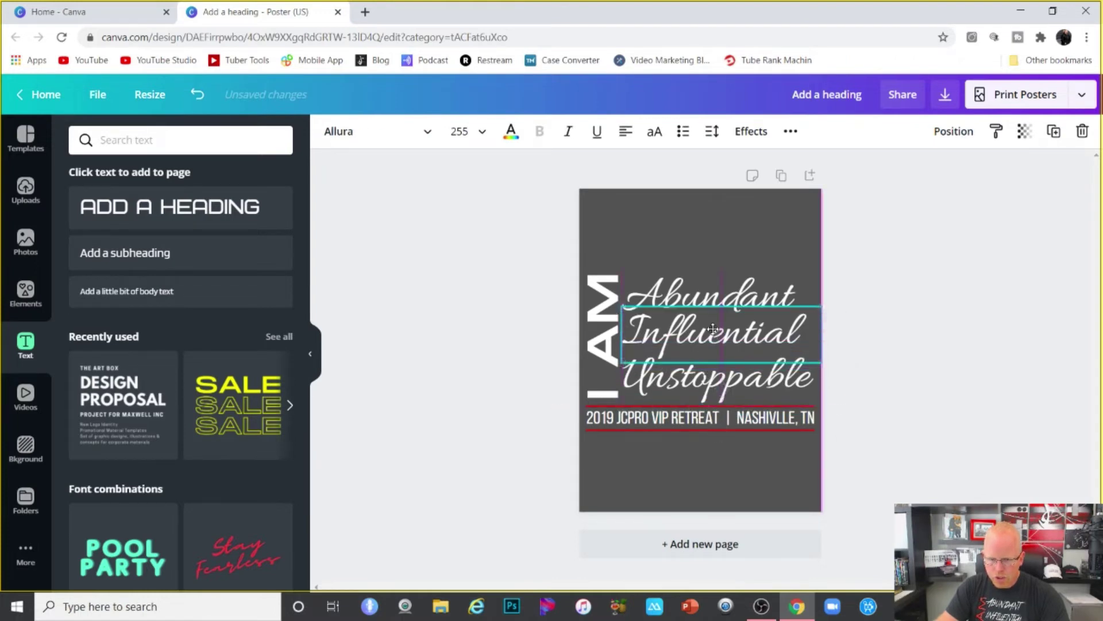
click(911, 339)
click(740, 297)
drag(739, 296, 738, 285)
click(423, 305)
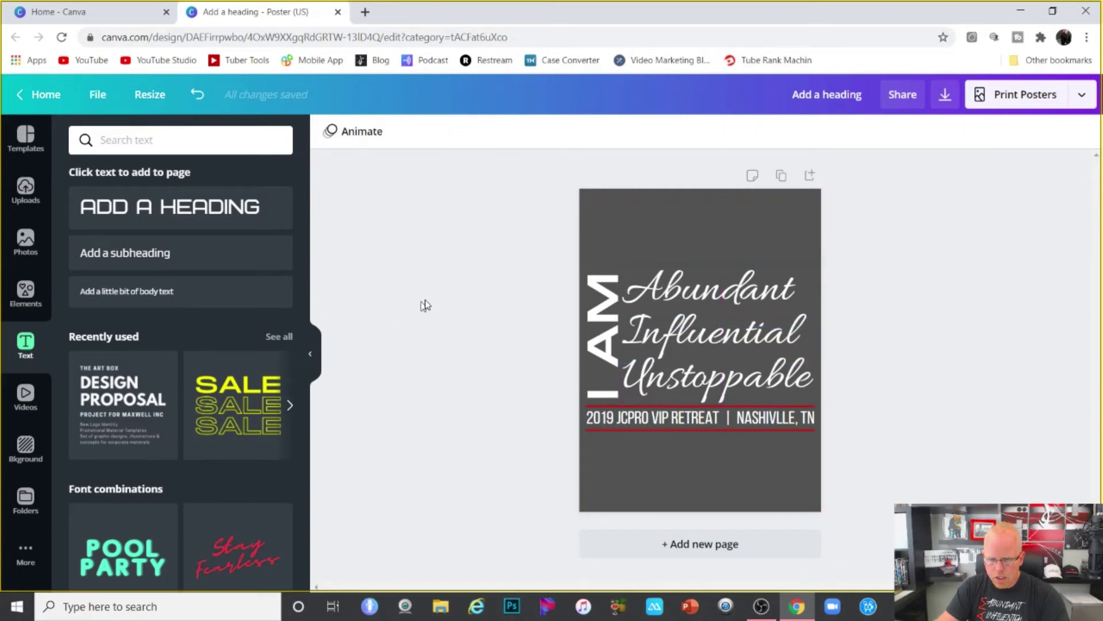
Enlarge the vertical "I AM" to about size 239 to match the height of the three script words
click(596, 293)
drag(633, 249, 644, 249)
click(464, 371)
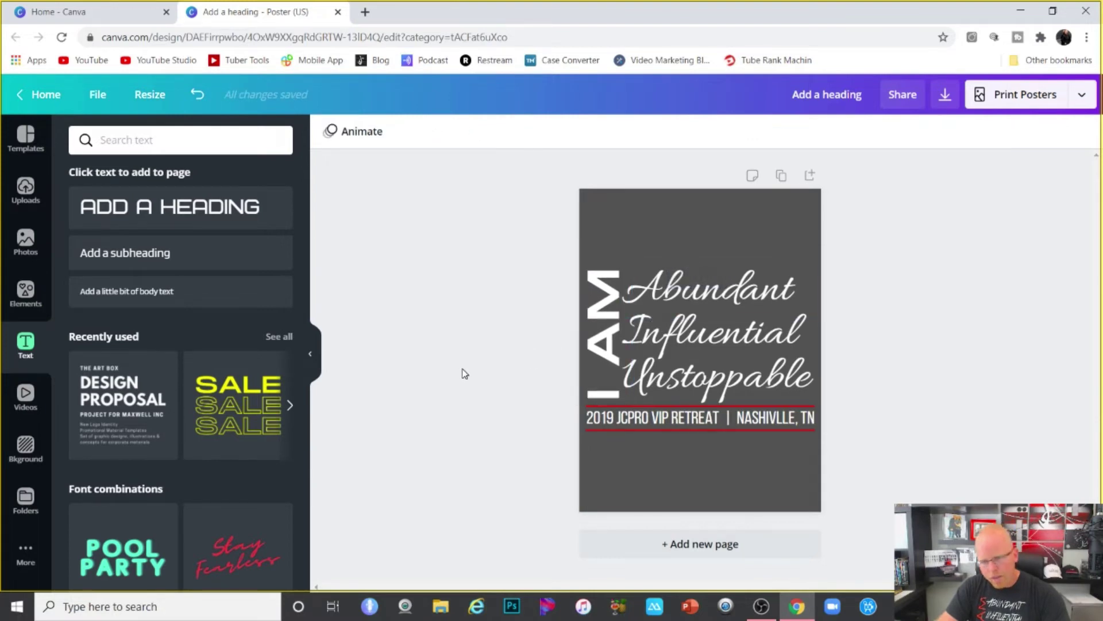
Color the "I AM" text with the palette's red
click(606, 333)
double_click(606, 333)
click(511, 131)
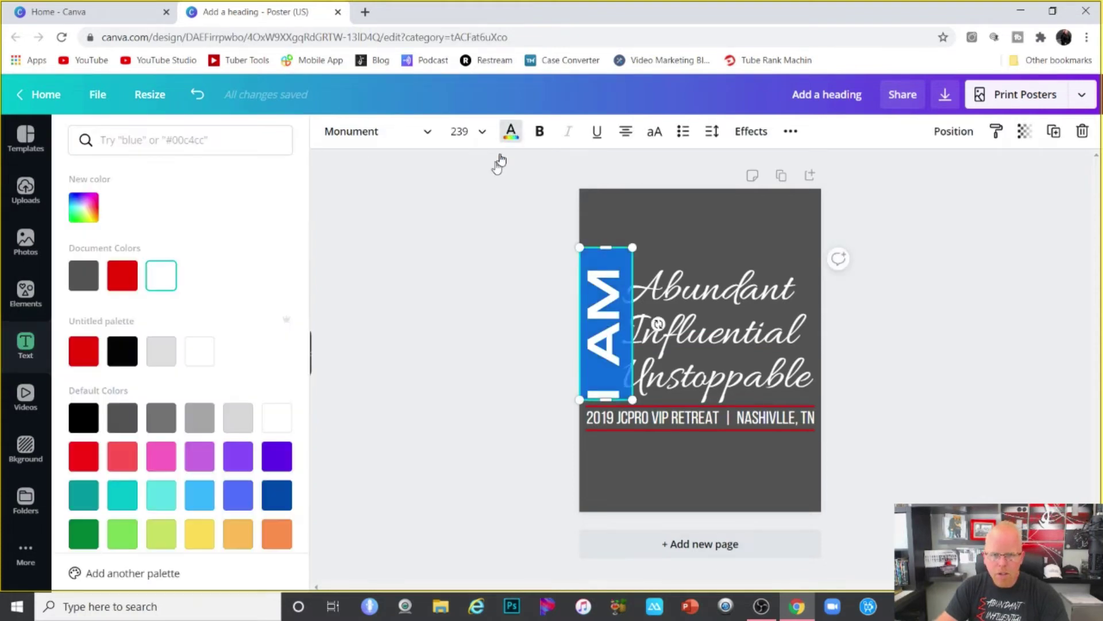
click(83, 351)
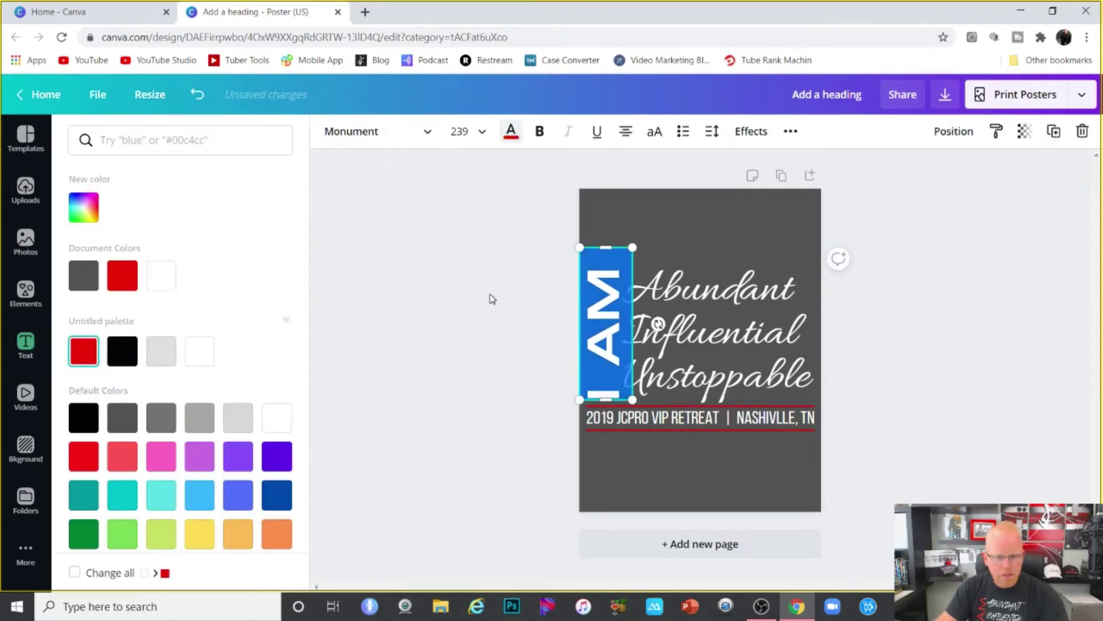
key(Escape)
Color only the vertical divider between "RETREAT" and "NASHIVLLE" in the document's red
click(702, 422)
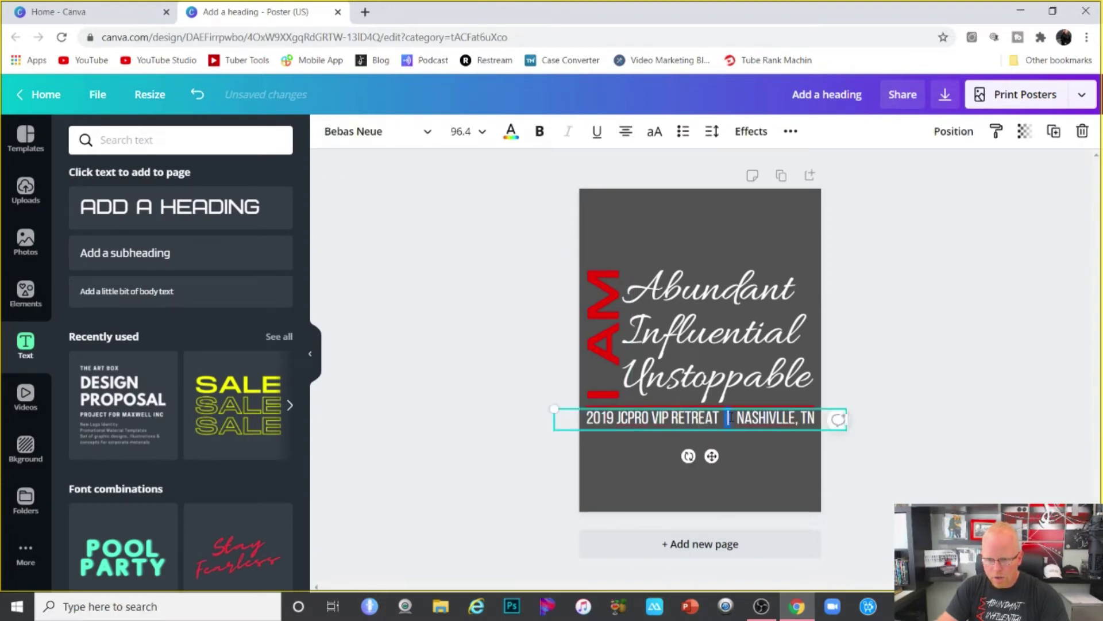
click(511, 131)
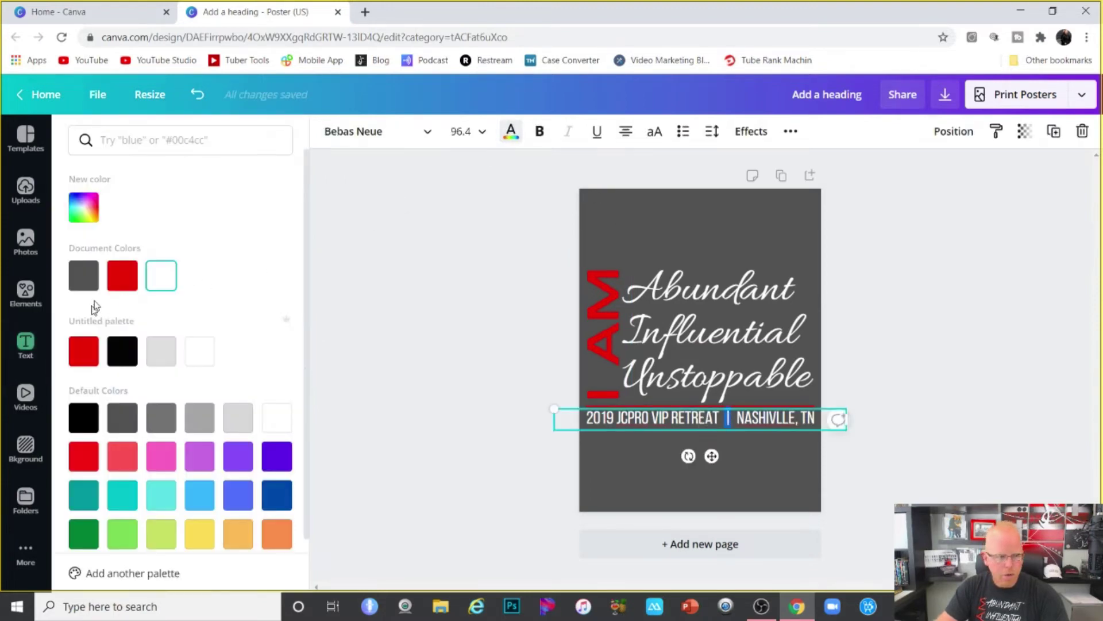
click(123, 281)
key(Escape)
click(432, 321)
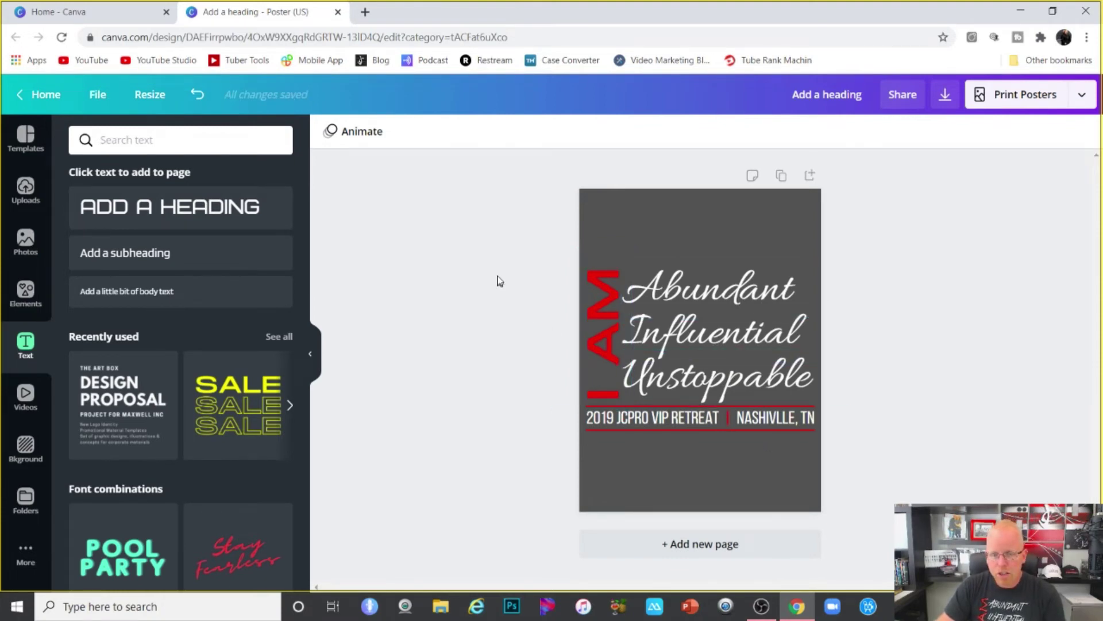
Select all the text and red lines together and move them into the page's upper part, keeping them horizontally centered
drag(466, 211, 946, 473)
drag(691, 369, 690, 329)
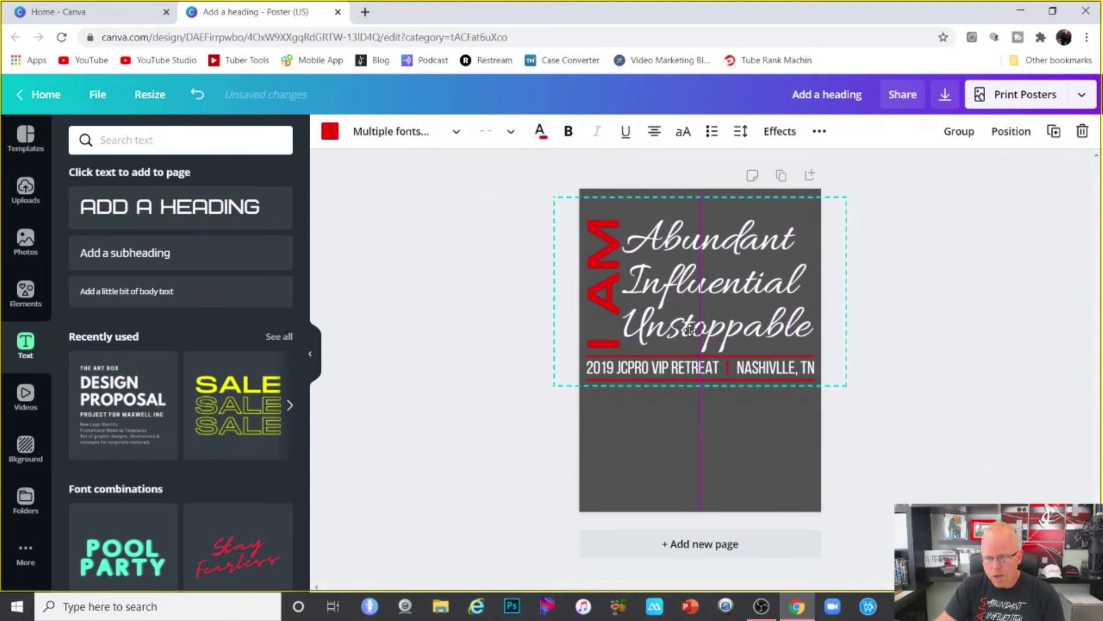
Drop the selected artwork horizontally centered in the page's upper part and title the design "inner circle tshirt"
drag(690, 329, 690, 329)
click(492, 361)
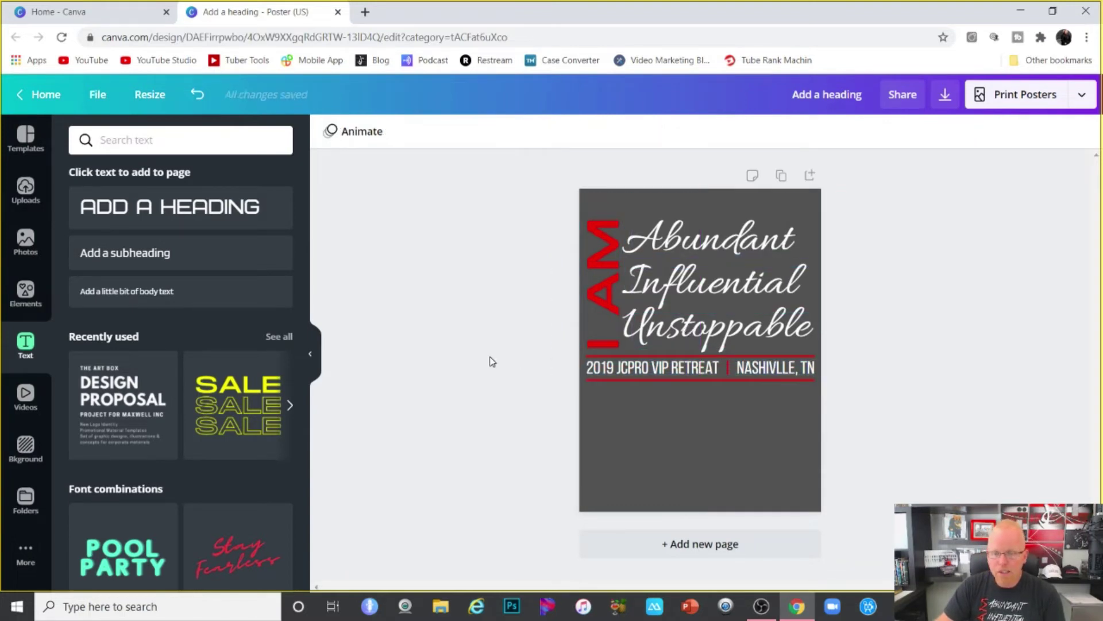
click(824, 96)
text(inner circle)
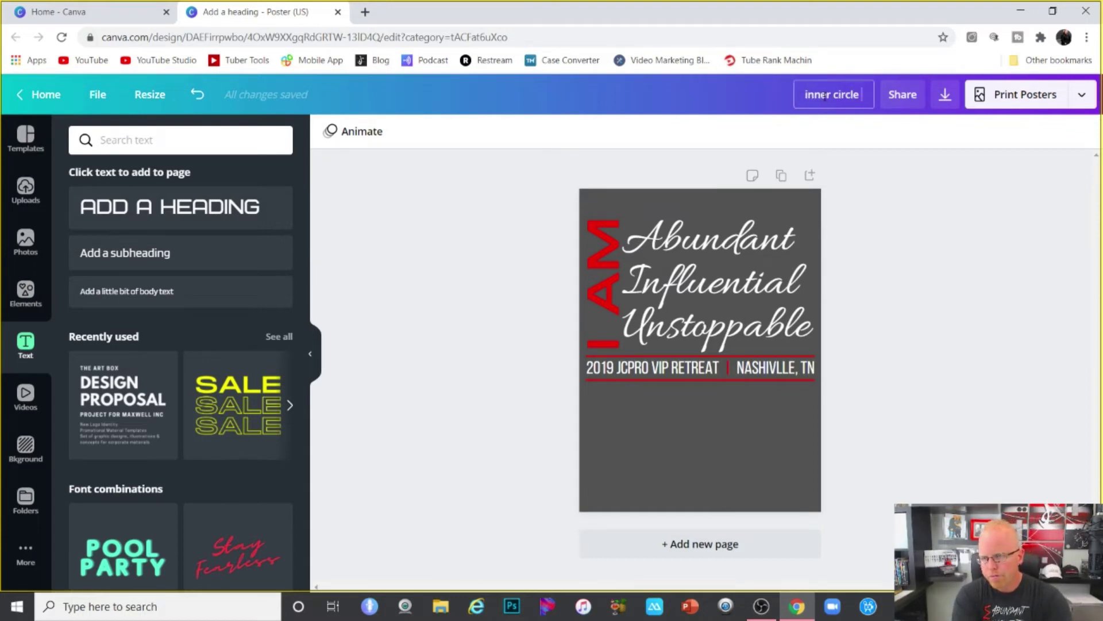
text( tshirt)
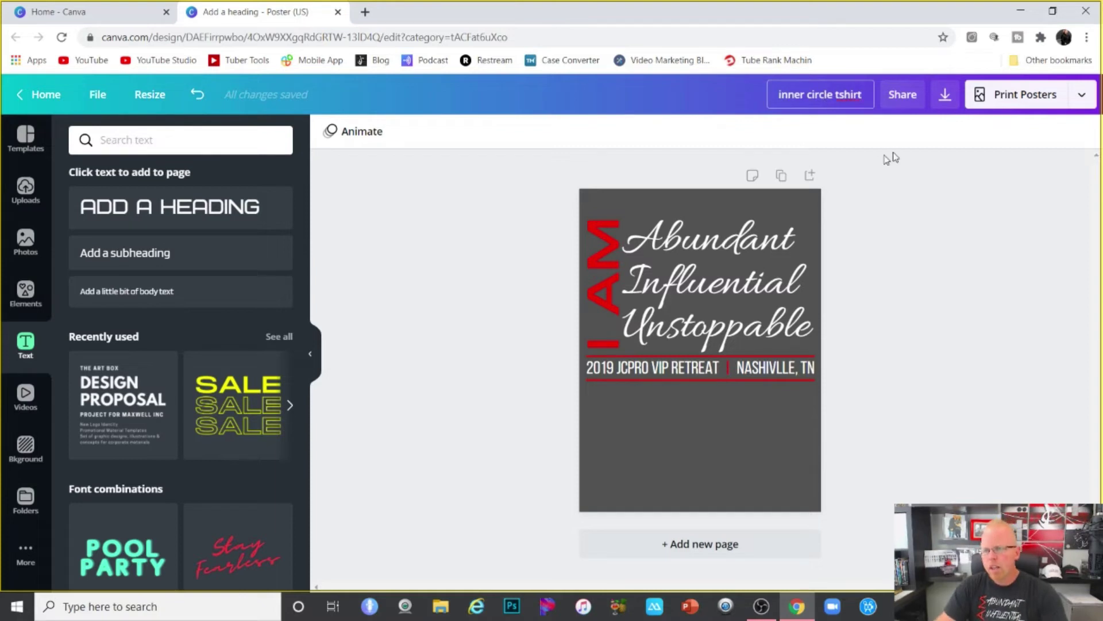
Set up the design's download as a PNG with a transparent background
click(944, 95)
click(917, 211)
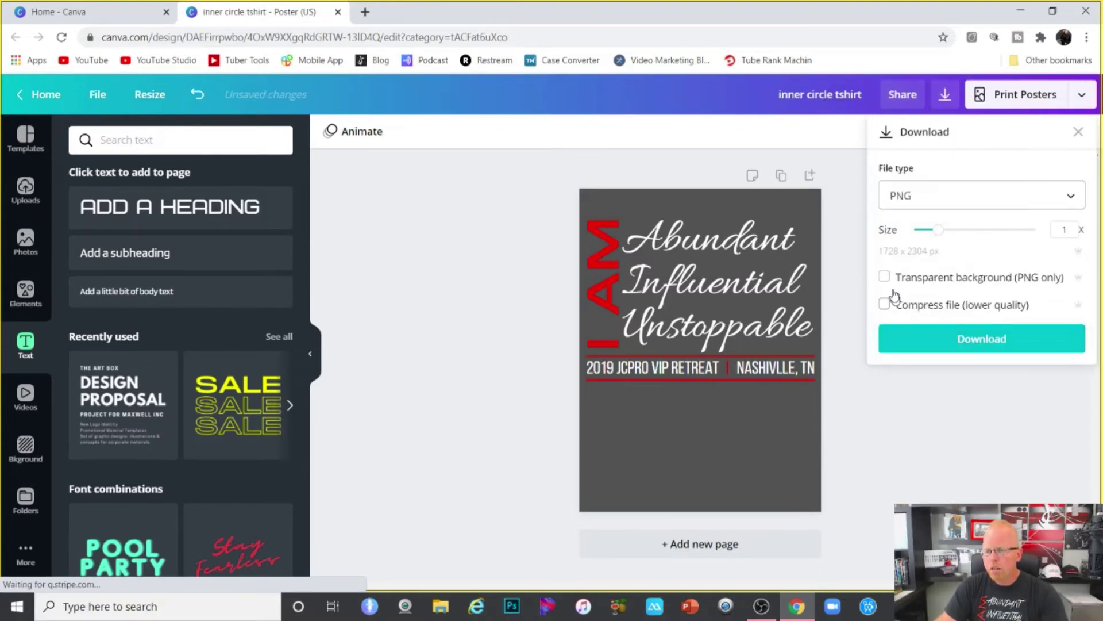
click(883, 277)
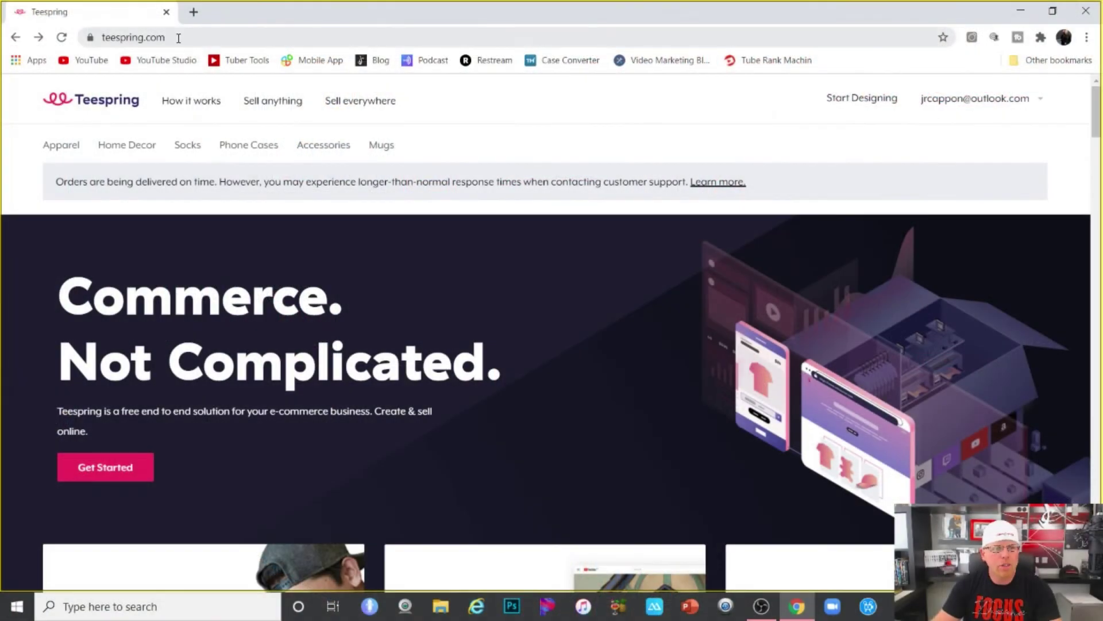
On the Teespring site, open the How it works page and review the steps from creating a product to collecting profits
click(179, 38)
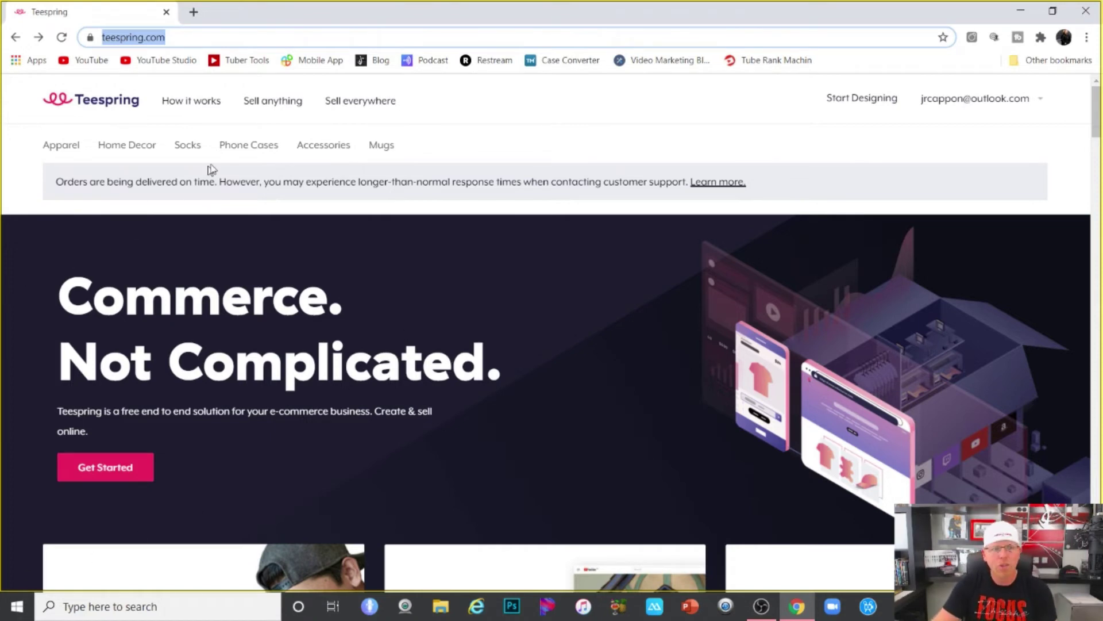
click(191, 107)
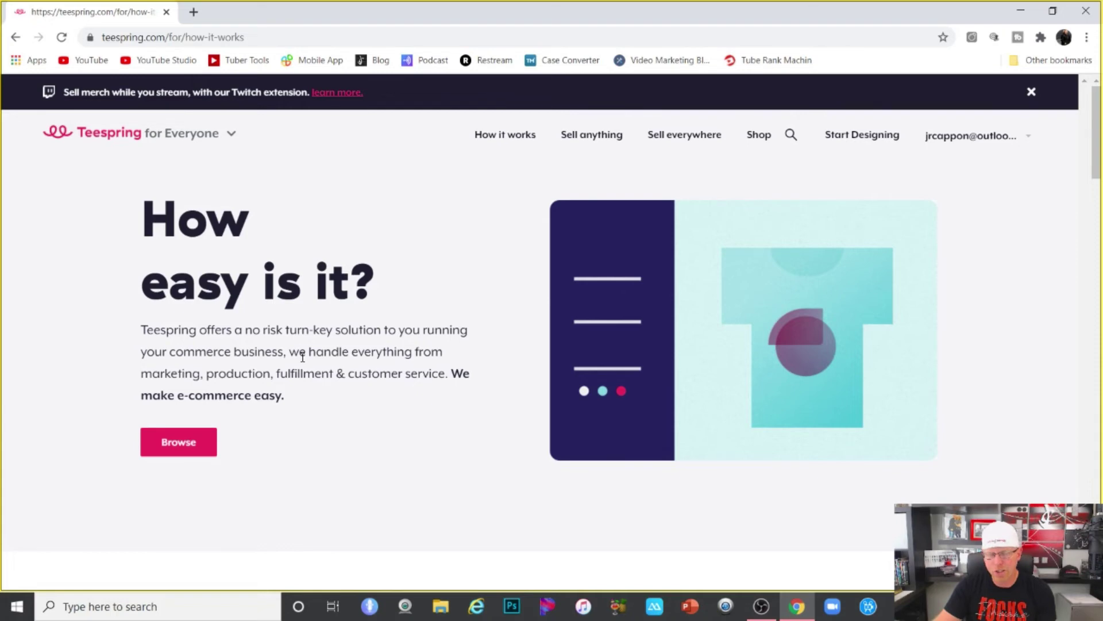
scroll(302, 356, down, 5)
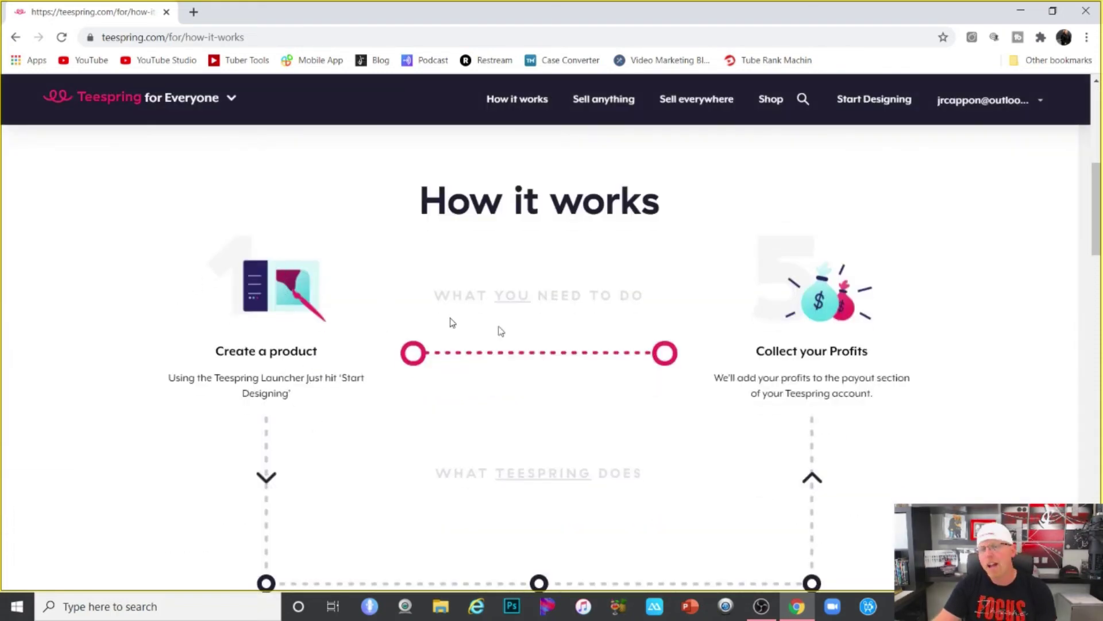
scroll(805, 325, down, 5)
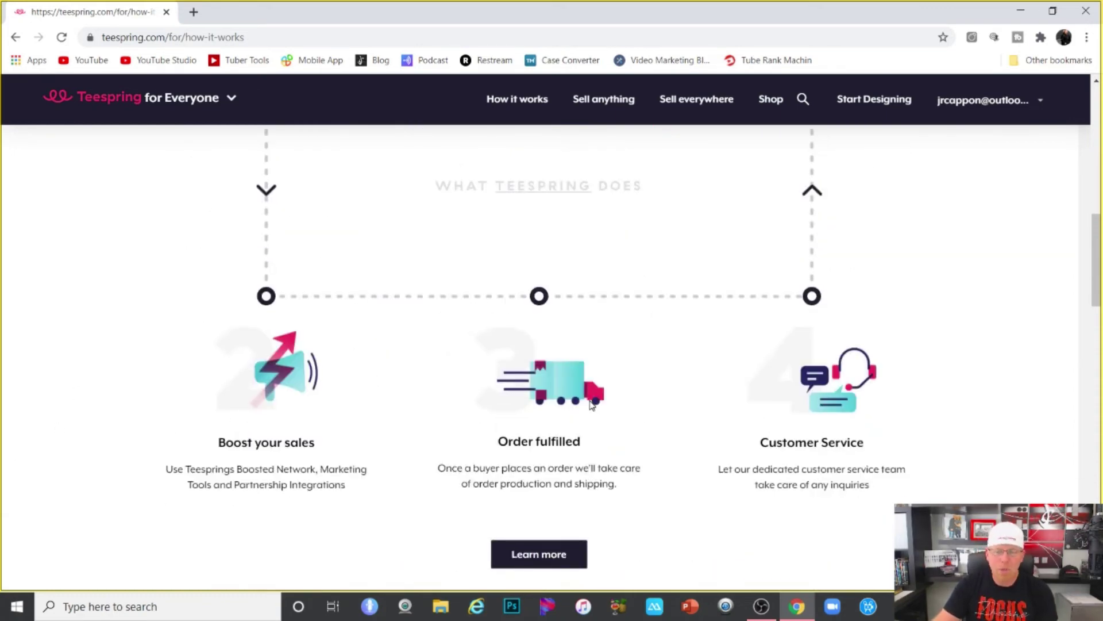
scroll(827, 463, up, 5)
scroll(826, 463, down, 3)
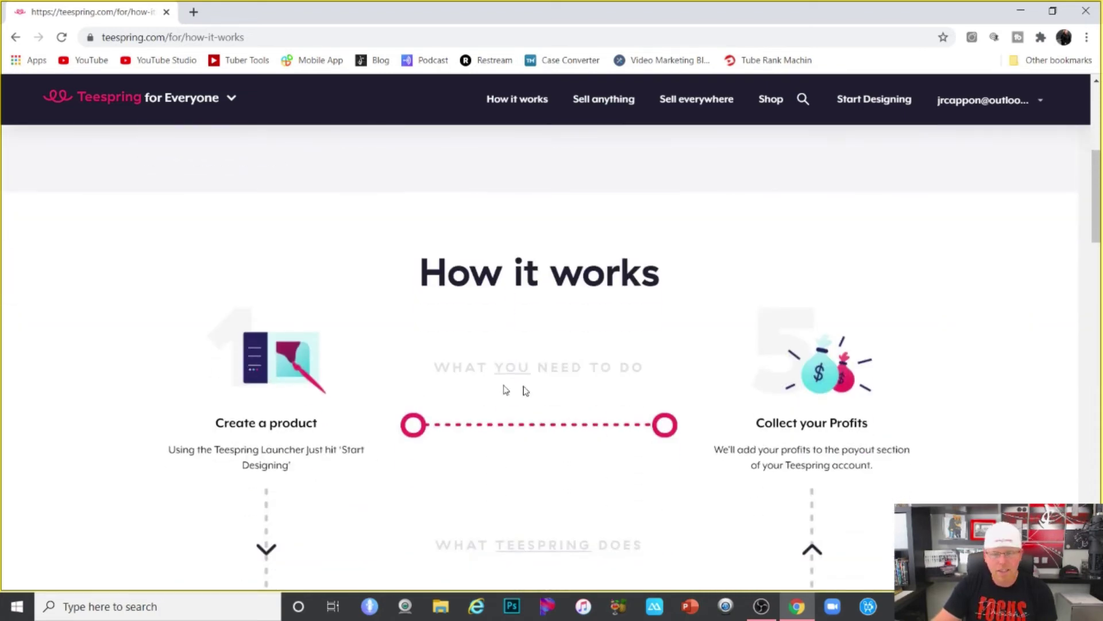
scroll(810, 381, up, 3)
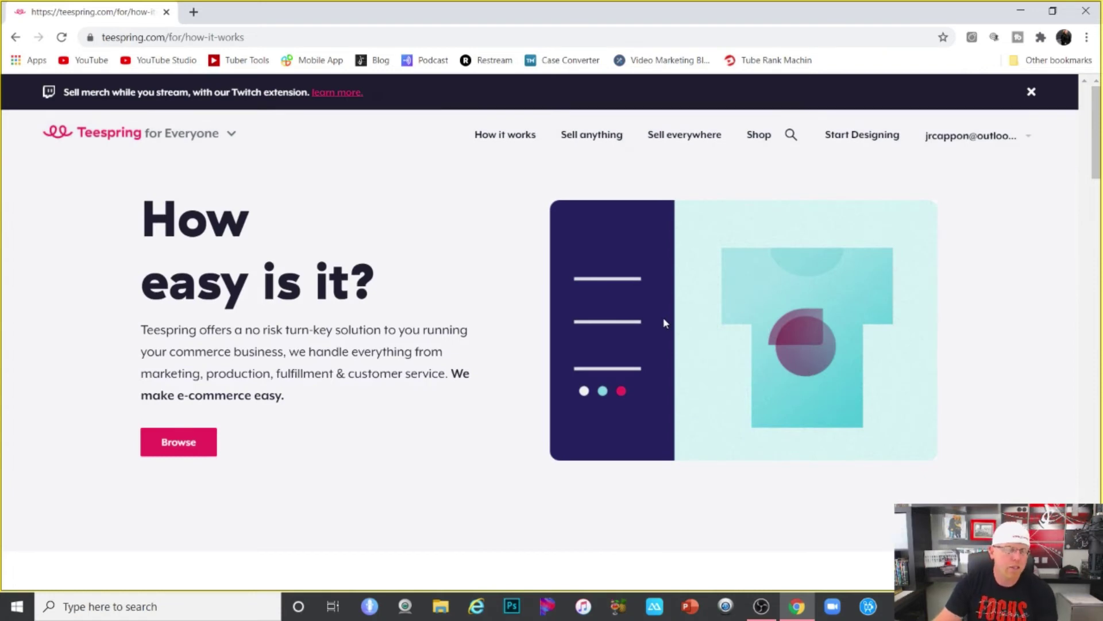
Start a new Teespring design and browse the product catalog through the Home, Accessories and Apparel categories
click(862, 134)
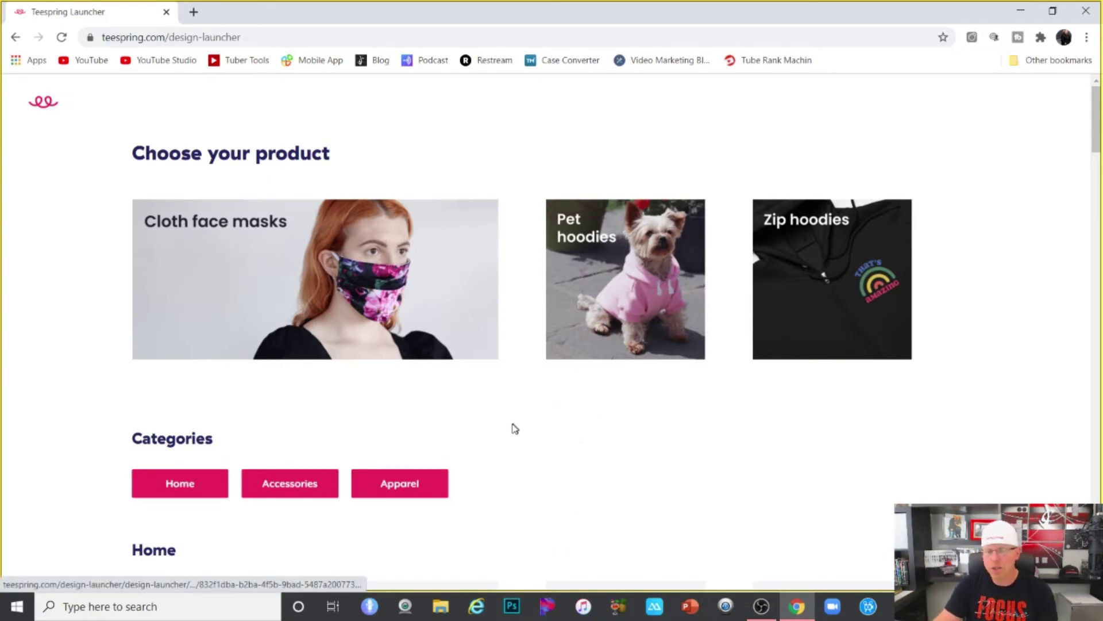
scroll(544, 418, down, 7)
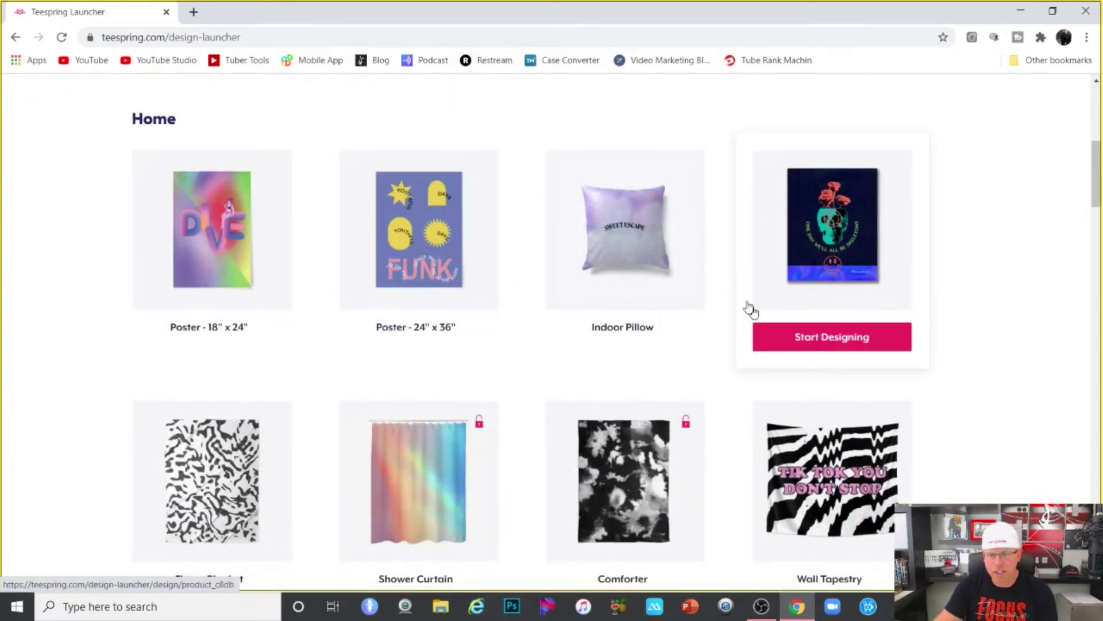
scroll(746, 308, down, 8)
scroll(584, 461, down, 2)
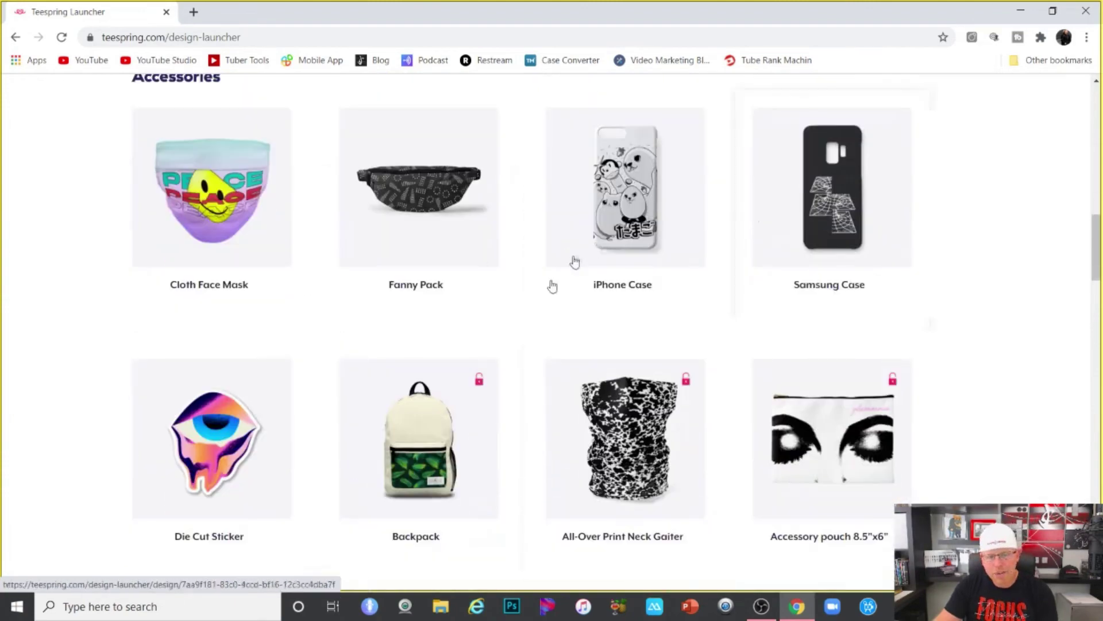
scroll(766, 394, down, 6)
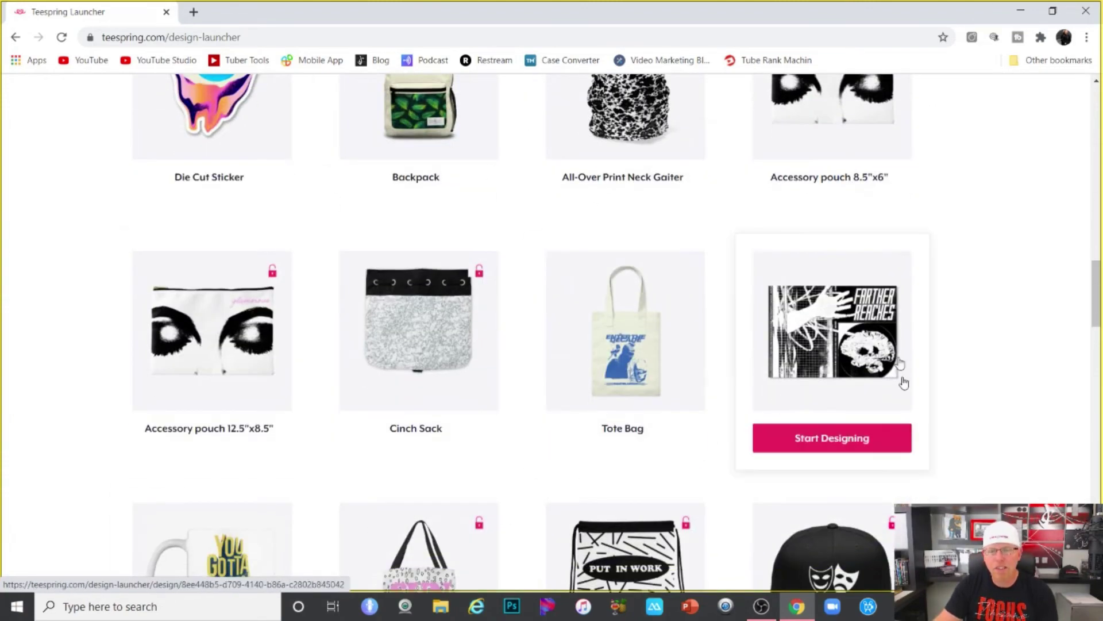
scroll(500, 520, down, 4)
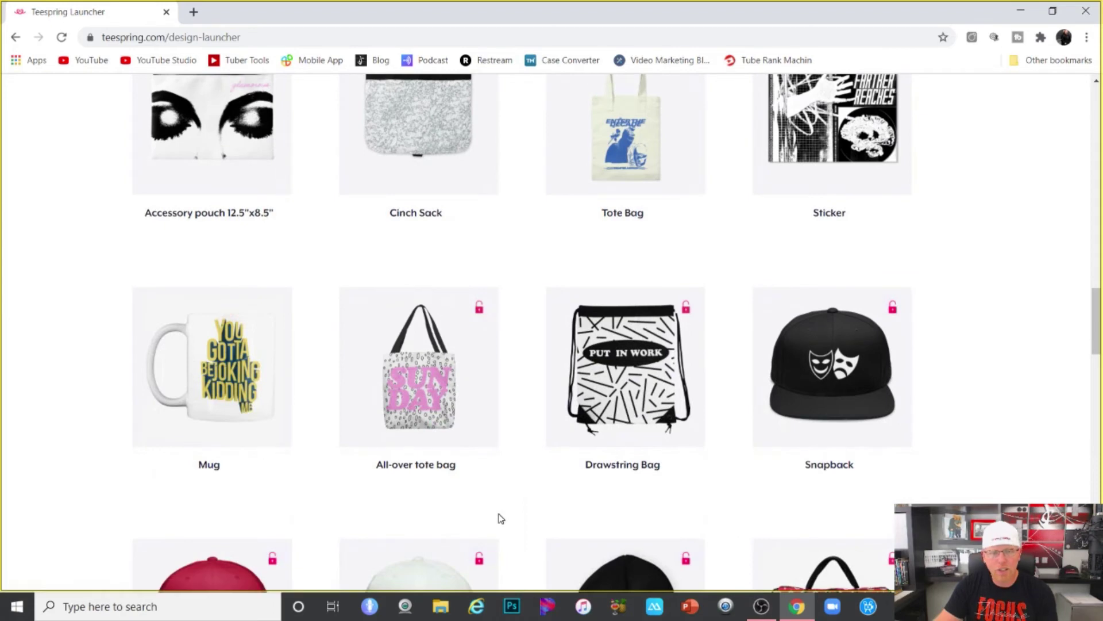
scroll(500, 519, down, 4)
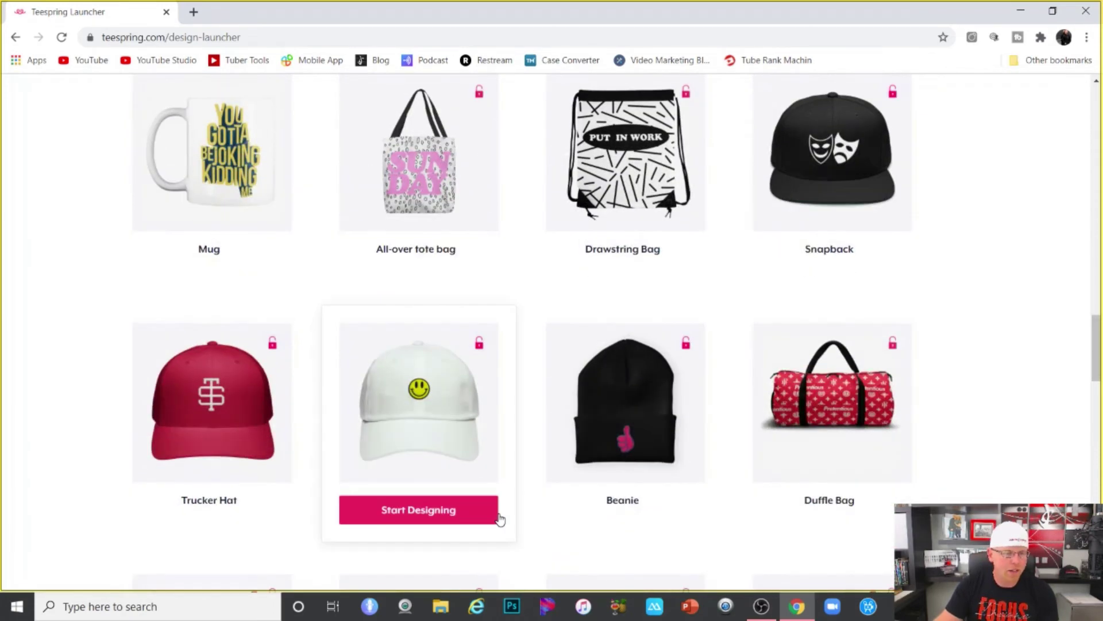
scroll(501, 519, down, 4)
scroll(501, 518, down, 12)
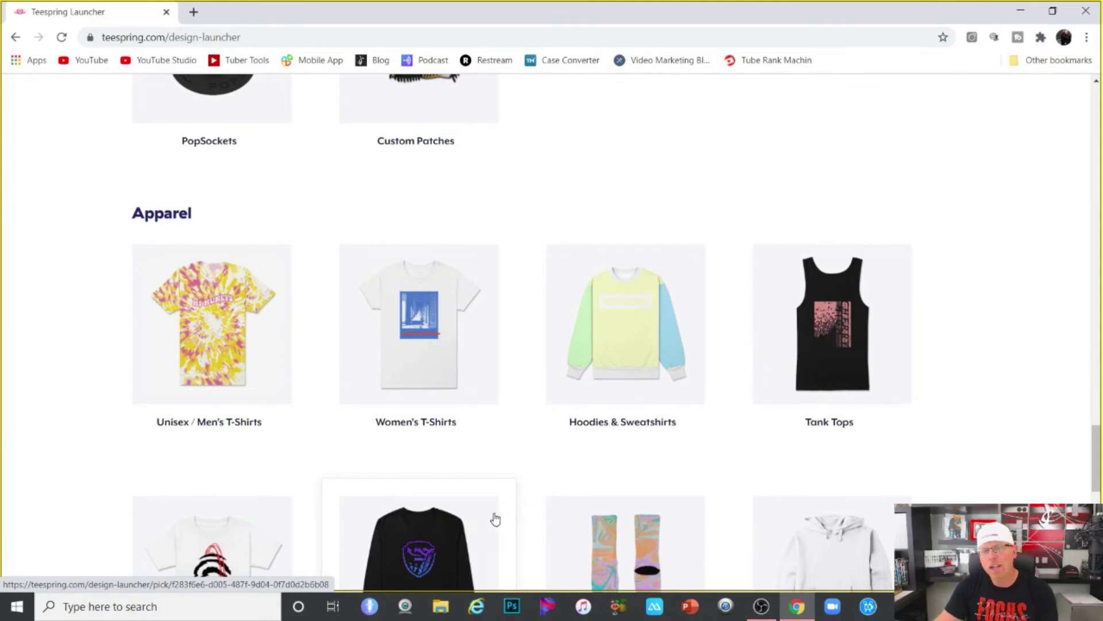
scroll(492, 518, down, 3)
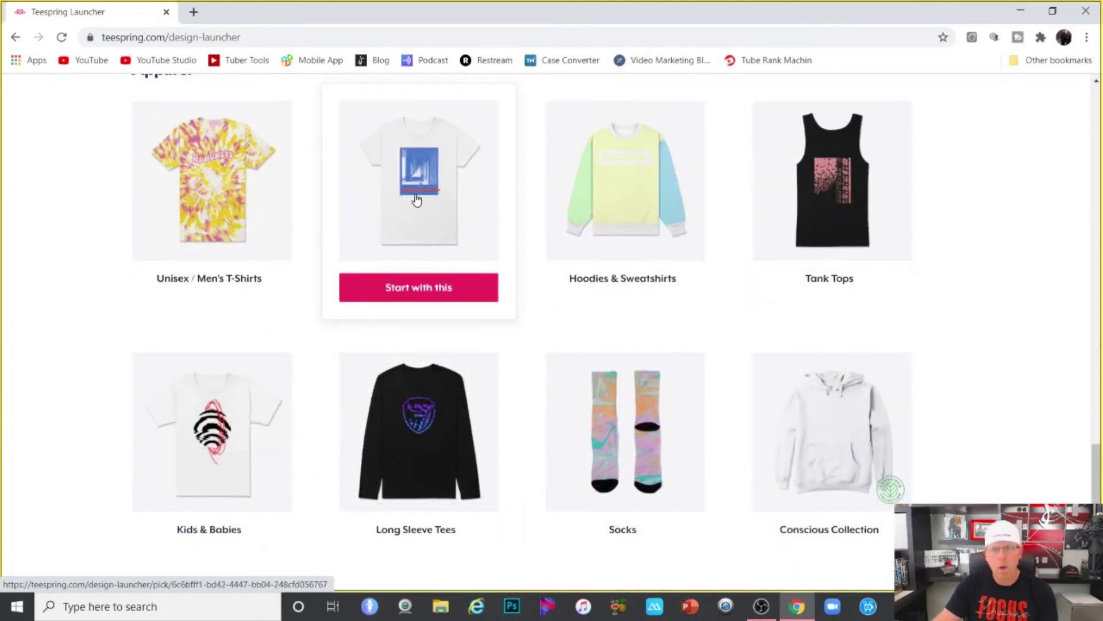
scroll(709, 362, down, 5)
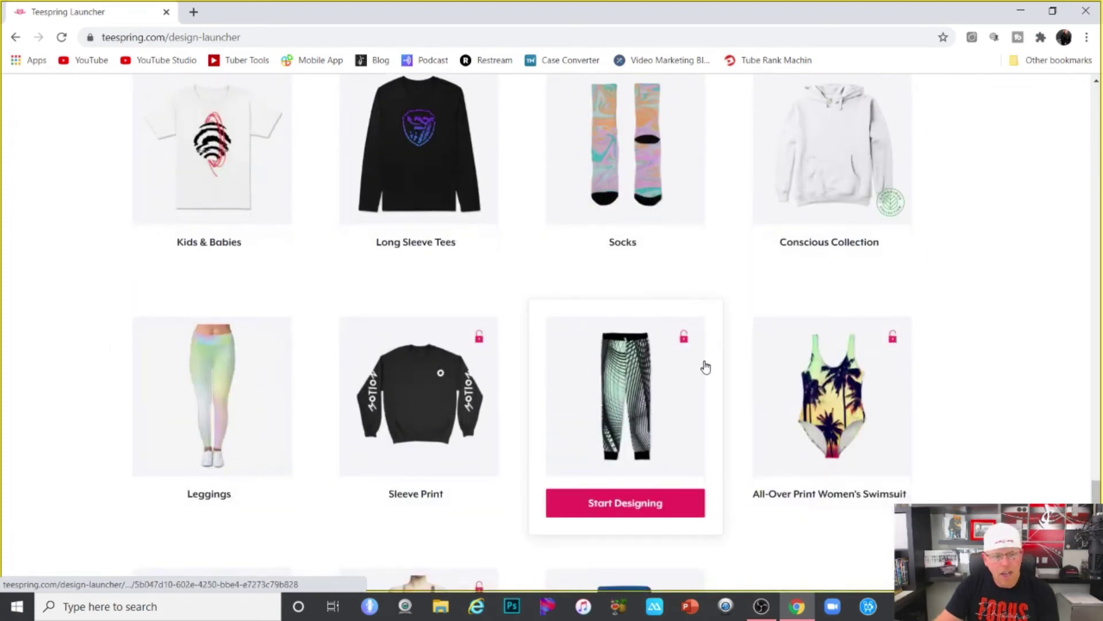
scroll(705, 365, up, 6)
Choose the Triblend Tee among the Unisex / Men's T-Shirts and start designing it as a product to sell
click(195, 238)
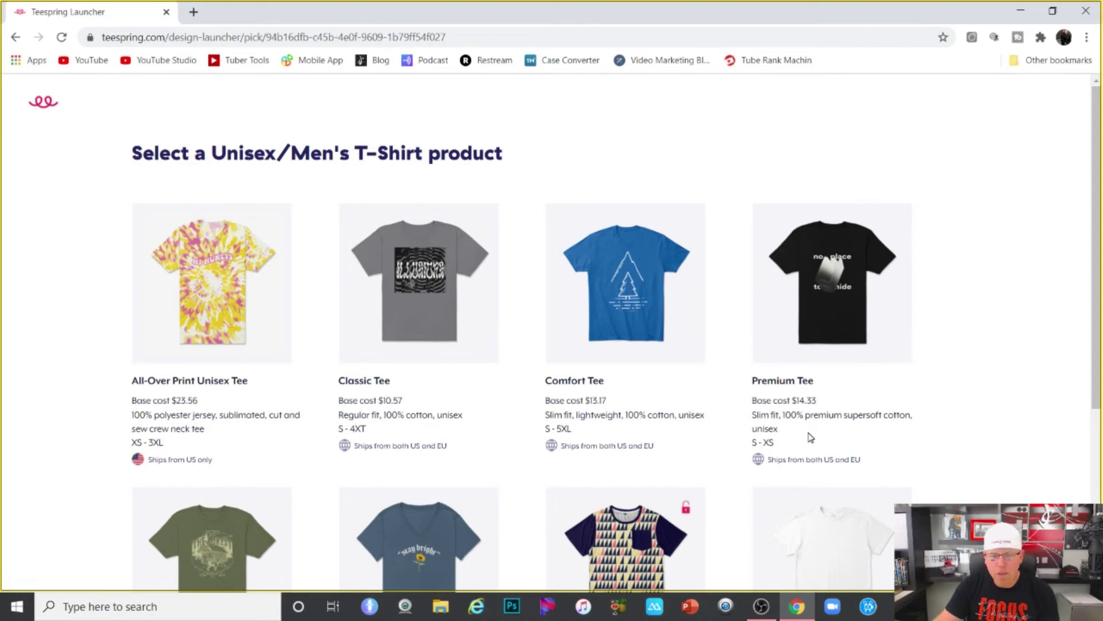
scroll(810, 436, down, 5)
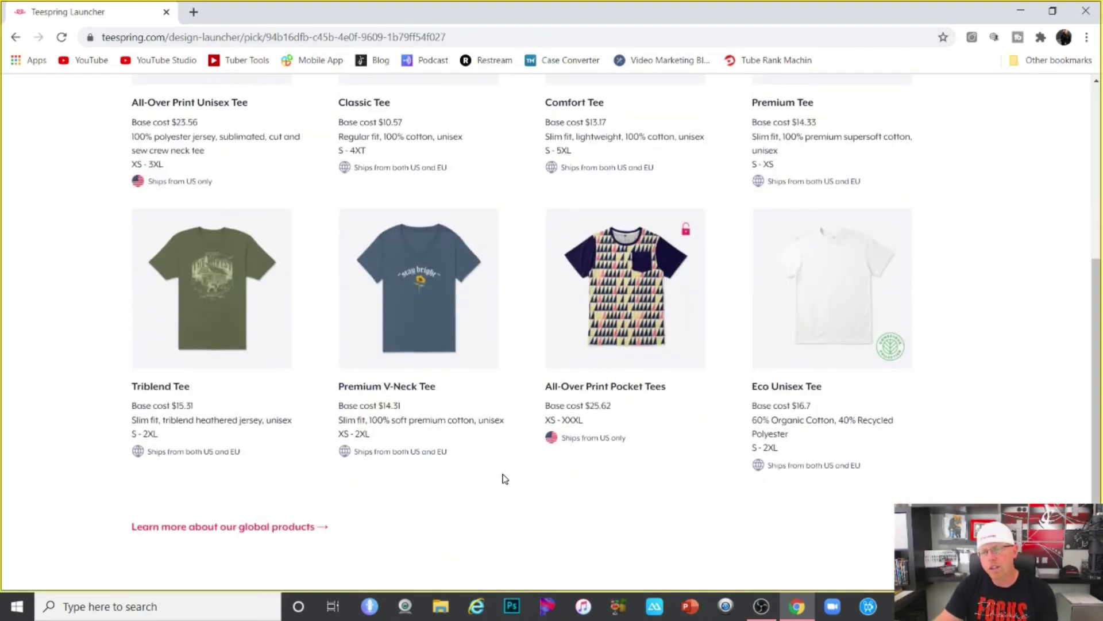
mouse_move(153, 310)
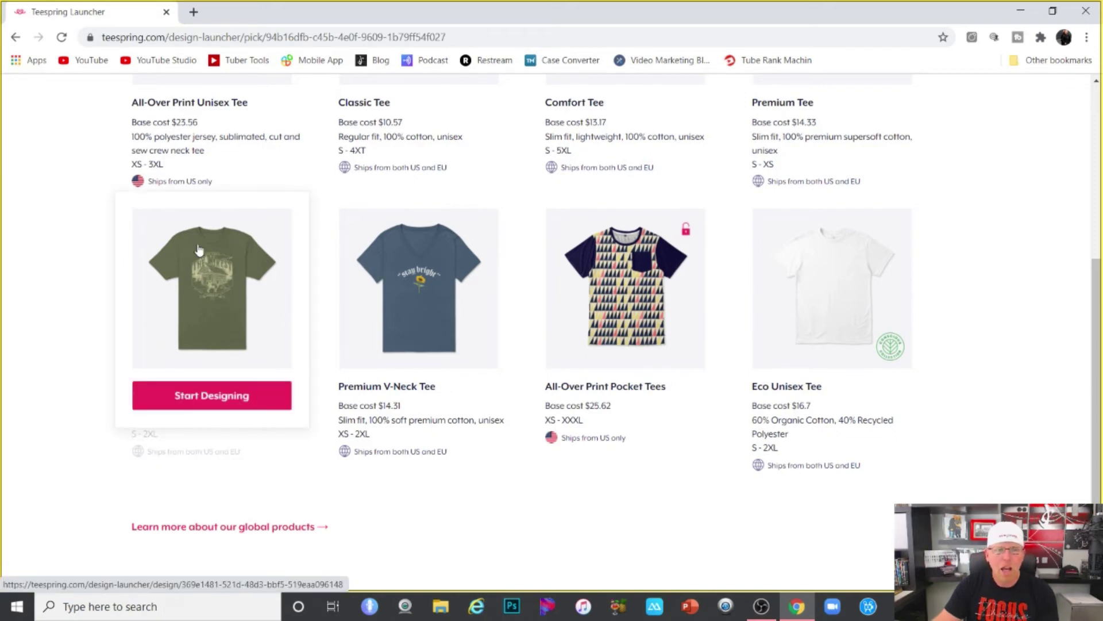
click(201, 397)
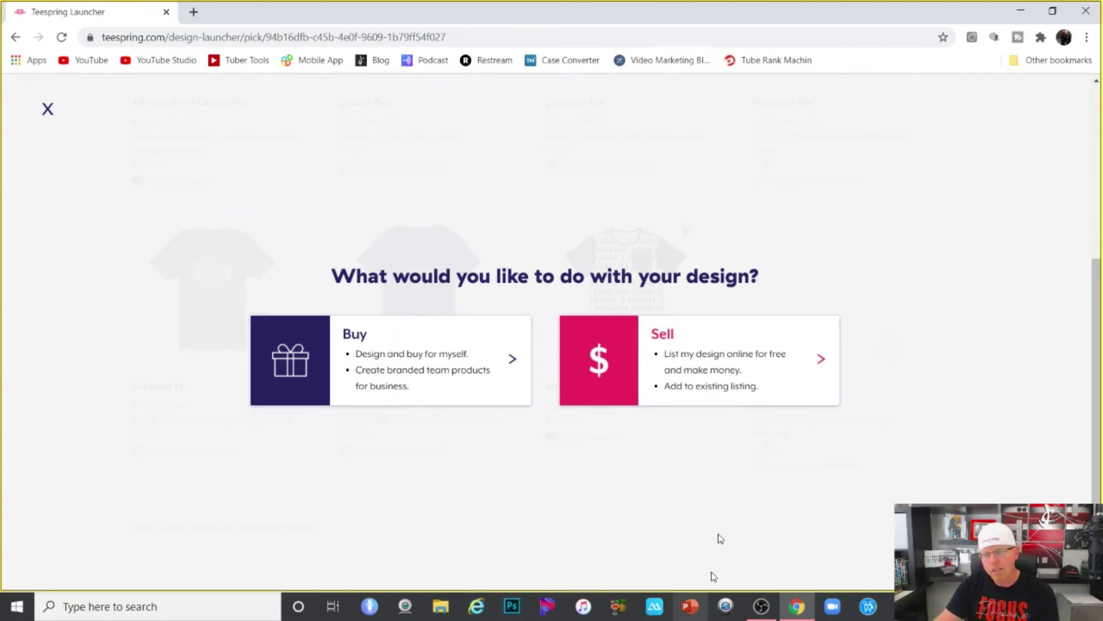
click(721, 360)
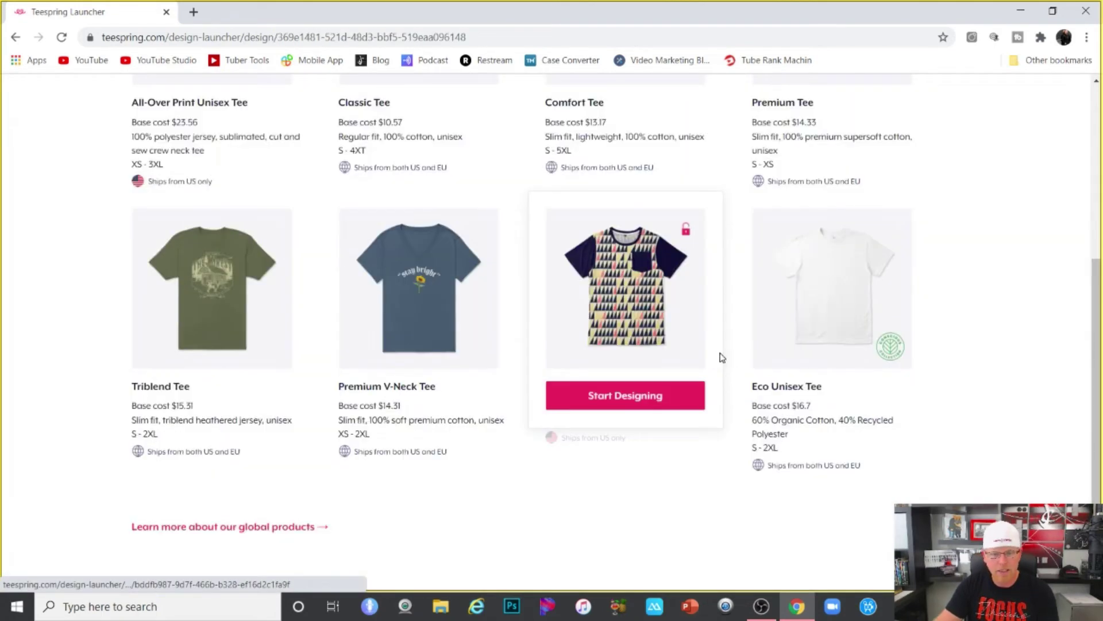
click(722, 358)
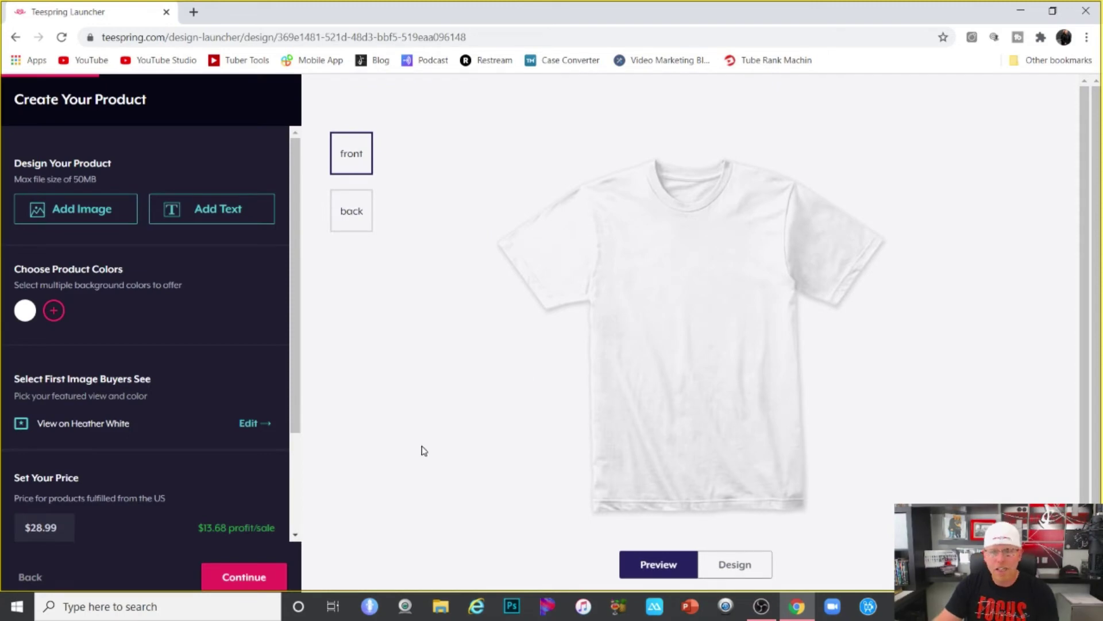
Add the "Subscribe to my channel" image from Downloads to the shirt front and offer the shirt in dark navy as well
click(71, 210)
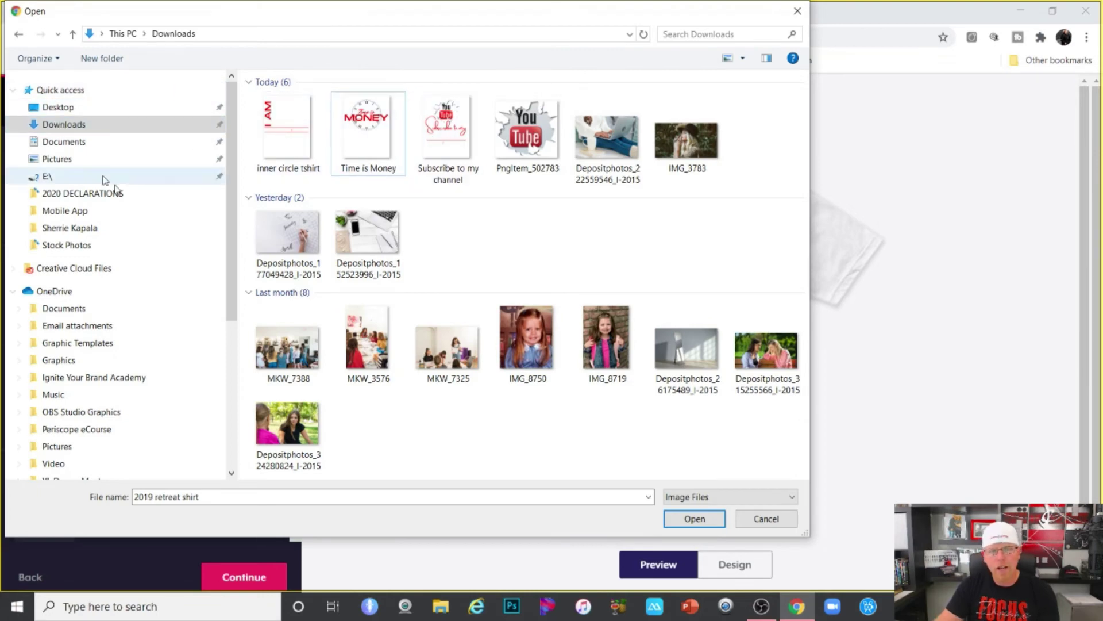
click(444, 124)
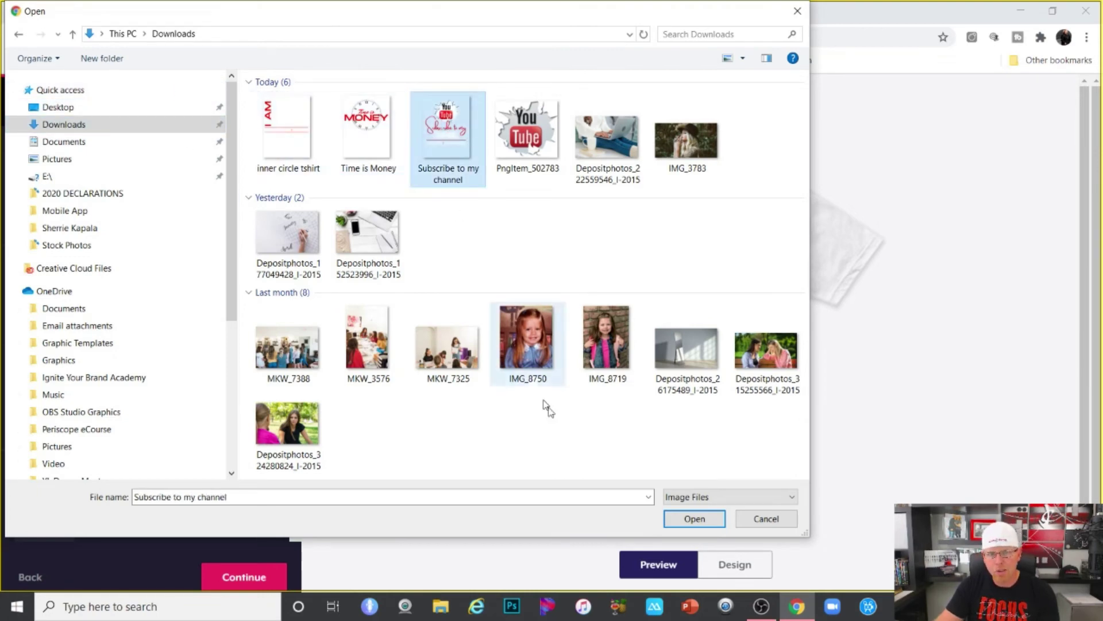
click(695, 519)
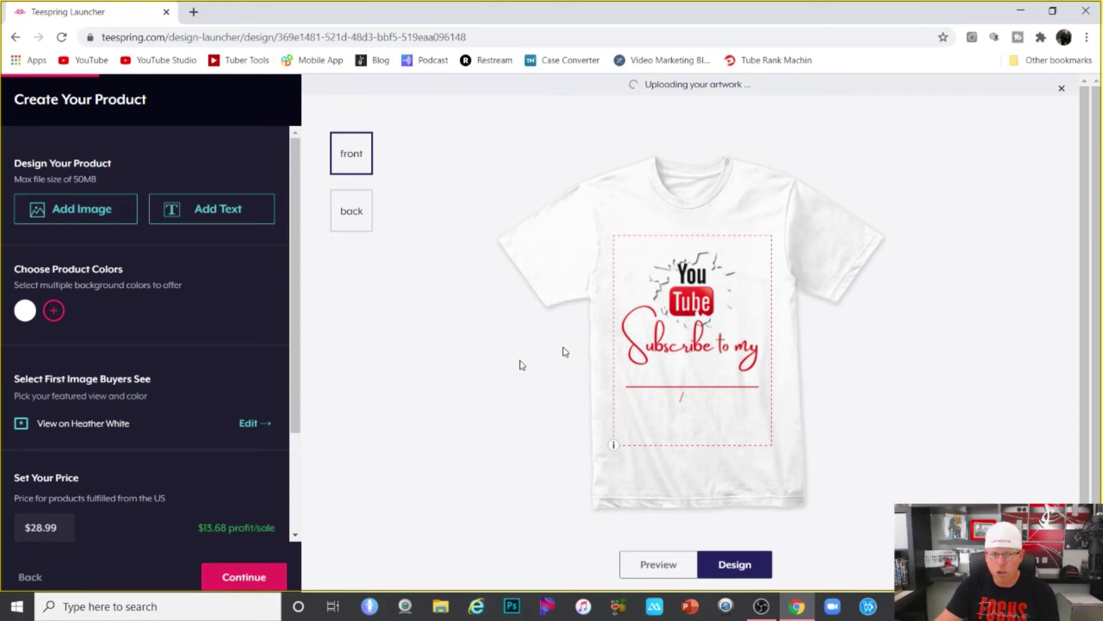
click(53, 311)
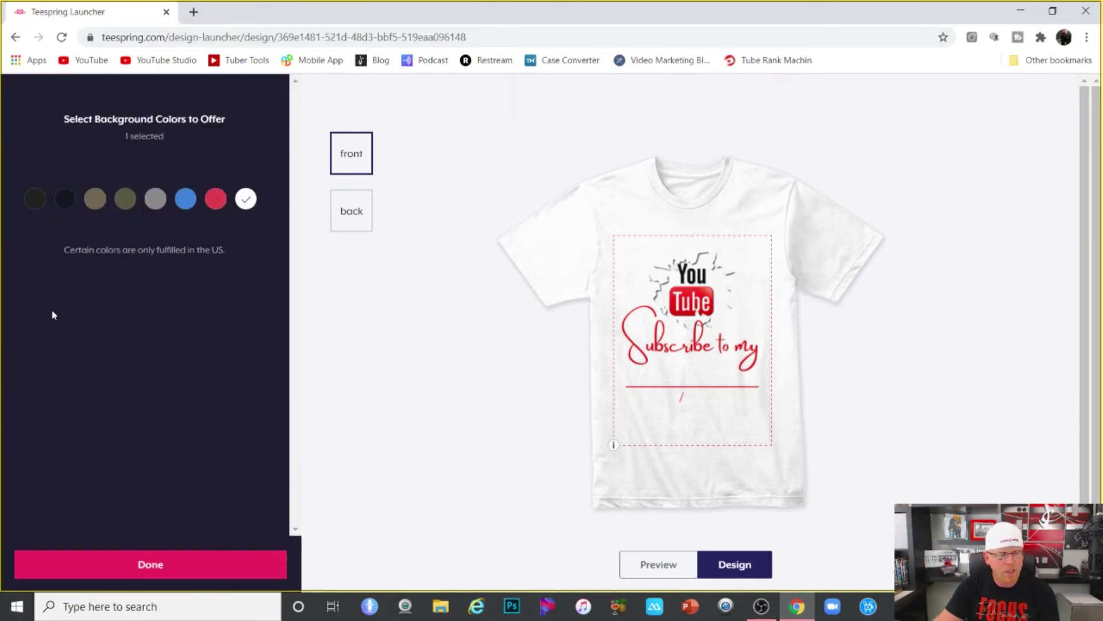
click(64, 199)
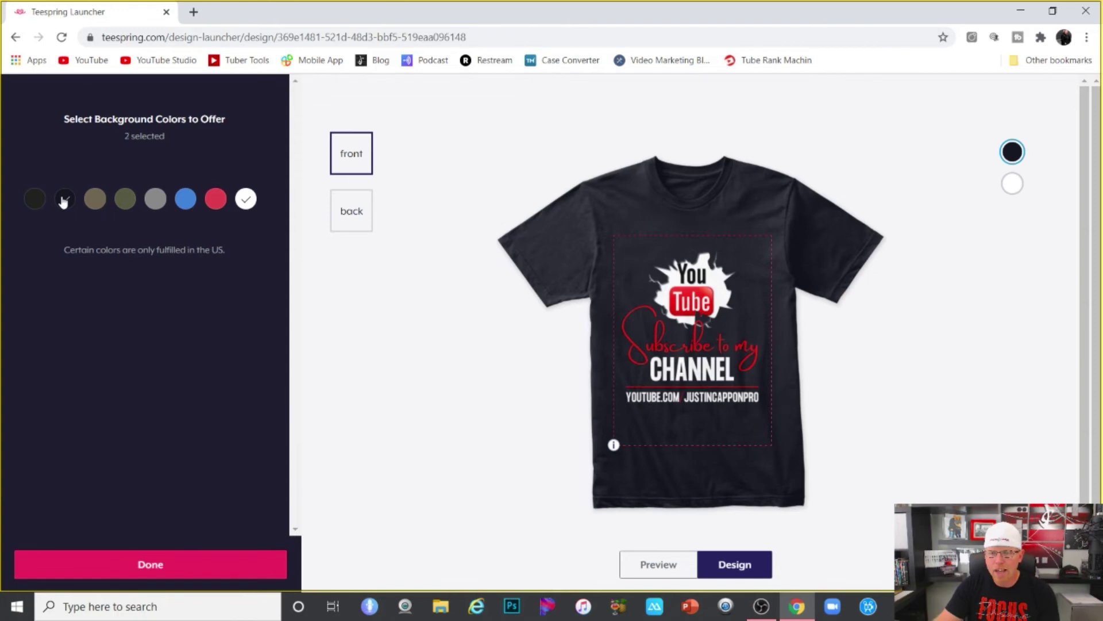
Move the YouTube artwork slightly higher on the shirt front, keeping it horizontally centered, and deselect it
click(693, 363)
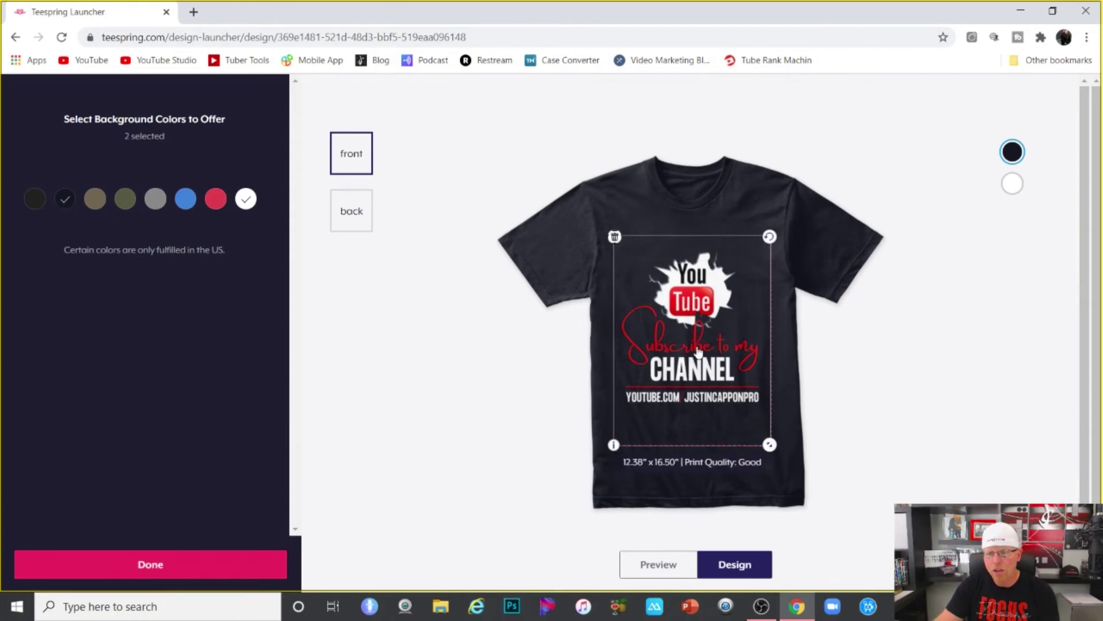
mouse_move(696, 345)
mouse_down()
mouse_move(696, 334)
mouse_move(696, 348)
mouse_up()
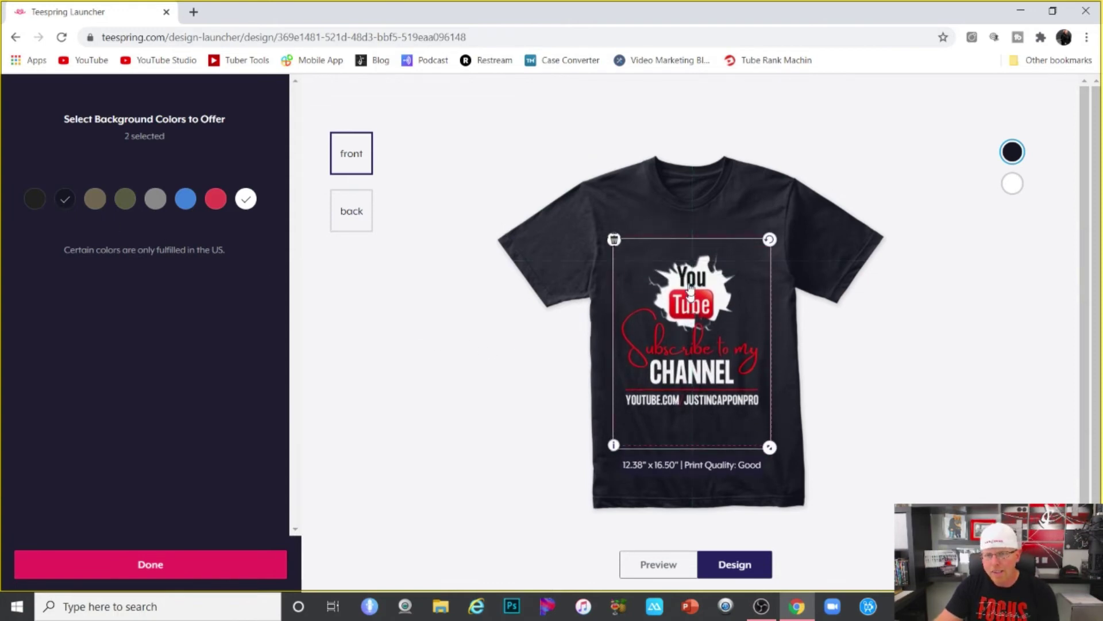
drag(684, 358, 687, 342)
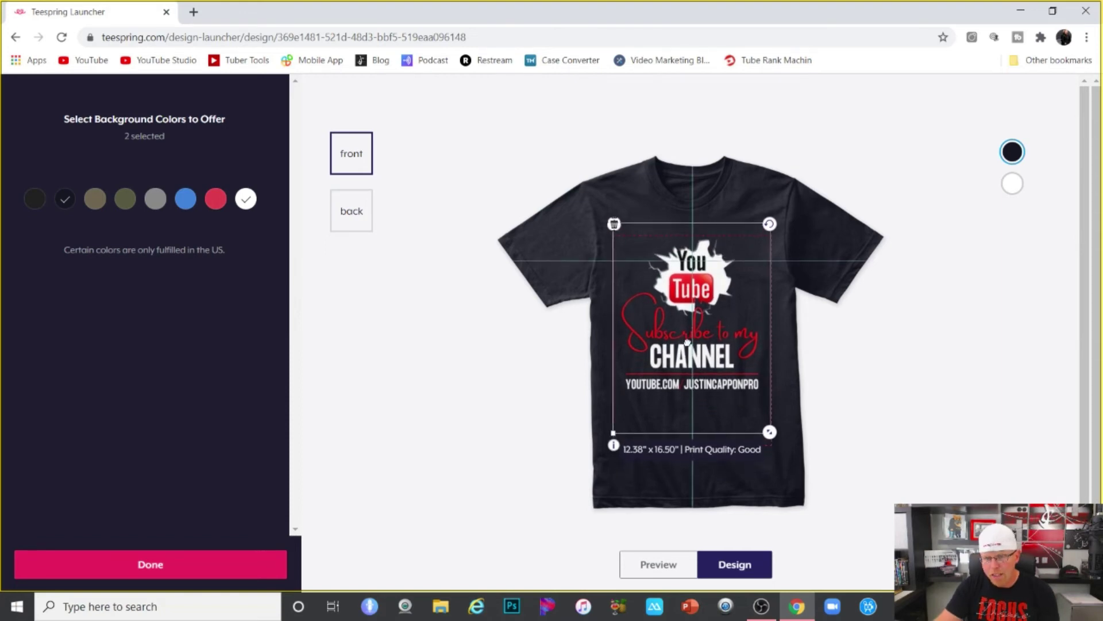
click(958, 405)
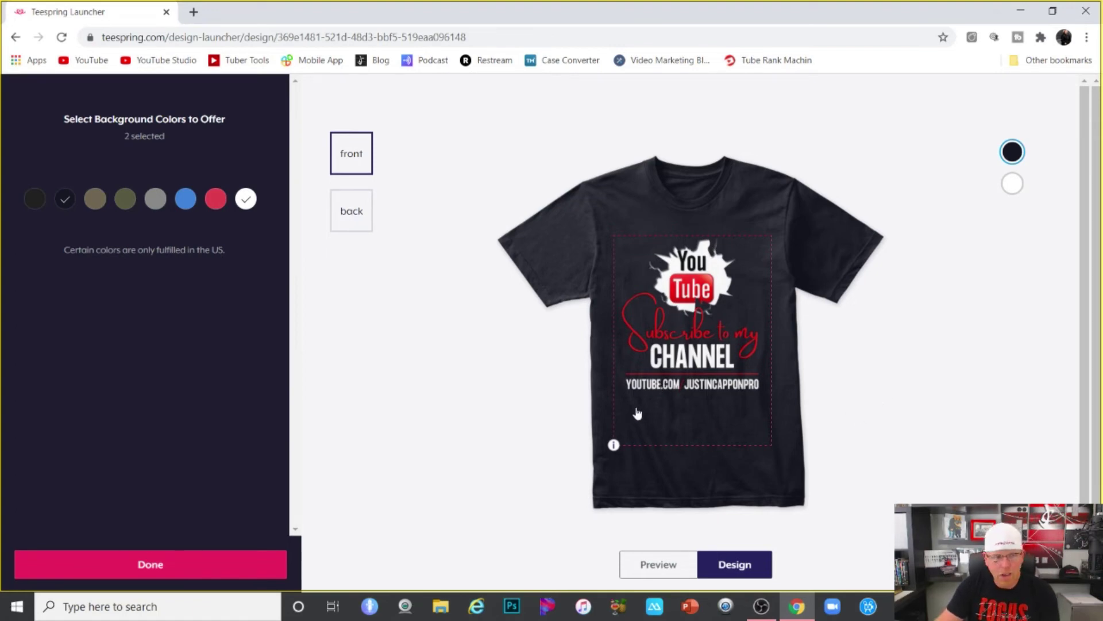
Offer the shirt additionally in blue, gray and olive green, and remove white from the offered colors
click(183, 202)
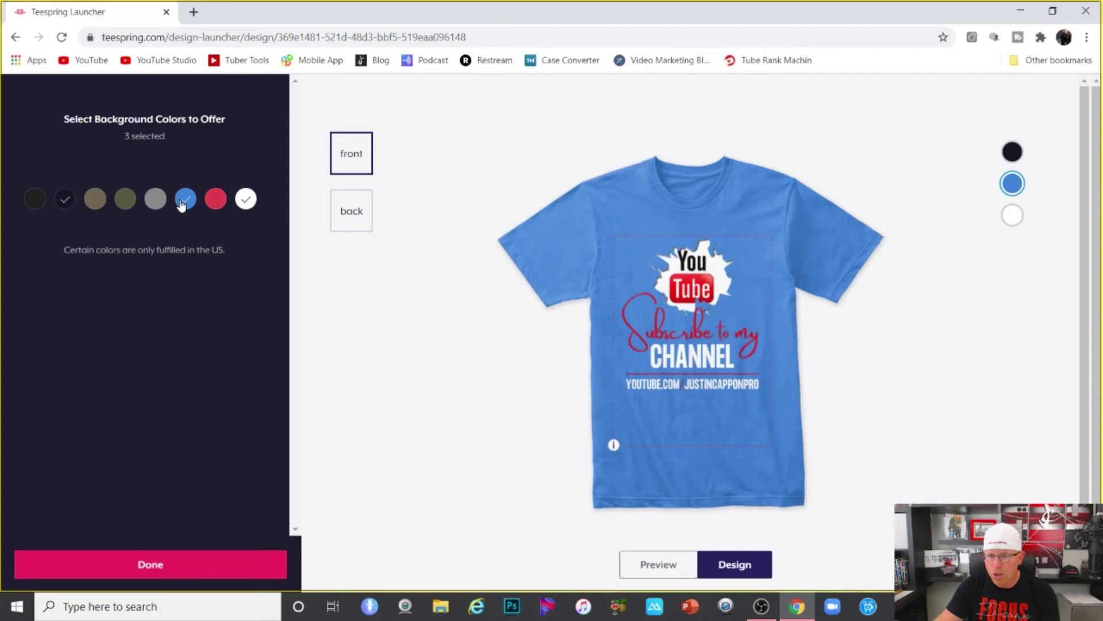
click(156, 201)
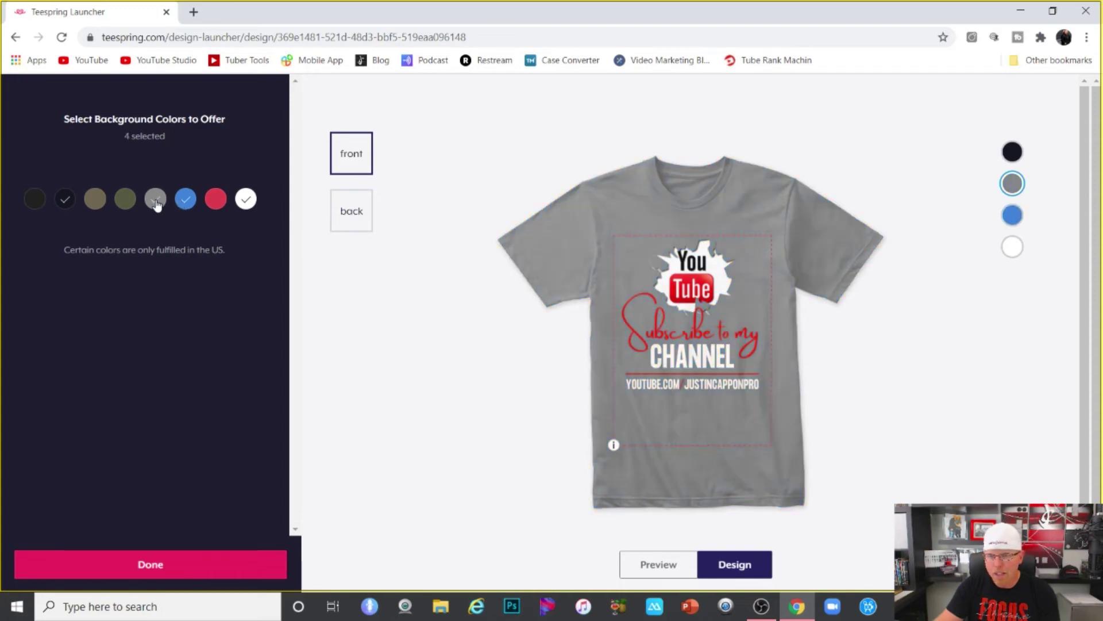
click(122, 204)
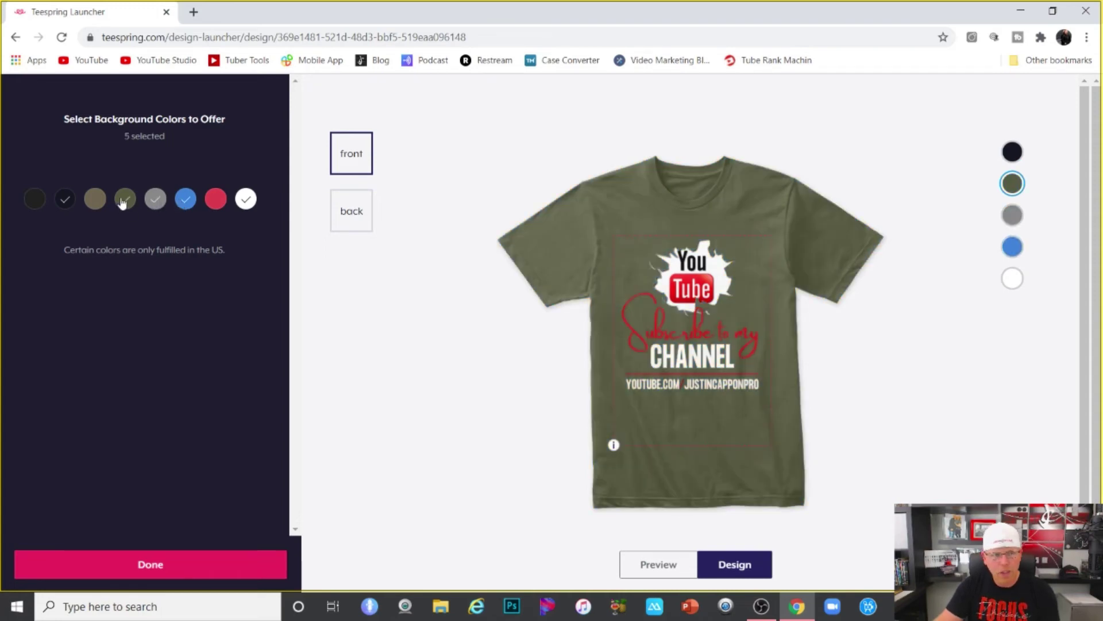
click(247, 200)
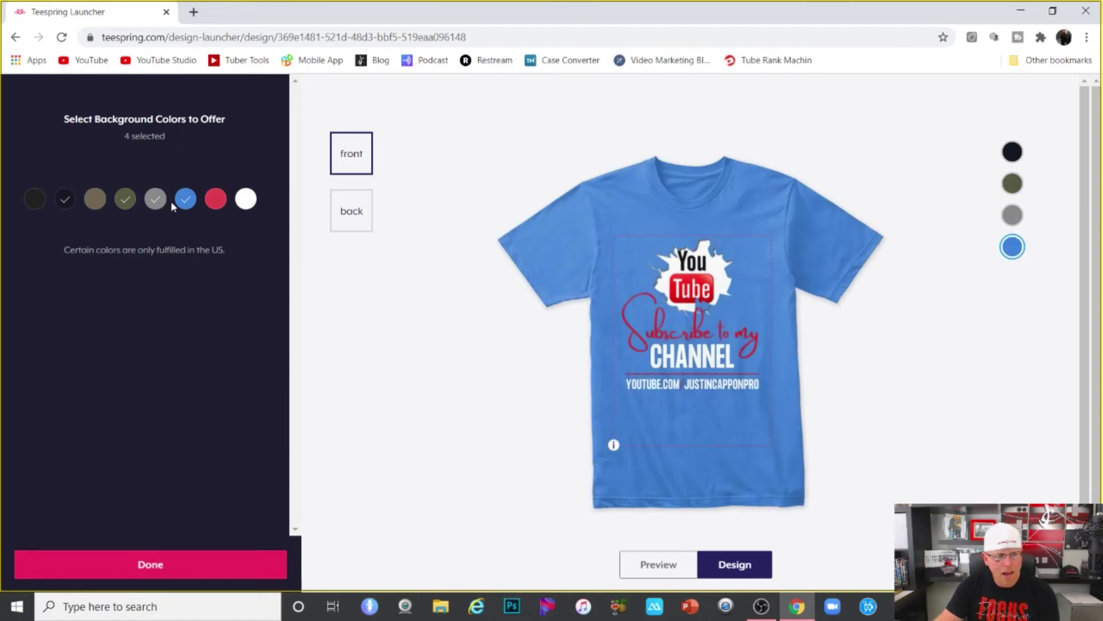
click(221, 203)
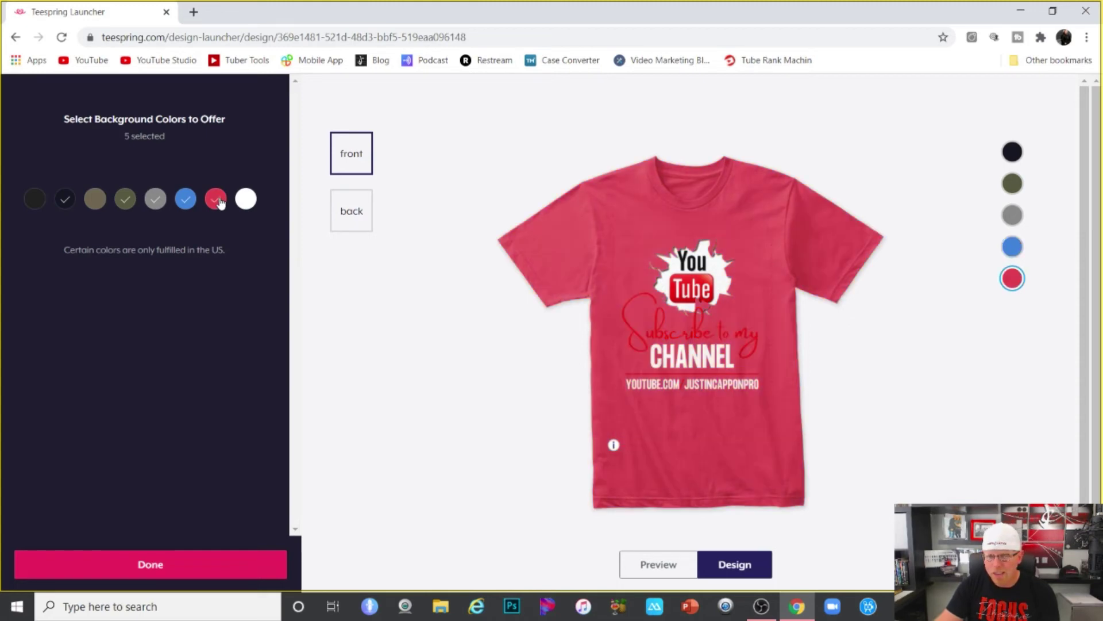
click(220, 202)
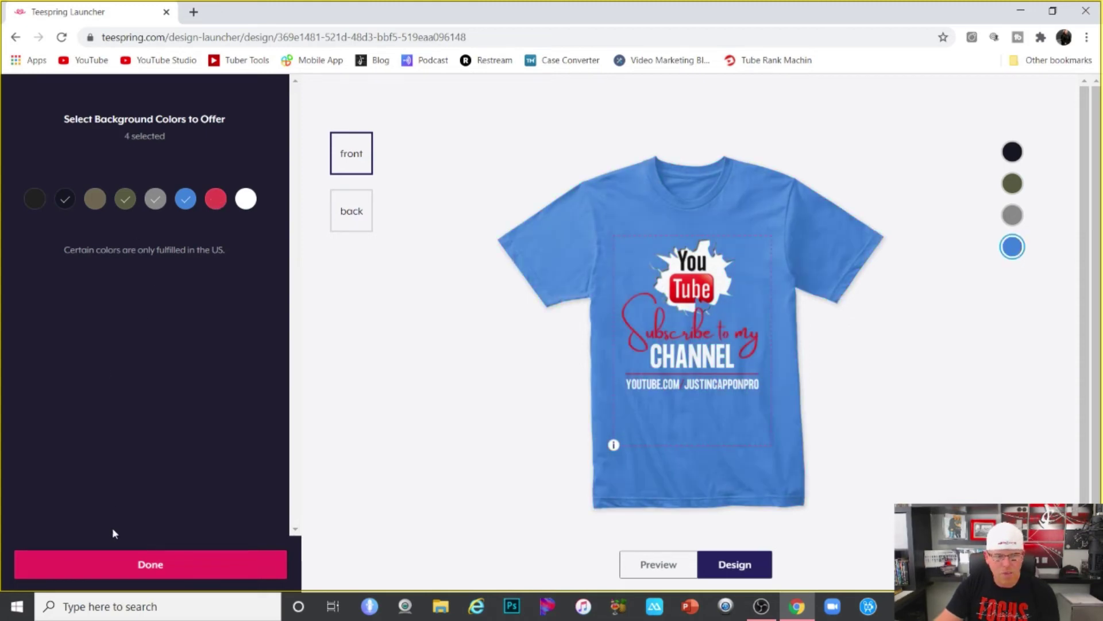
click(135, 564)
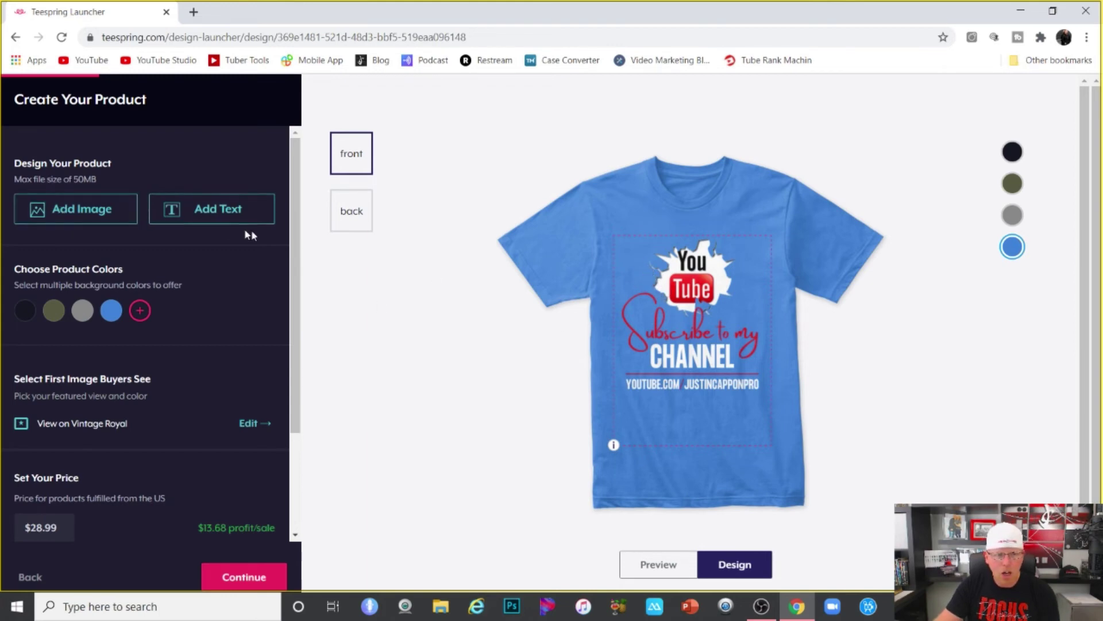
Set the first image buyers see to the front view on Vintage Royal, after trying Vintage Navy
scroll(171, 374, down, 3)
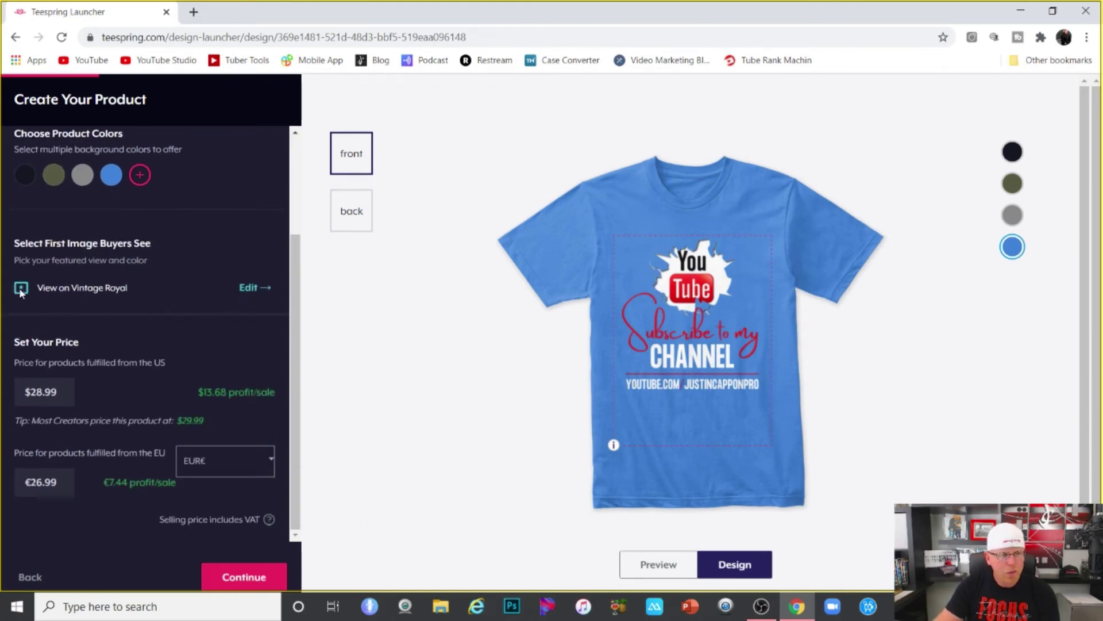
click(250, 289)
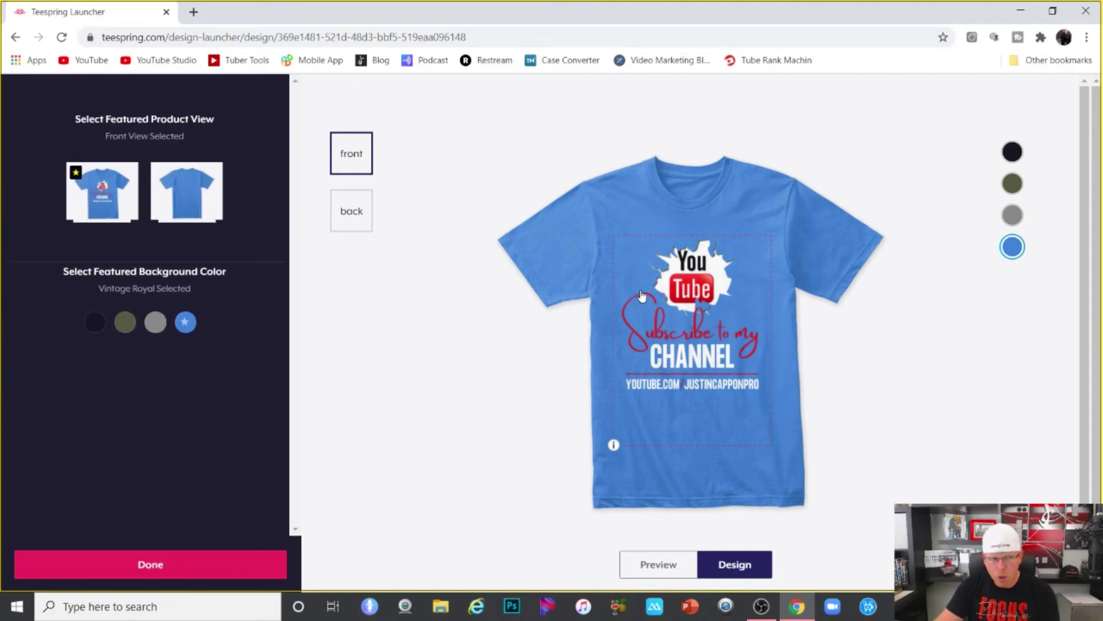
click(90, 325)
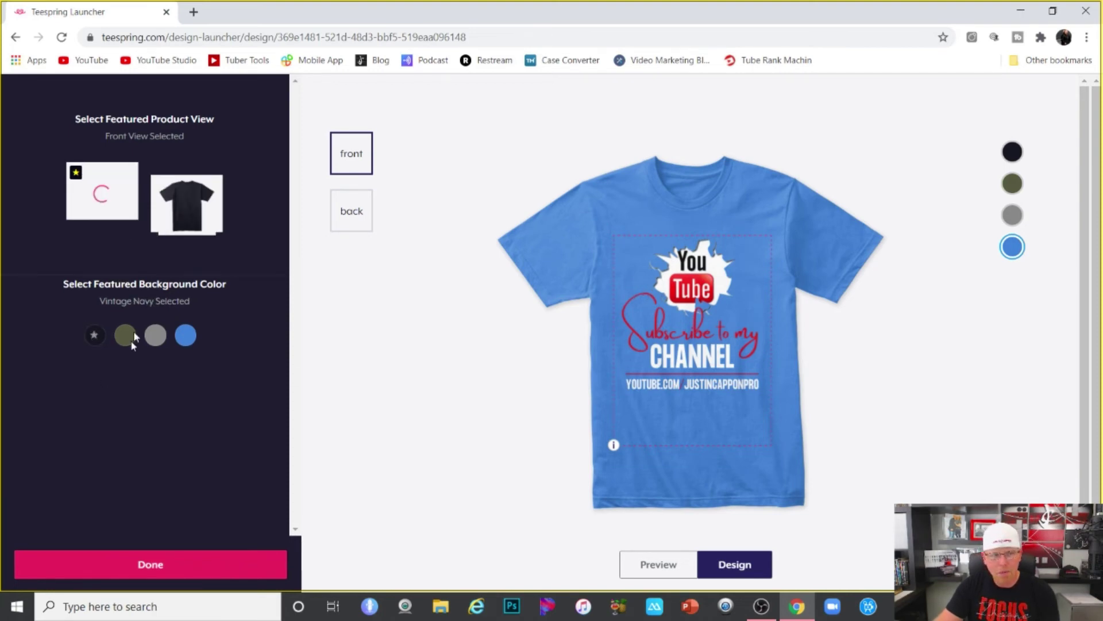
click(185, 326)
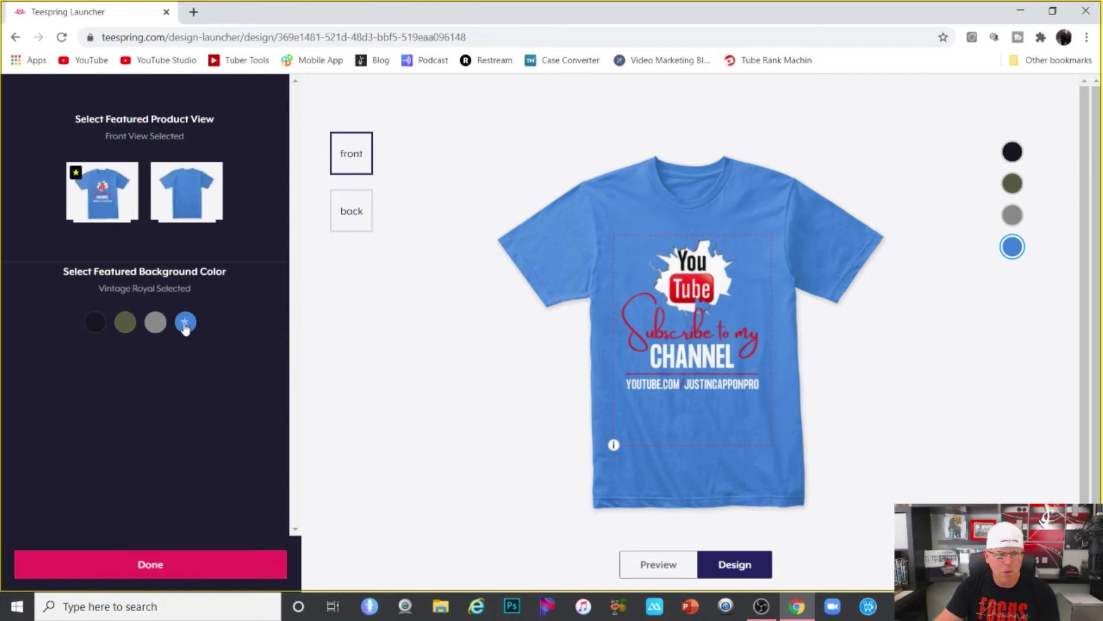
click(150, 567)
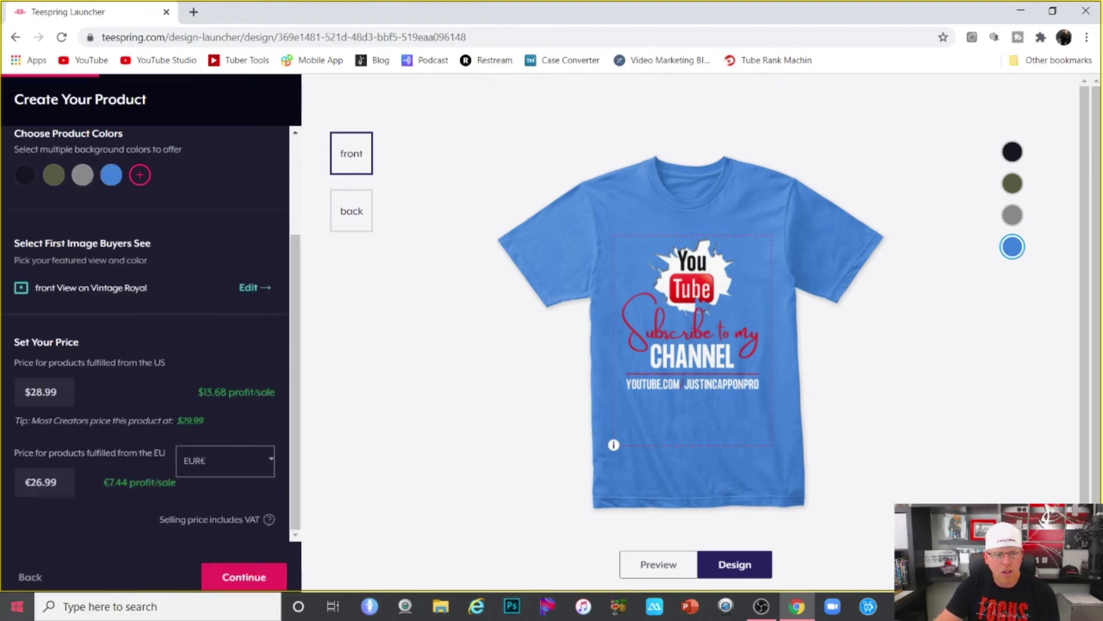
Review the US price and profit per sale, keep the price, and proceed to adding more products
drag(58, 392, 33, 392)
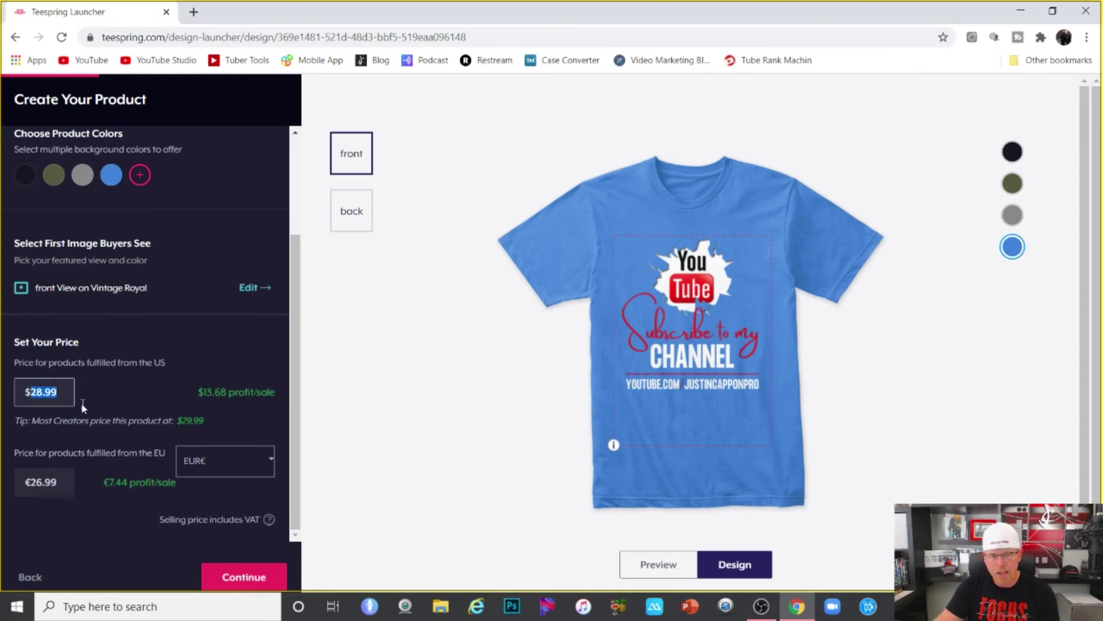
drag(197, 396, 278, 398)
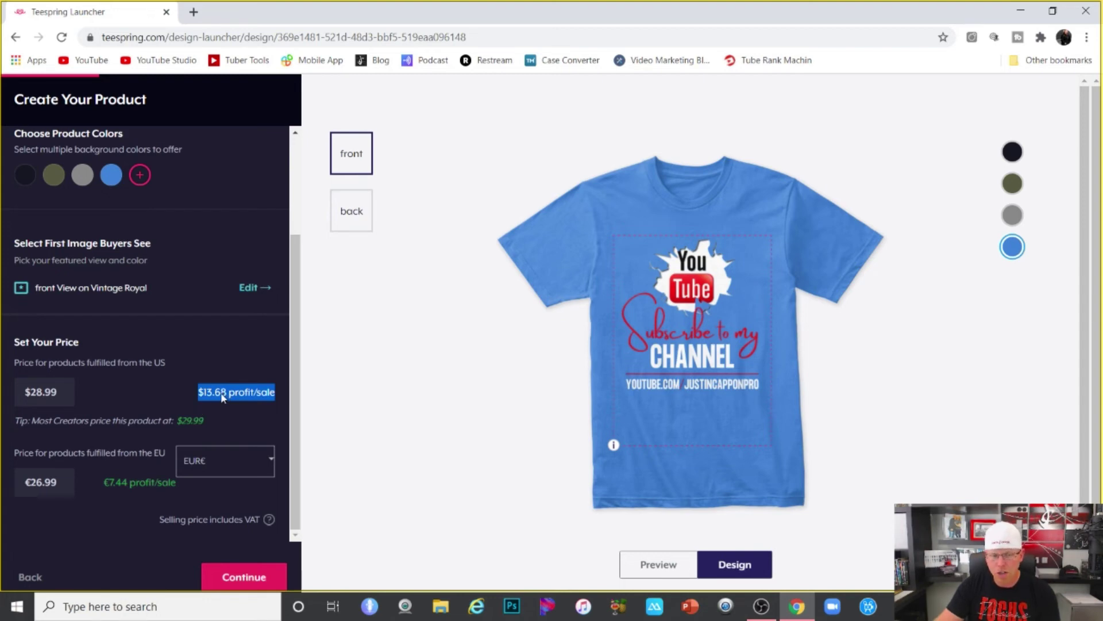
click(227, 577)
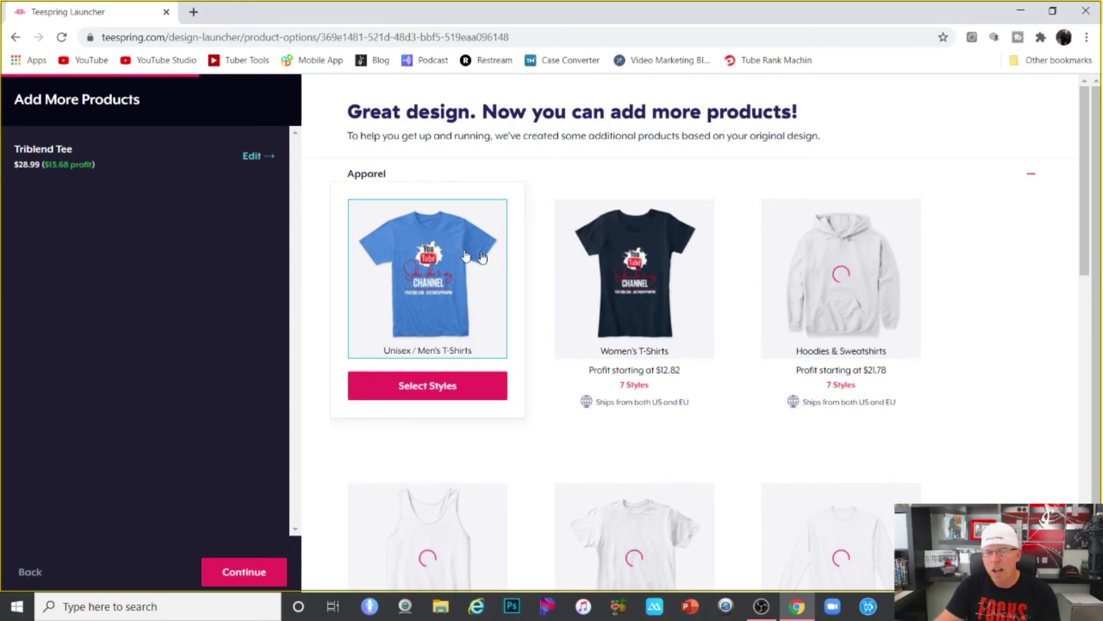
Examine the additional apparel products generated from the design, from T-shirts and hoodies down to the pet hoodie
mouse_move(865, 310)
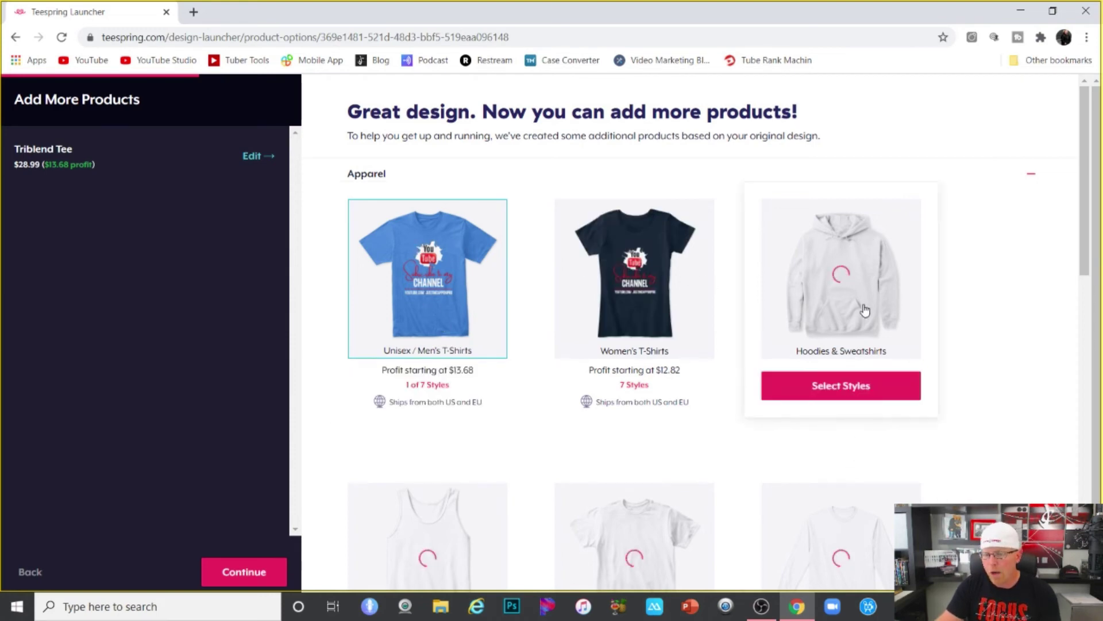
scroll(712, 498, down, 3)
scroll(608, 485, up, 2)
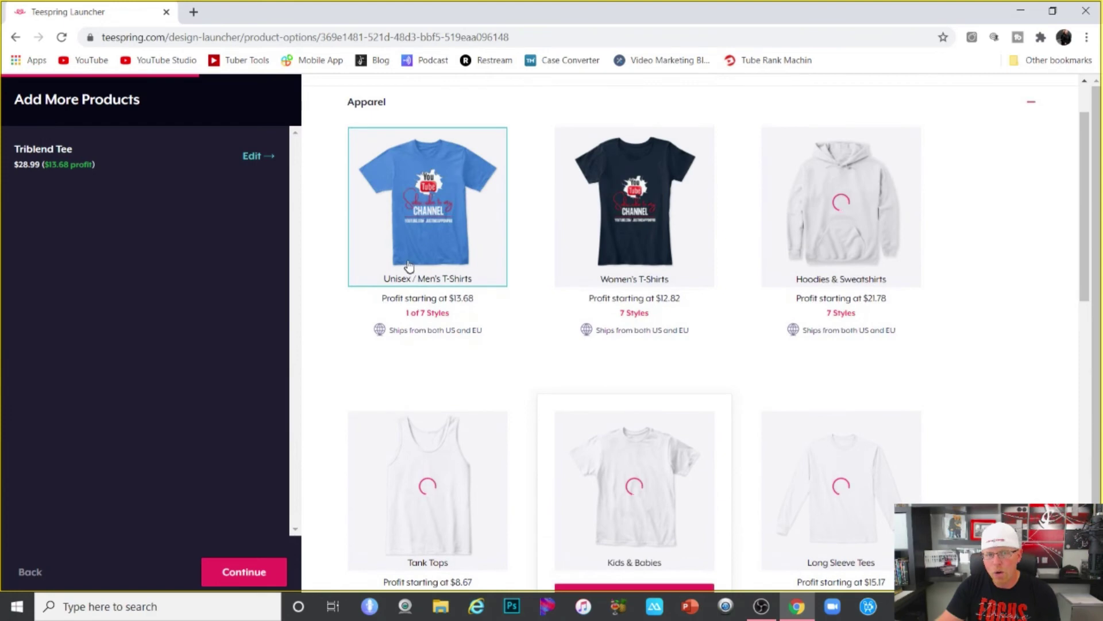
mouse_move(409, 269)
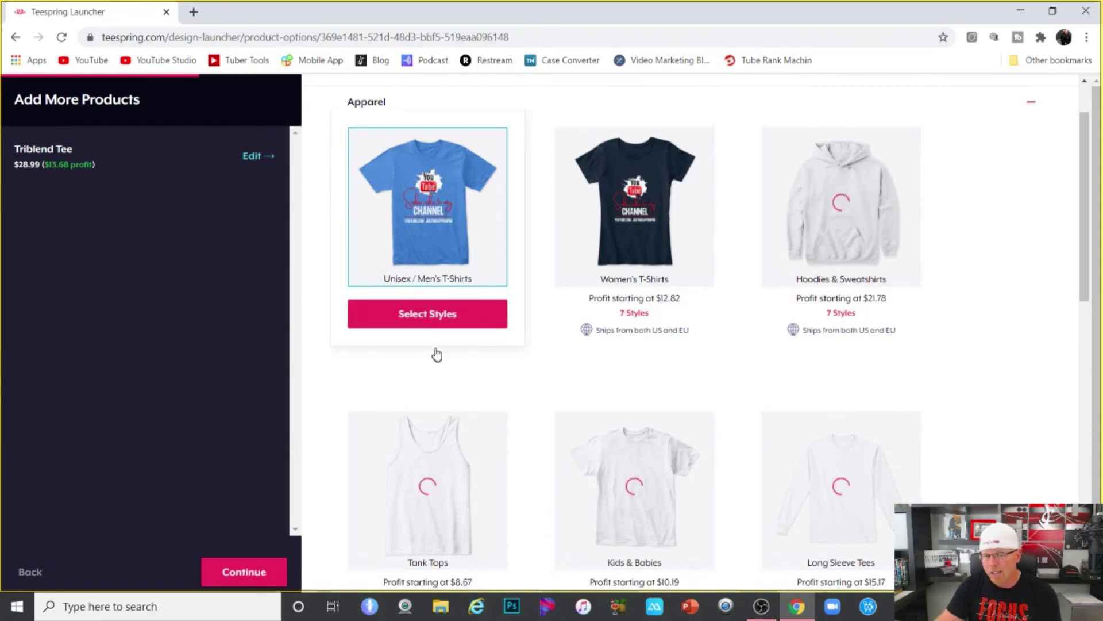
mouse_move(846, 218)
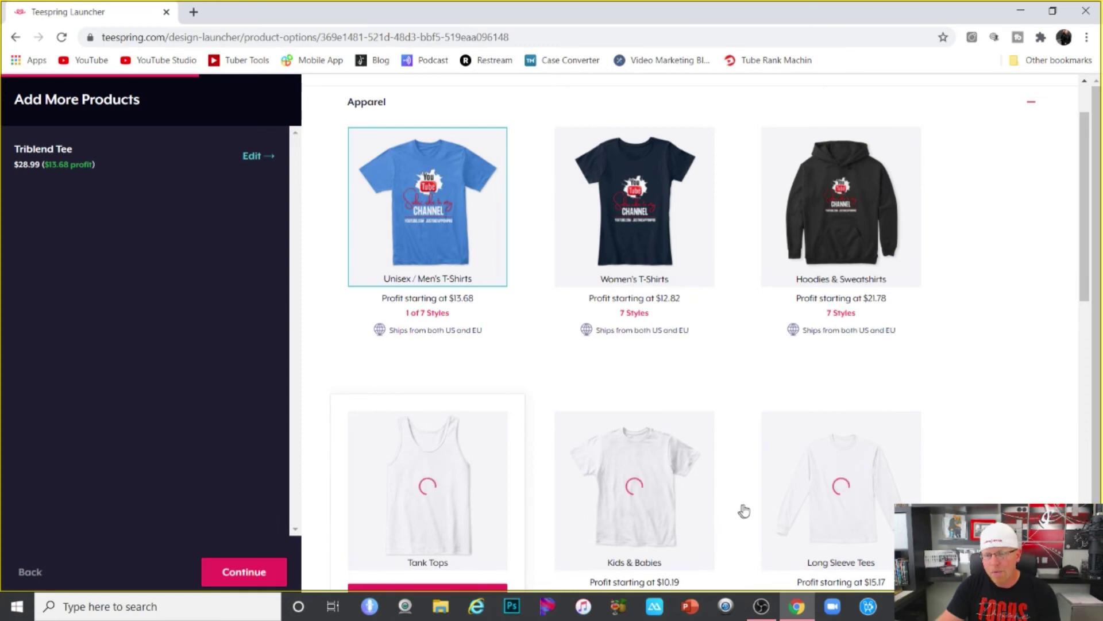
scroll(744, 510, down, 4)
scroll(603, 340, down, 4)
mouse_move(535, 486)
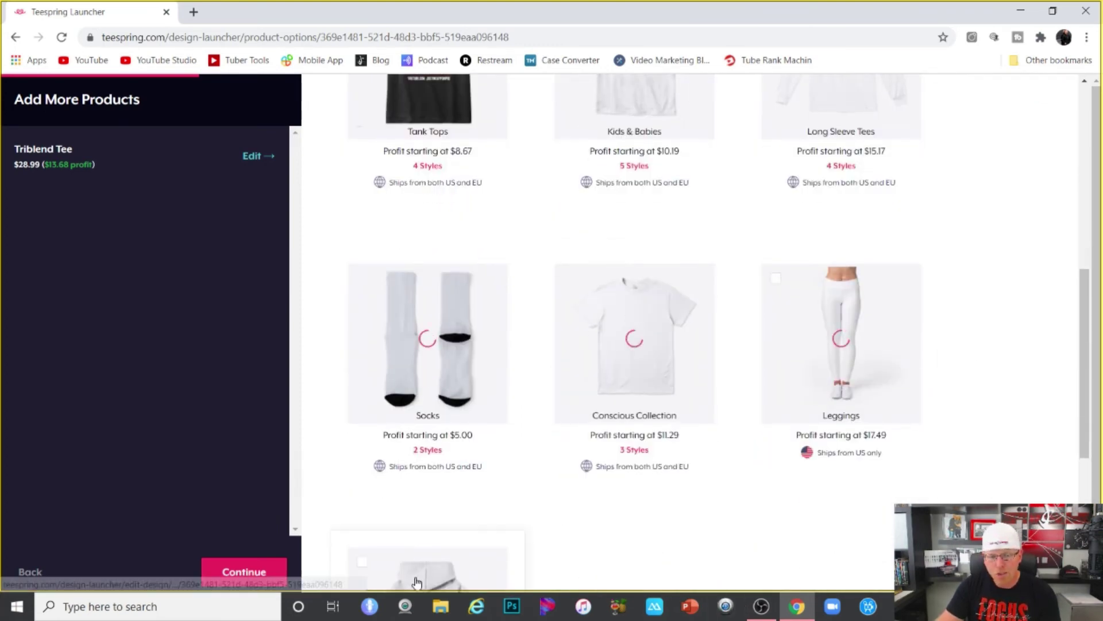
scroll(433, 551, down, 4)
mouse_move(616, 283)
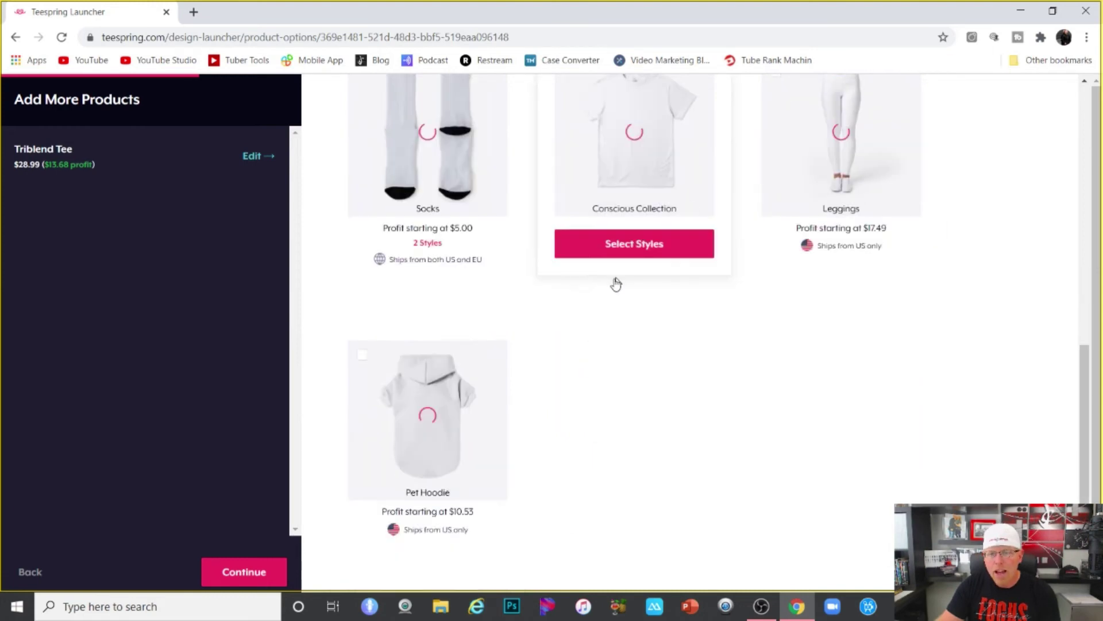
scroll(586, 325, up, 12)
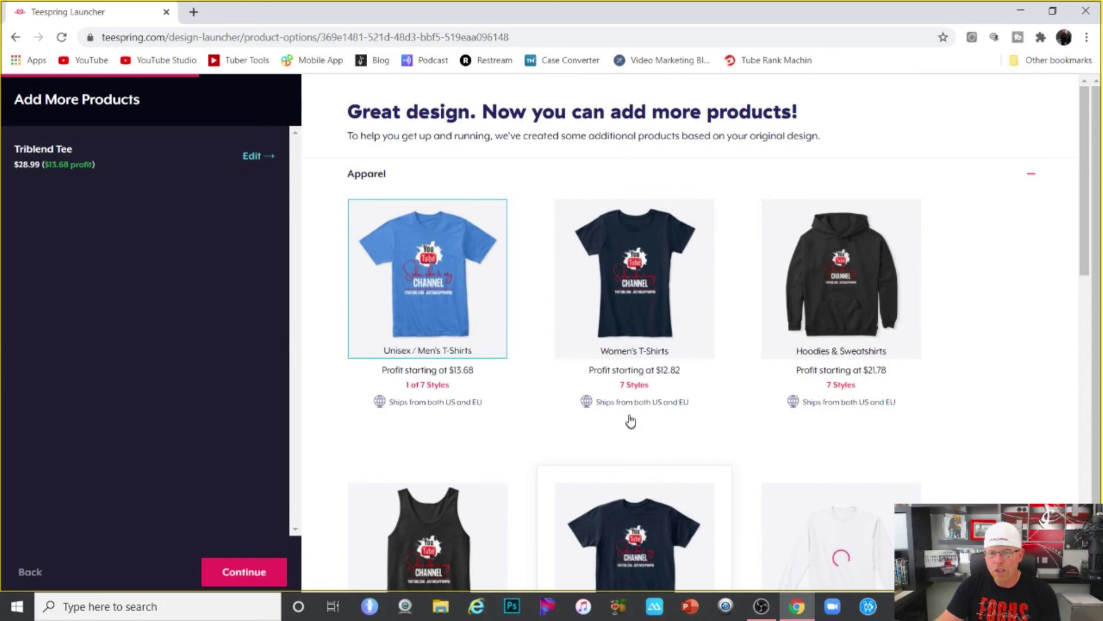
Add the Women's Comfort Tee from the Women's T-Shirts styles to the product selection
click(650, 393)
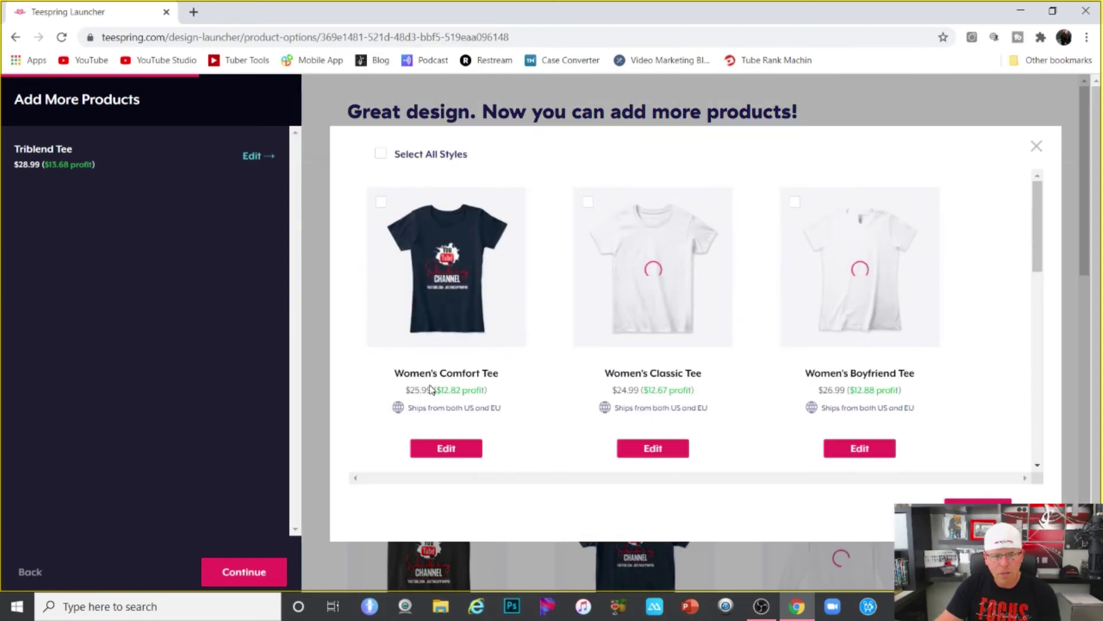
click(381, 202)
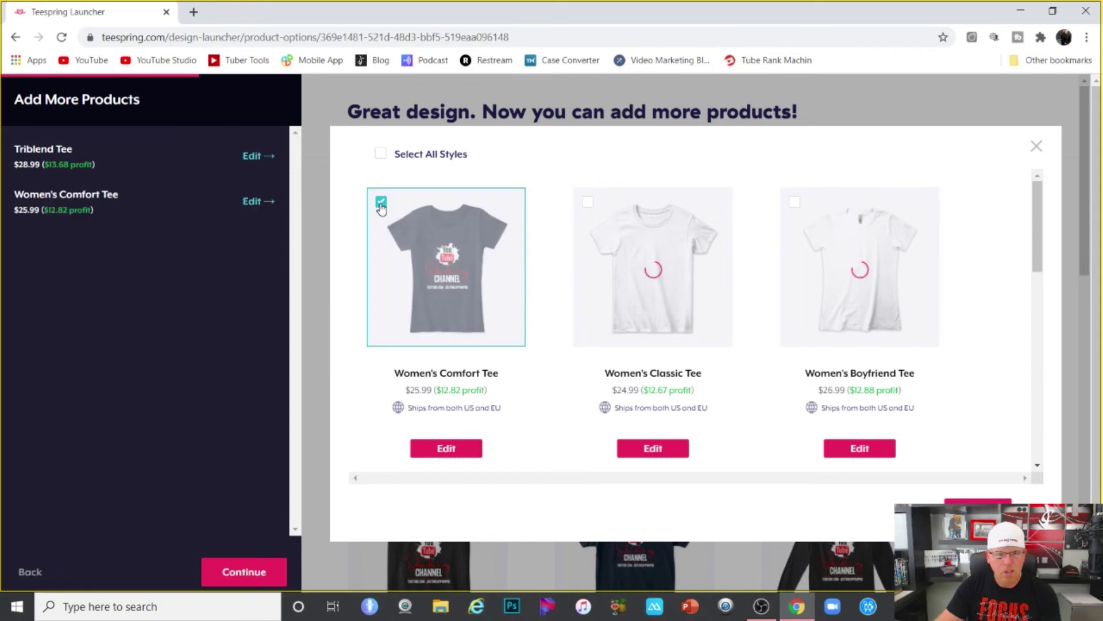
click(322, 338)
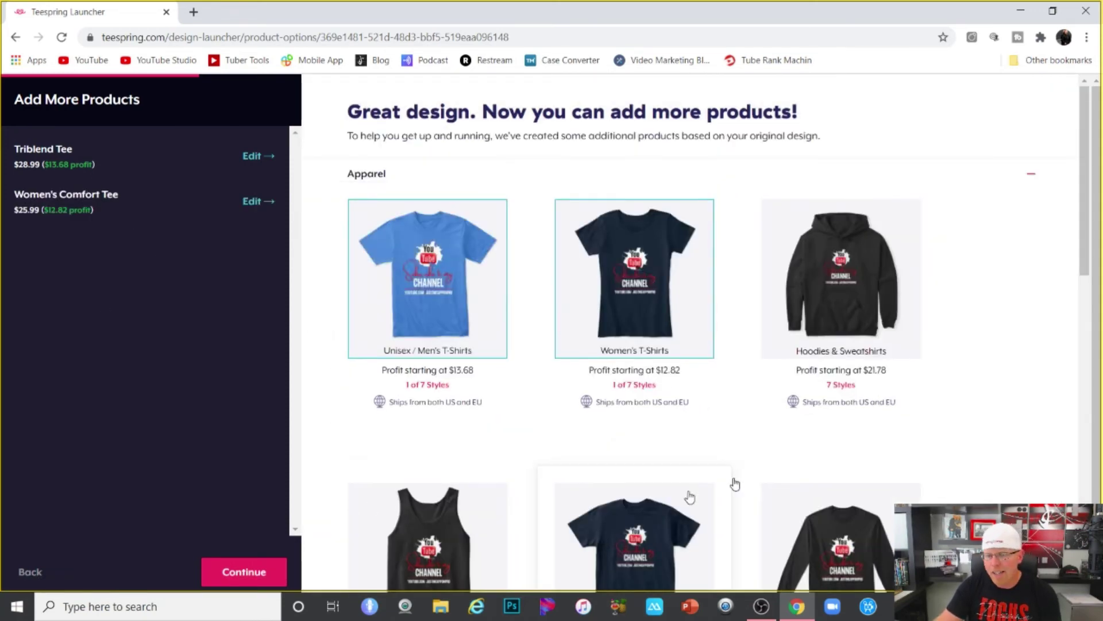
Add the Classic Pullover Hoodie from the Hoodies & Sweatshirts styles to the product selection
mouse_move(848, 276)
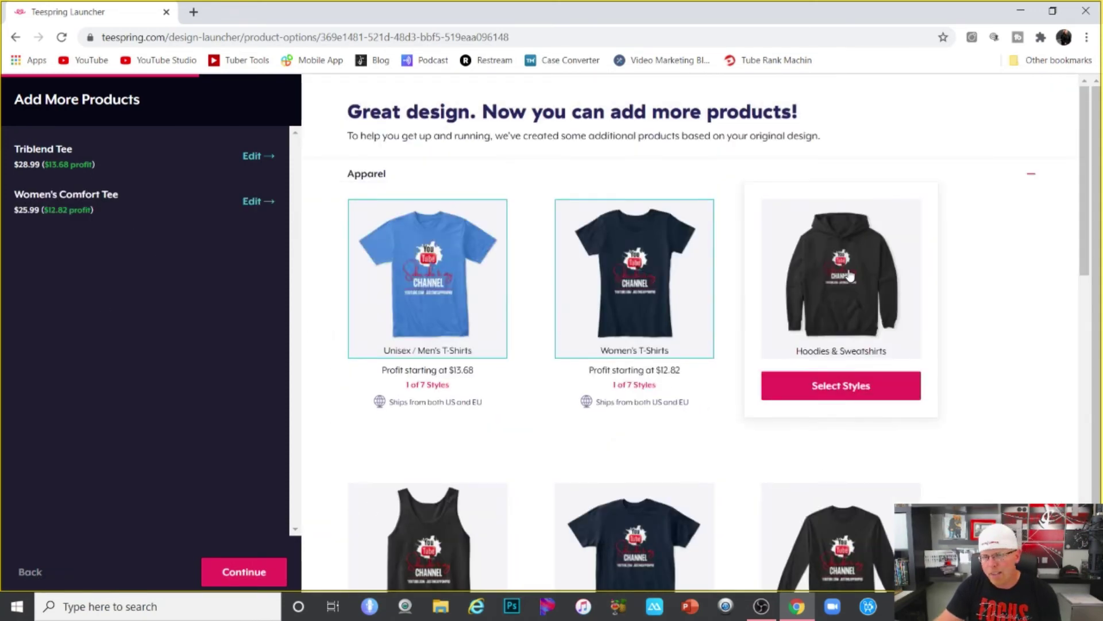
click(830, 389)
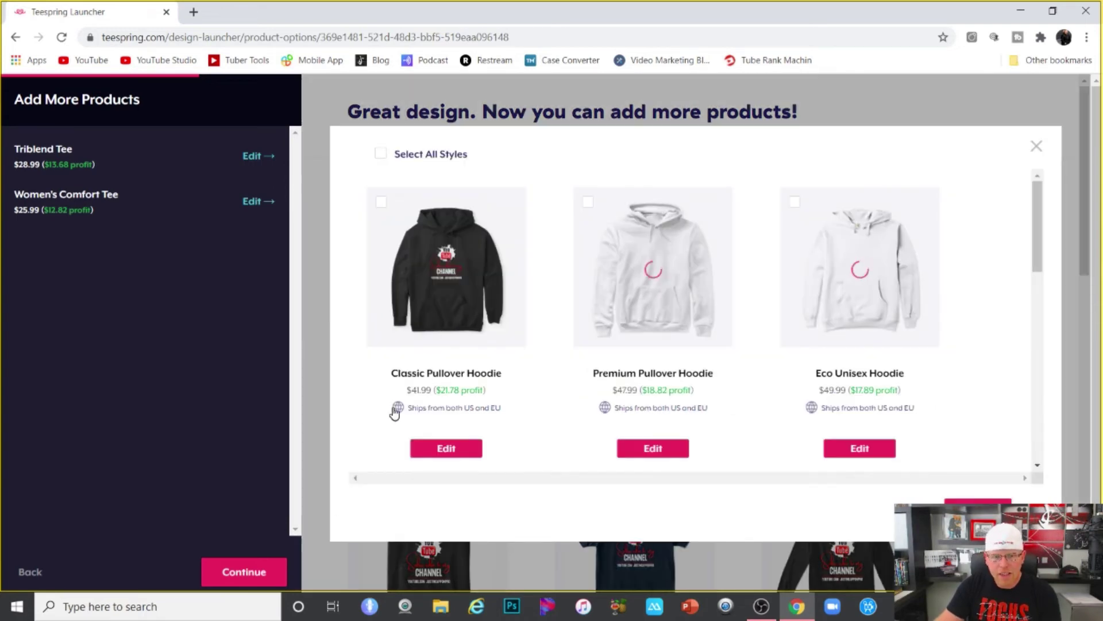
click(381, 203)
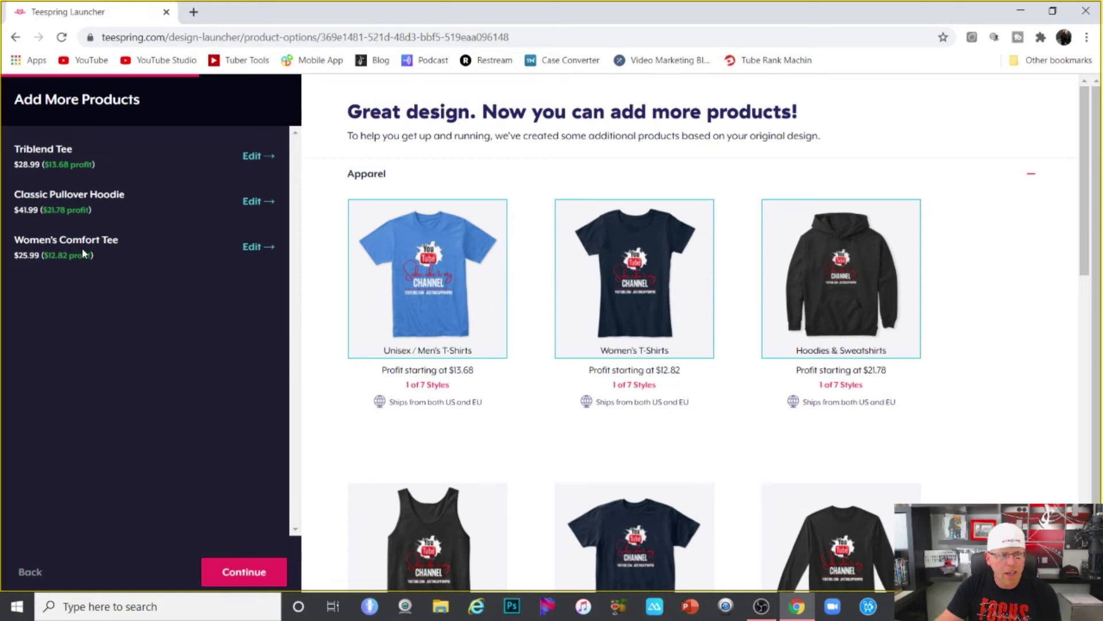
Continue to the listing details and title the new listing "Subscribe to My Channel"
click(248, 573)
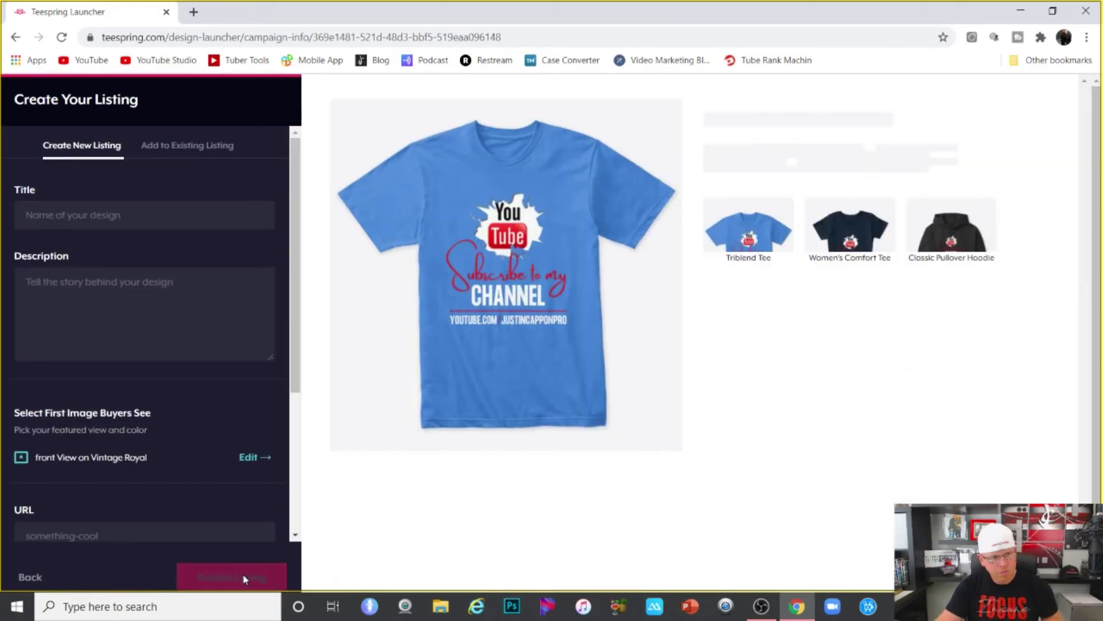
click(76, 216)
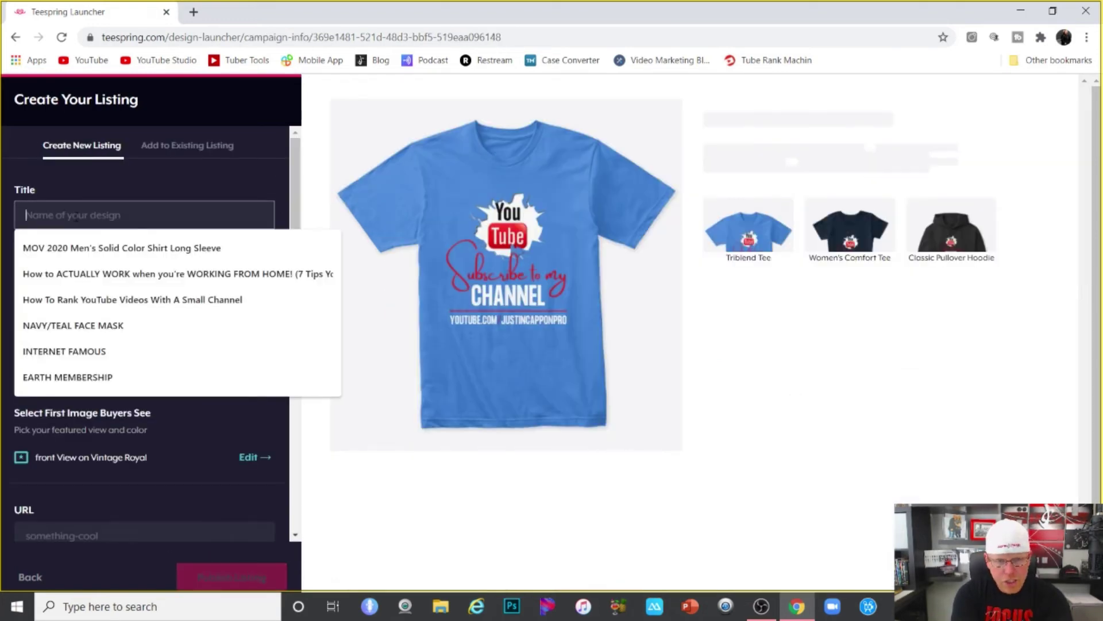
text(Subscribe to My C)
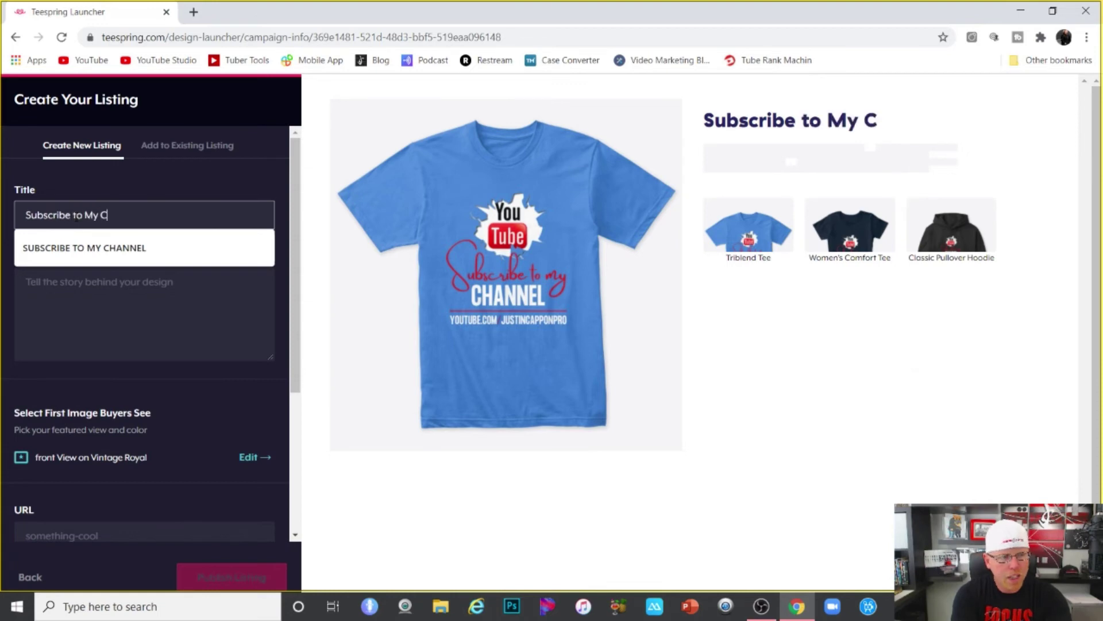
text(hannel)
Enter the listing description "Support my channel with this subscribe T!"
click(147, 291)
text(Su)
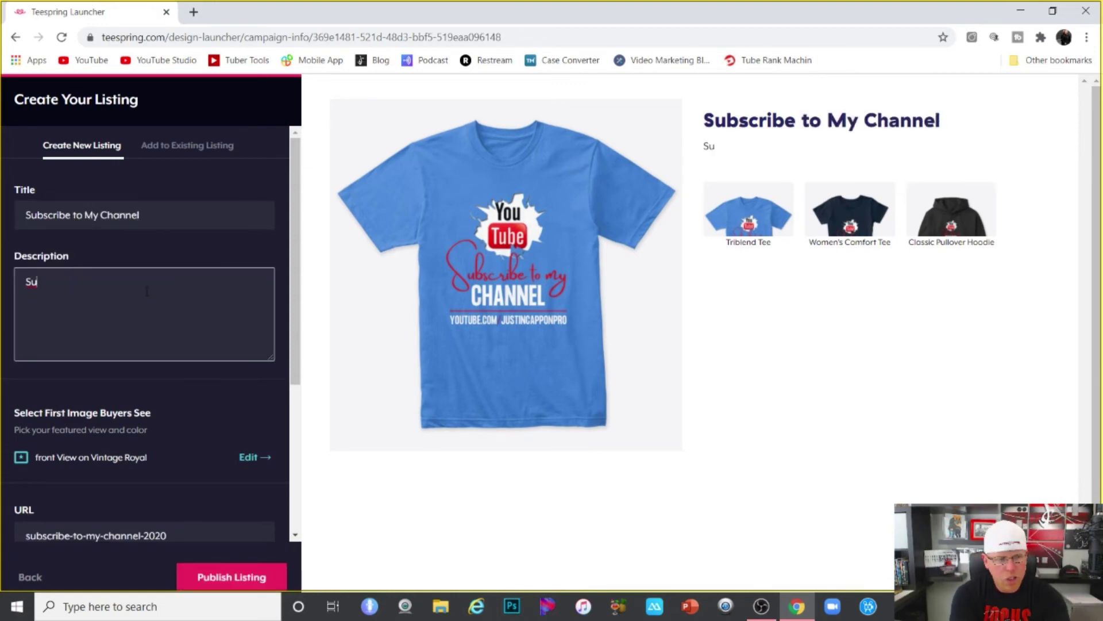
text(upport my)
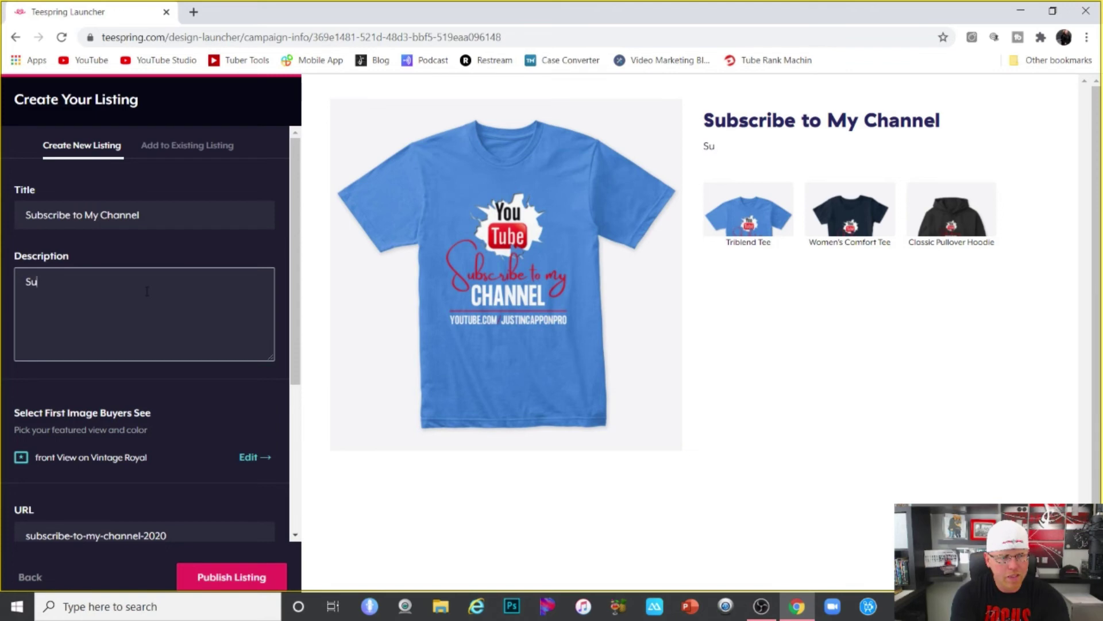
text( channe)
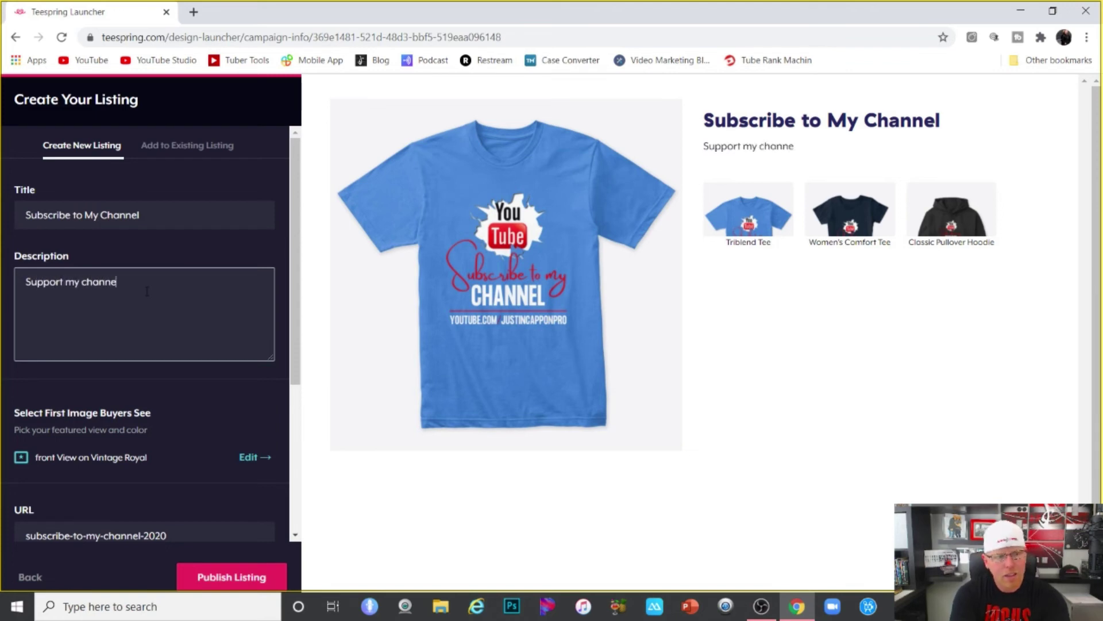
text(l with this scud)
key(BackSpace)
key(BackSpace)
text(ubscribe T!)
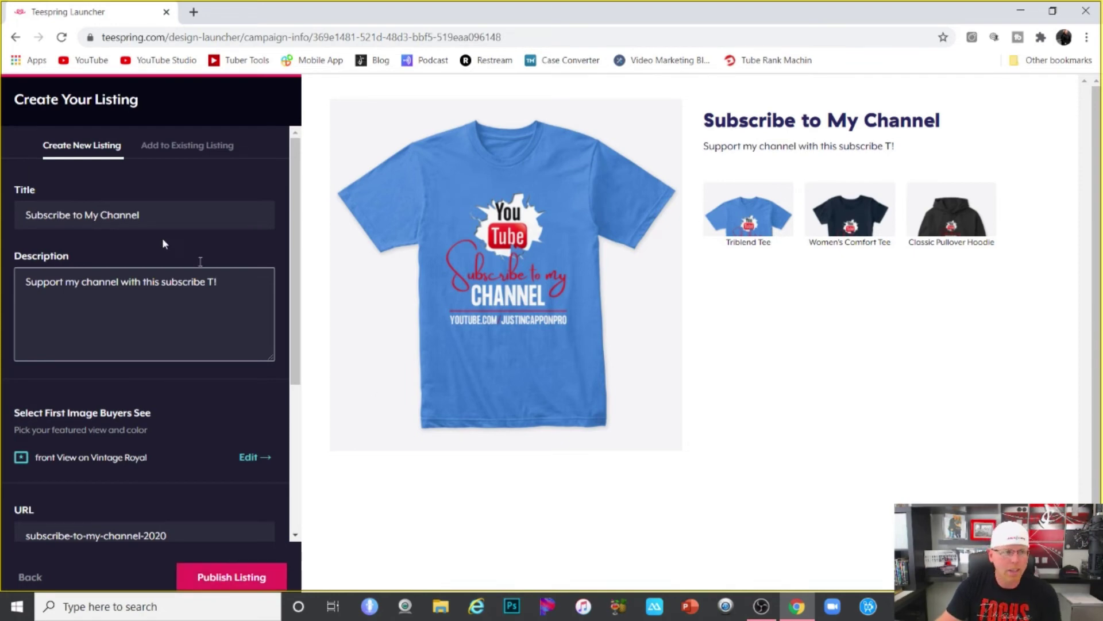
Leave the current listing unpublished, go to teespring.com and start a new design
click(210, 38)
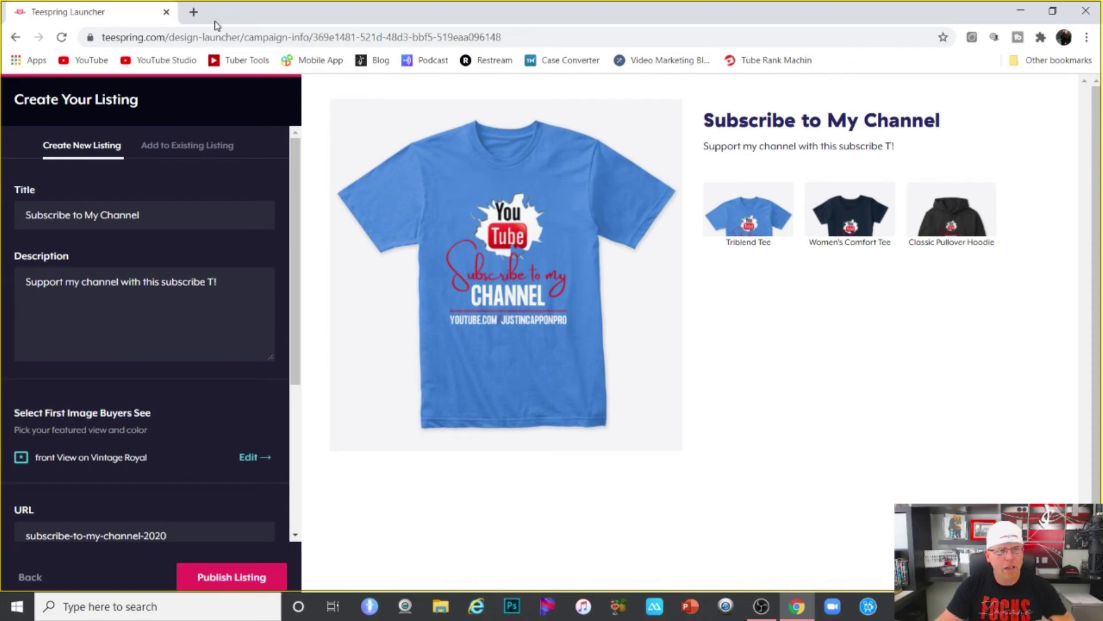
drag(540, 37, 101, 37)
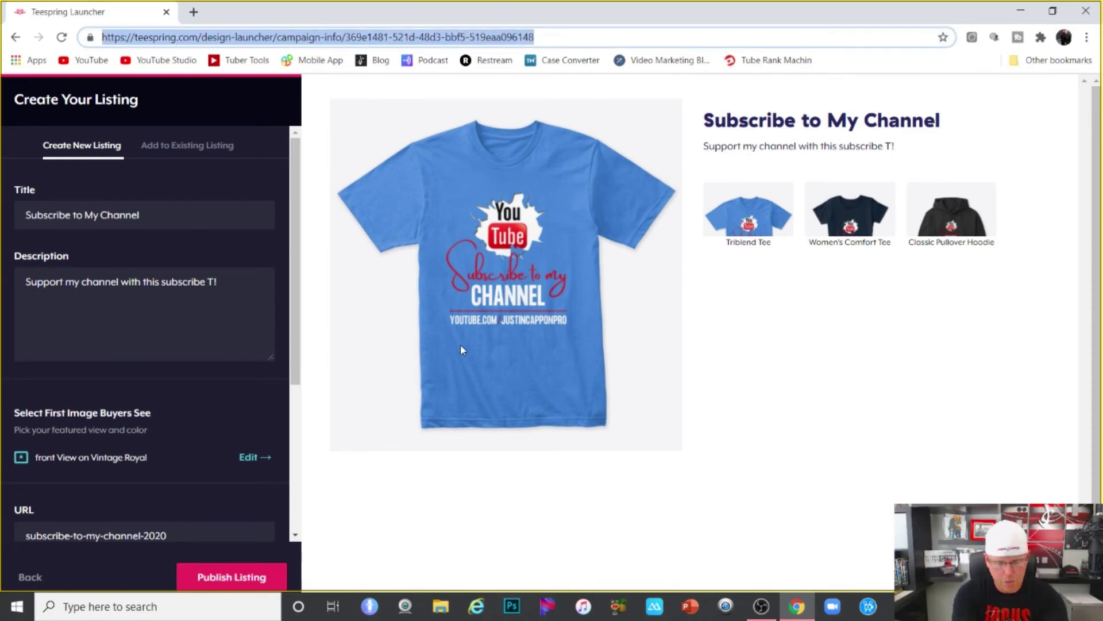
text(tee)
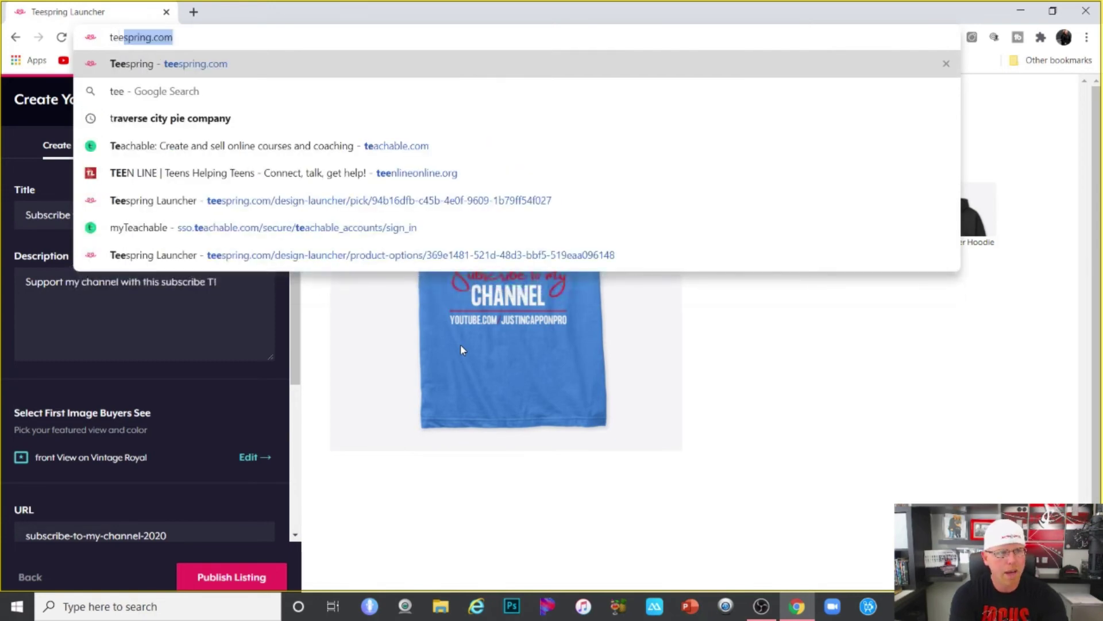
key(Return)
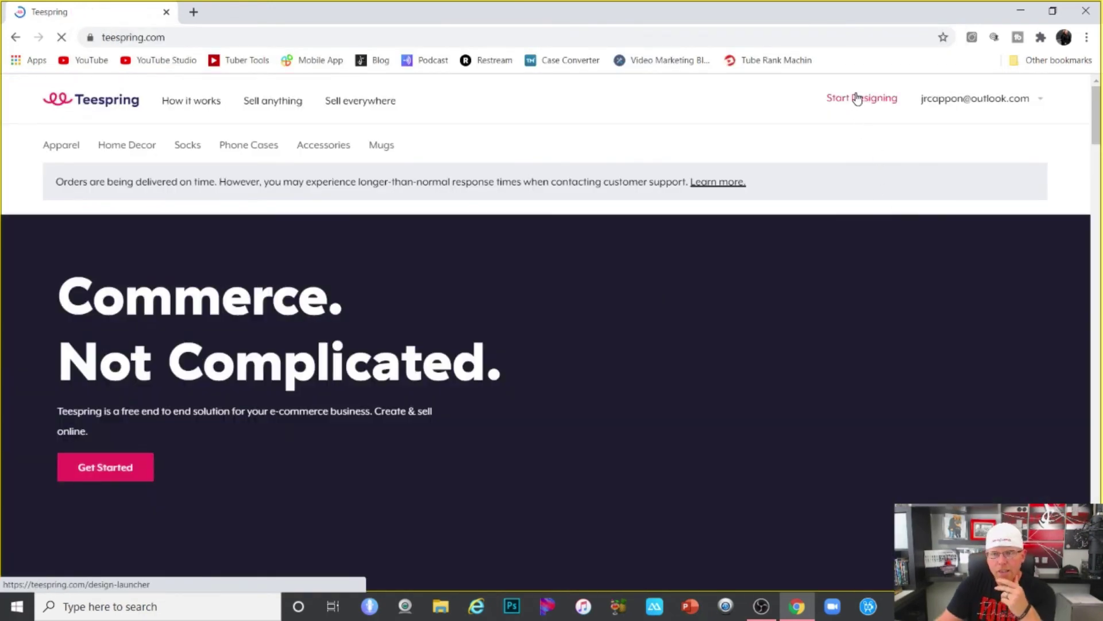
click(857, 99)
Choose the Triblend Tee from the Unisex / Men's T-Shirts products and set it up as a design to sell
scroll(263, 319, down, 20)
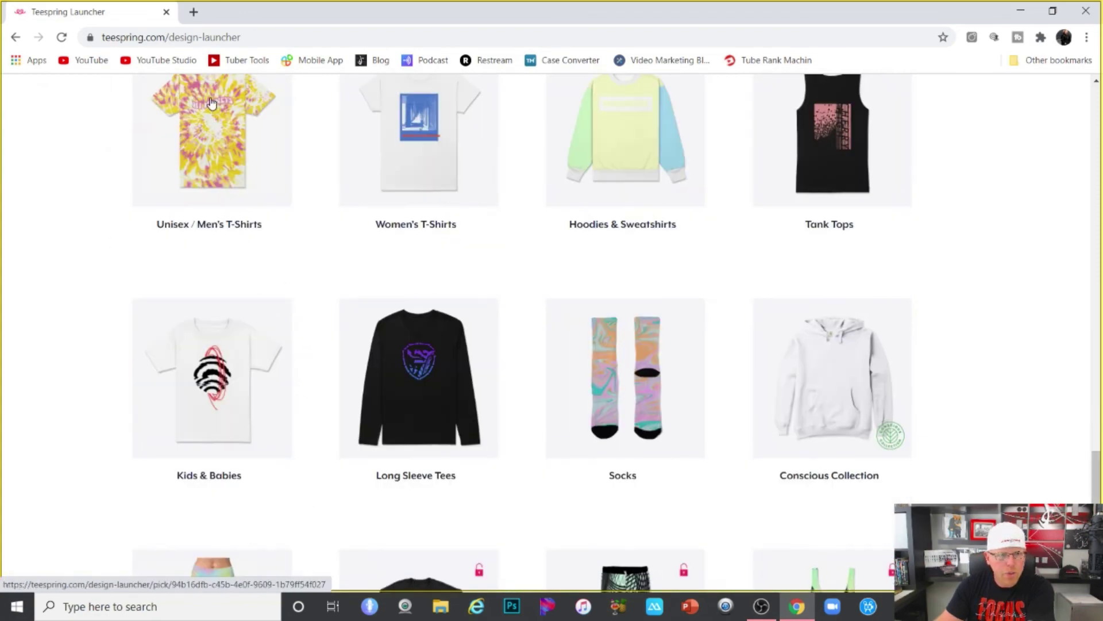
scroll(218, 149, up, 2)
click(211, 253)
scroll(213, 356, down, 2)
click(212, 354)
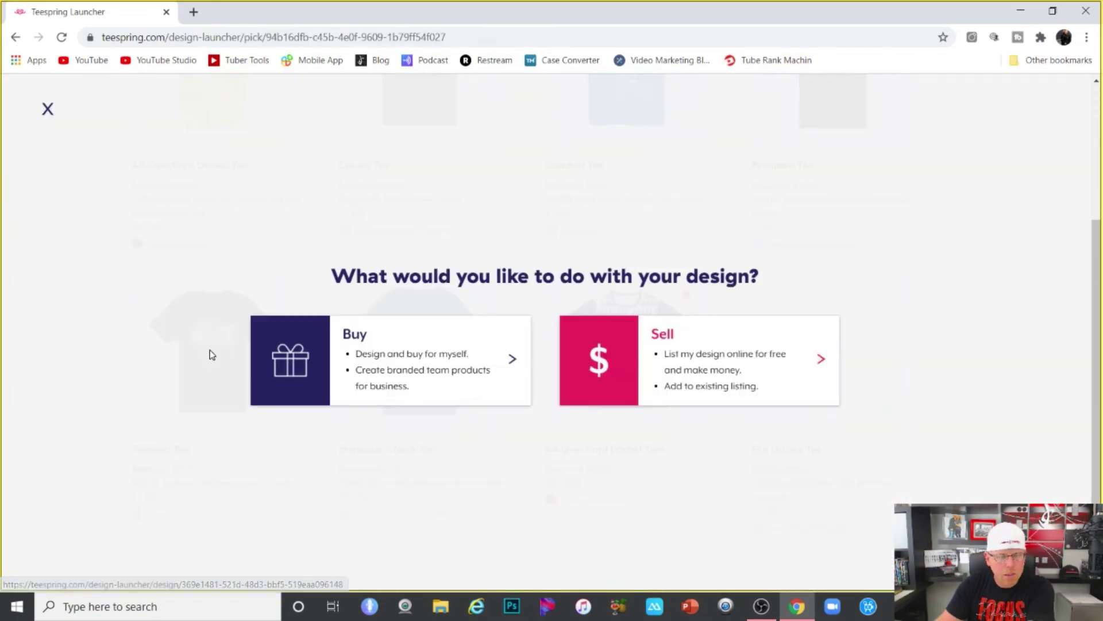
click(729, 352)
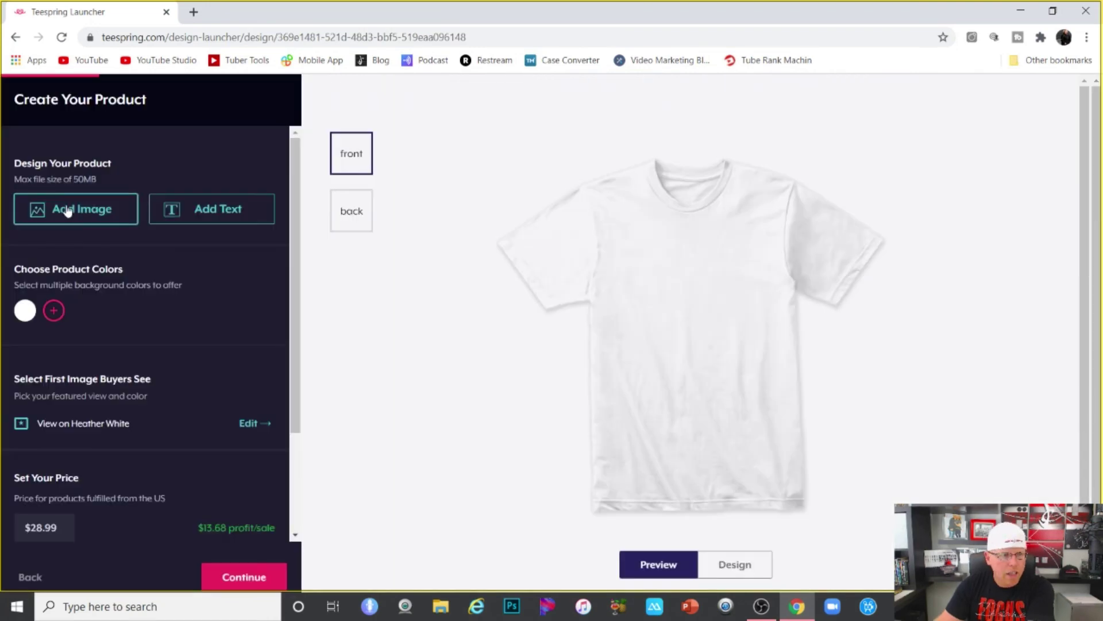
Add the "Time is Money" image from Downloads to the front of the tee, centered in the print area
click(67, 209)
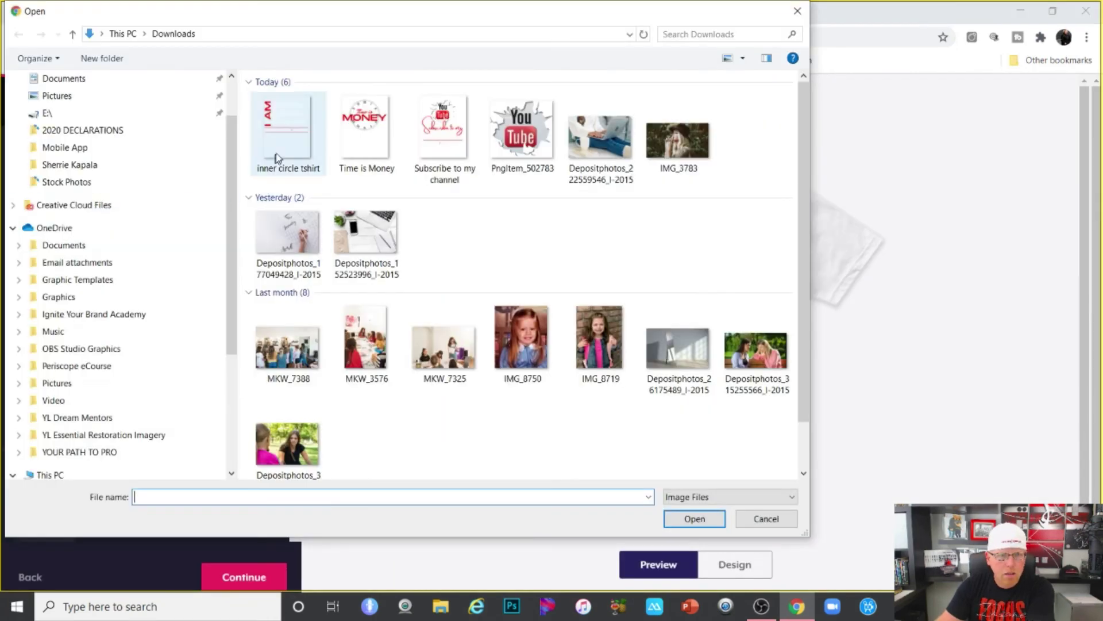
click(363, 131)
click(695, 519)
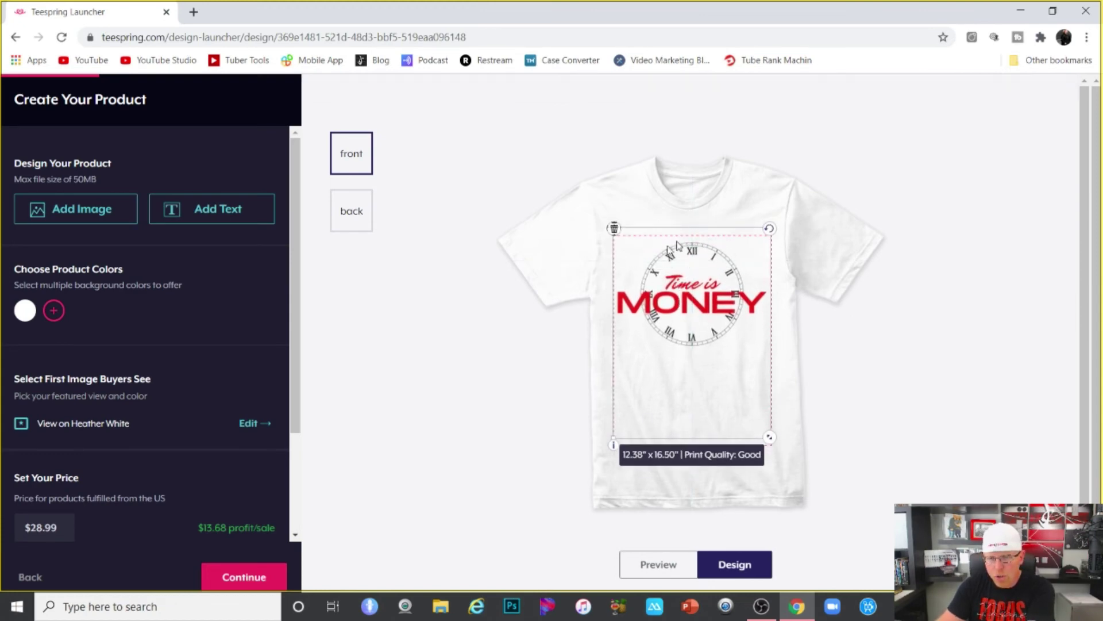
drag(707, 283, 708, 283)
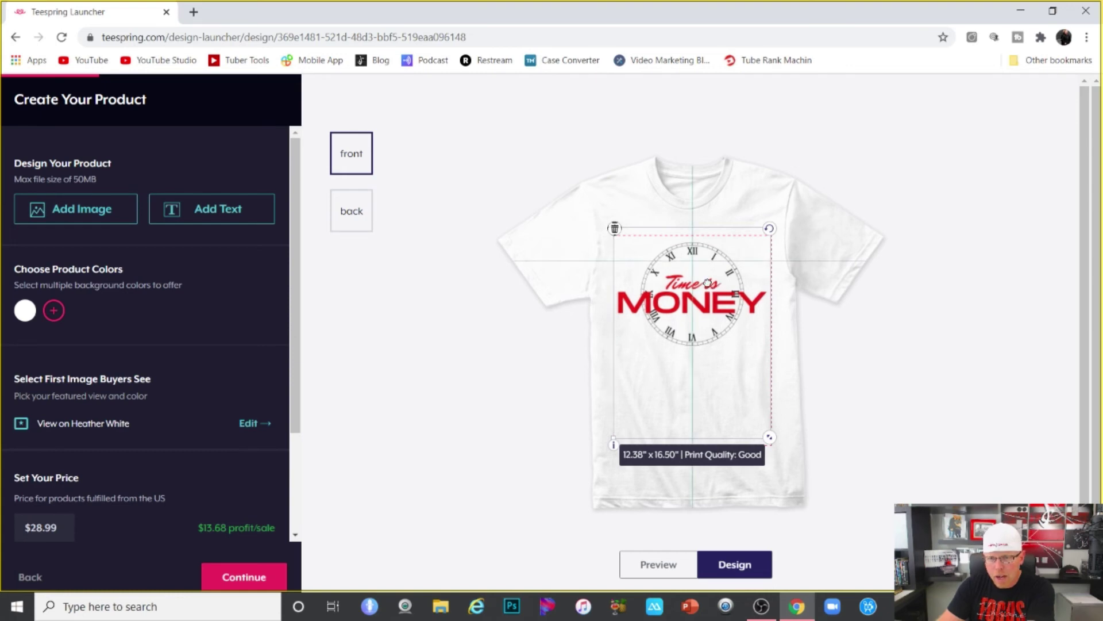
click(498, 387)
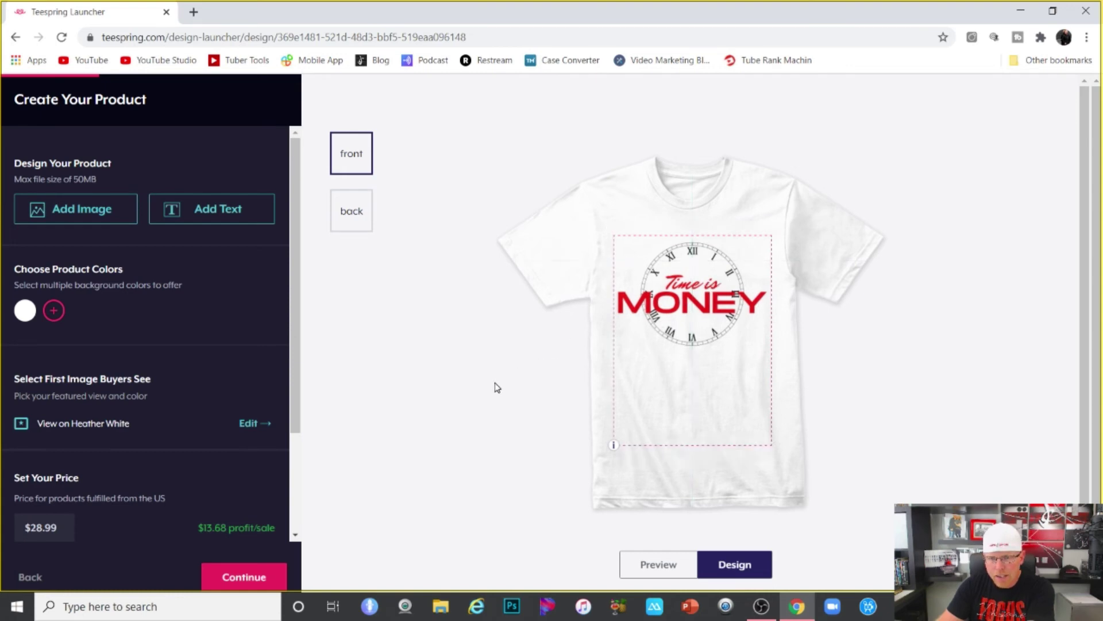
Add blue, gray and olive green to the tee's background colors alongside white, leaving tan unselected
click(52, 313)
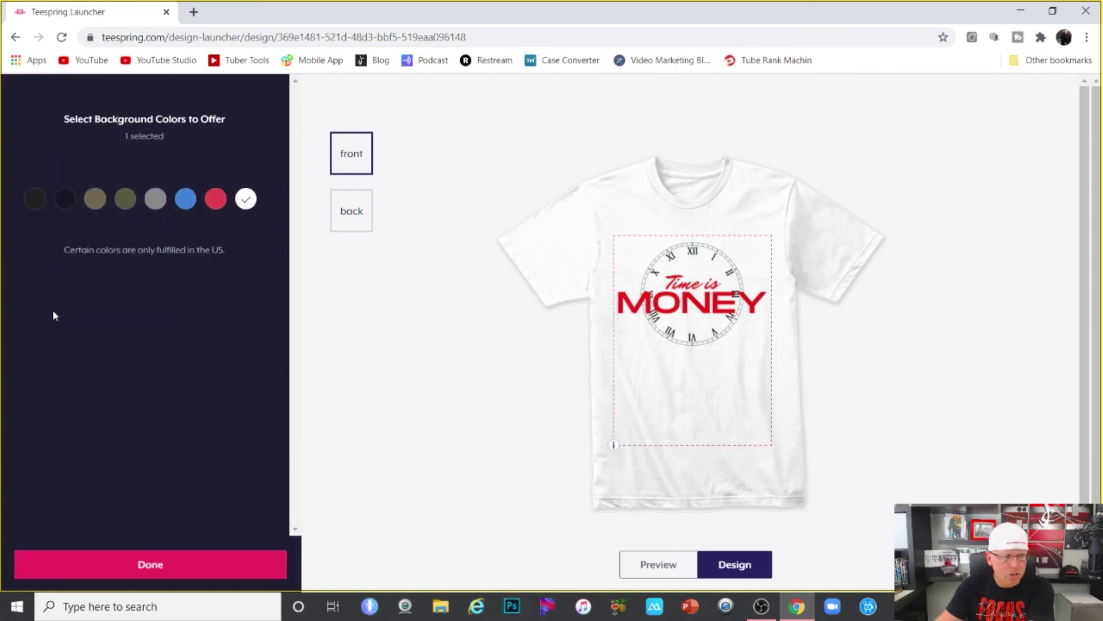
click(186, 200)
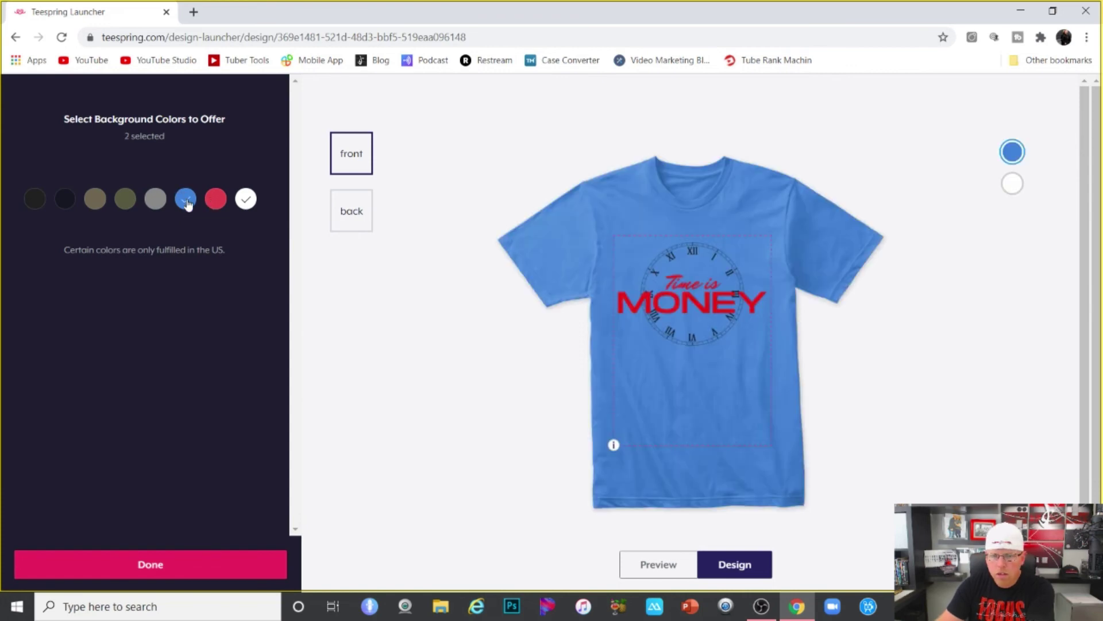
click(154, 200)
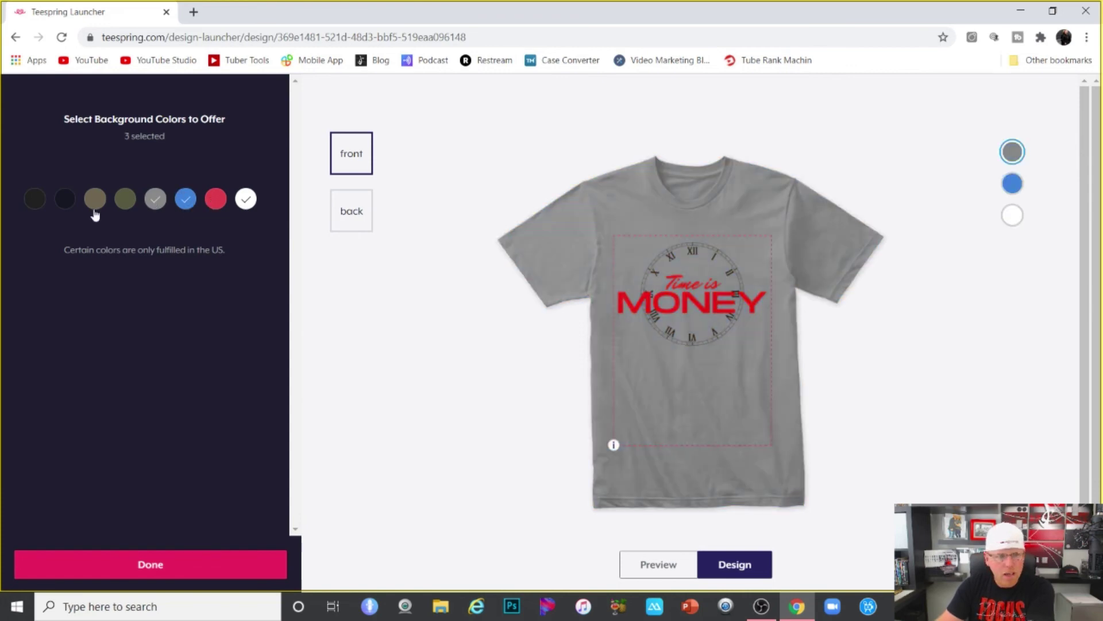
click(126, 202)
right_click(127, 203)
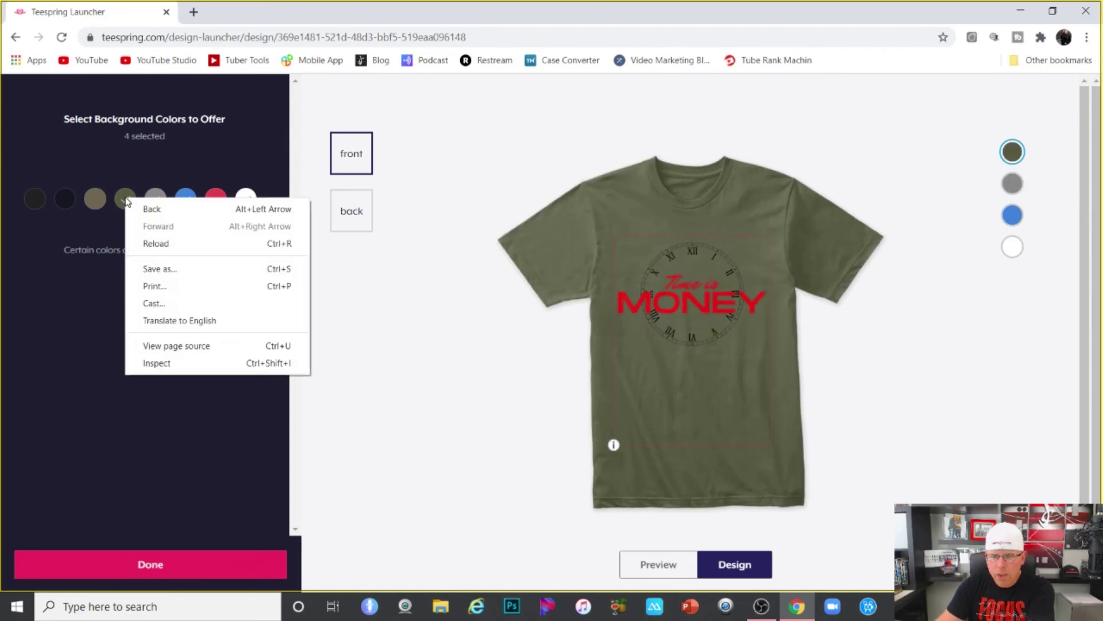
click(127, 203)
click(126, 200)
click(95, 199)
click(126, 200)
click(92, 199)
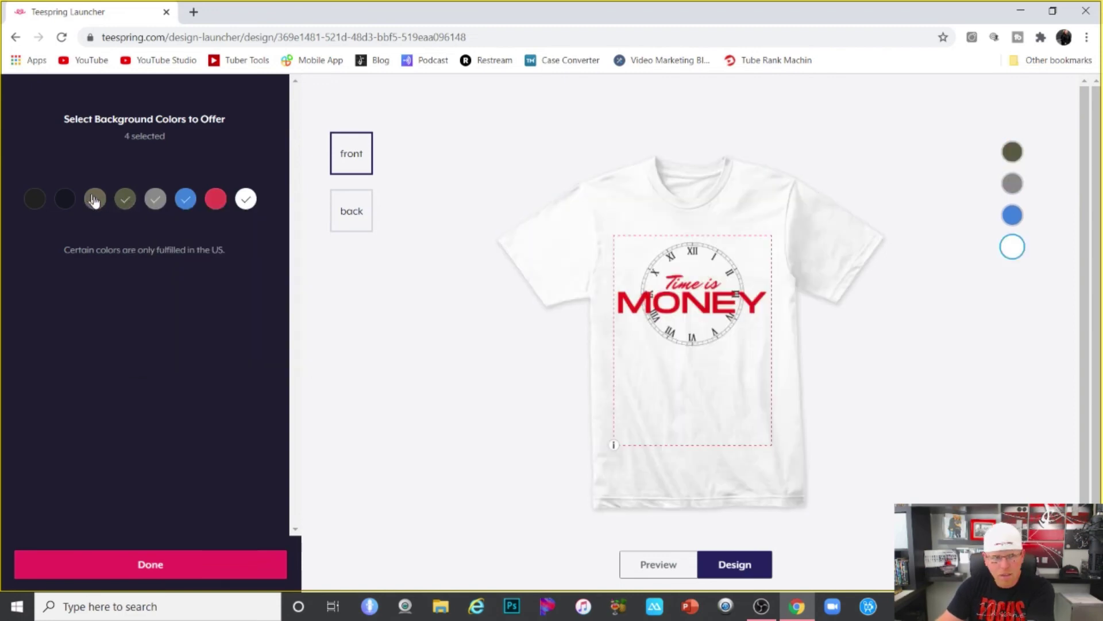
Try navy and black as additional tee colors, then deselect both
click(61, 199)
click(61, 199)
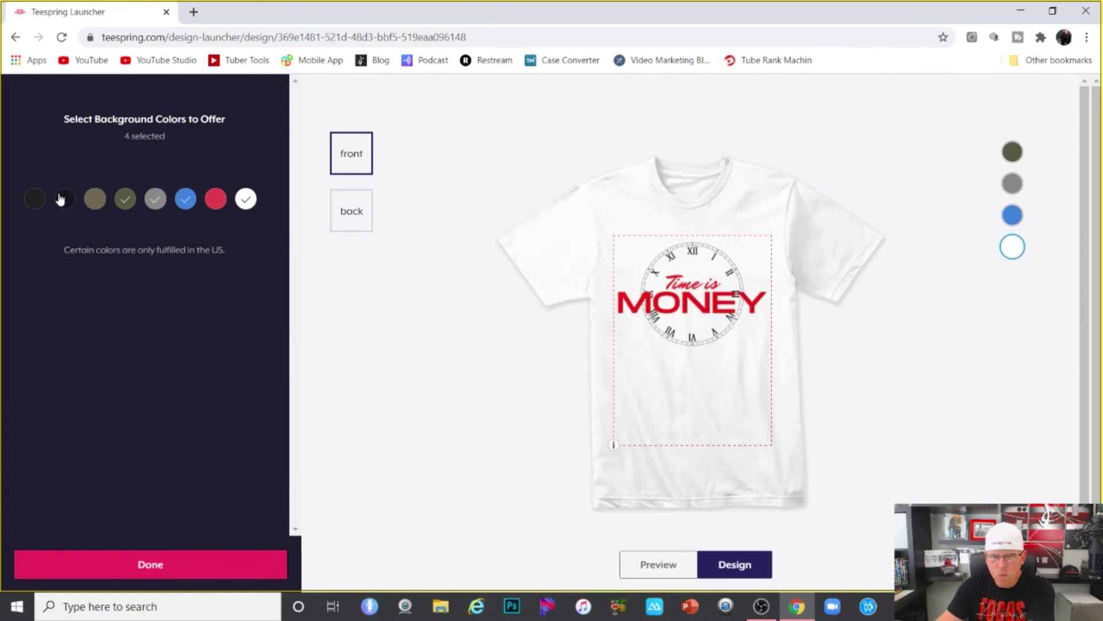
click(35, 199)
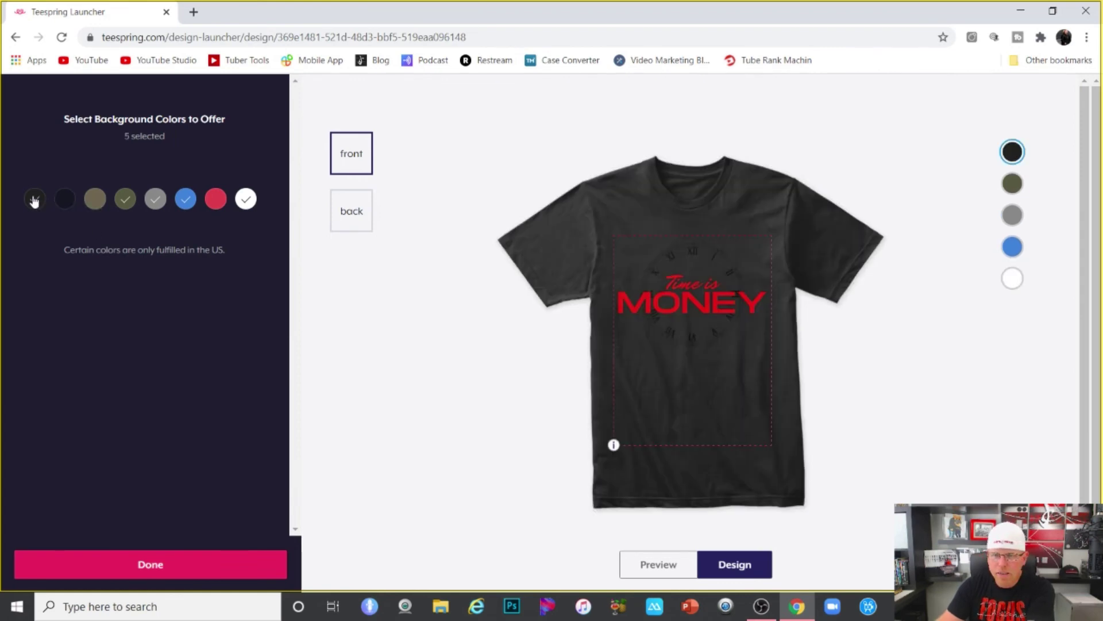
click(35, 199)
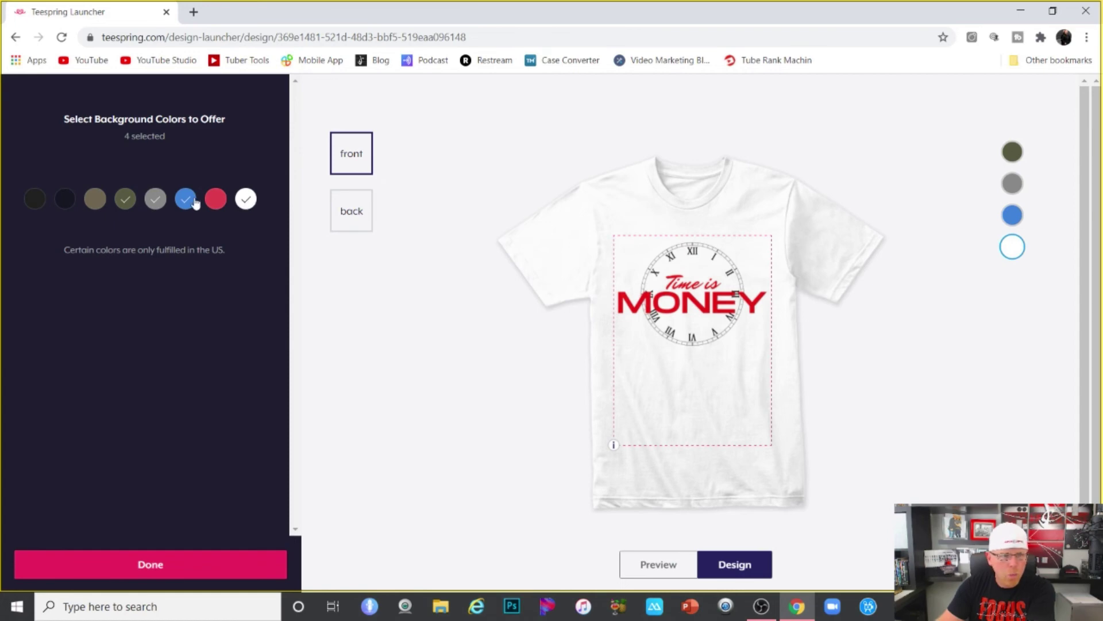
Confirm the tee's color selection and continue to adding more products
click(152, 565)
scroll(161, 443, down, 3)
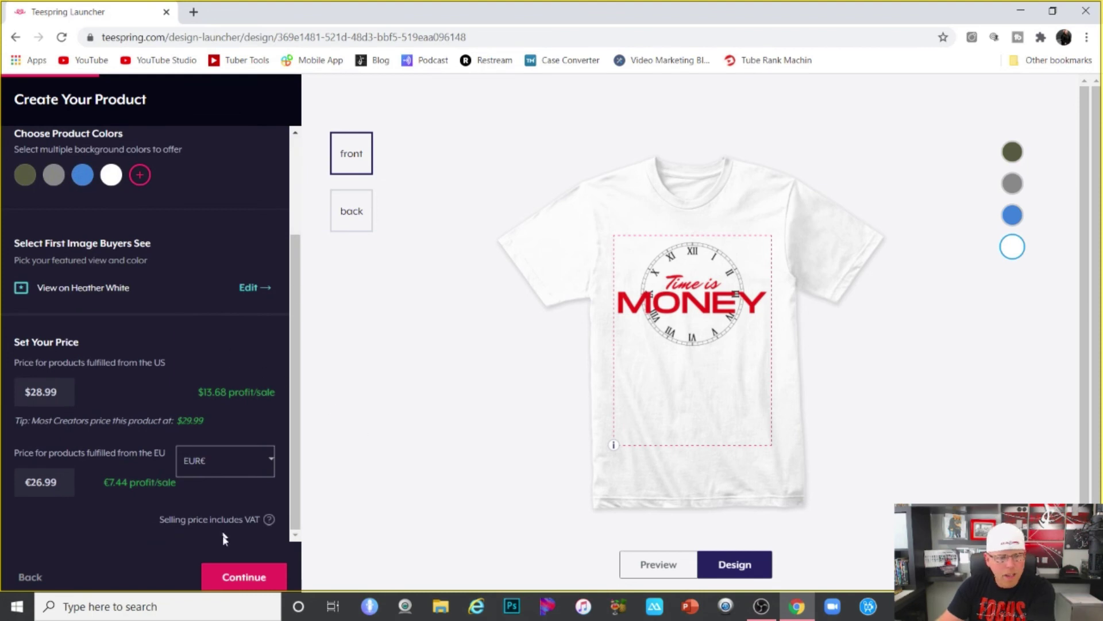
click(244, 577)
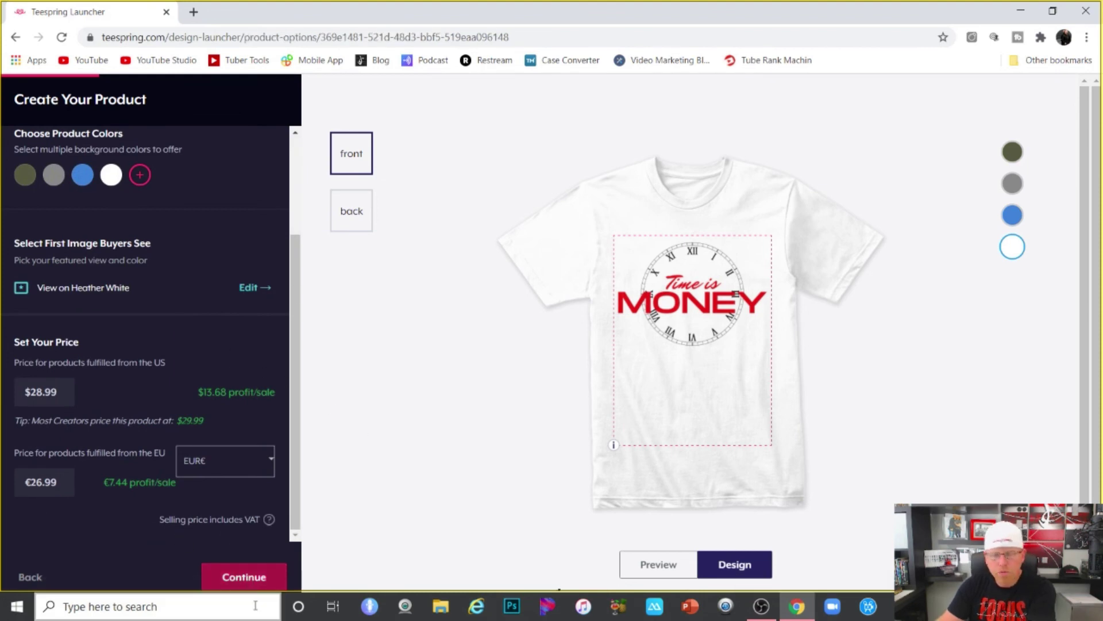
Add the Women's Comfort Tee and the Classic Pullover Hoodie to the product selection
click(642, 386)
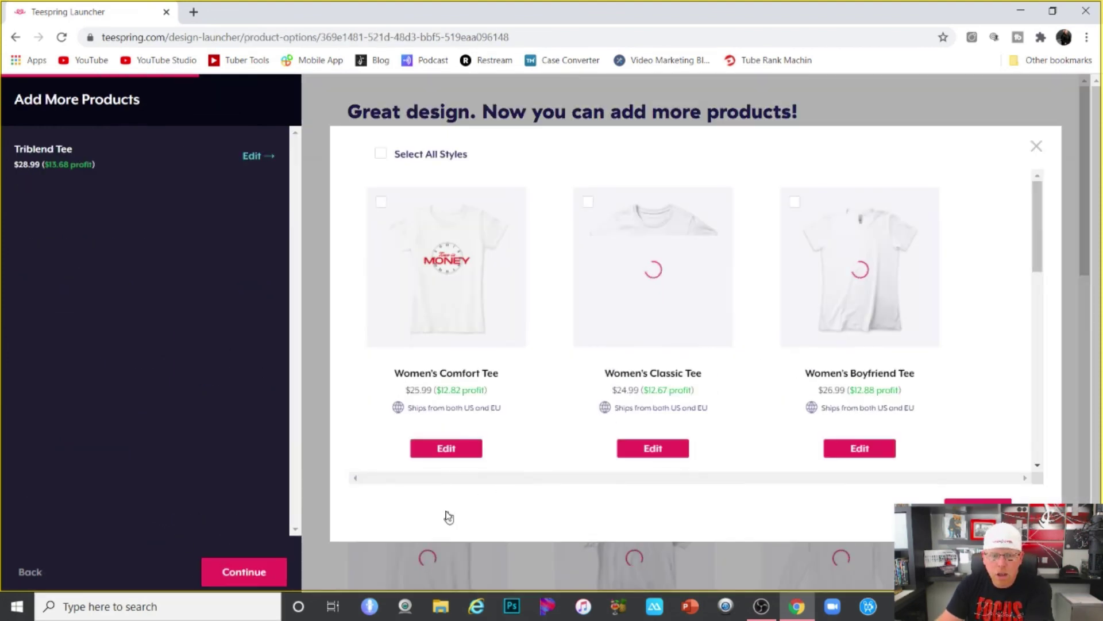
click(380, 202)
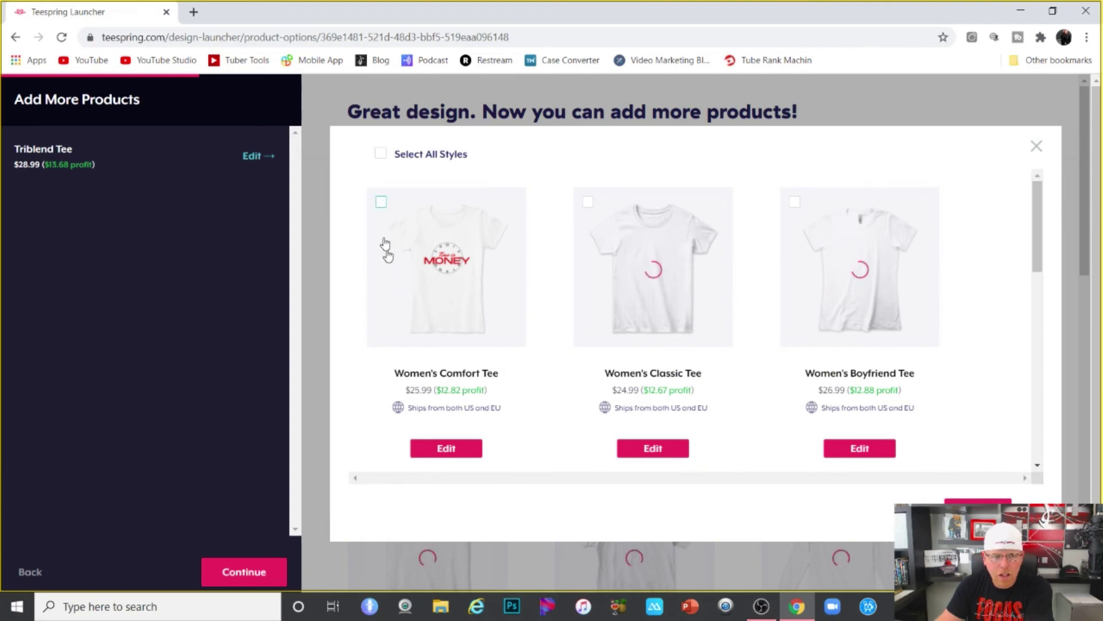
click(831, 396)
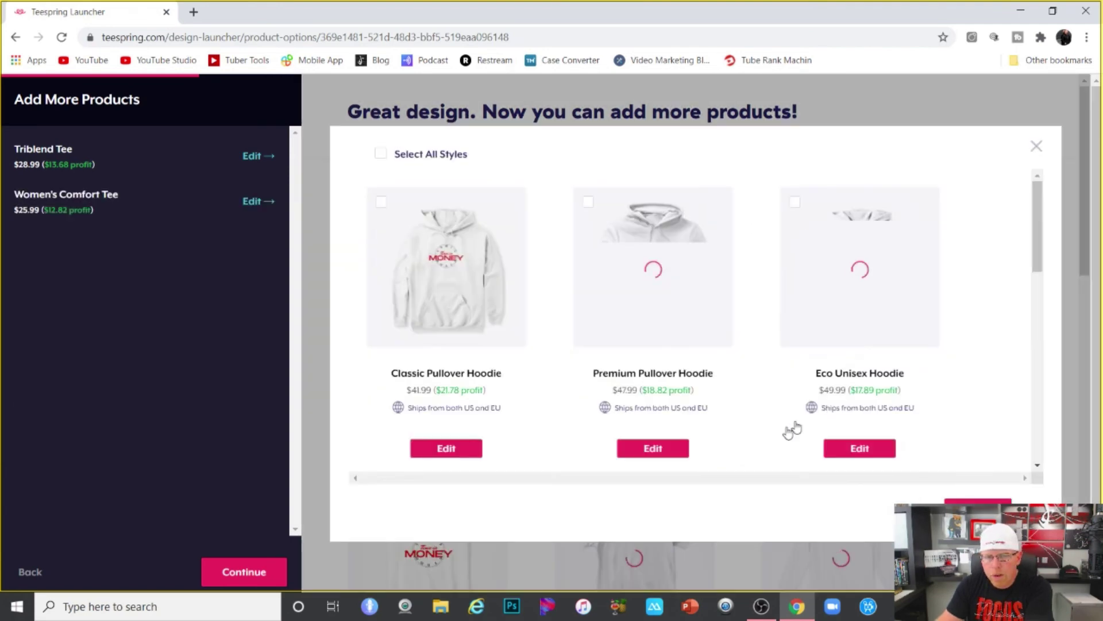
click(381, 203)
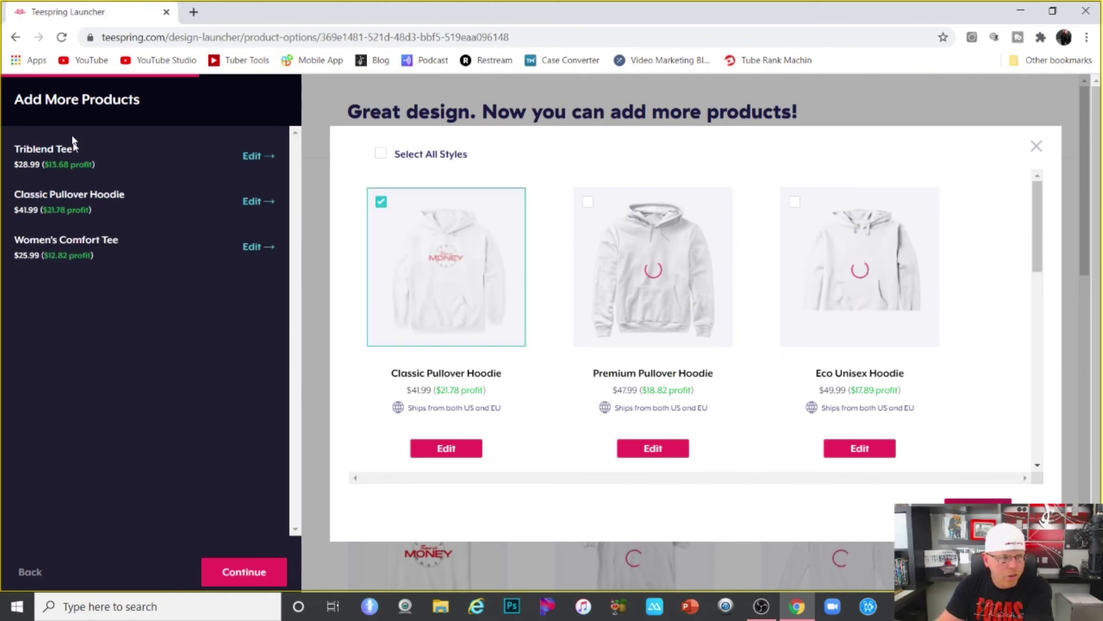
Continue to the listing details and title the new listing "Time is Money"
click(72, 290)
click(244, 572)
click(62, 212)
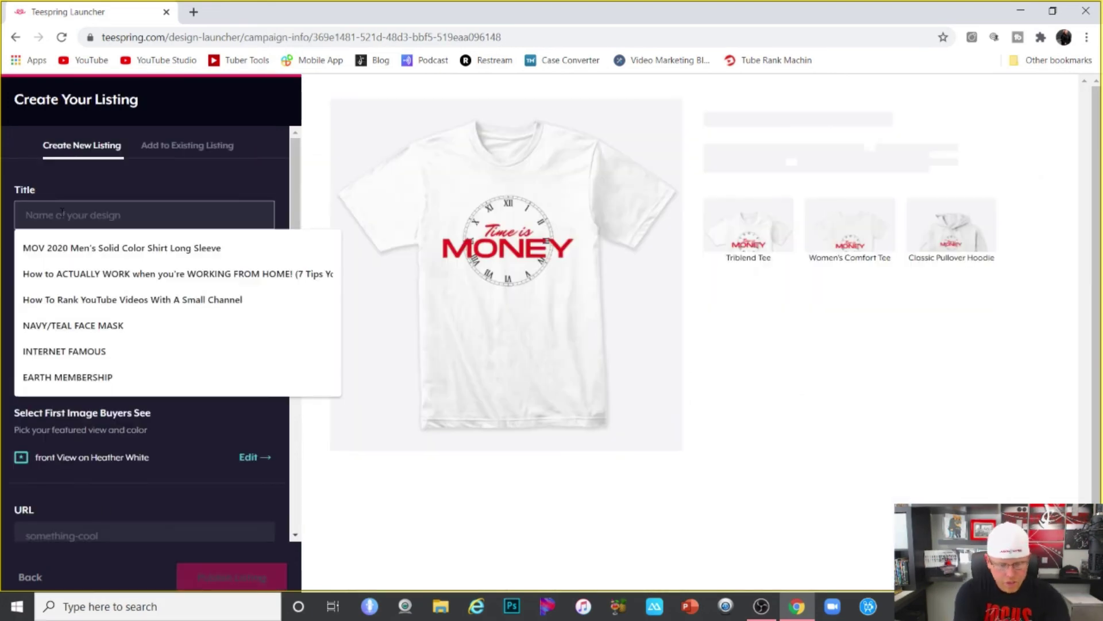
text(Time is Money)
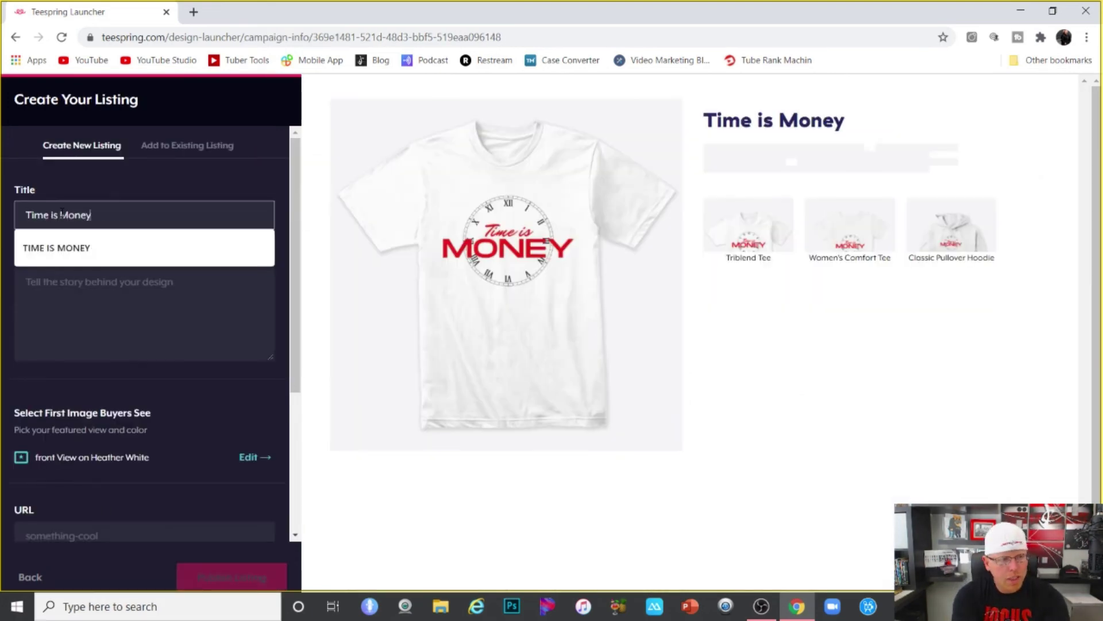
Enter the listing description "If you recognize the value of your time, declare it with this bold statement T!"
click(120, 277)
text(If you recognize the vlaue)
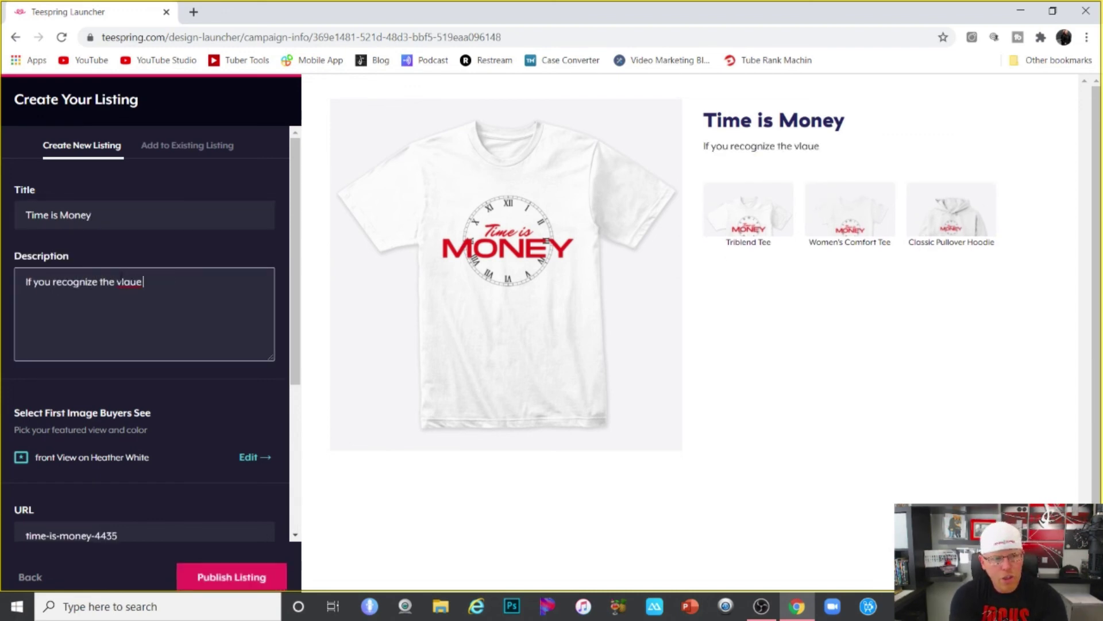
key(BackSpace)
key(BackSpace)
key(BackSpace)
key(BackSpace)
text(alue of your time,)
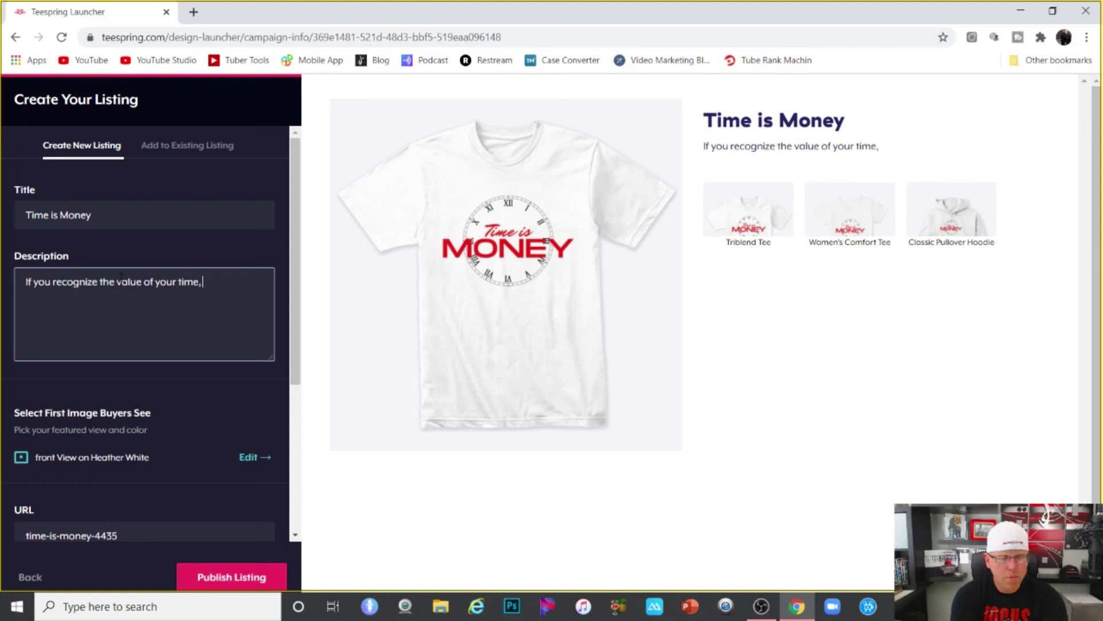
text( declare it with this)
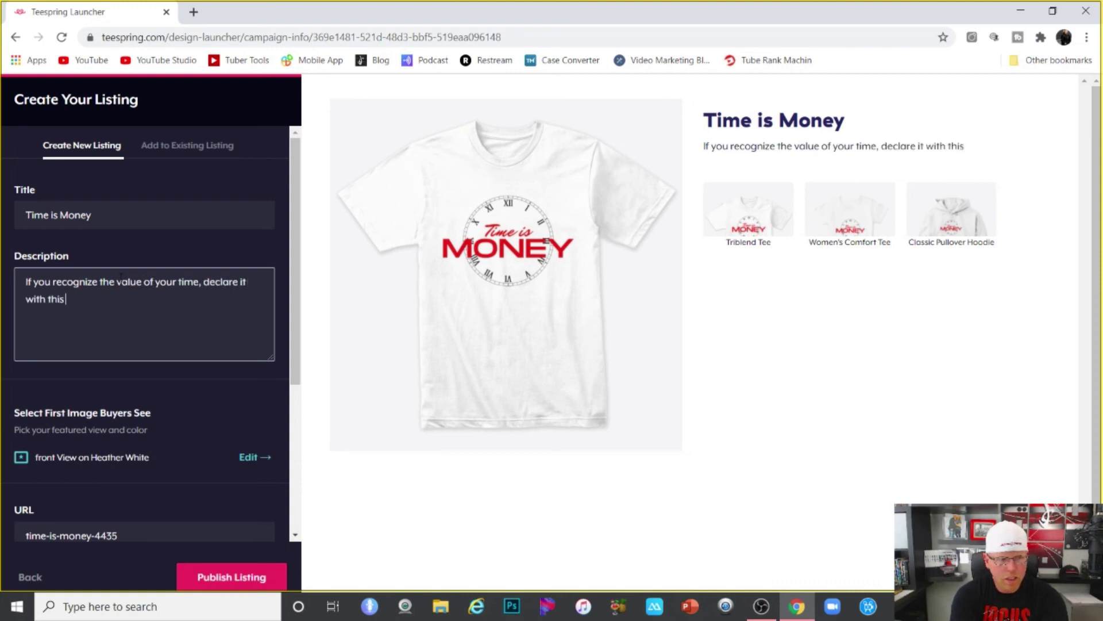
text( bold statement T!)
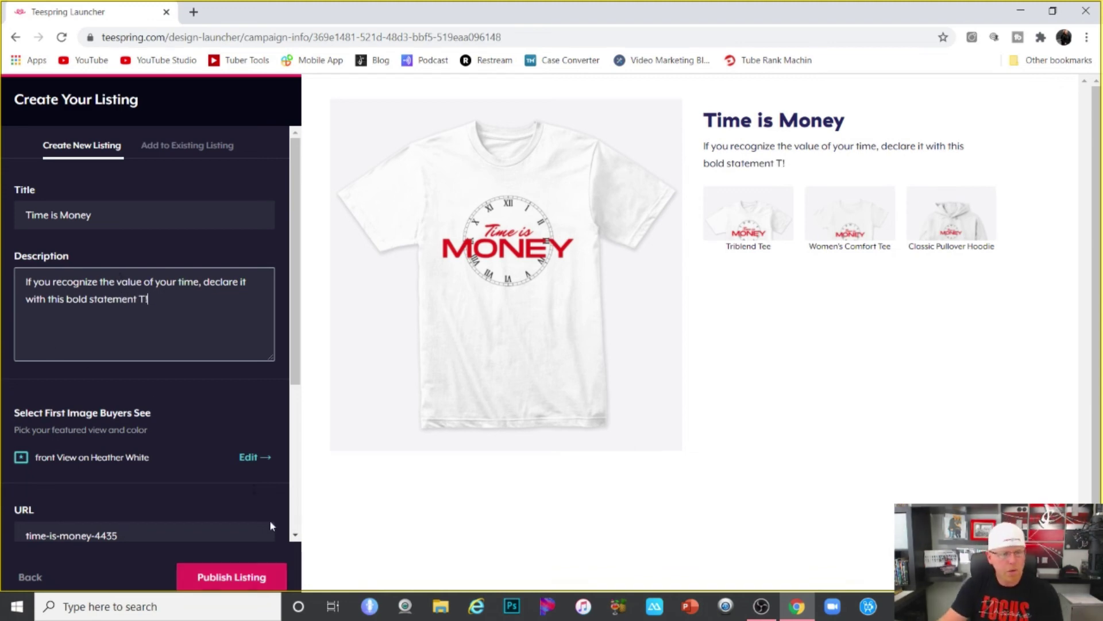
Publish the "Time is Money" listing with public visibility and look over its product page
scroll(98, 407, down, 3)
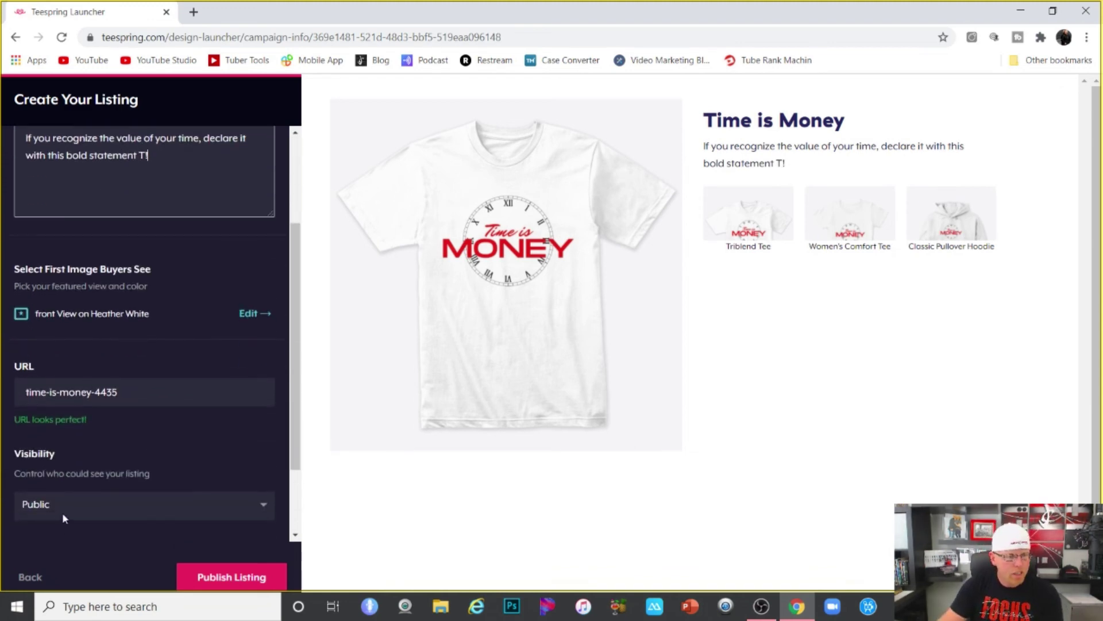
click(217, 577)
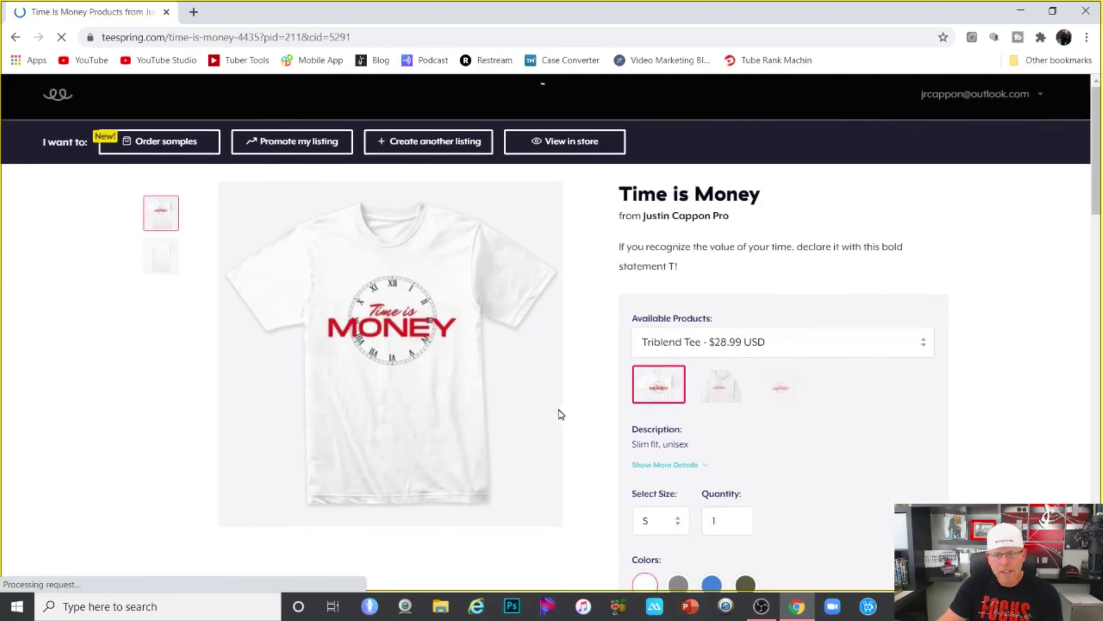
scroll(559, 413, down, 9)
scroll(712, 303, up, 4)
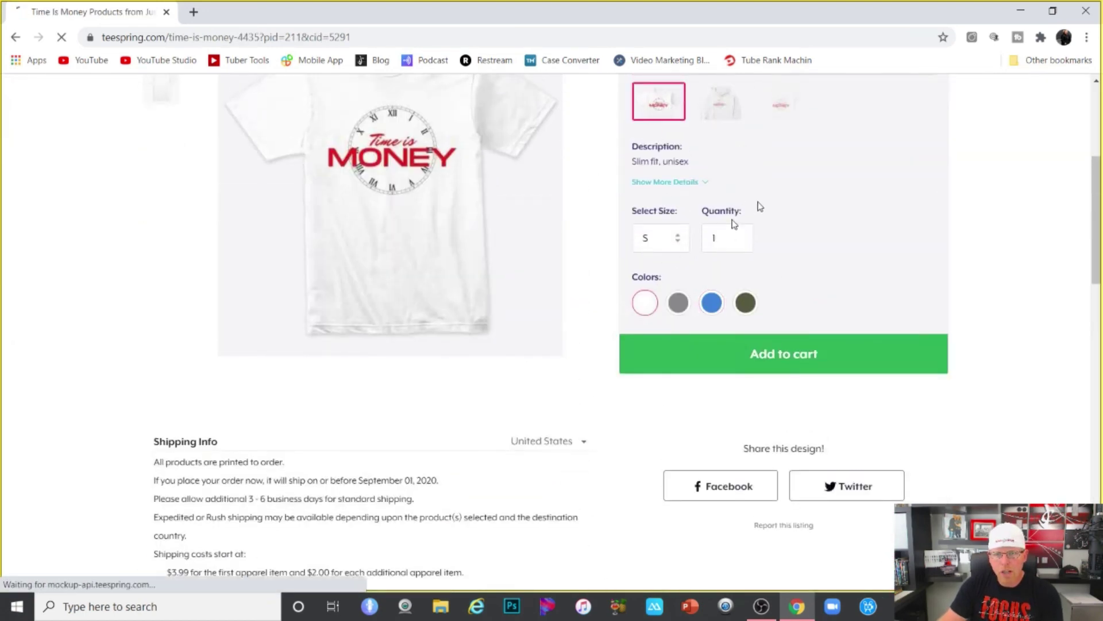
scroll(774, 222, up, 2)
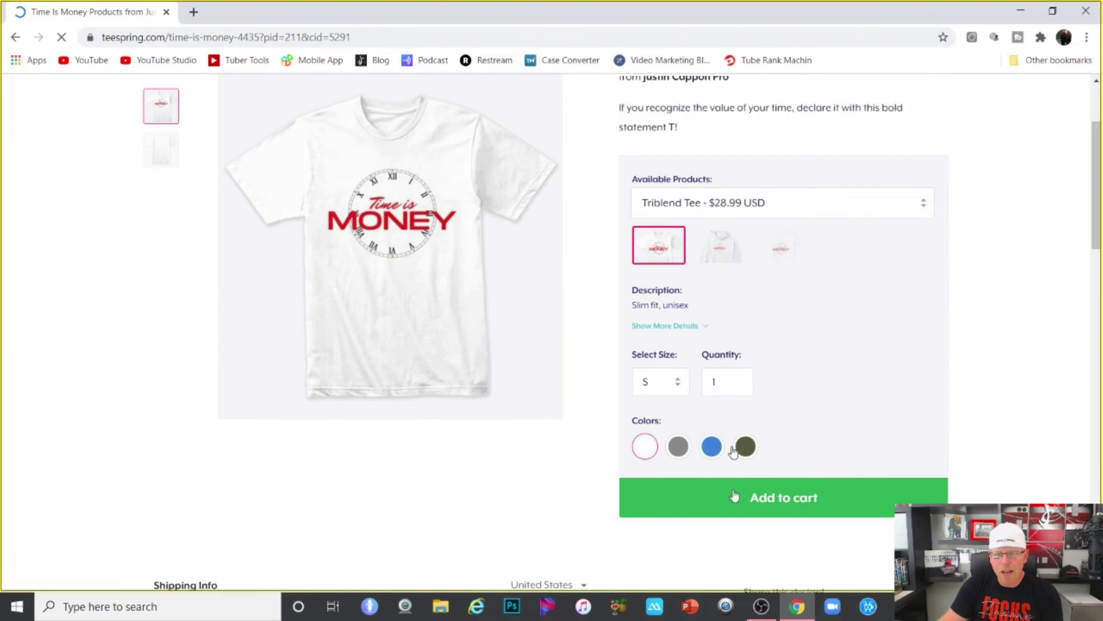
scroll(384, 441, down, 5)
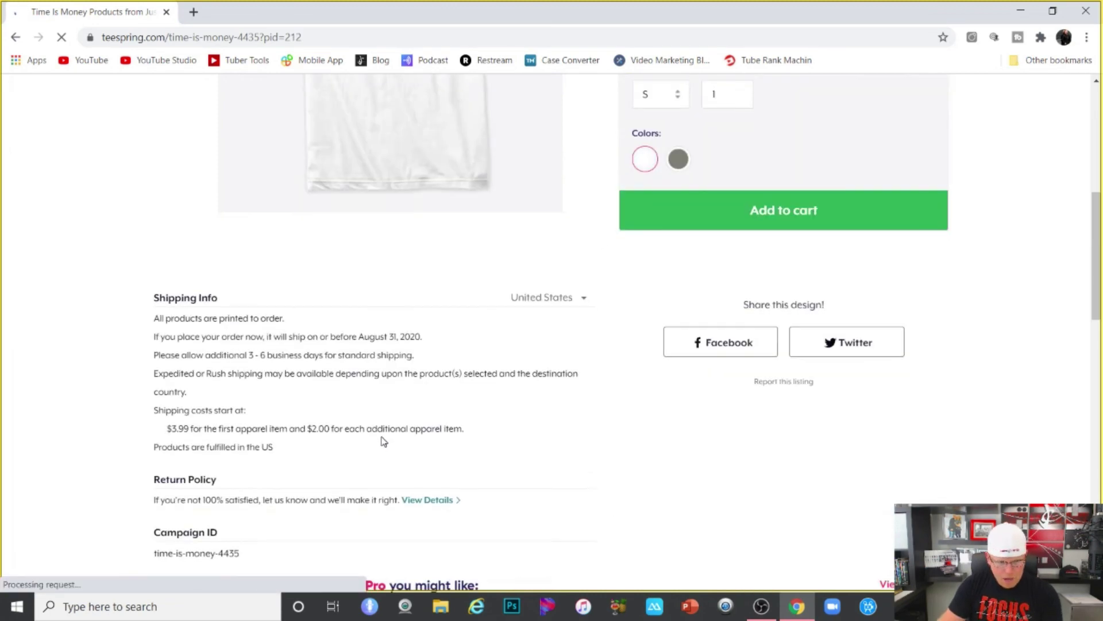